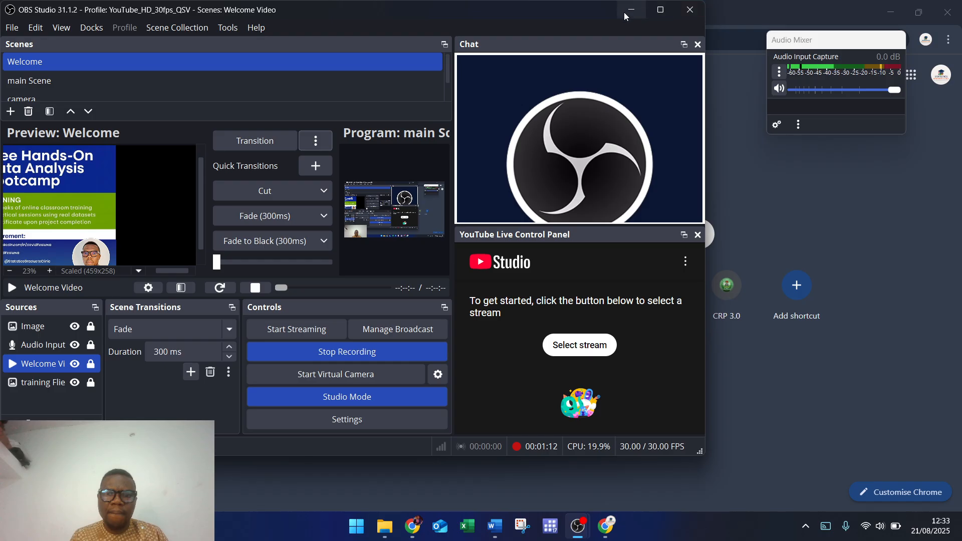
# Step: Minimize OBS Studio so the Chrome new tab with Google's homepage shows
pyautogui.click(626, 9)
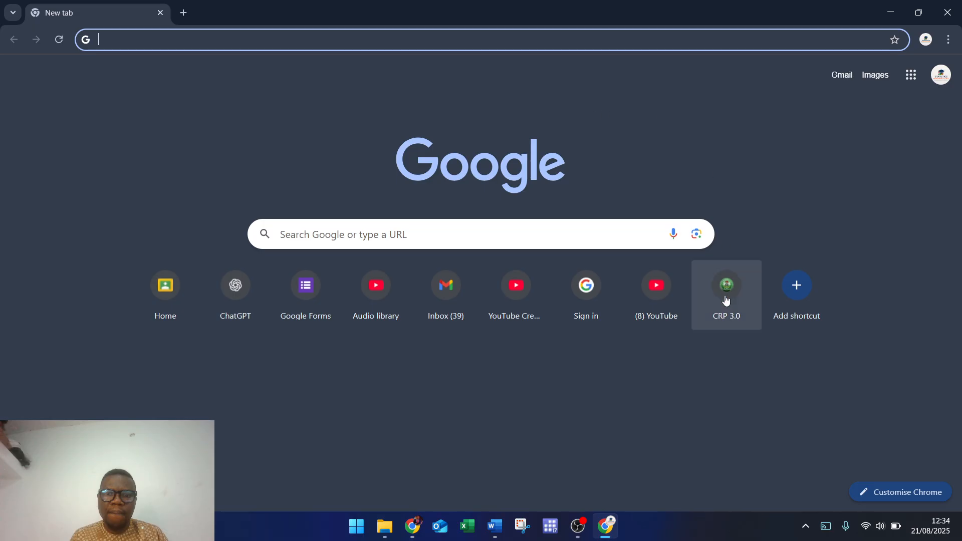
# Step: Switch Chrome to the Databridge profile and place the cursor in the new window's address bar
pyautogui.click(924, 40)
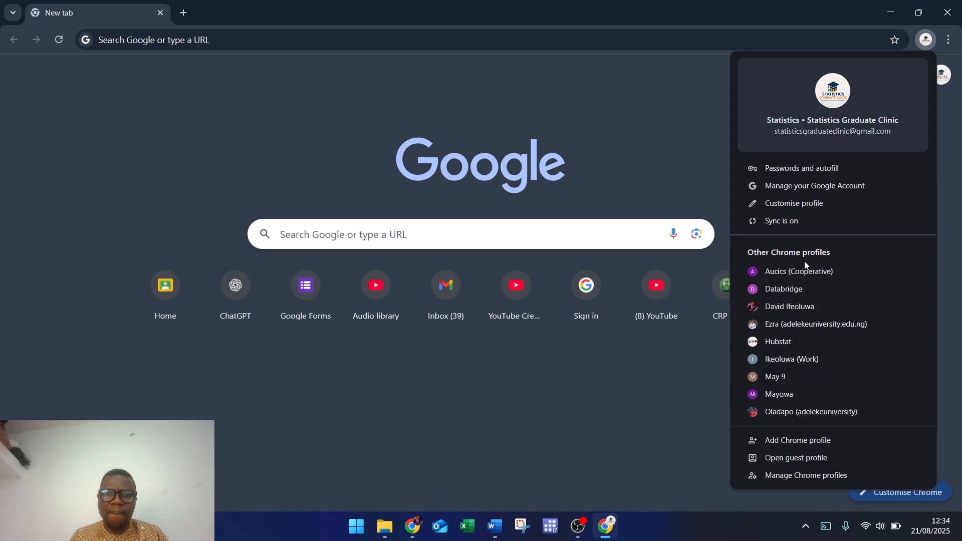
pyautogui.click(811, 290)
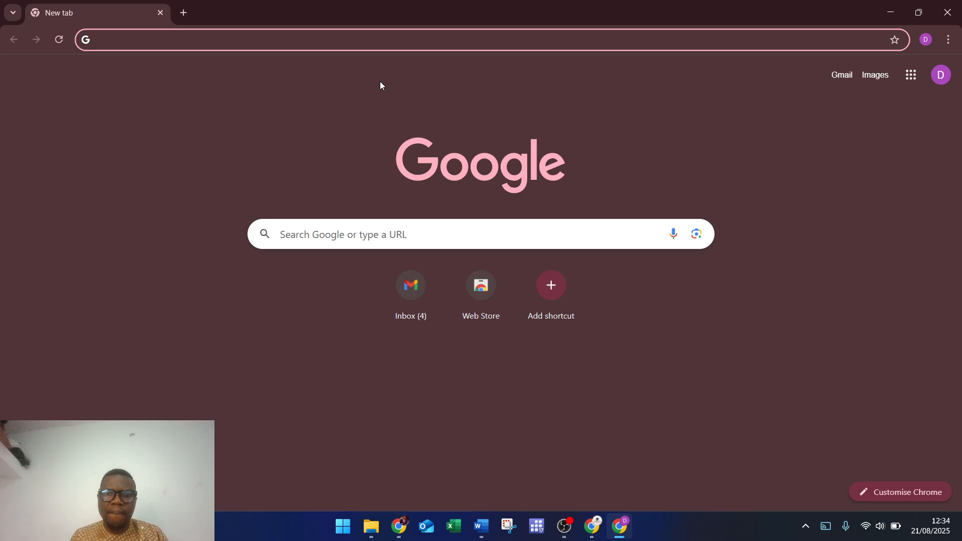
pyautogui.click(386, 45)
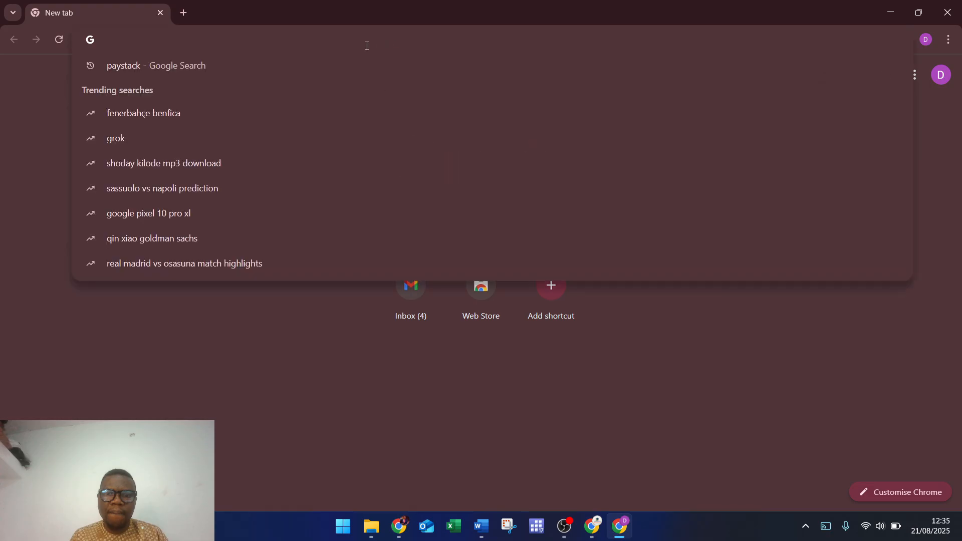
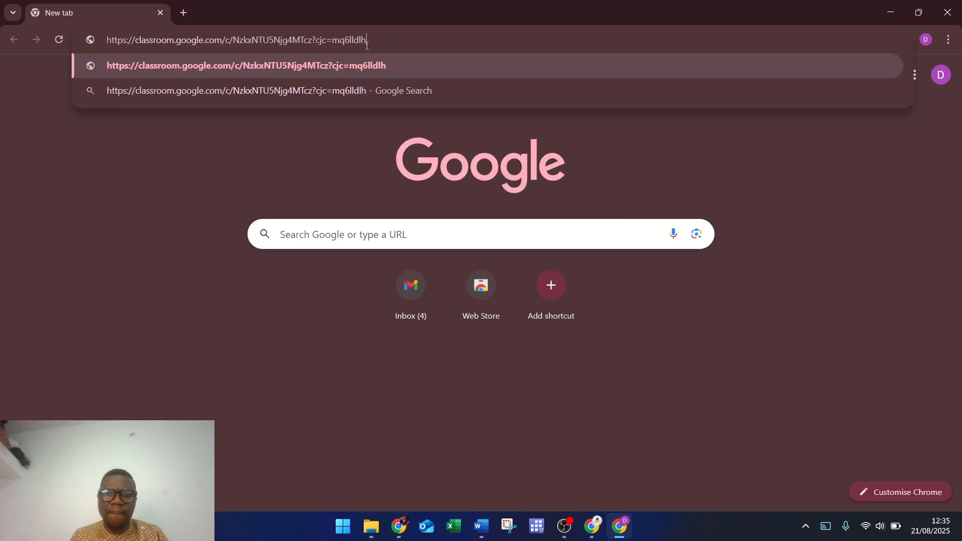
# Step: Paste the class invitation link, load it, and join Statistics Graduate Clinic 2 as a student
pyautogui.press('Return')
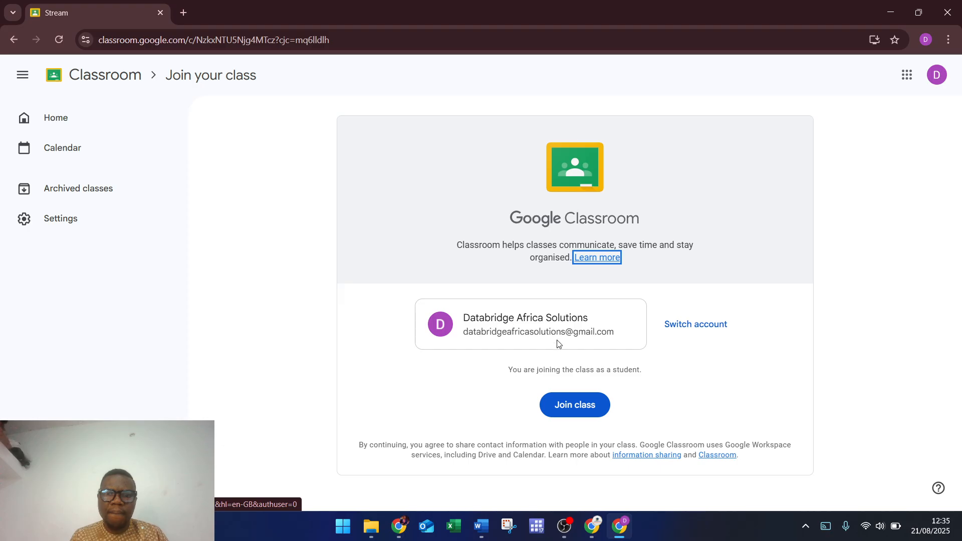
pyautogui.click(572, 406)
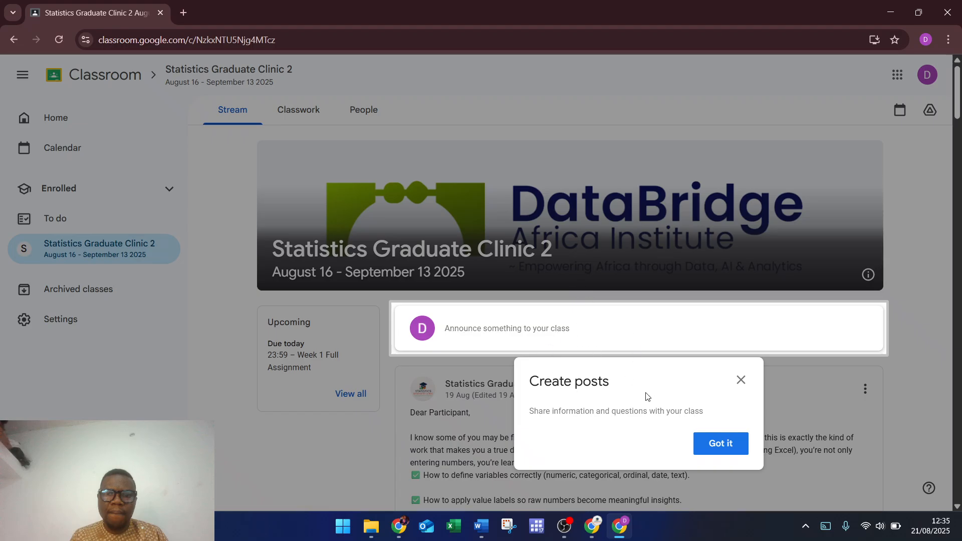
# Step: Dismiss the Create posts tip and scroll the Stream to the Welcome to Data Analysis Training post
pyautogui.click(716, 447)
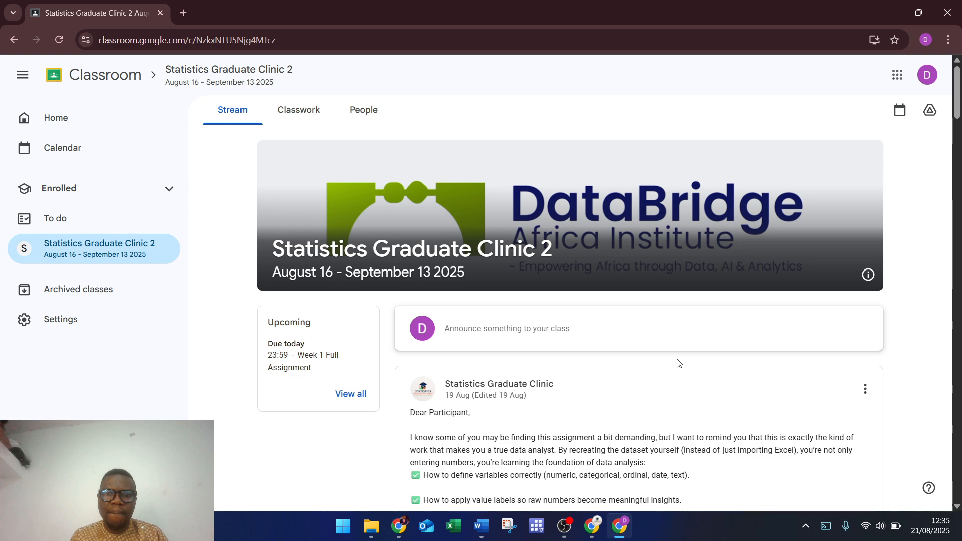
pyautogui.scroll(-20, 677, 363)
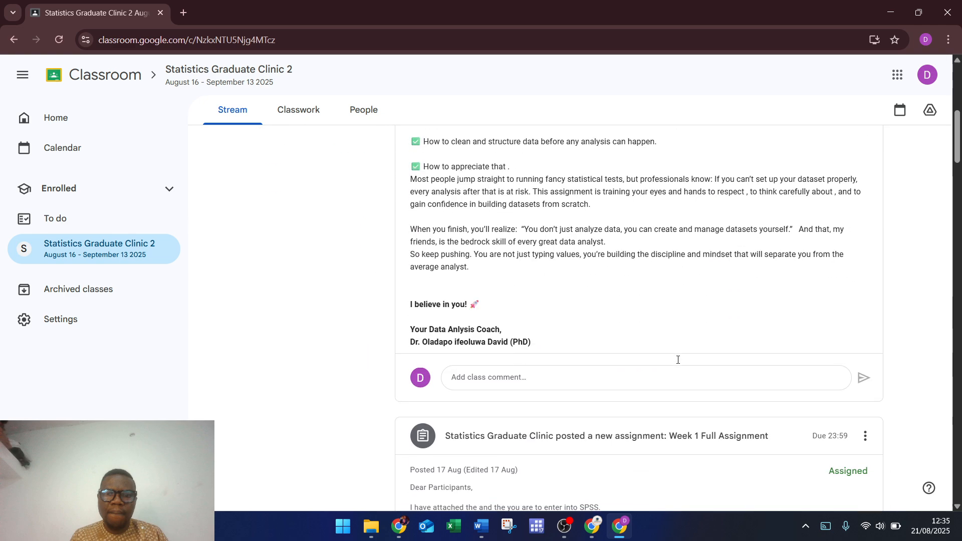
pyautogui.scroll(-20, 677, 368)
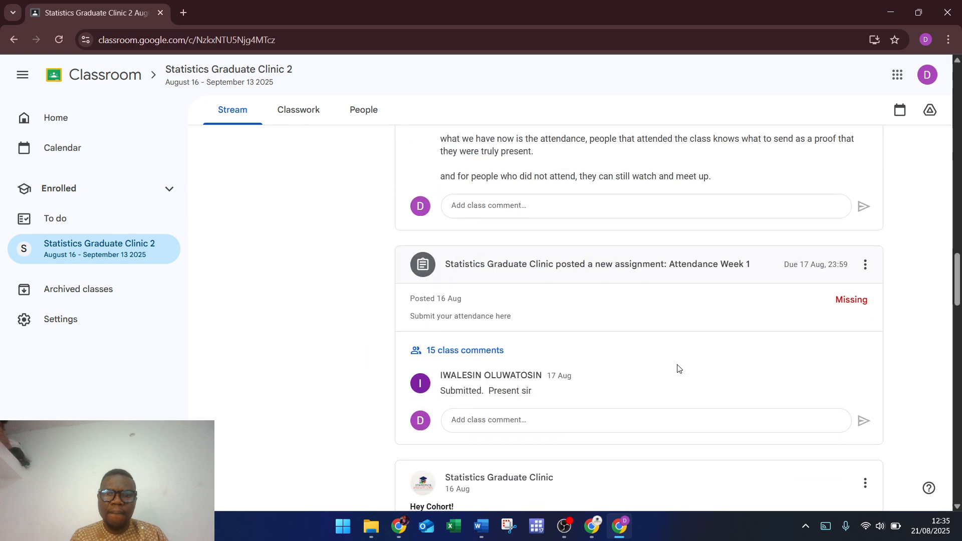
pyautogui.scroll(-20, 677, 369)
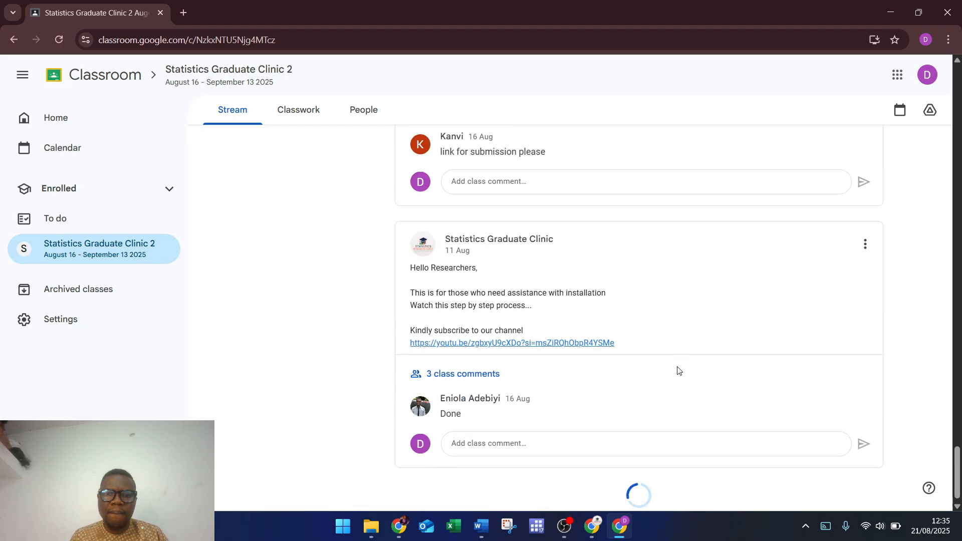
pyautogui.scroll(-8, 677, 370)
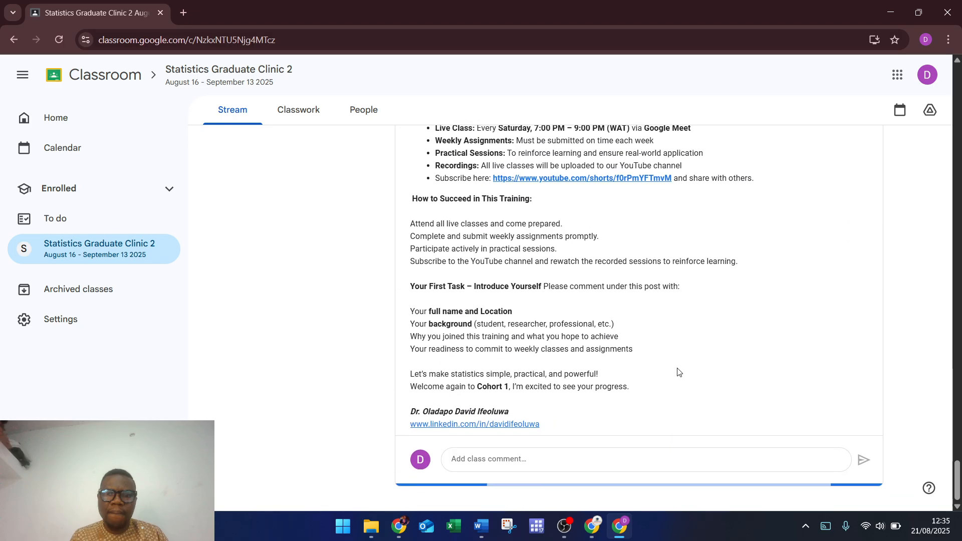
pyautogui.scroll(2, 677, 371)
pyautogui.scroll(1, 677, 372)
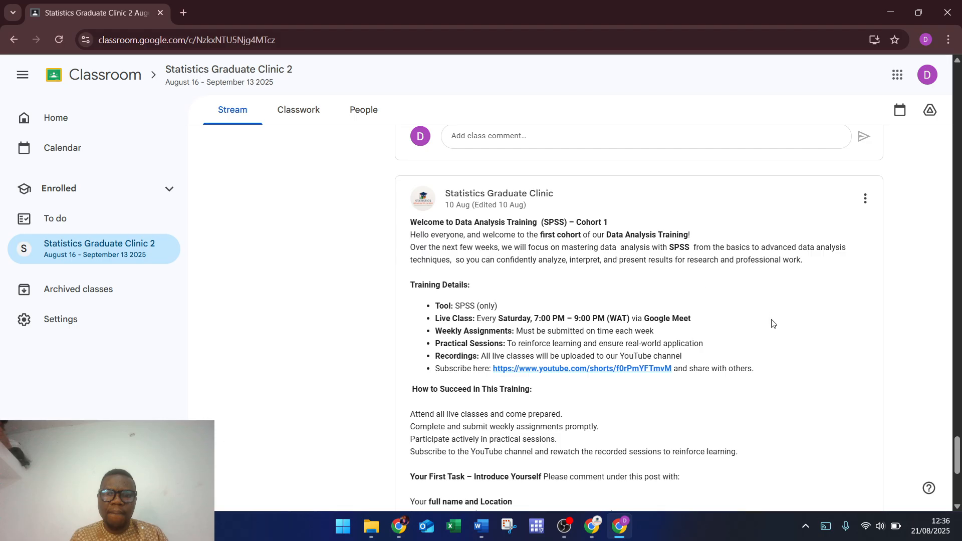
# Step: Open the post's YouTube Short, watch it muted with its sound details, then head to YouTube Home
pyautogui.click(593, 372)
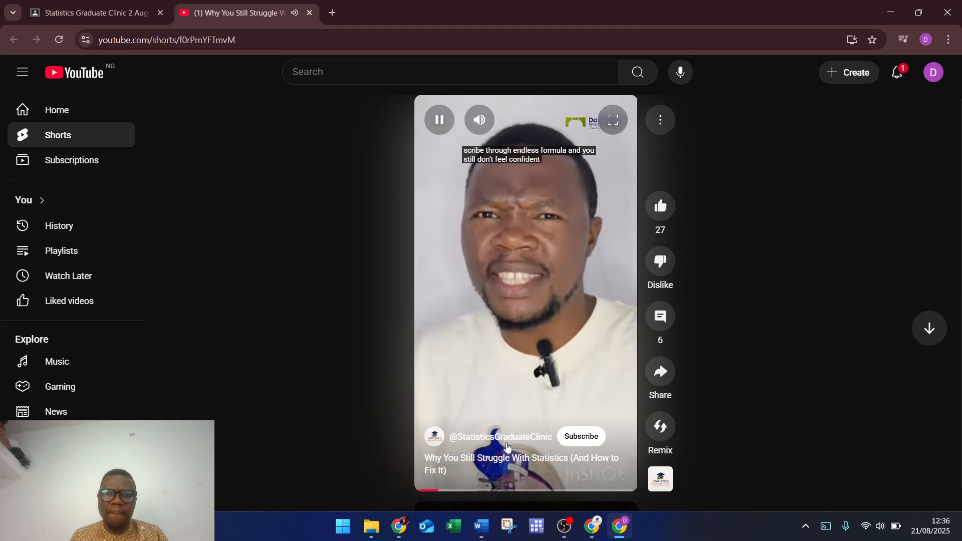
pyautogui.click(479, 120)
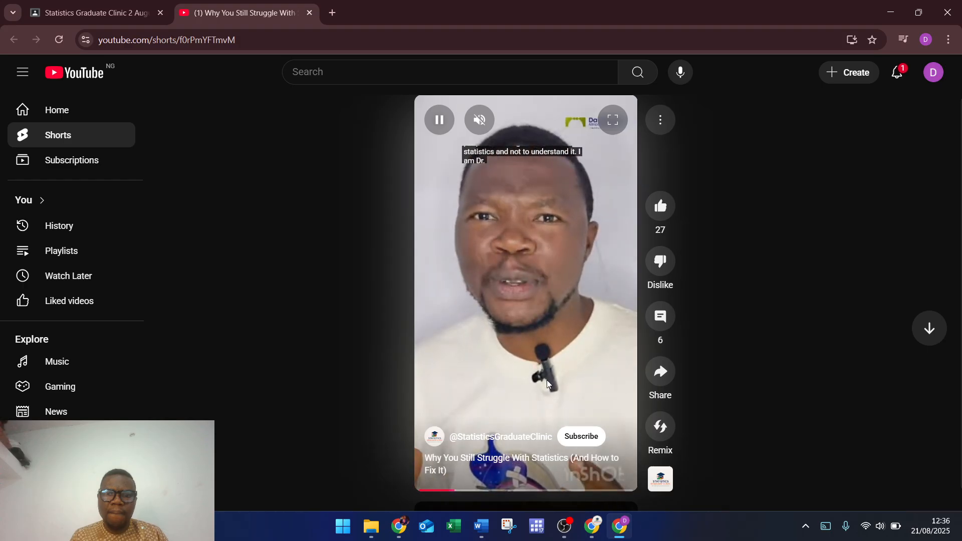
pyautogui.click(668, 474)
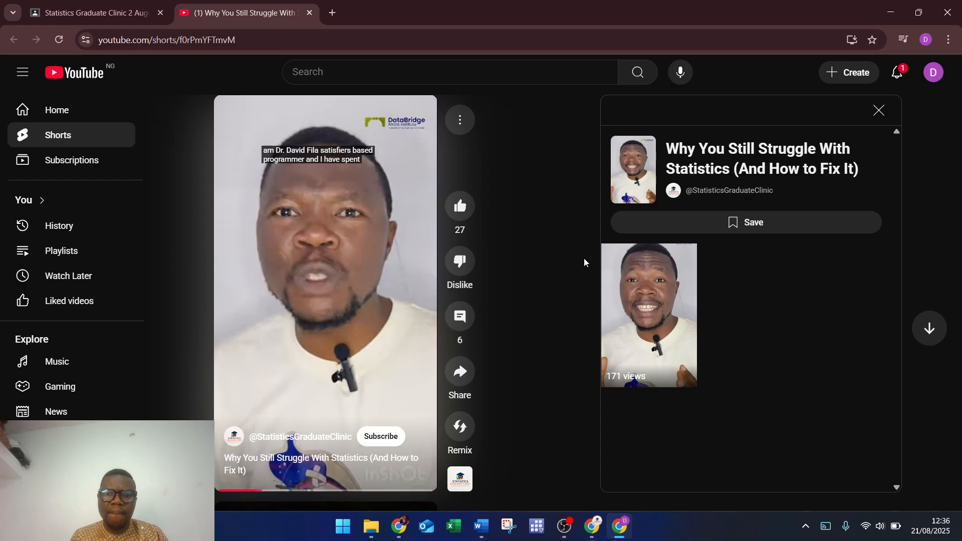
pyautogui.click(737, 163)
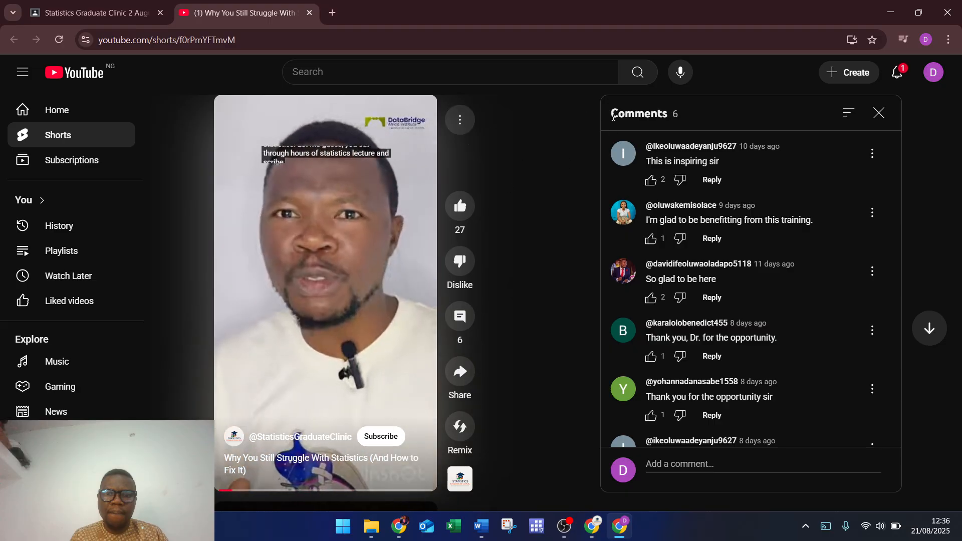
pyautogui.click(72, 121)
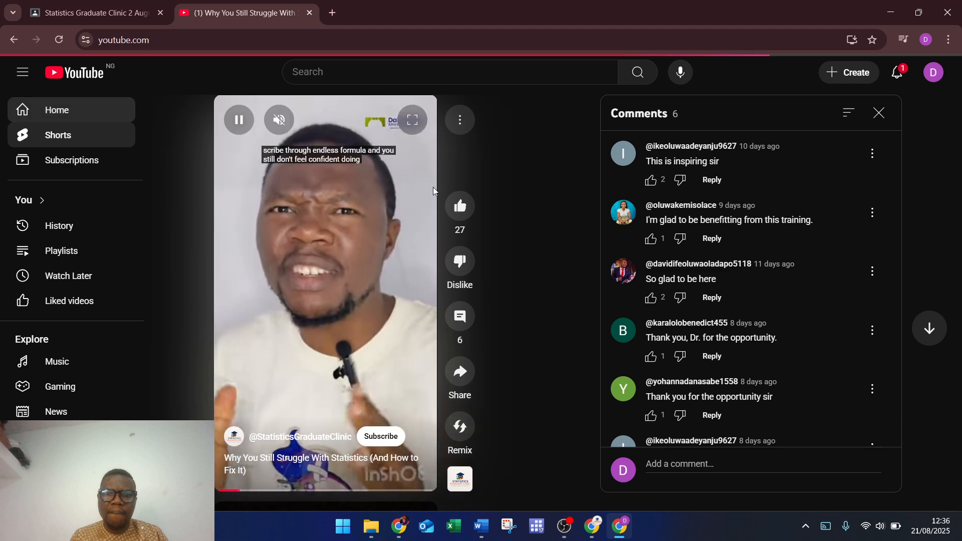
pyautogui.hotkey('alt', 'Left')
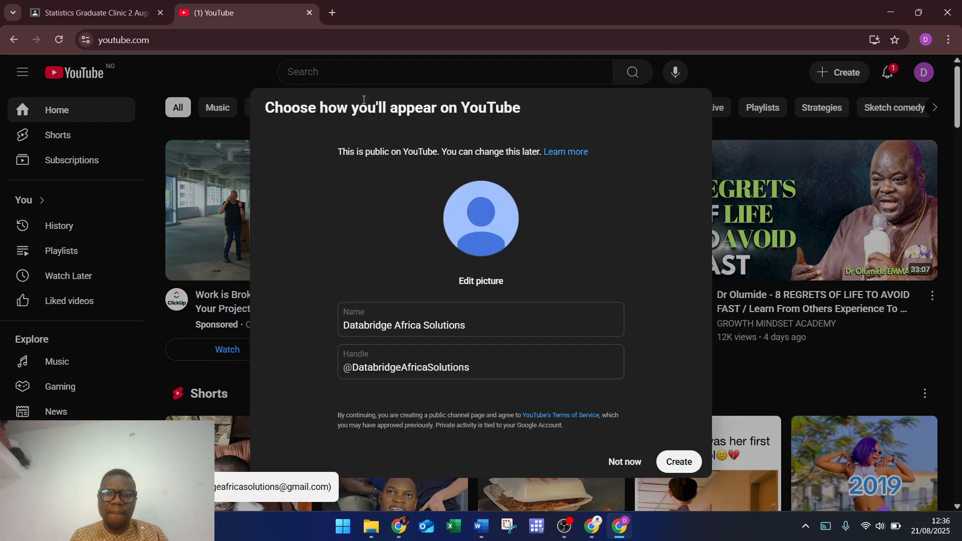
# Step: Decline the channel setup with Not now and view the notifications showing the Paystack item
pyautogui.click(678, 461)
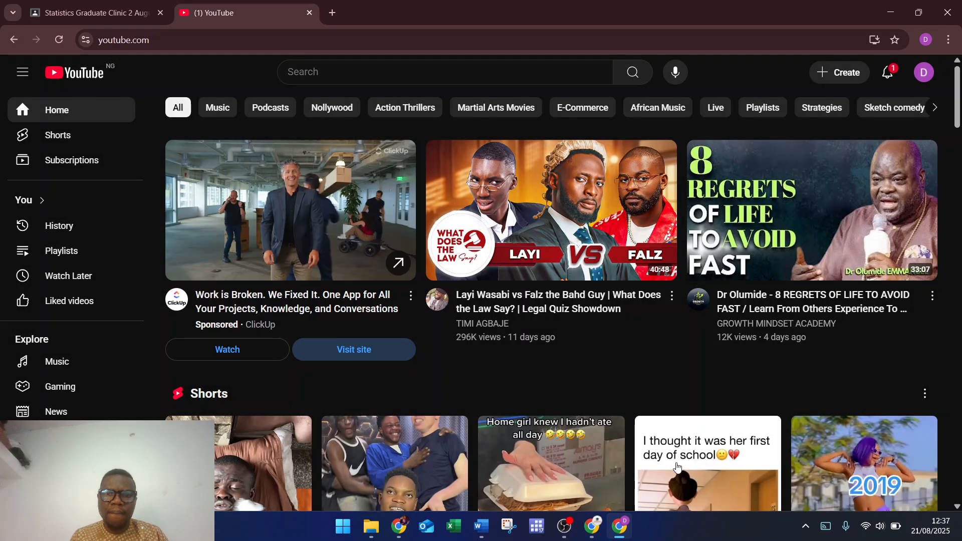
pyautogui.click(889, 73)
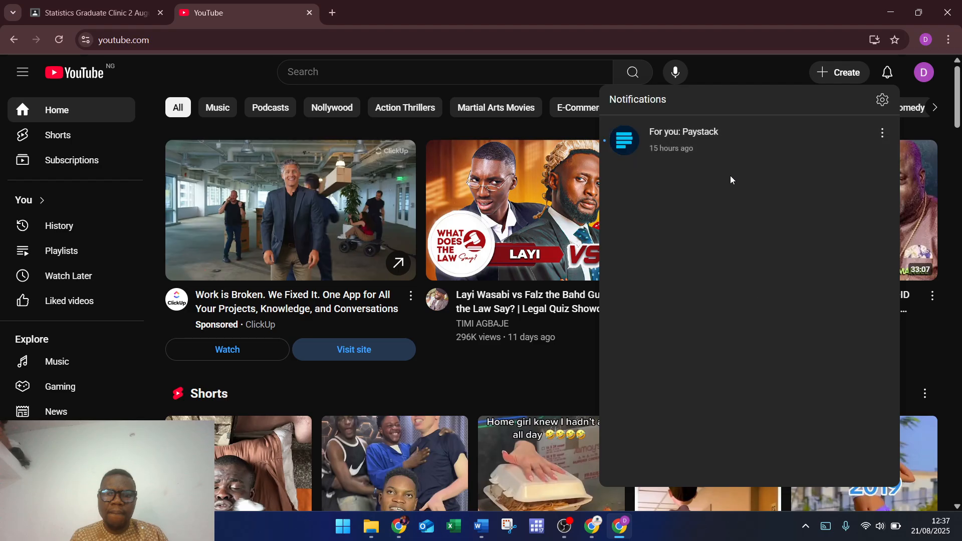
pyautogui.click(359, 79)
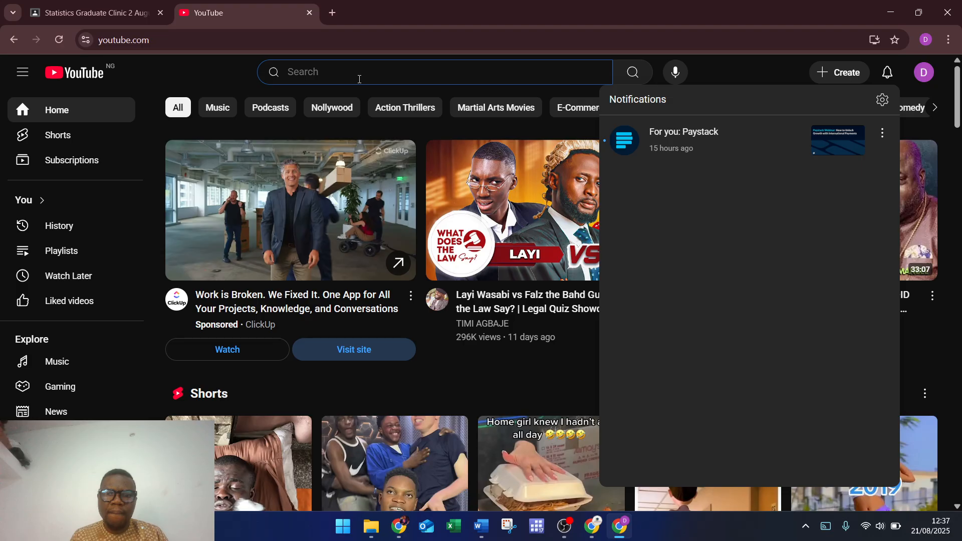
# Step: Search YouTube for 'statistics Graduate Clinic' to find the channel with 115 subscribers
pyautogui.write('@')
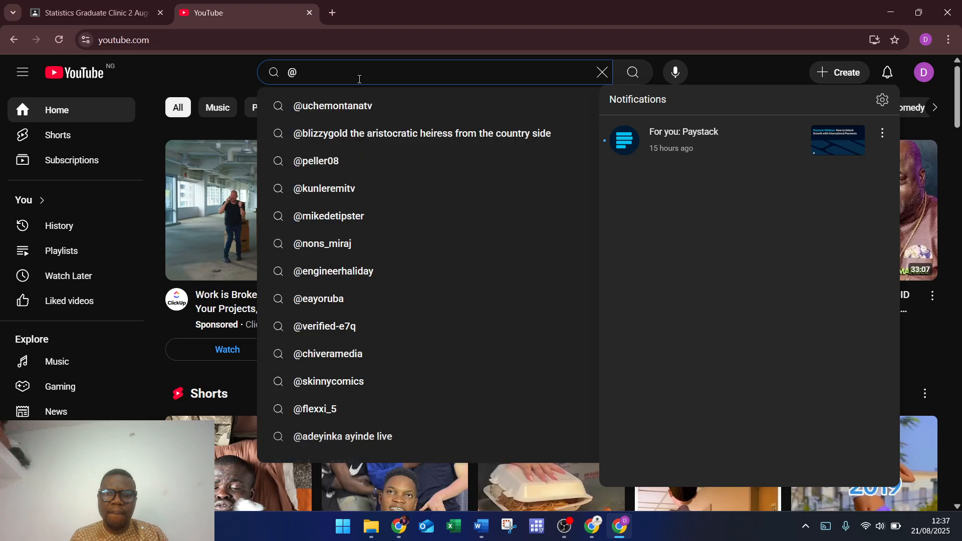
pyautogui.press('BackSpace')
pyautogui.write('stat')
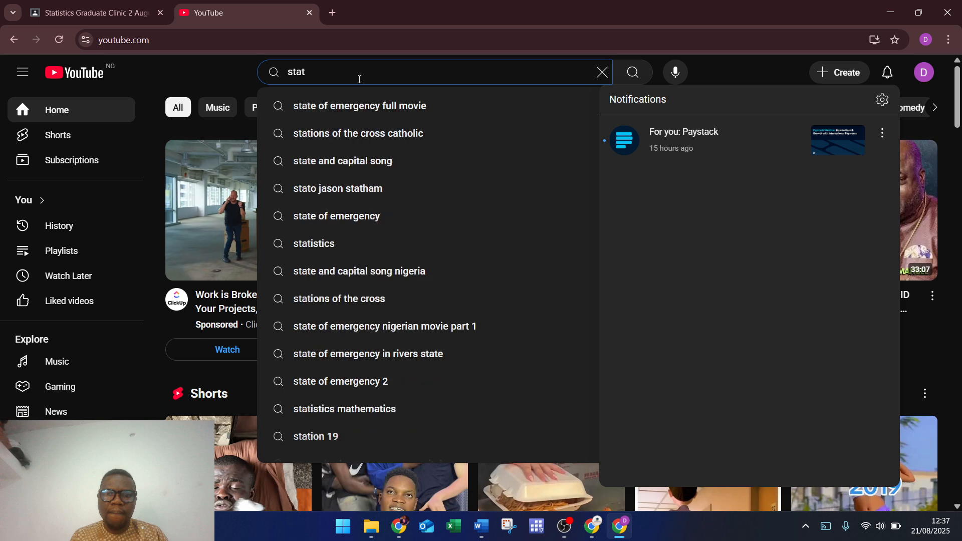
pyautogui.write('it')
pyautogui.press('BackSpace')
pyautogui.write('s')
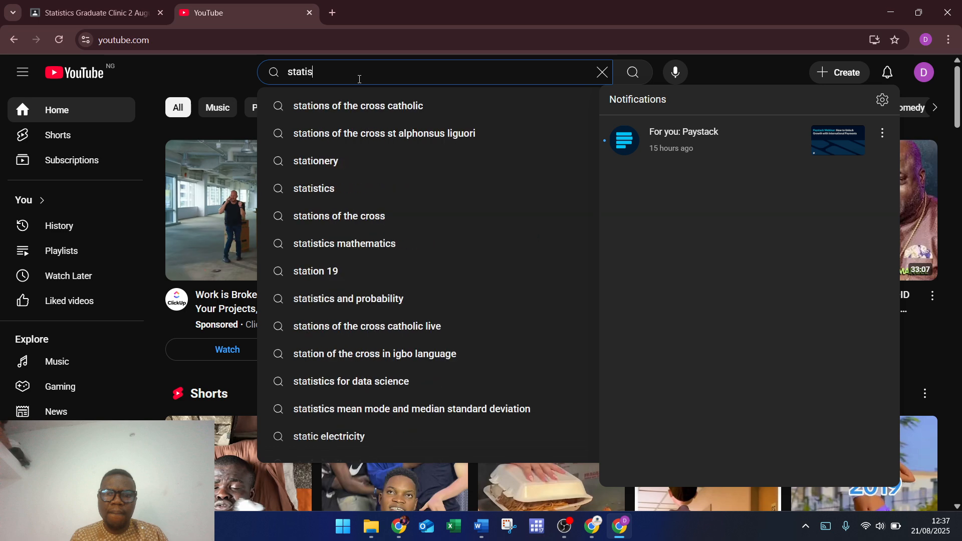
pyautogui.write('tics G')
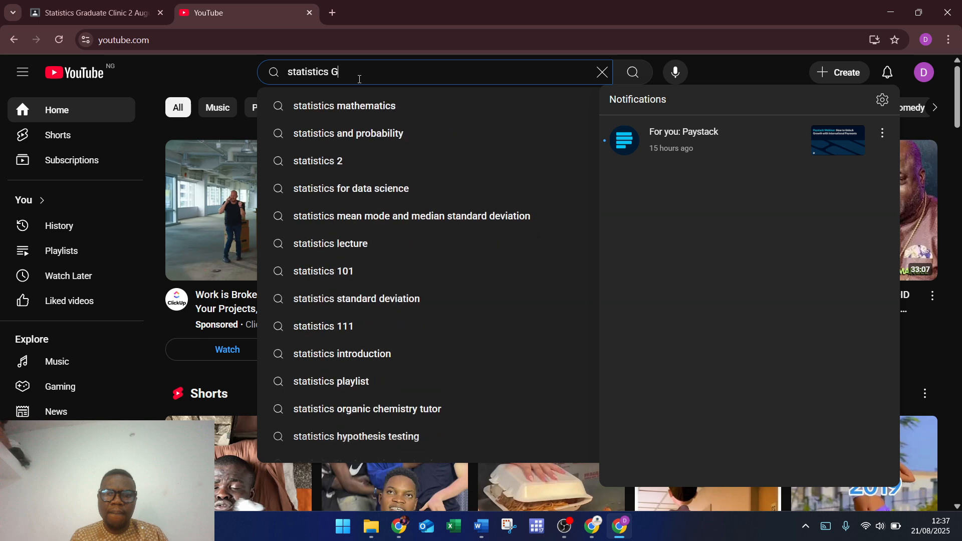
pyautogui.write('raduate ')
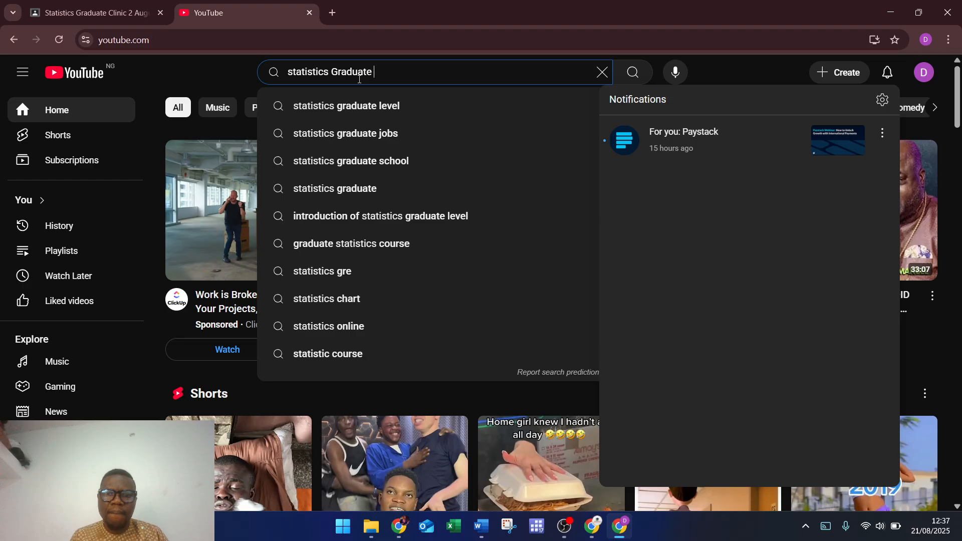
pyautogui.write('Clinic')
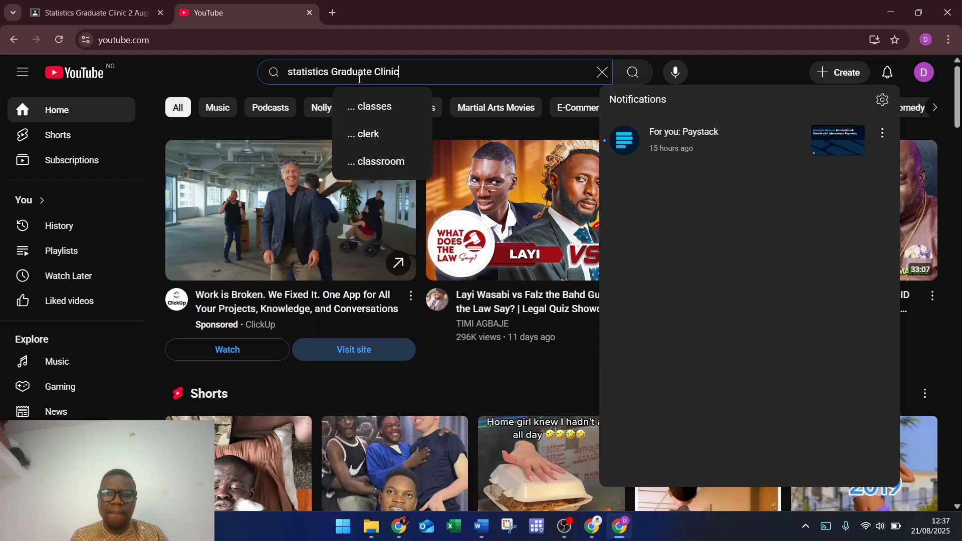
pyautogui.press('Return')
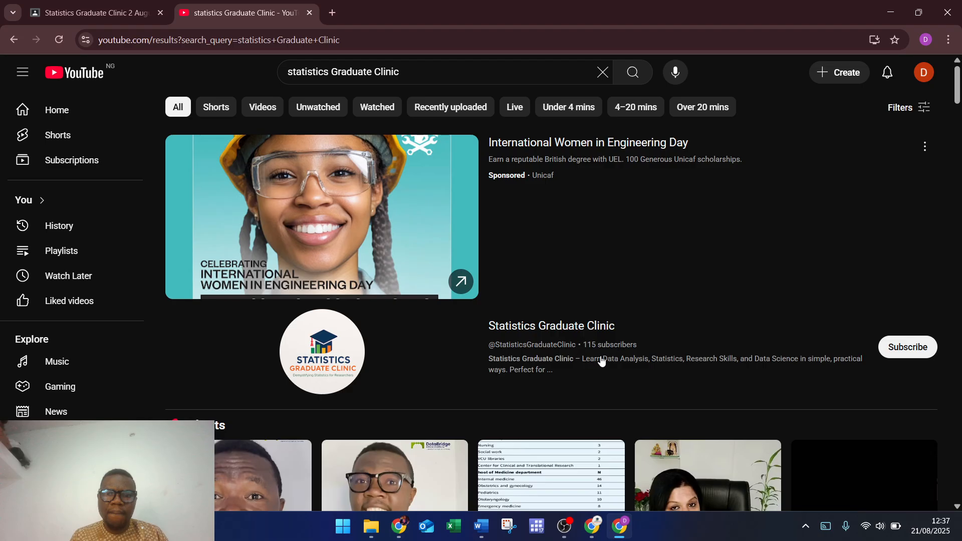
pyautogui.click(914, 352)
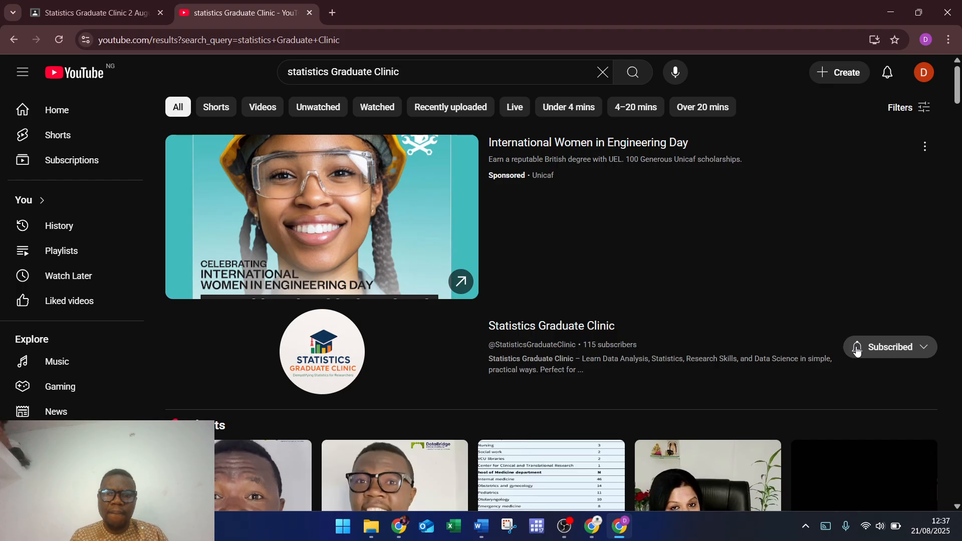
pyautogui.click(857, 350)
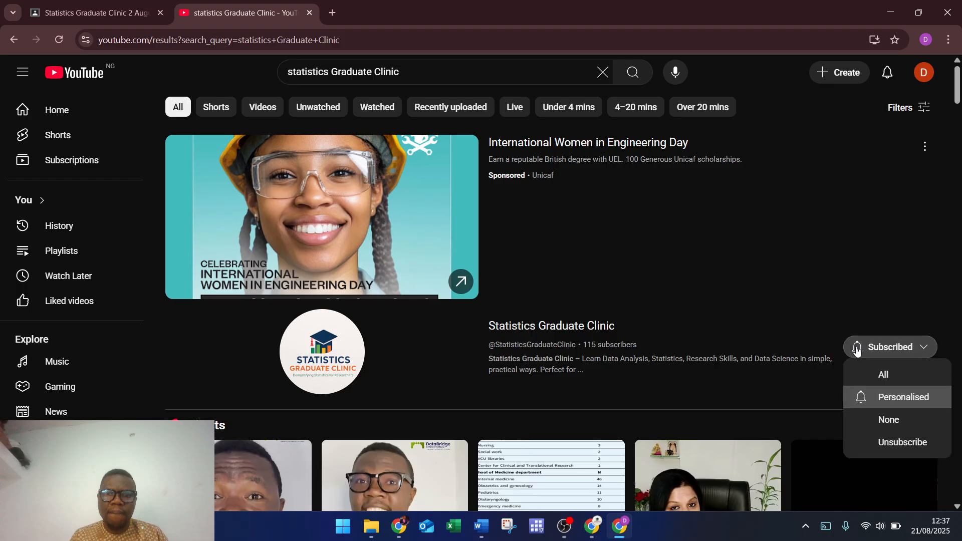
pyautogui.click(895, 379)
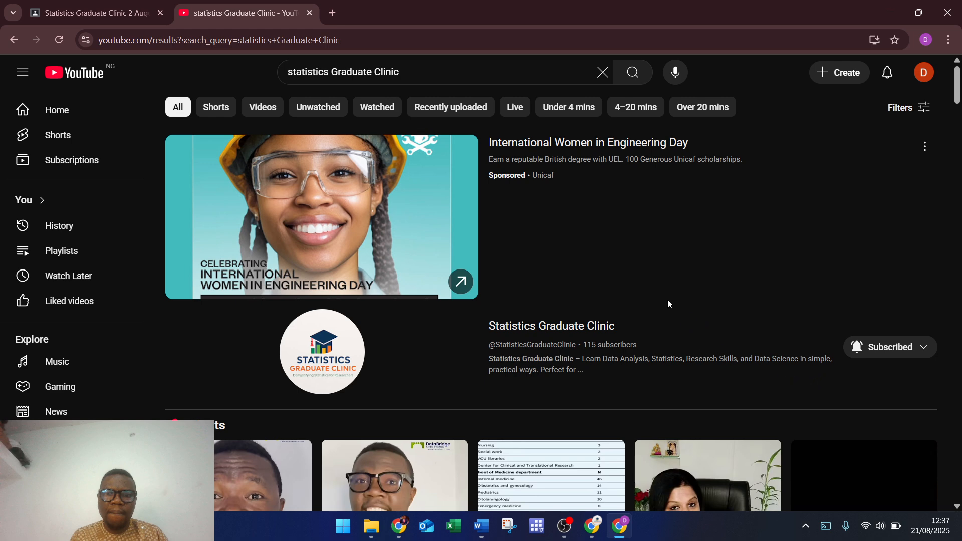
pyautogui.scroll(-5, 630, 338)
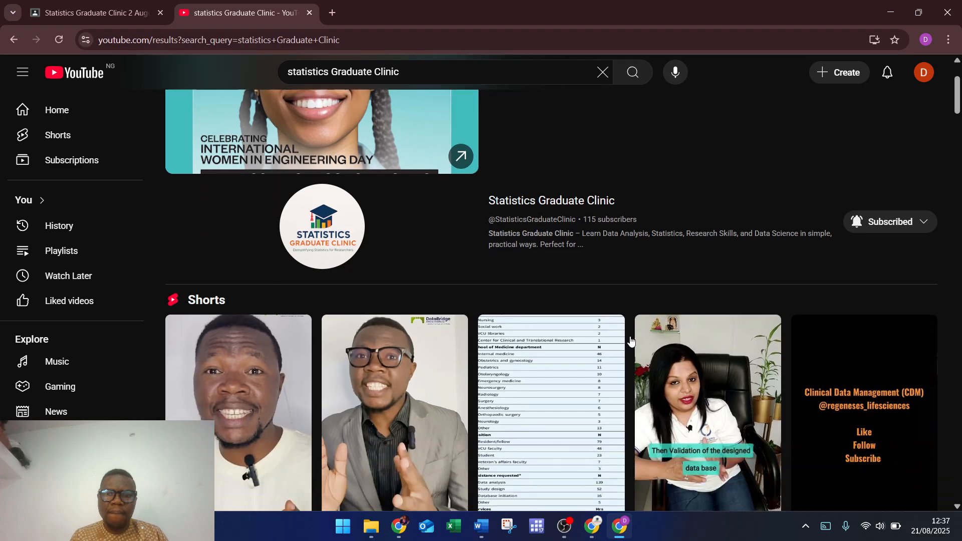
pyautogui.scroll(1, 629, 335)
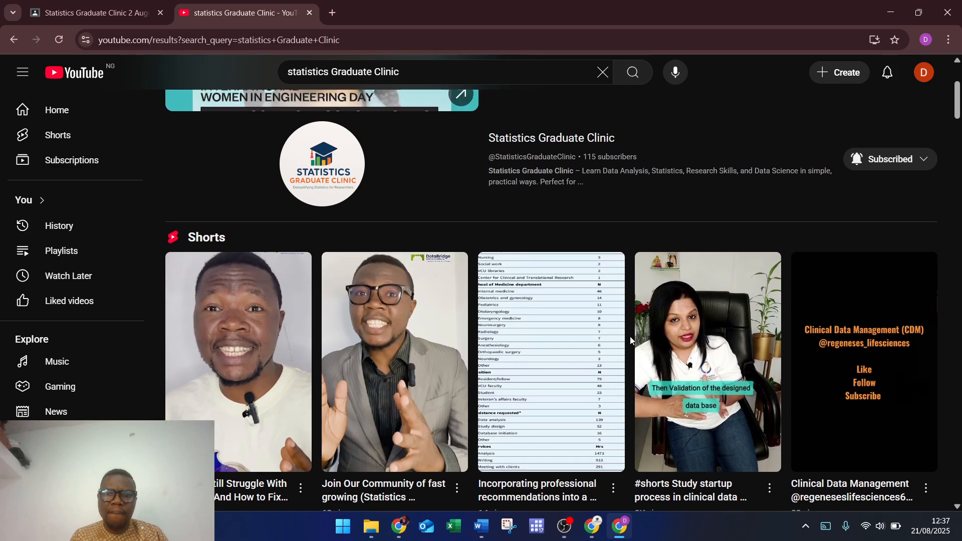
pyautogui.scroll(3, 630, 335)
pyautogui.scroll(1, 631, 340)
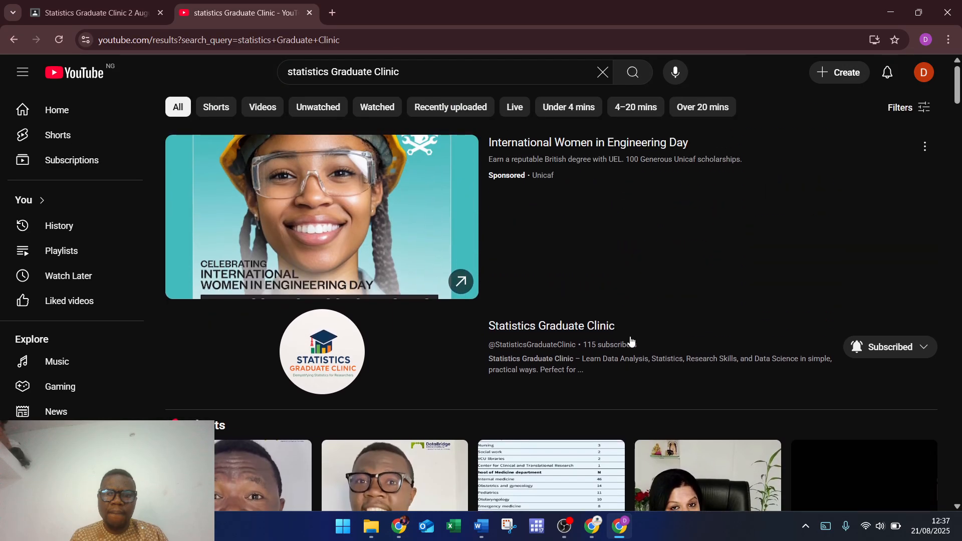
pyautogui.scroll(-1, 630, 340)
pyautogui.scroll(1, 631, 340)
pyautogui.scroll(-1, 630, 341)
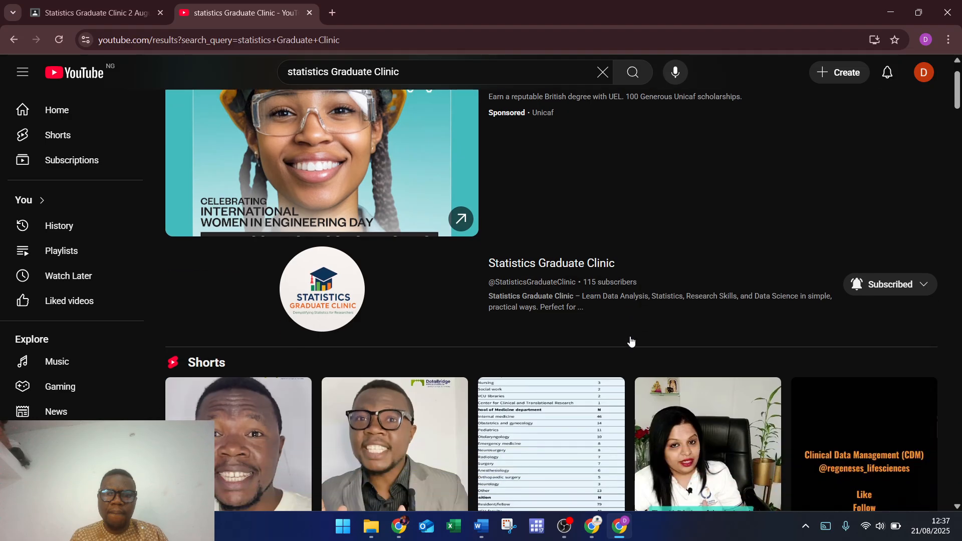
pyautogui.scroll(1, 631, 341)
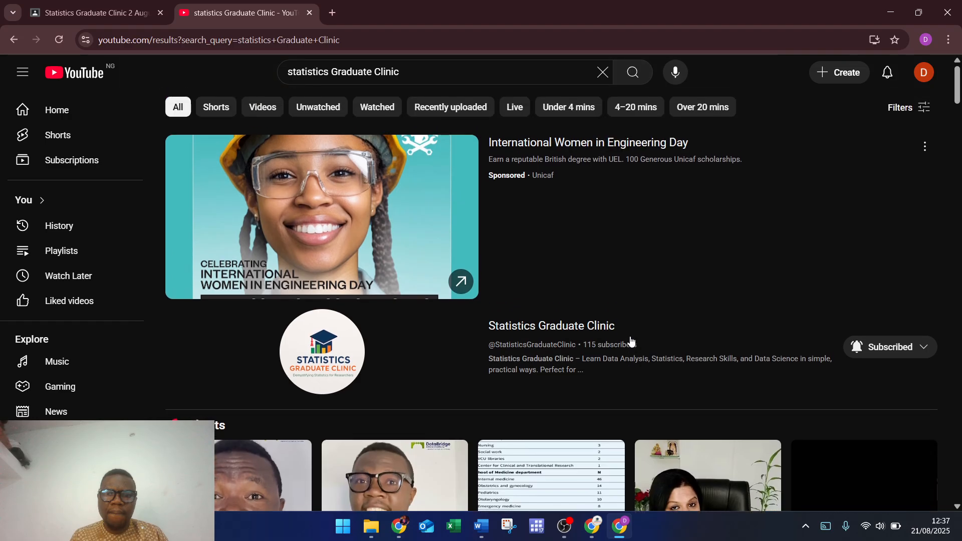
# Step: Open the Statistics Graduate Clinic channel's Live tab listing the Week 1 bootcamp and onboarding streams
pyautogui.click(564, 329)
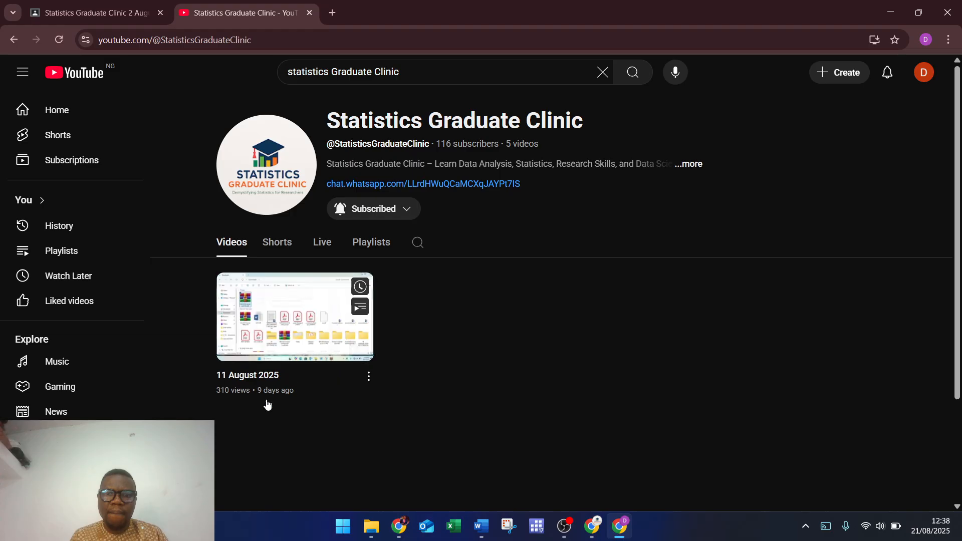
pyautogui.click(325, 249)
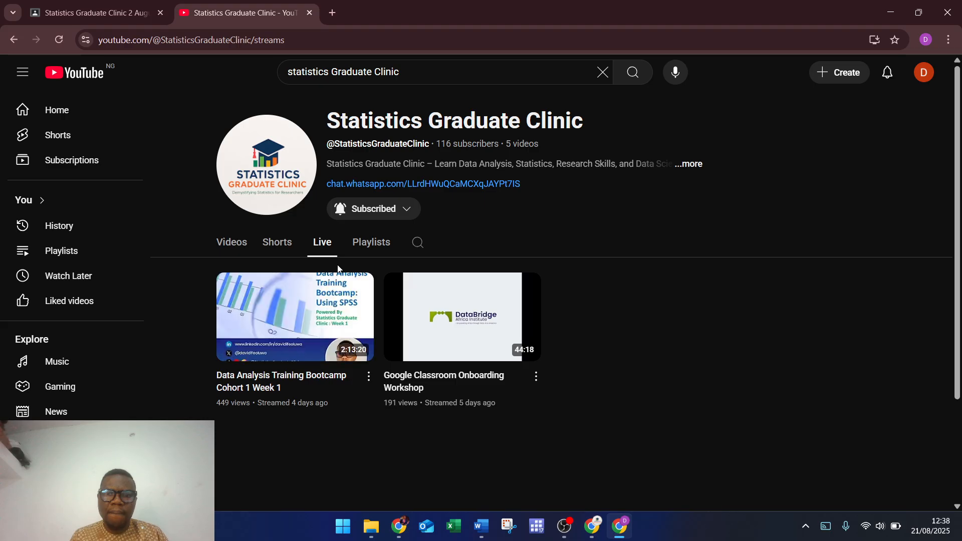
# Step: Go back to the Classroom tab and scroll up to the Attendance 1 post from 15 Aug
pyautogui.click(91, 12)
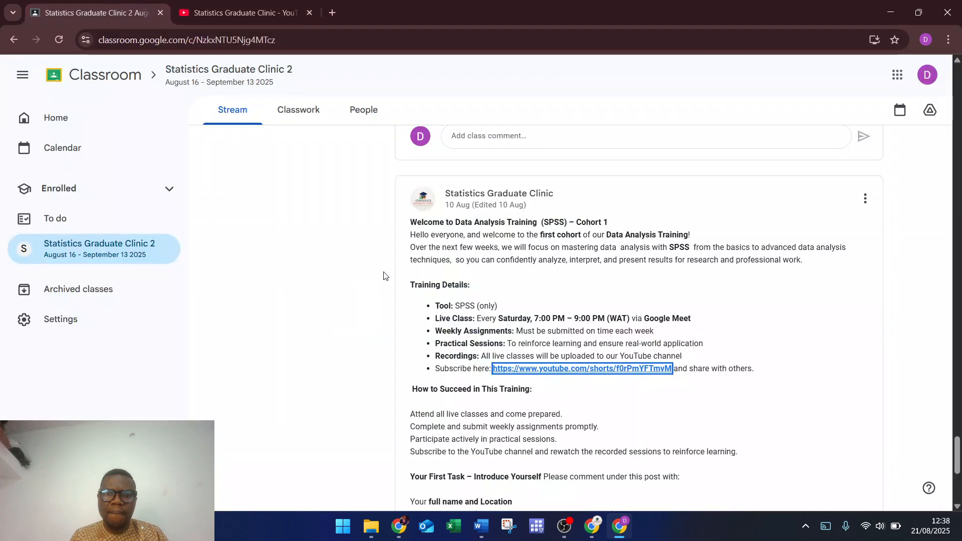
pyautogui.scroll(6, 735, 366)
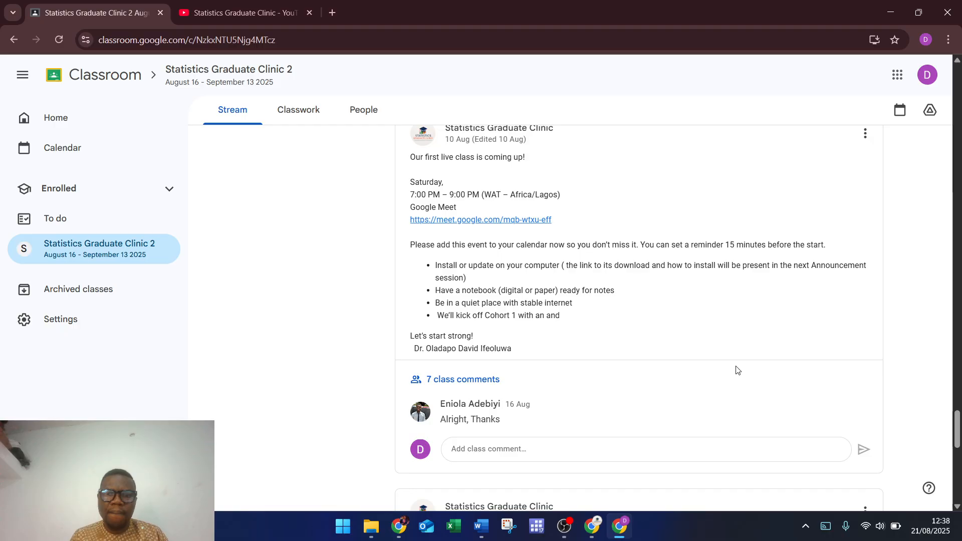
pyautogui.scroll(1, 736, 369)
pyautogui.scroll(5, 736, 369)
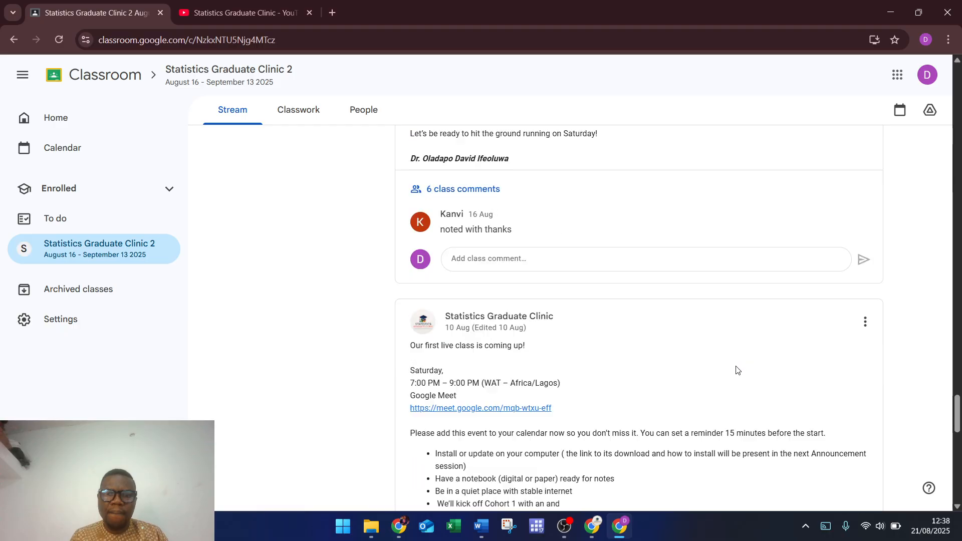
pyautogui.scroll(2, 736, 370)
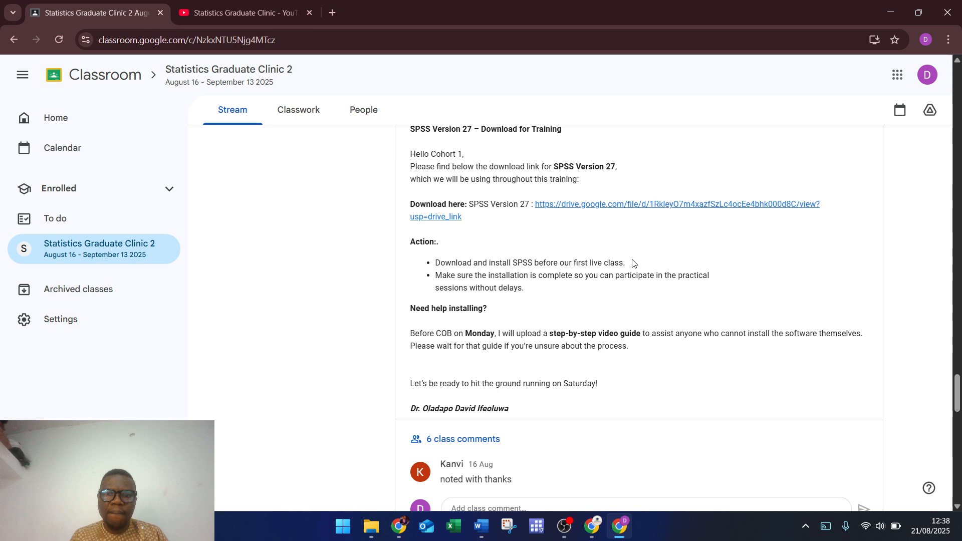
pyautogui.scroll(3, 598, 296)
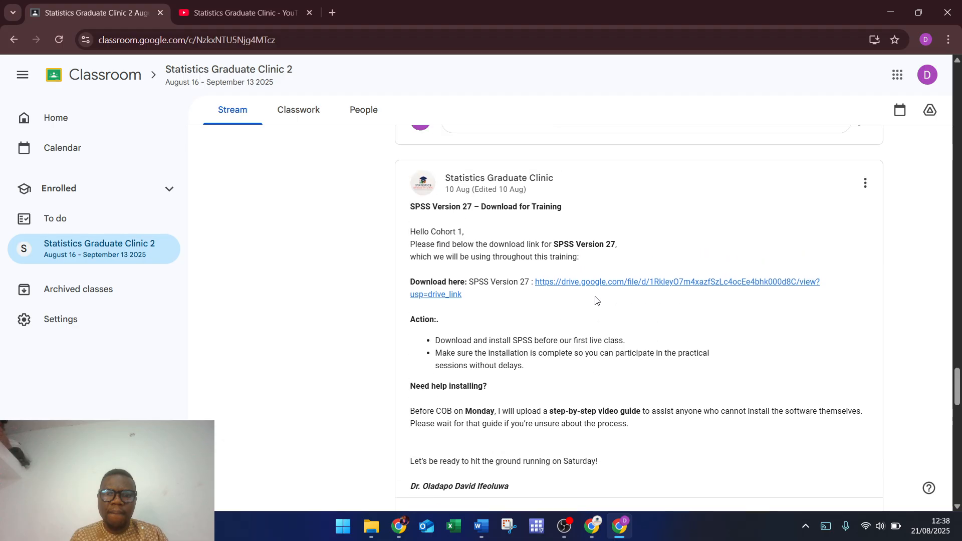
pyautogui.scroll(3, 596, 300)
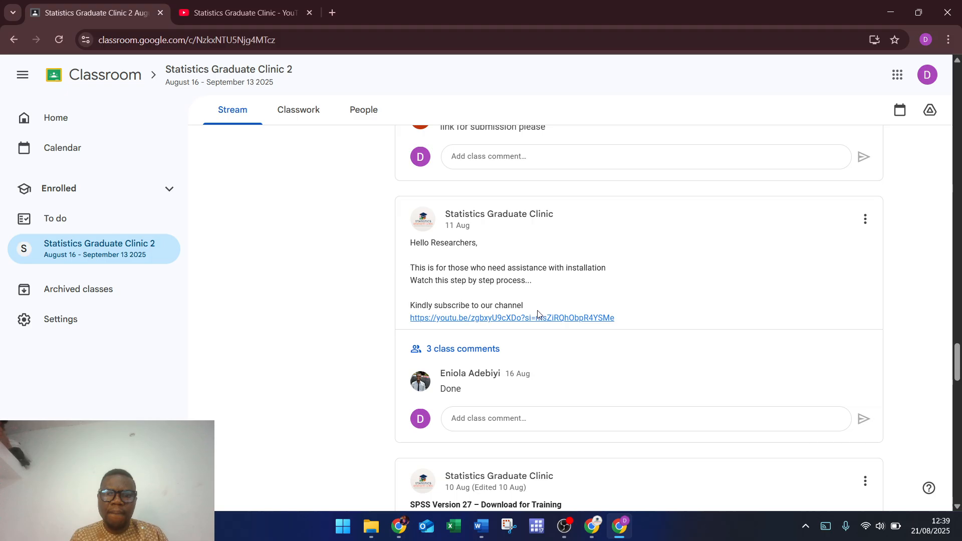
pyautogui.scroll(4, 673, 300)
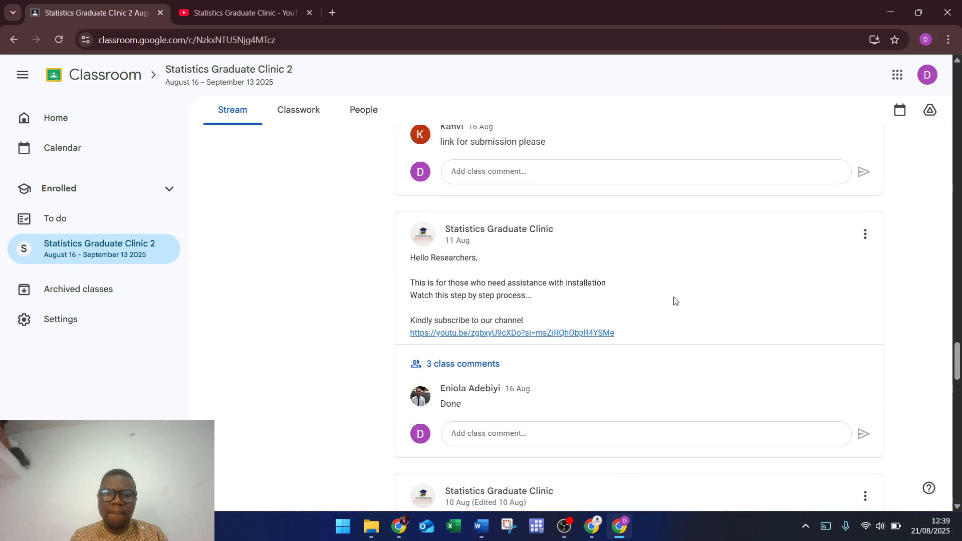
pyautogui.scroll(3, 673, 301)
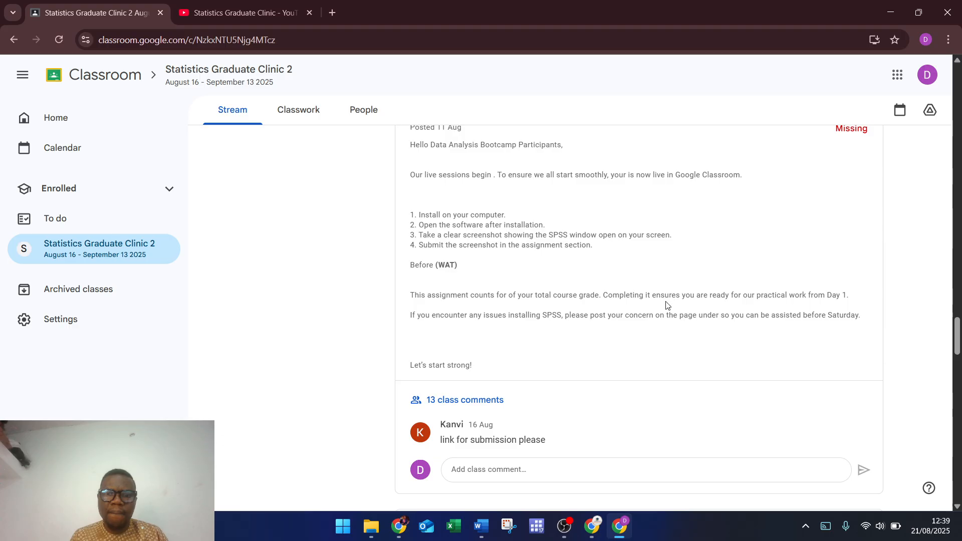
pyautogui.scroll(6, 659, 313)
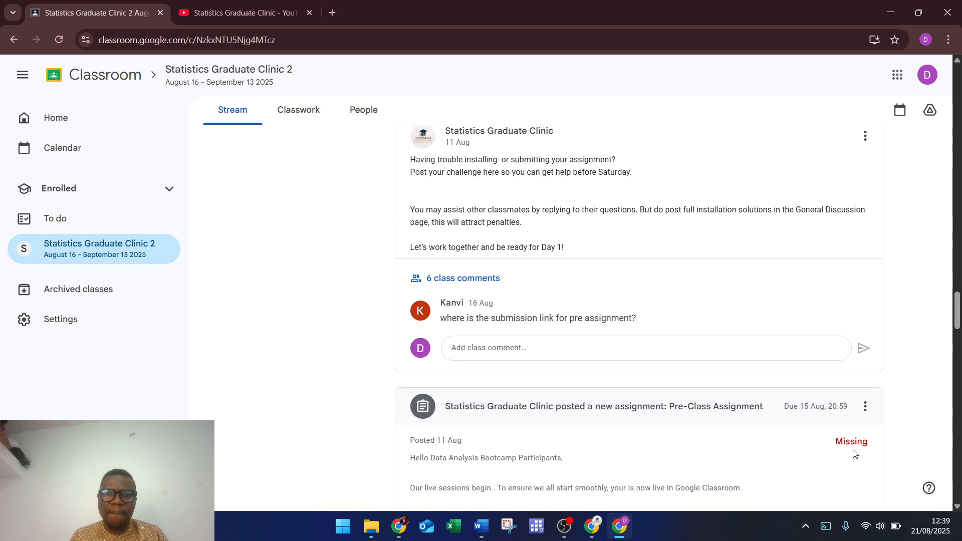
pyautogui.scroll(3, 785, 451)
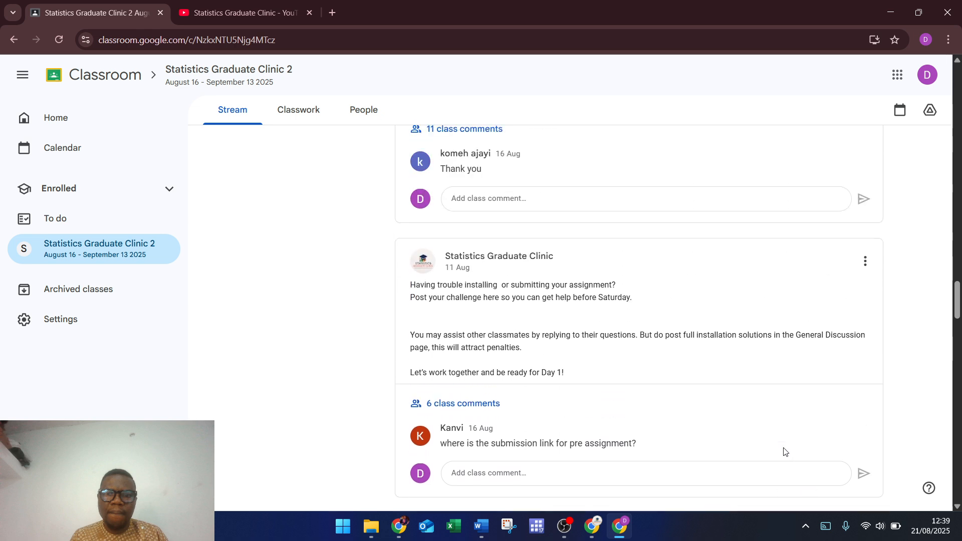
pyautogui.scroll(6, 785, 452)
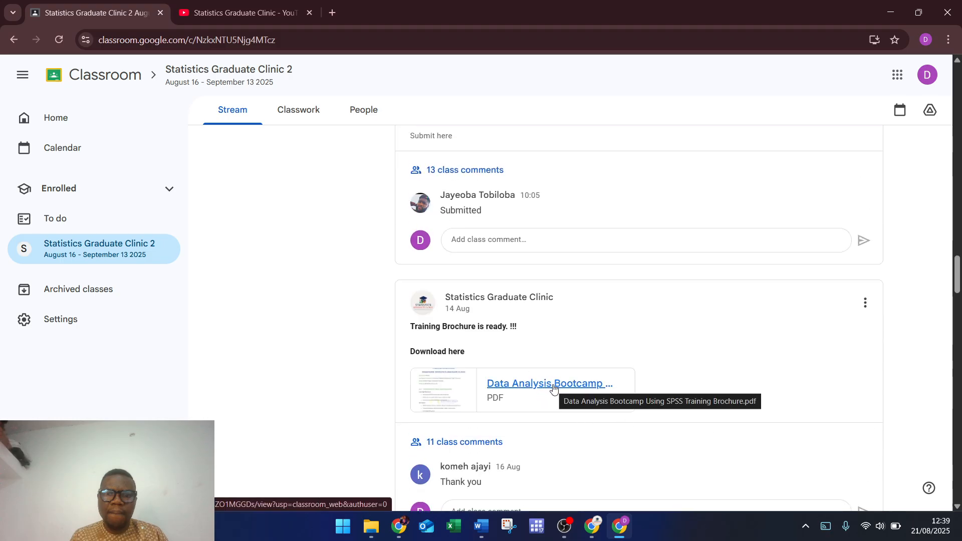
pyautogui.scroll(4, 672, 367)
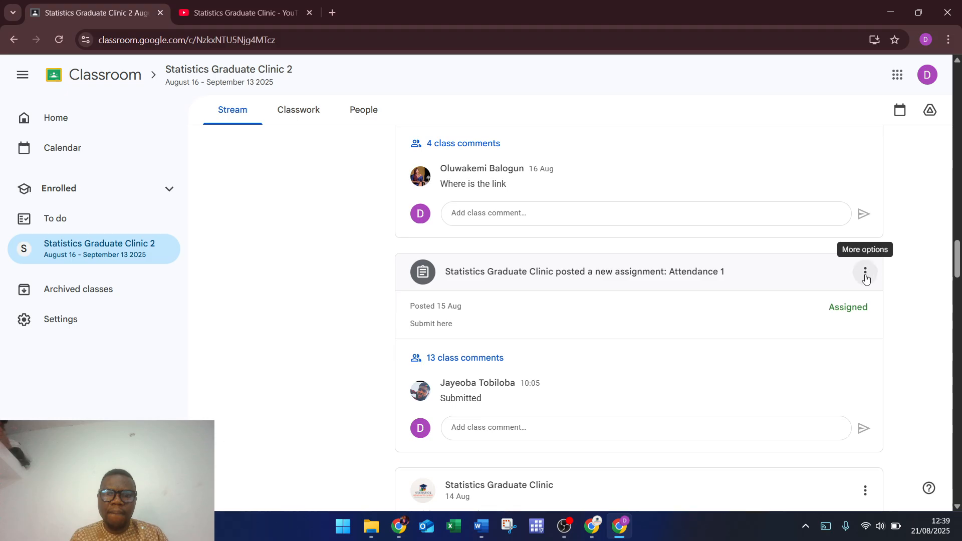
# Step: Open Attendance 1, dismiss the onboarding tips, and choose to add a File to the submission
pyautogui.click(631, 277)
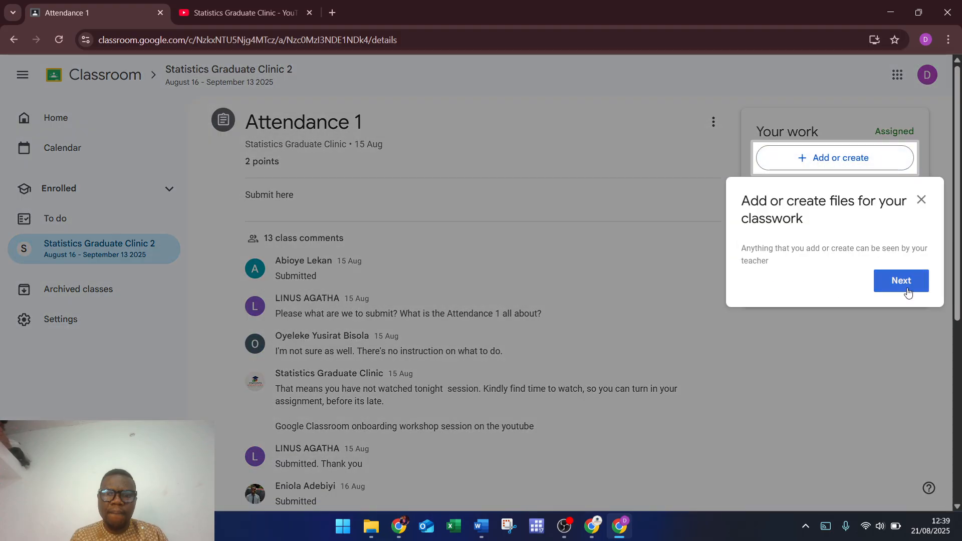
pyautogui.click(902, 282)
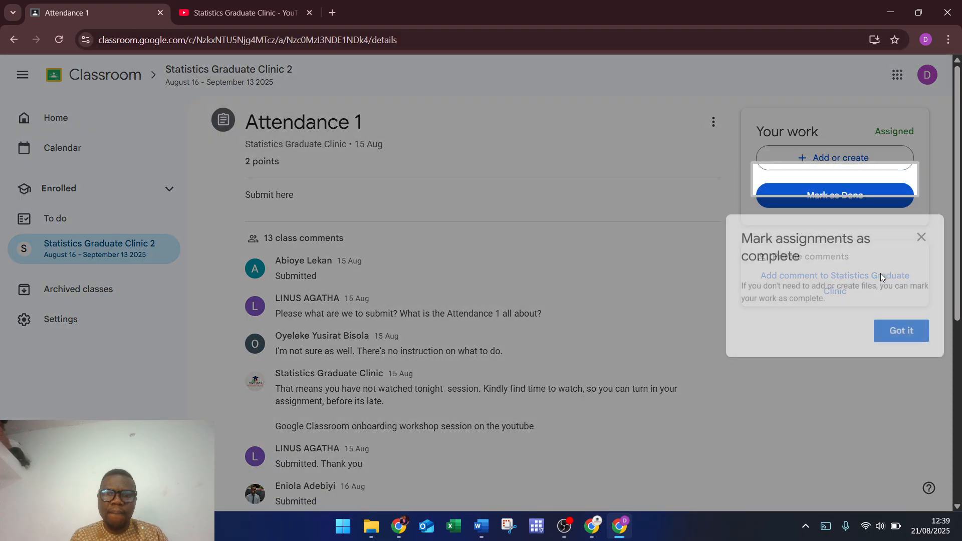
pyautogui.click(911, 332)
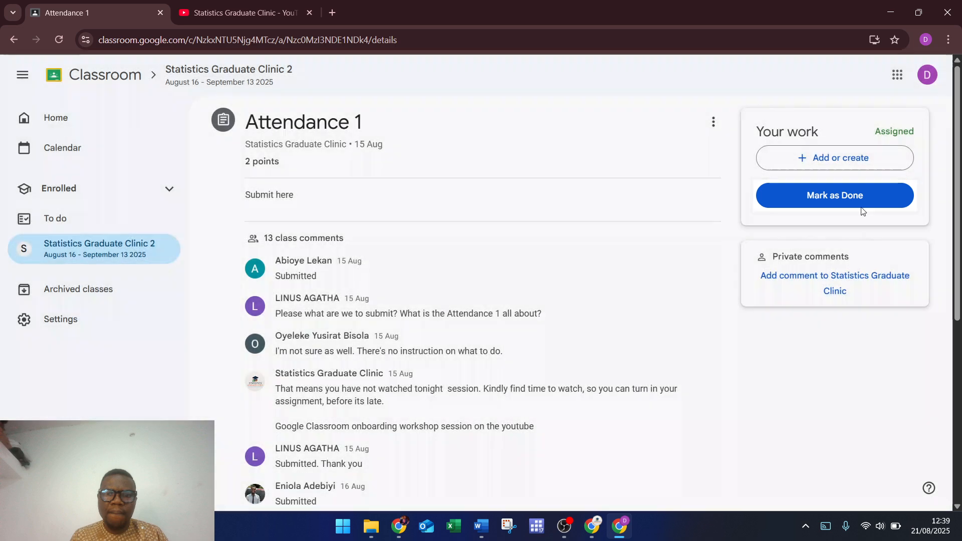
pyautogui.click(829, 158)
pyautogui.click(833, 201)
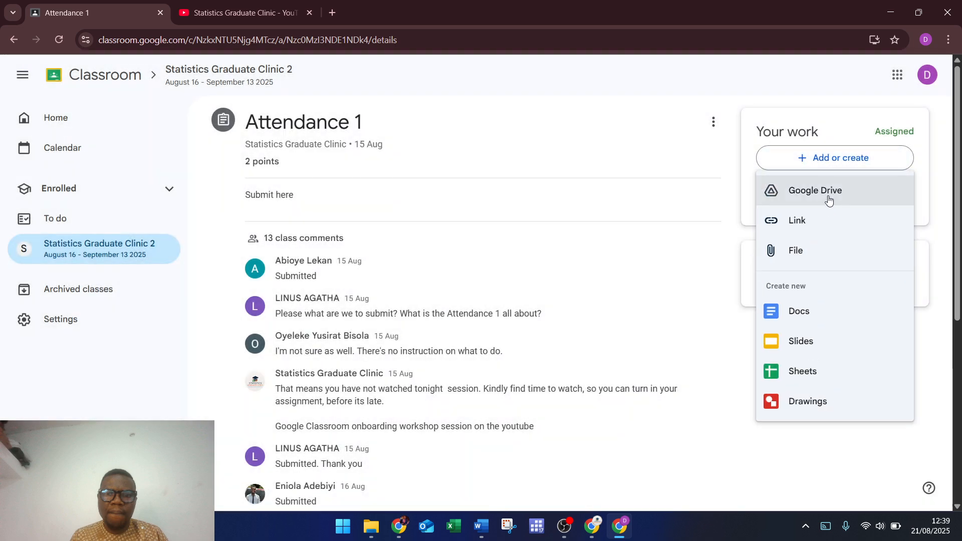
pyautogui.click(814, 255)
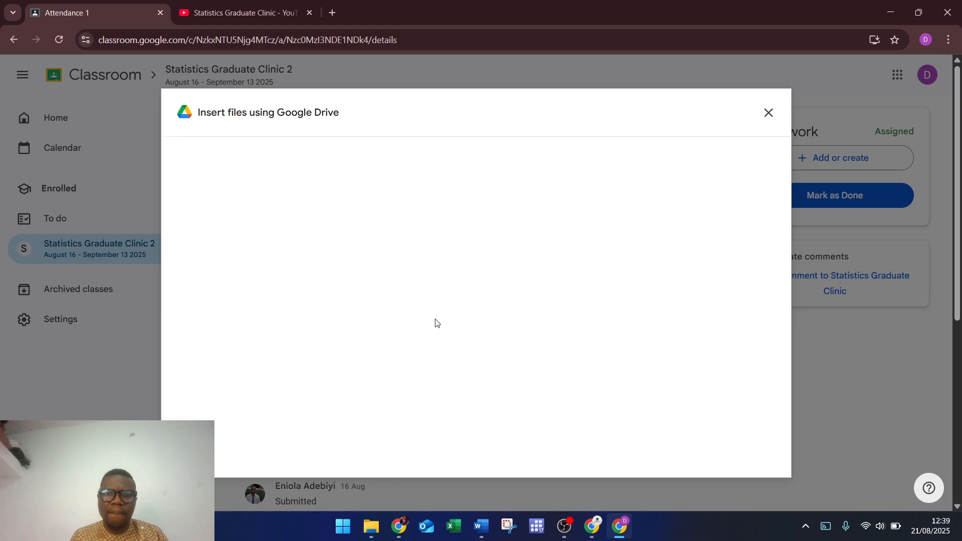
# Step: Upload the signature image from the Desktop's Pictures folder to Attendance 1
pyautogui.click(472, 370)
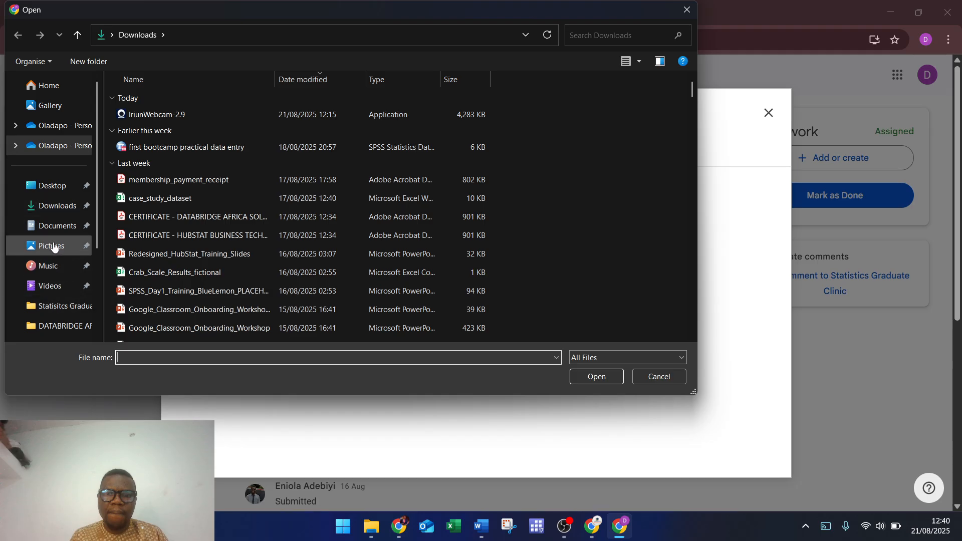
pyautogui.click(45, 187)
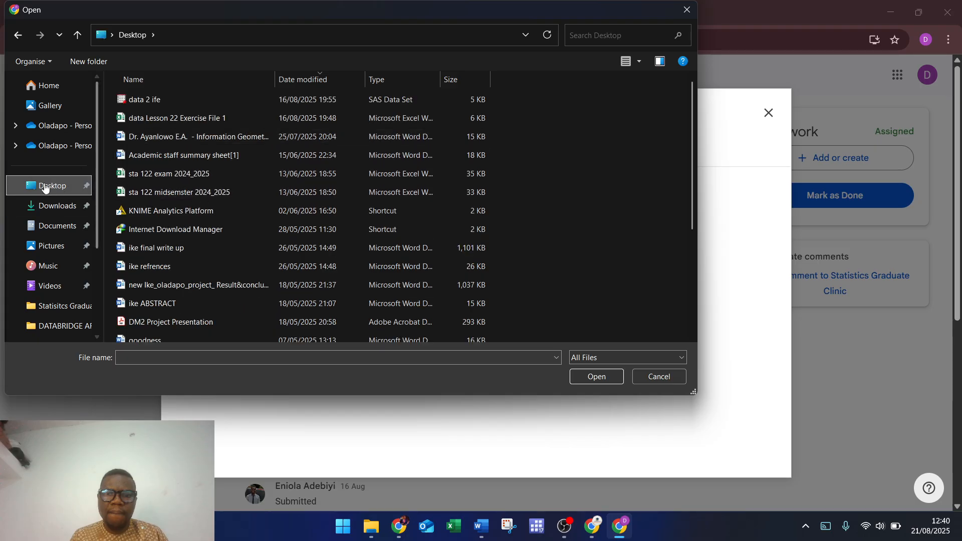
pyautogui.click(44, 247)
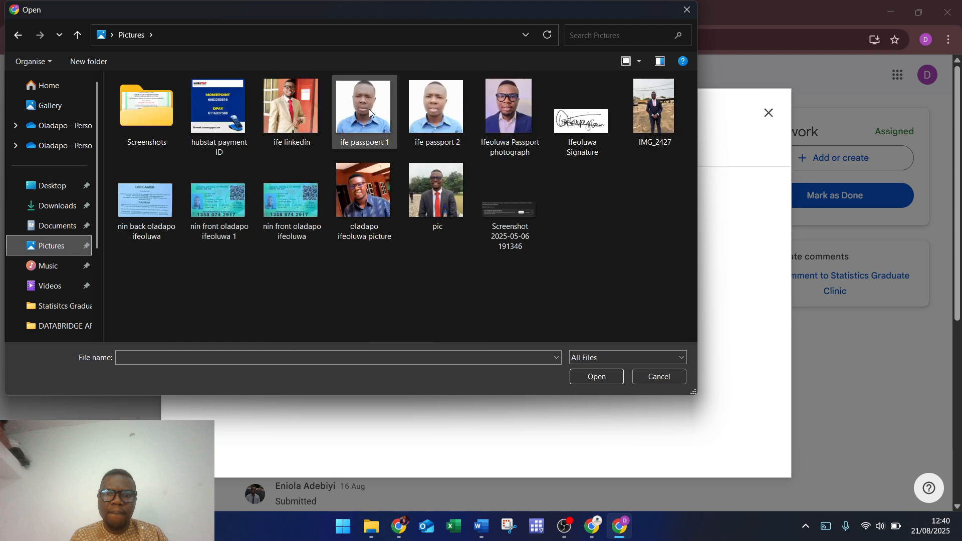
pyautogui.click(555, 122)
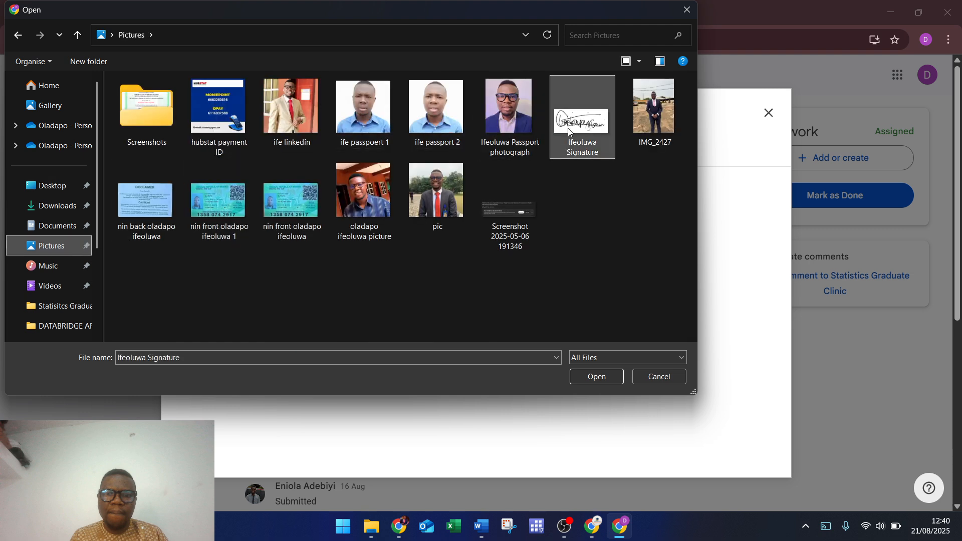
pyautogui.click(595, 377)
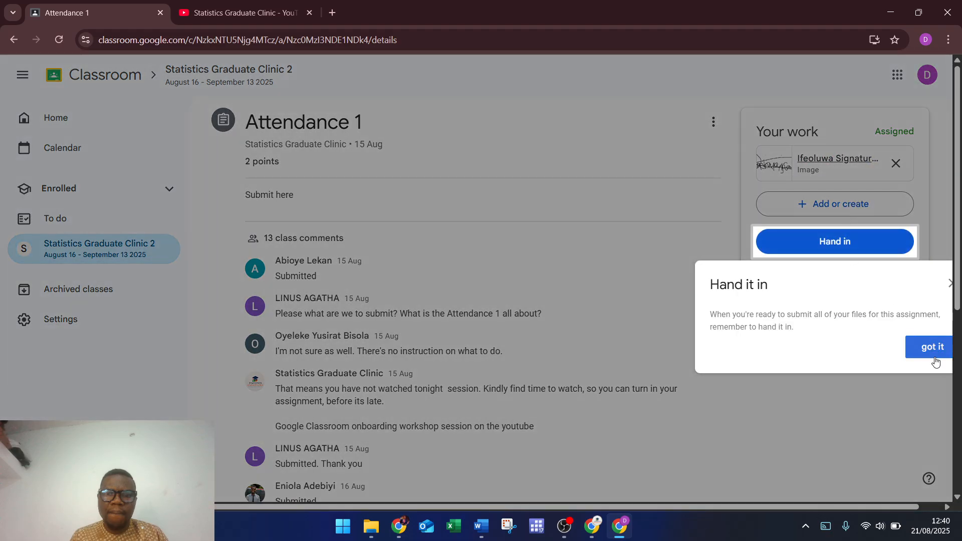
# Step: Hand in Attendance 1 with the signature image and return to the Statistics Graduate Clinic 2 stream
pyautogui.click(933, 348)
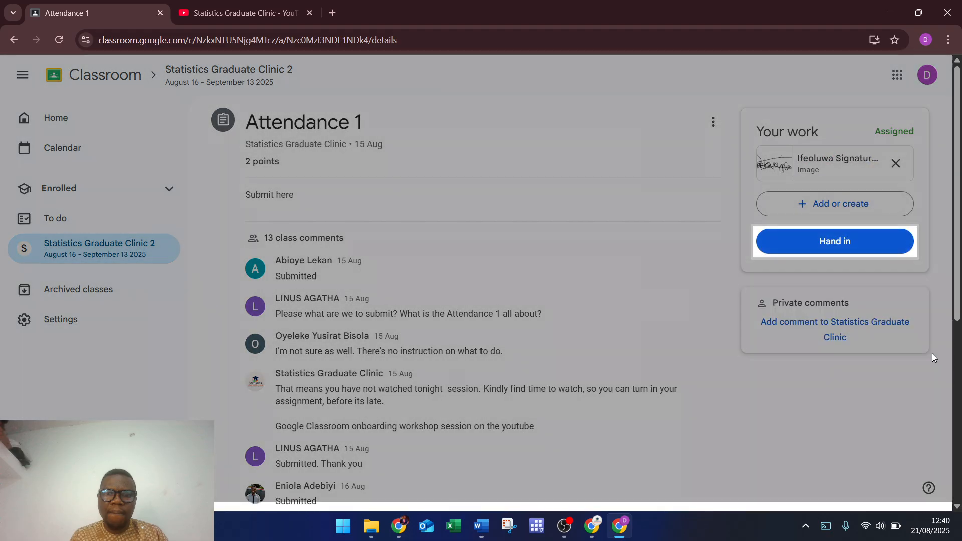
pyautogui.click(833, 242)
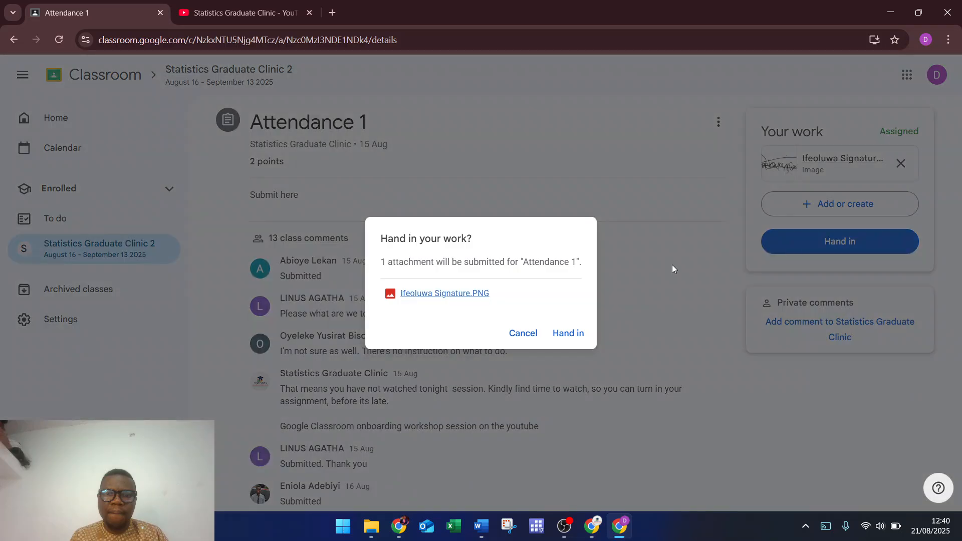
pyautogui.click(572, 333)
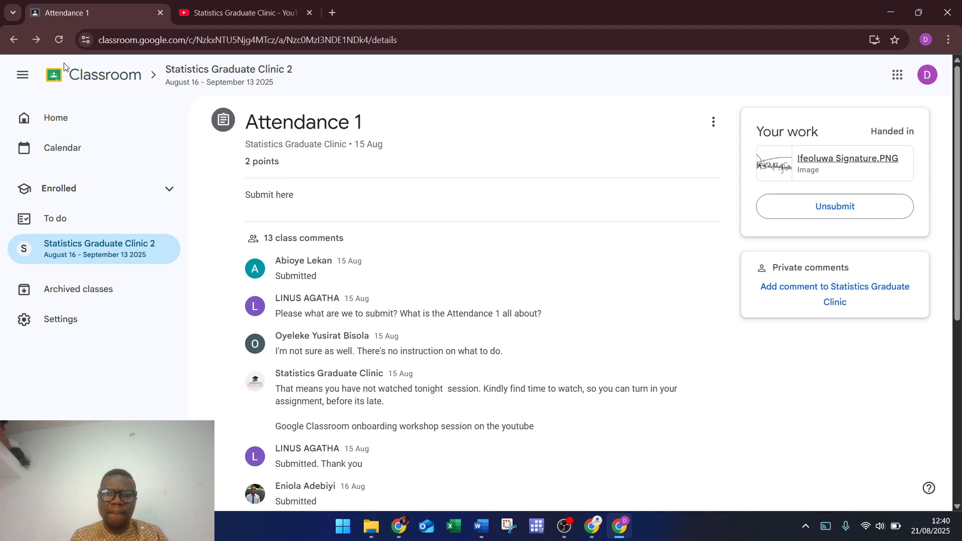
pyautogui.click(16, 44)
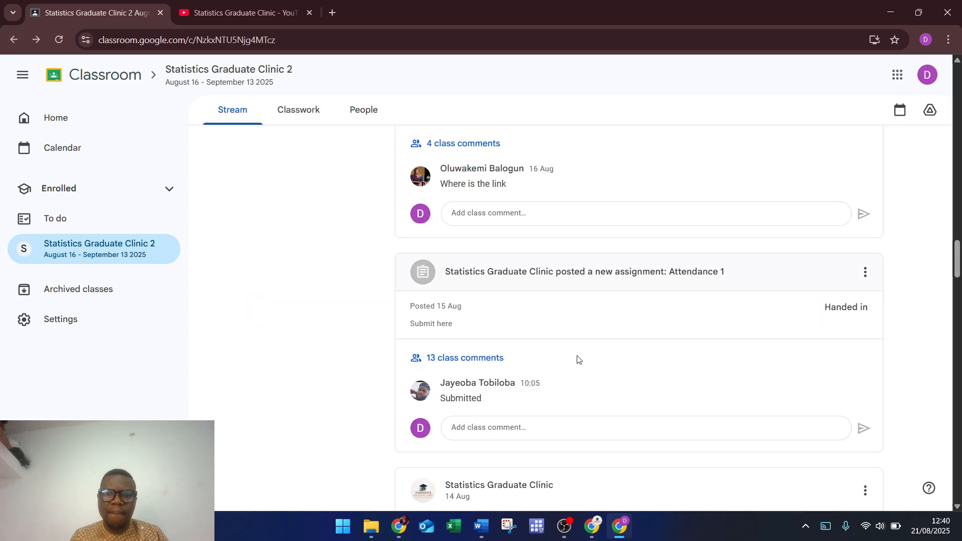
# Step: Review the stream posts, then go to the class's Classwork page
pyautogui.scroll(8, 591, 367)
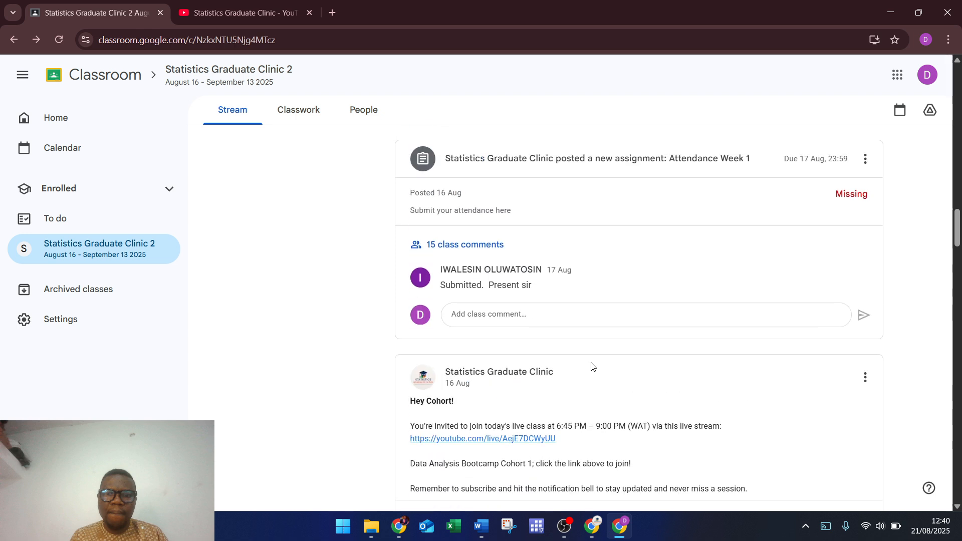
pyautogui.scroll(1, 591, 367)
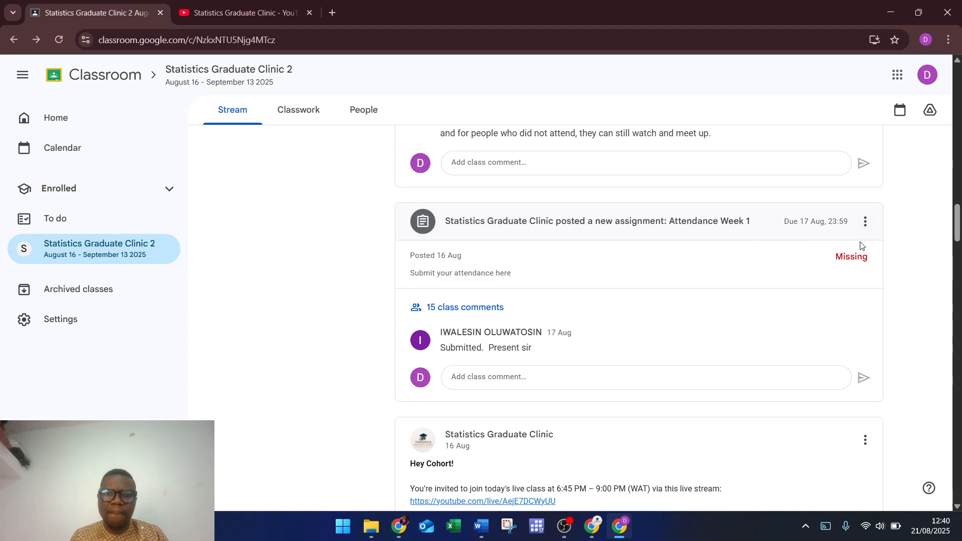
pyautogui.scroll(7, 732, 277)
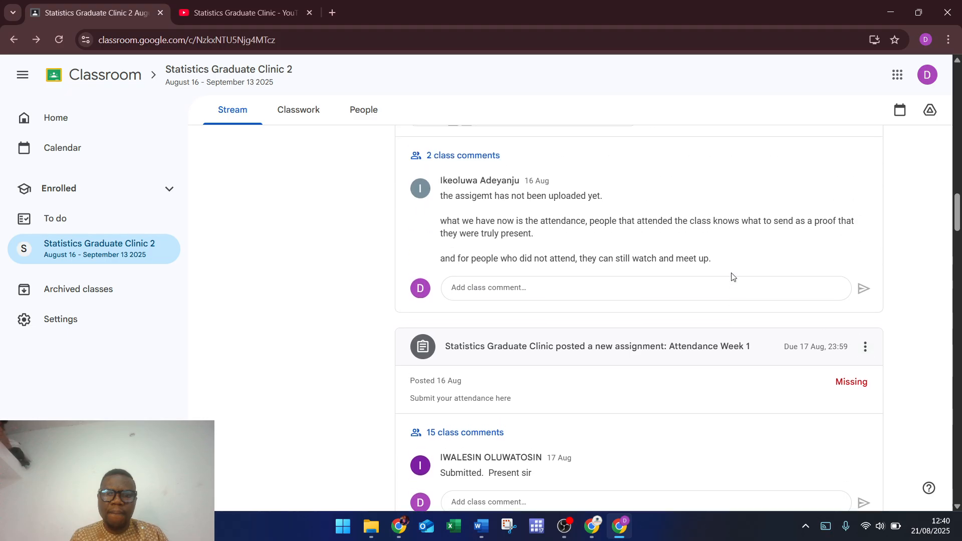
pyautogui.scroll(3, 732, 277)
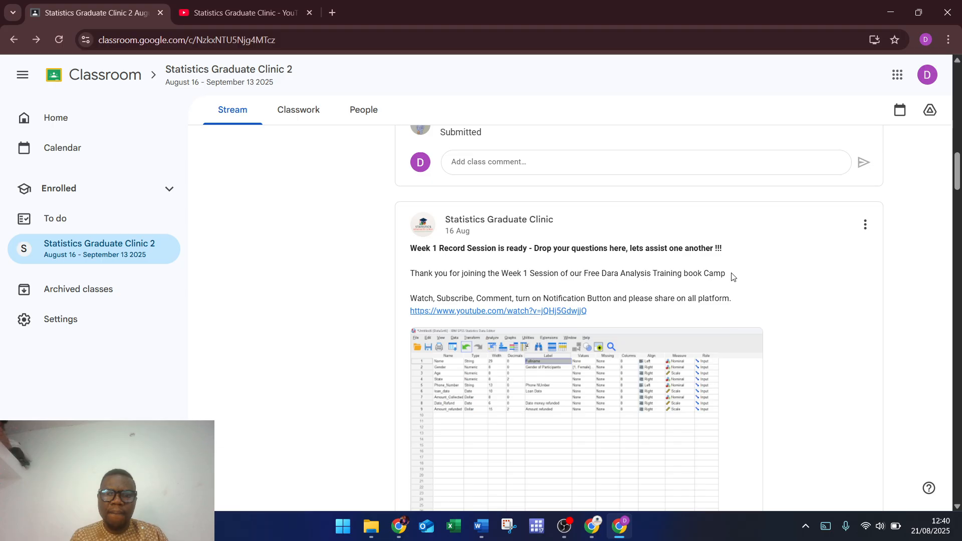
pyautogui.scroll(7, 731, 277)
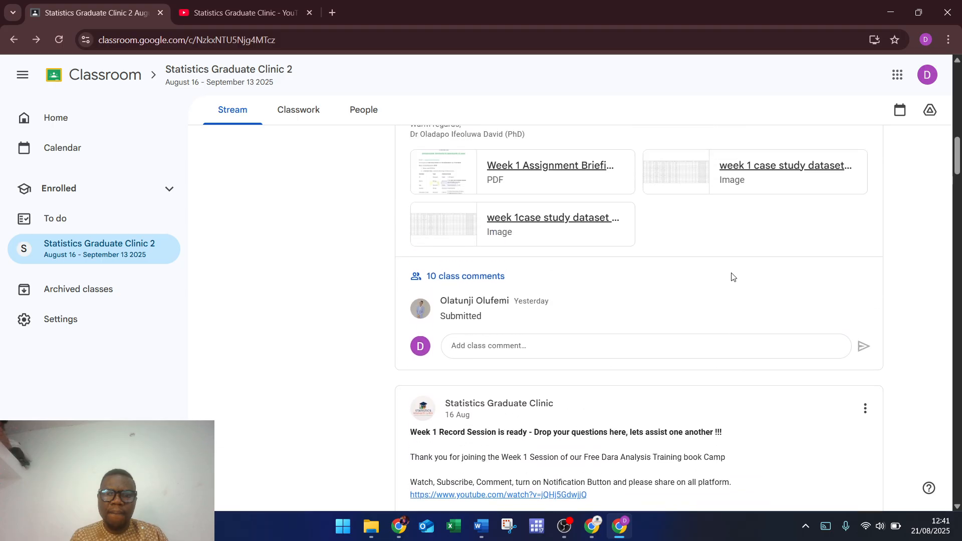
pyautogui.scroll(15, 731, 277)
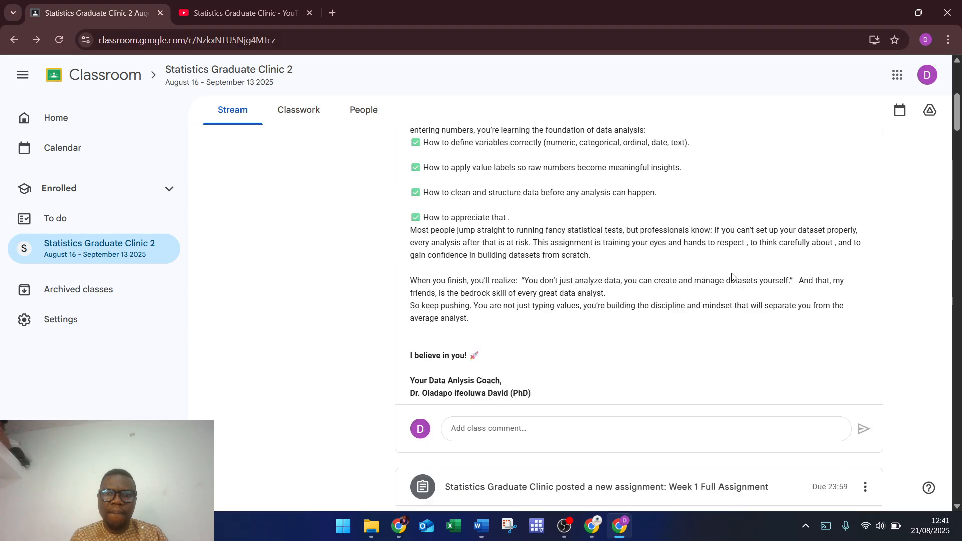
pyautogui.scroll(-3, 731, 274)
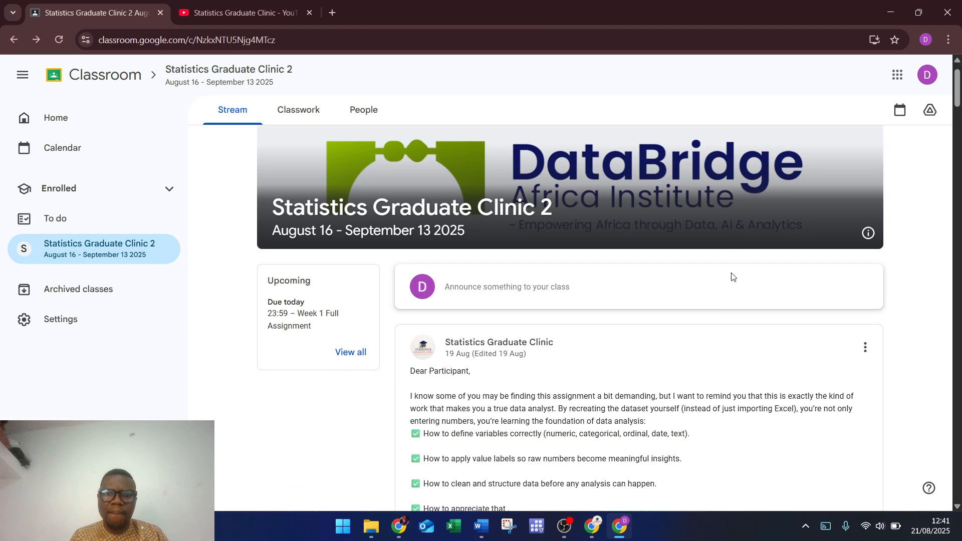
pyautogui.scroll(3, 731, 274)
pyautogui.scroll(-3, 731, 275)
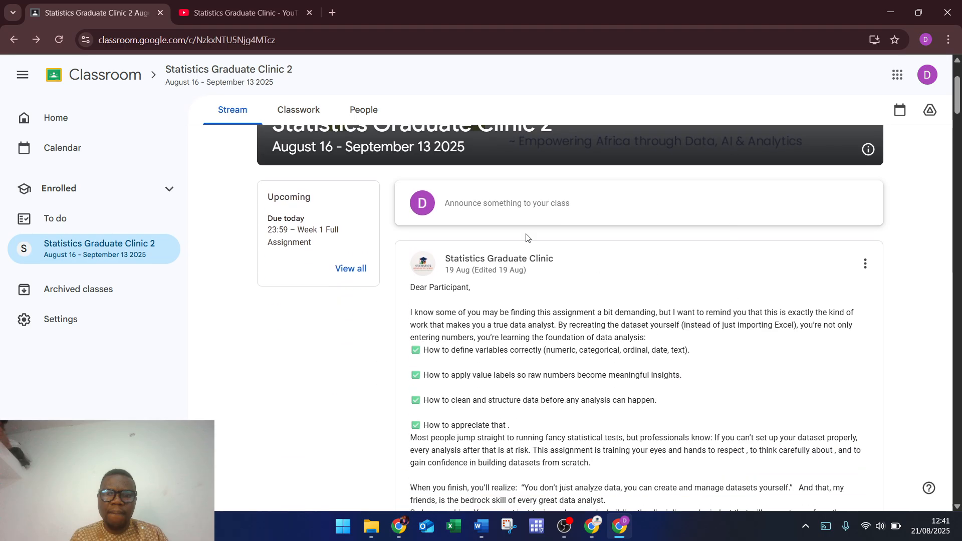
pyautogui.click(296, 111)
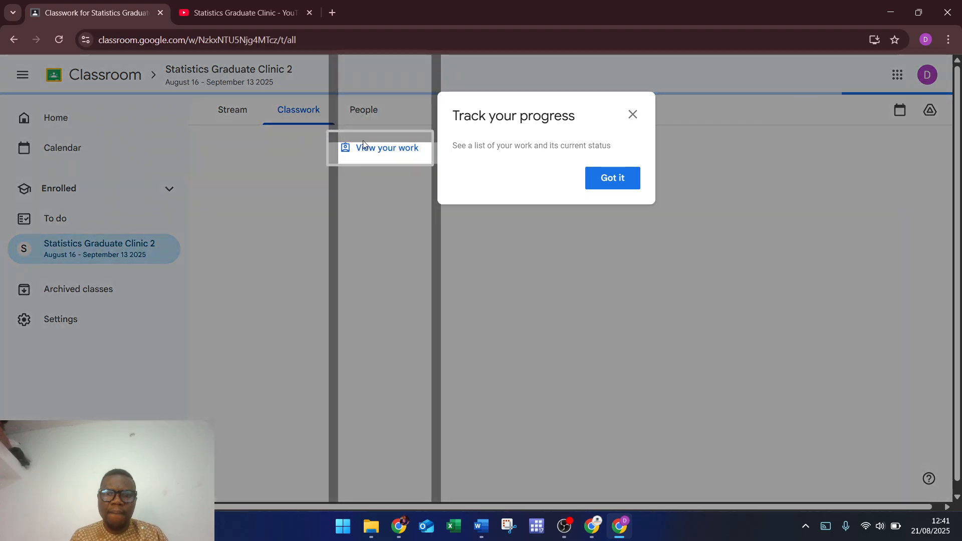
# Step: Bring up the Week 1 Full Assignment details with its briefing PDF and two dataset images
pyautogui.click(621, 183)
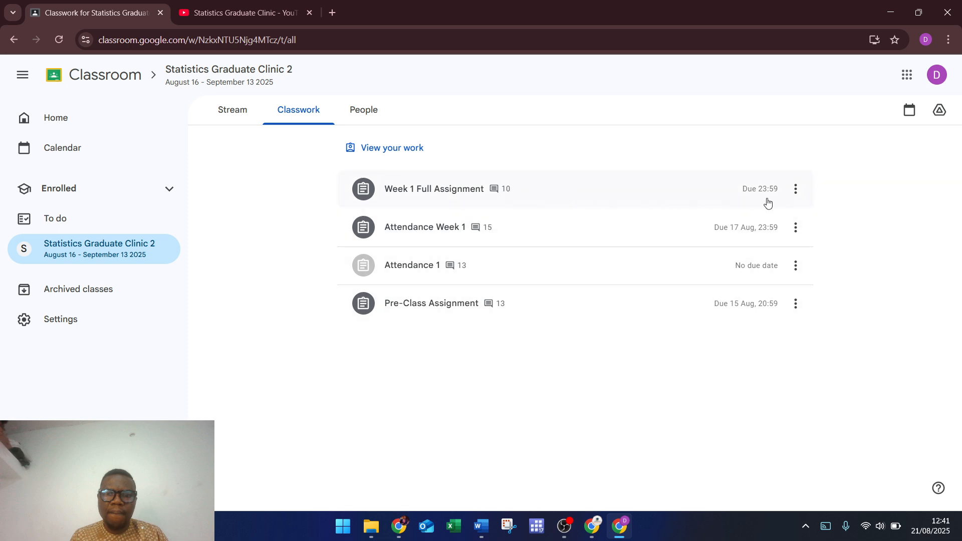
pyautogui.click(441, 192)
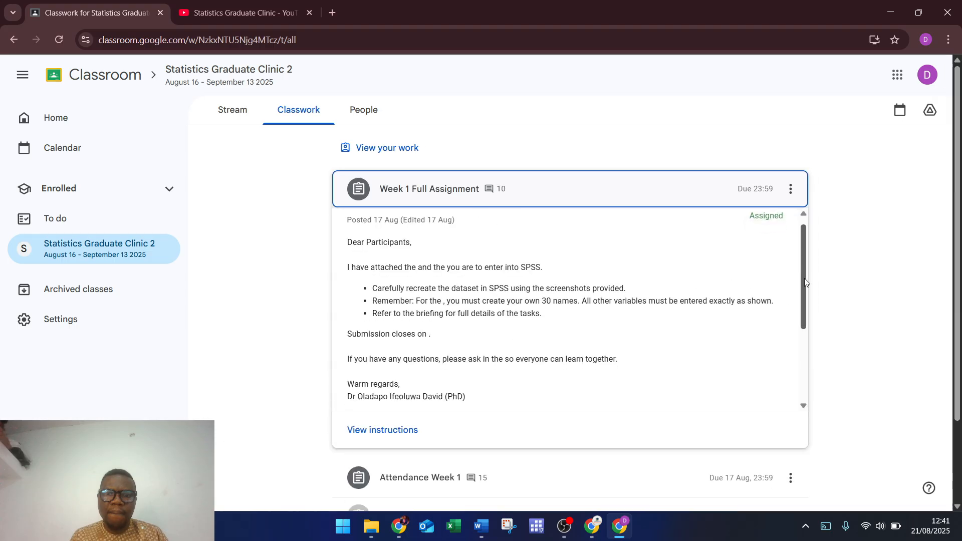
pyautogui.scroll(-3, 804, 336)
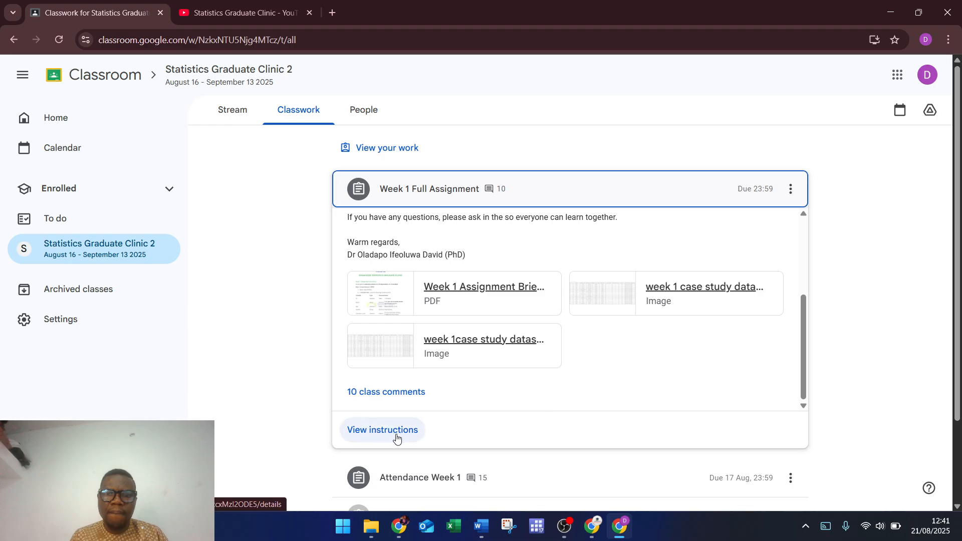
pyautogui.click(374, 437)
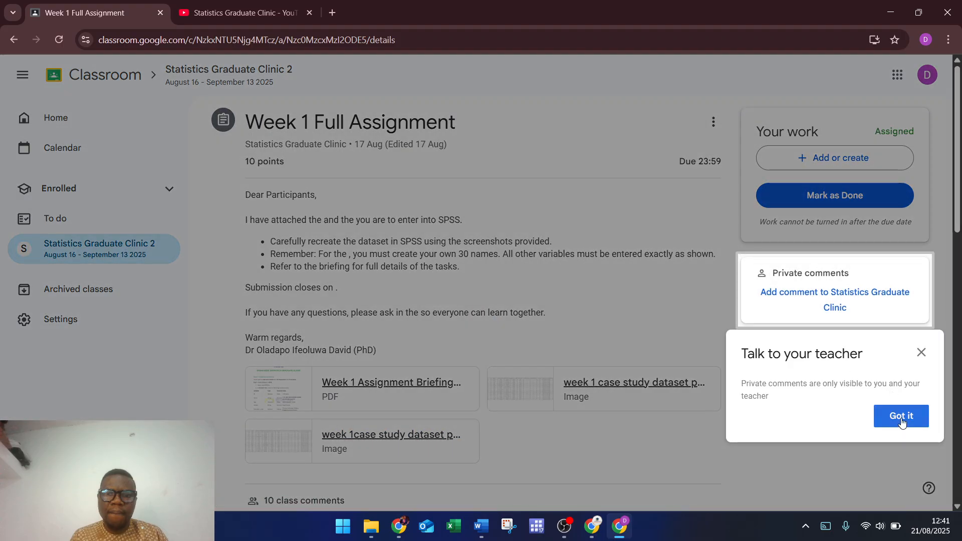
# Step: Start uploading a file from the computer to the Week 1 Full Assignment work
pyautogui.click(902, 417)
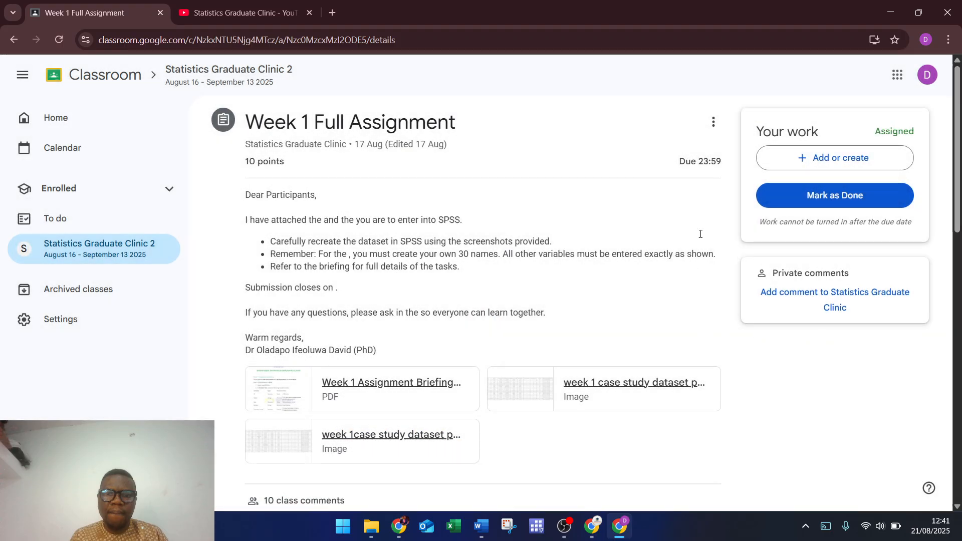
pyautogui.click(845, 160)
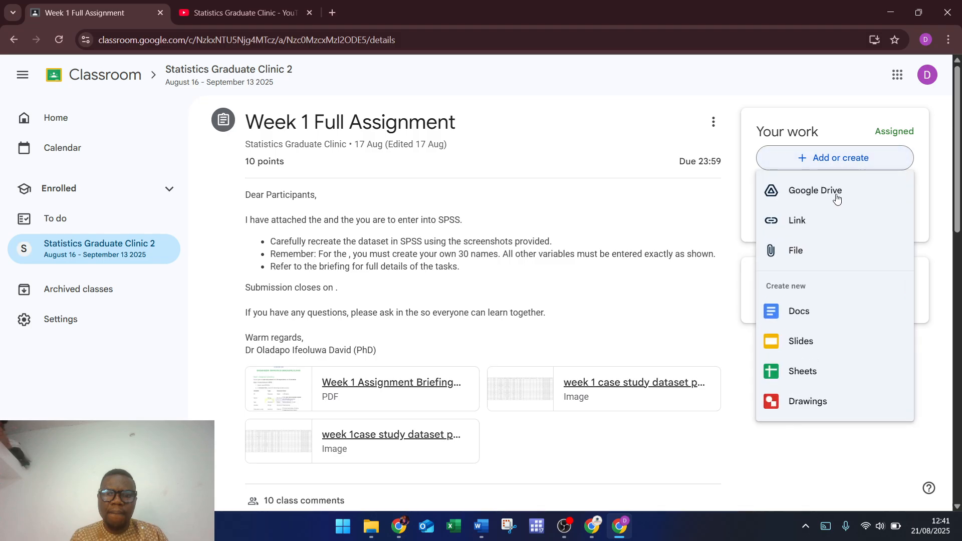
pyautogui.click(806, 254)
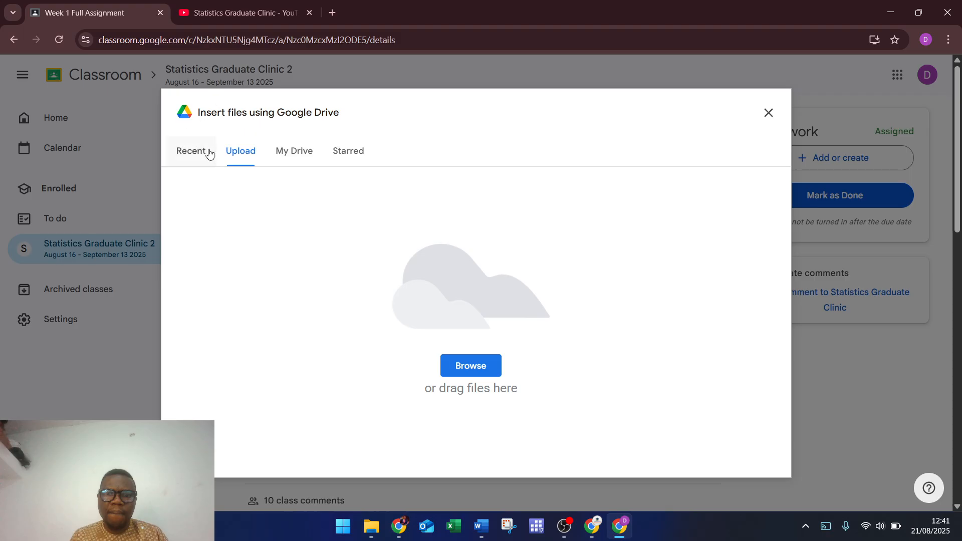
pyautogui.click(456, 369)
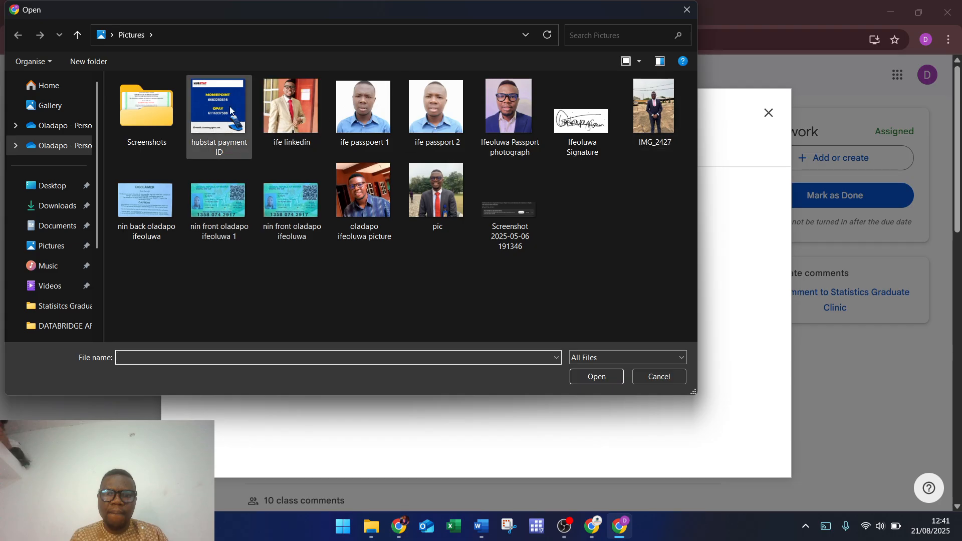
# Step: Attach 'first bootcamp practical data entry' from Downloads to the Week 1 Full Assignment
pyautogui.click(35, 91)
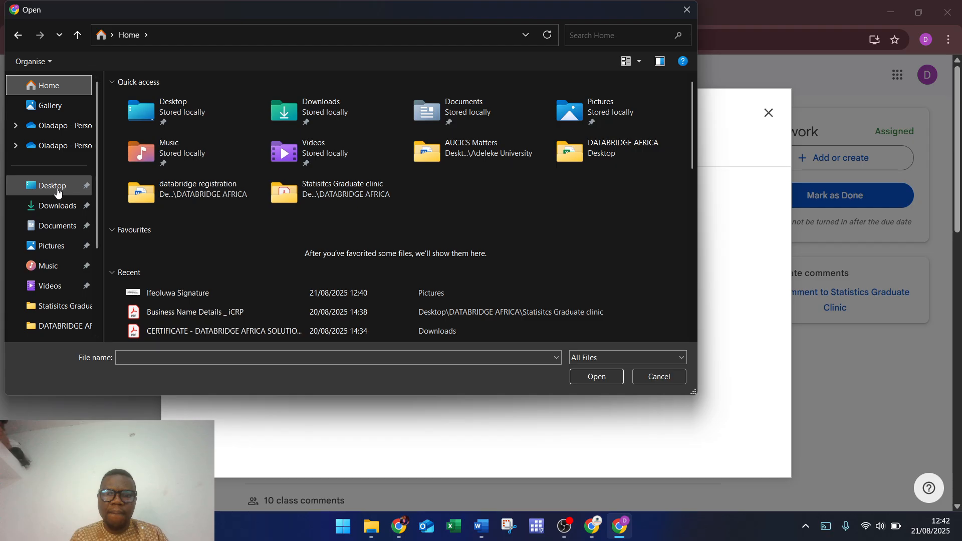
pyautogui.click(52, 206)
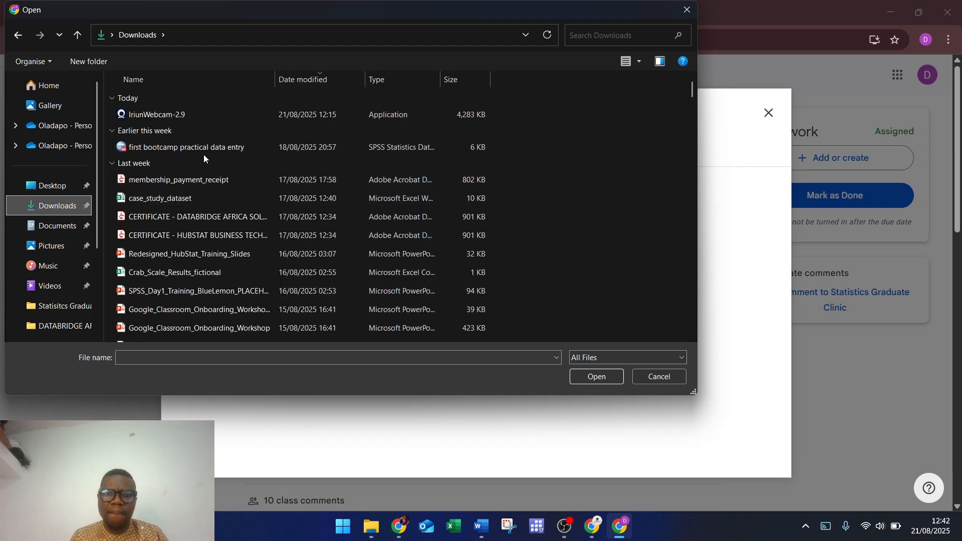
pyautogui.click(199, 149)
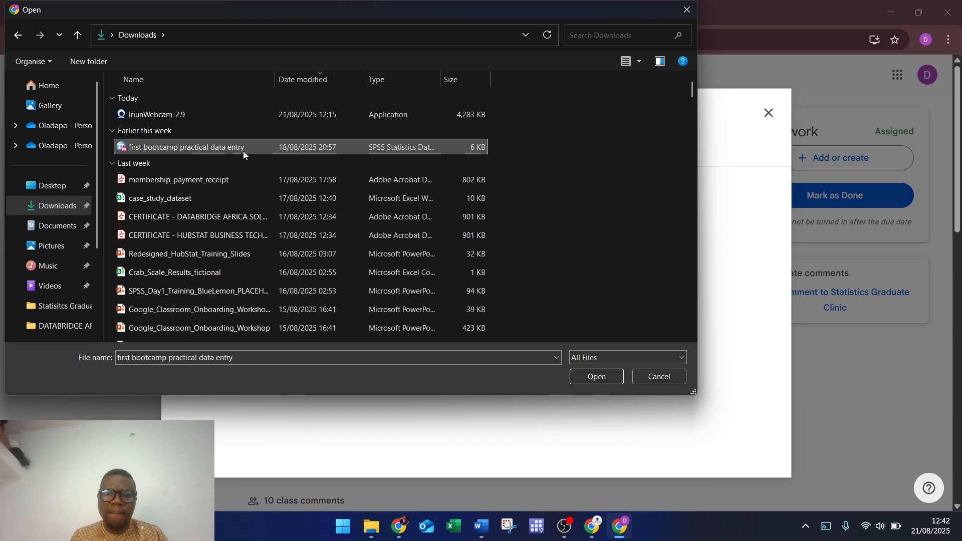
pyautogui.click(596, 376)
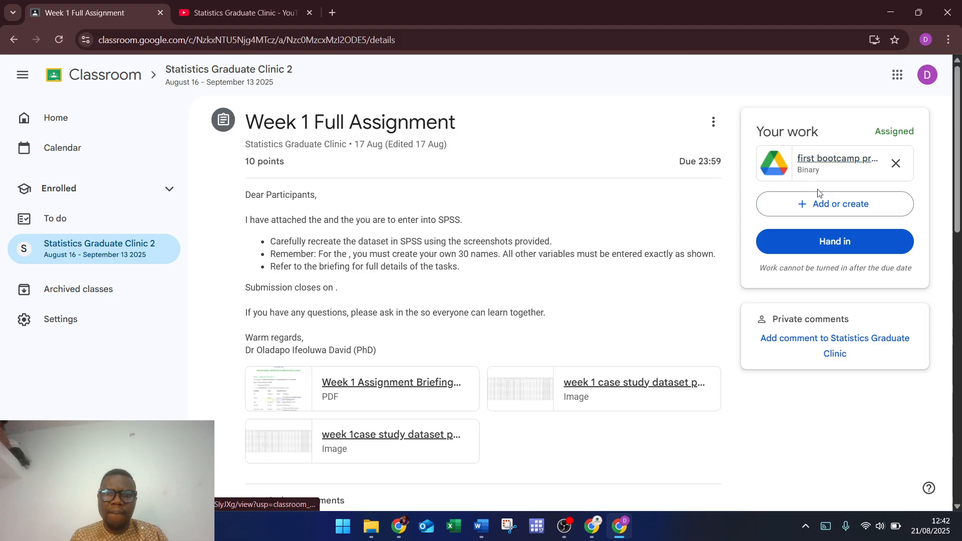
# Step: Show the Add or create options under Your work to add another file
pyautogui.click(835, 204)
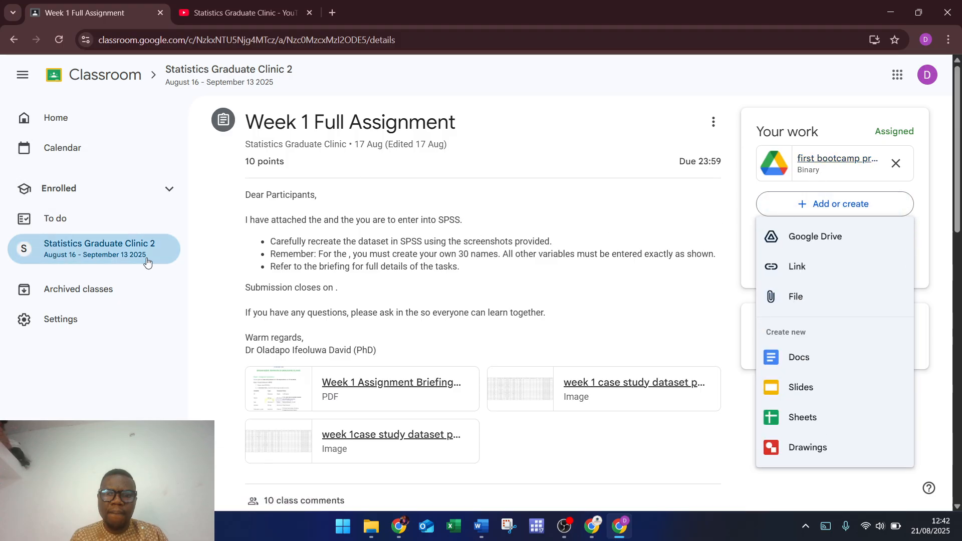
pyautogui.click(819, 302)
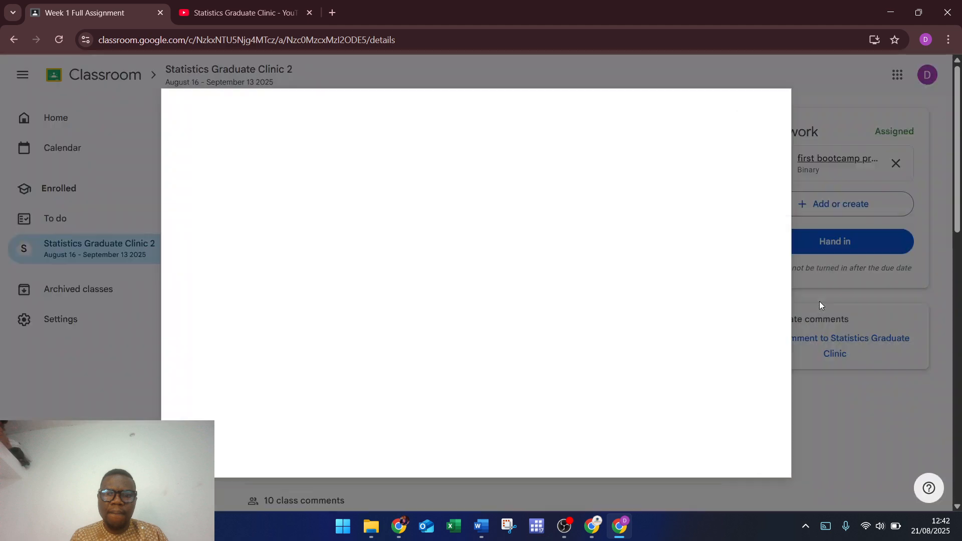
pyautogui.click(477, 366)
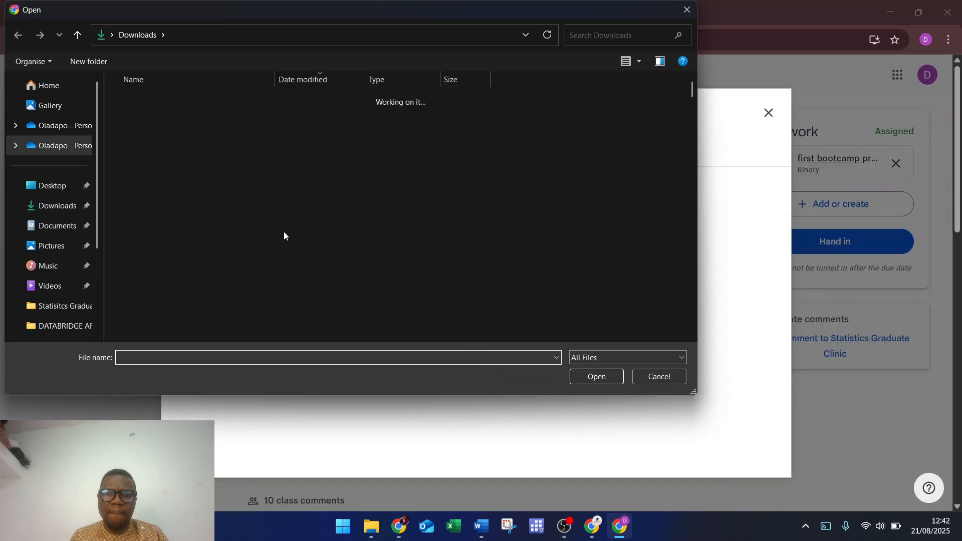
pyautogui.click(70, 244)
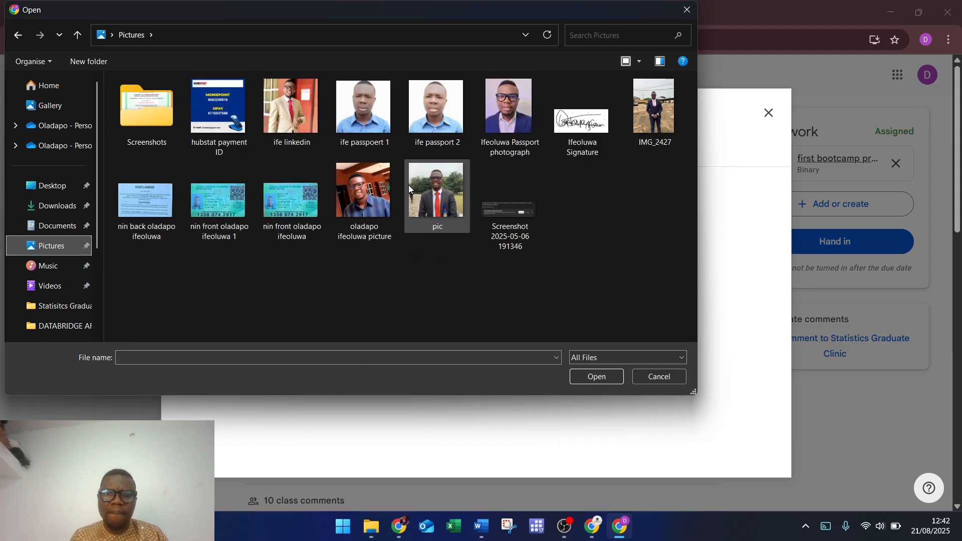
pyautogui.click(490, 208)
pyautogui.keyDown('ctrl'); pyautogui.click(583, 143); pyautogui.keyUp('ctrl')
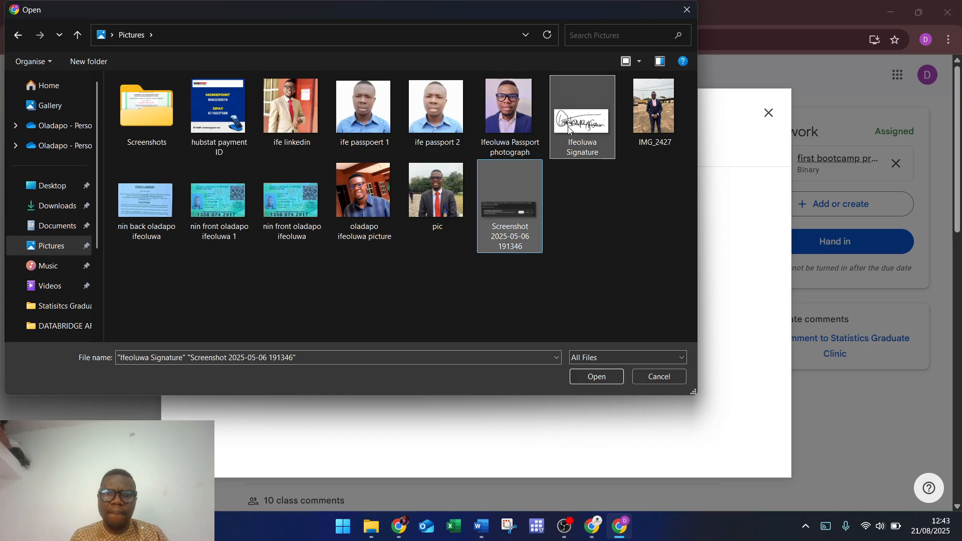
pyautogui.click(599, 376)
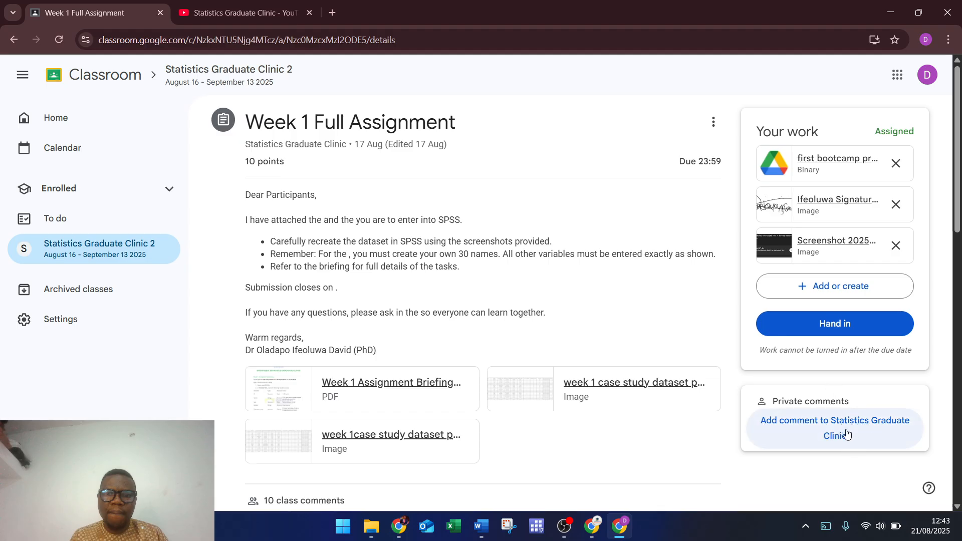
# Step: Send a private comment saying 'Good Evening' followed by the teacher's name
pyautogui.click(853, 424)
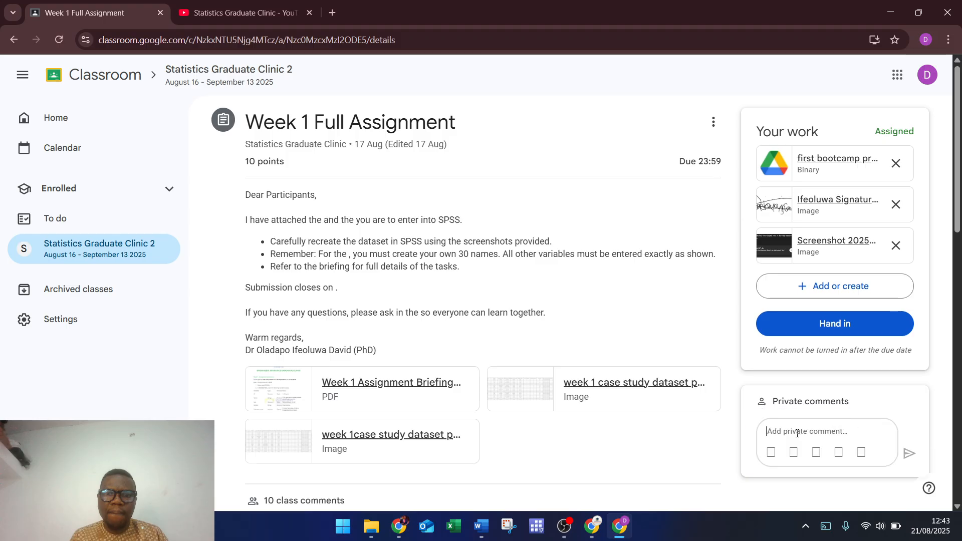
pyautogui.write('G')
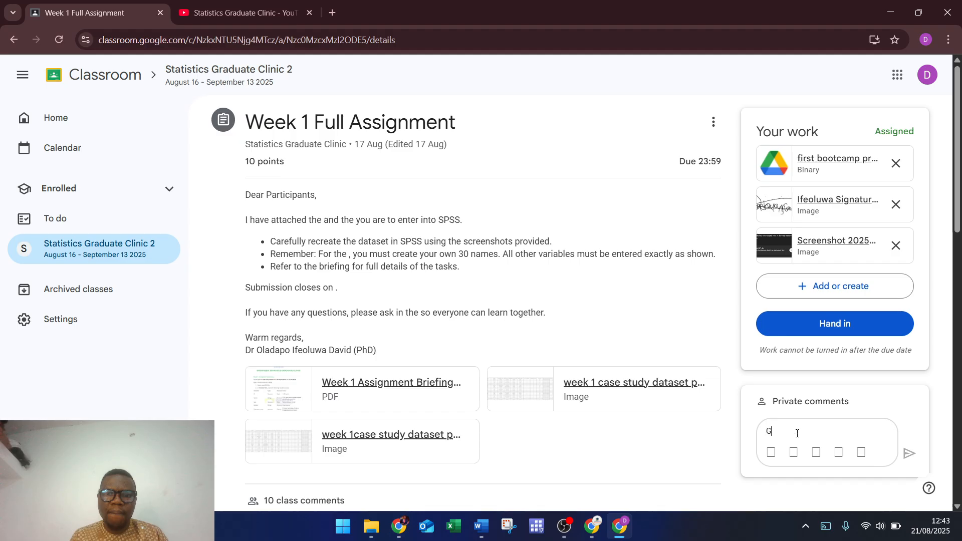
pyautogui.write('ood E')
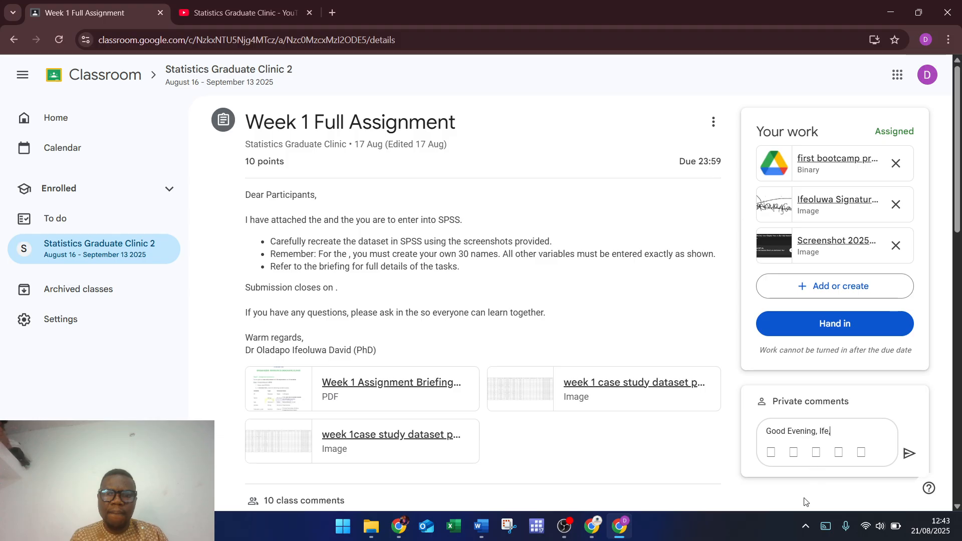
pyautogui.write('vening, Ife,')
pyautogui.click(908, 453)
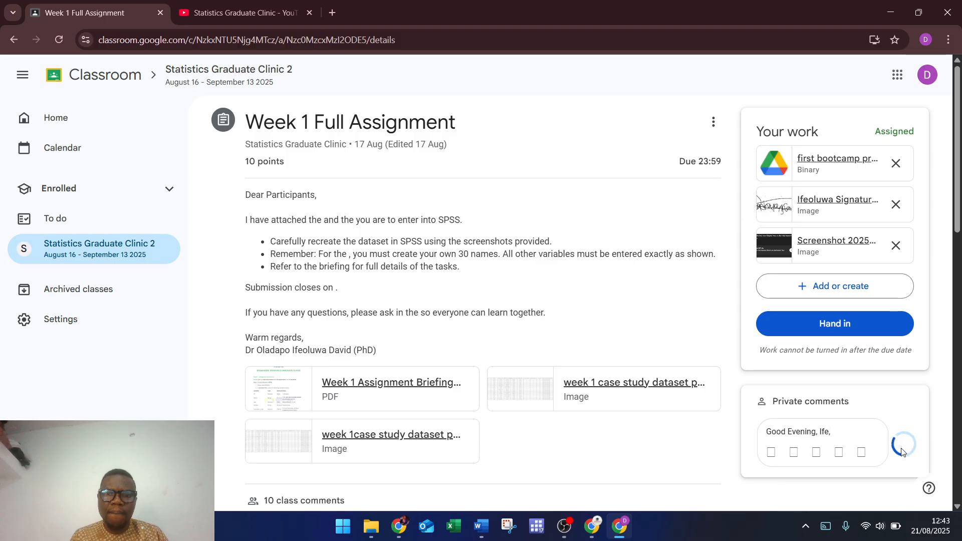
# Step: Submit the Week 1 Full Assignment and confirm handing in its three attachments
pyautogui.click(839, 324)
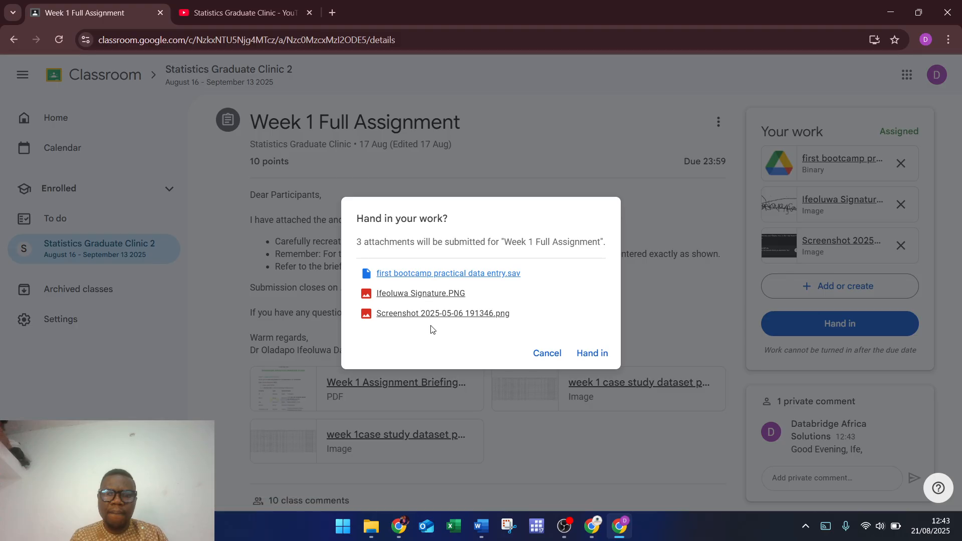
pyautogui.click(591, 355)
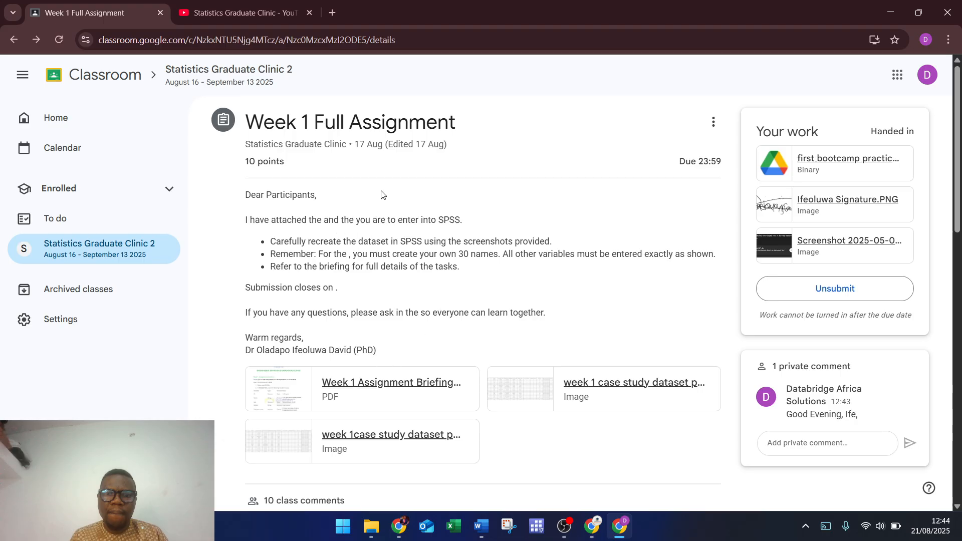
# Step: Open the Statistics Graduate Clinic 2 class and show its Classwork list with Week 1 Full Assignment
pyautogui.click(120, 256)
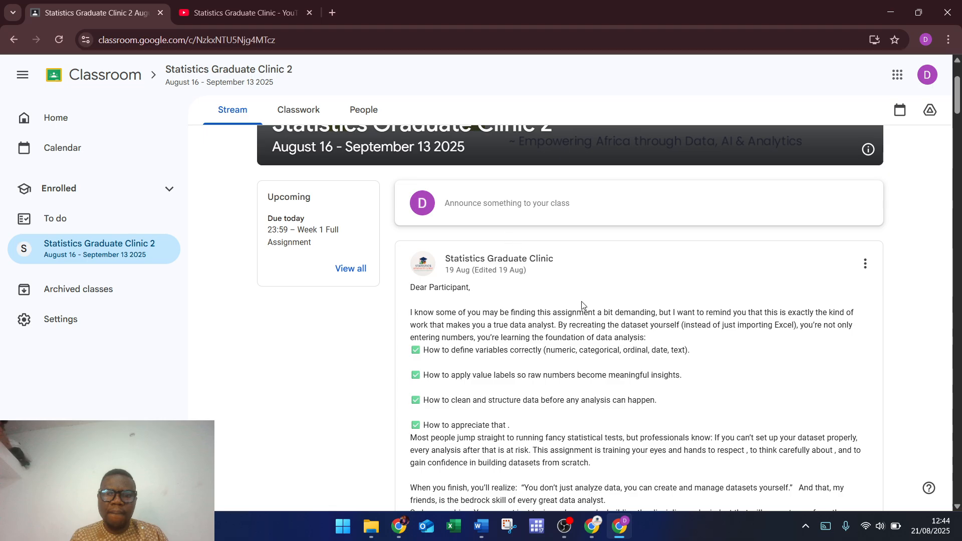
pyautogui.scroll(-5, 625, 363)
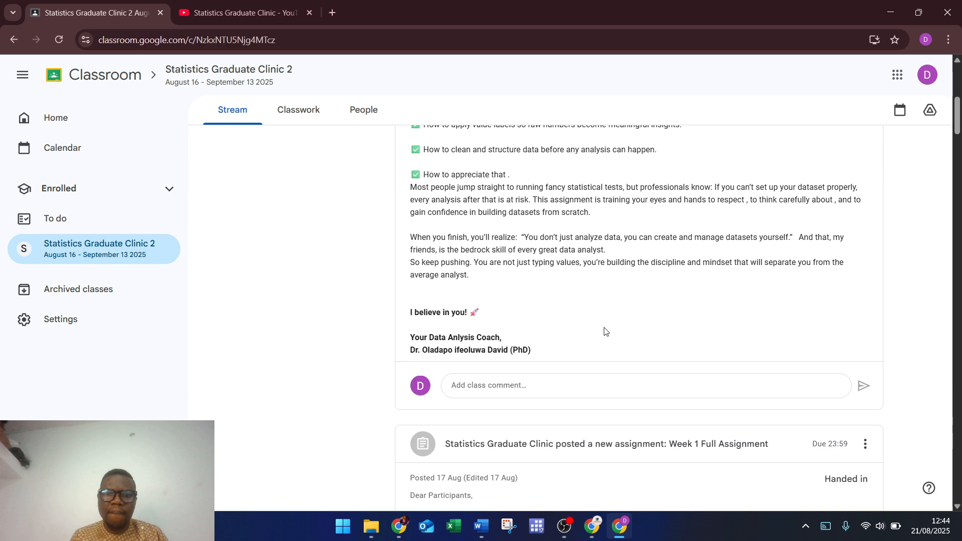
pyautogui.scroll(8, 604, 330)
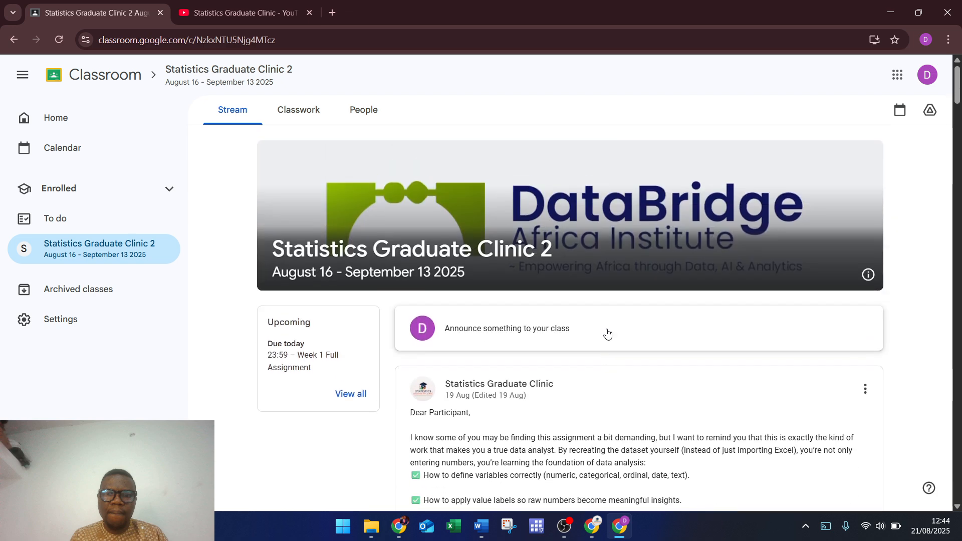
pyautogui.click(298, 114)
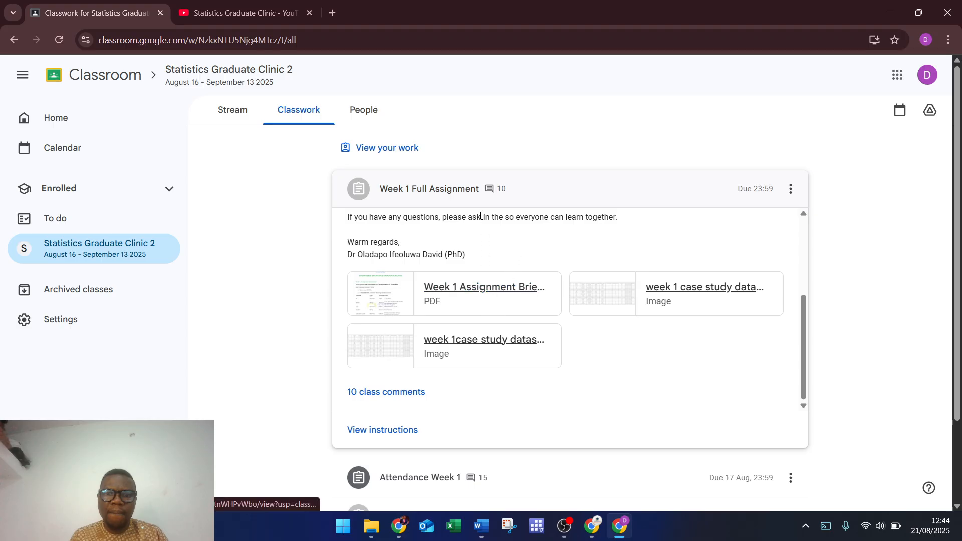
pyautogui.click(228, 112)
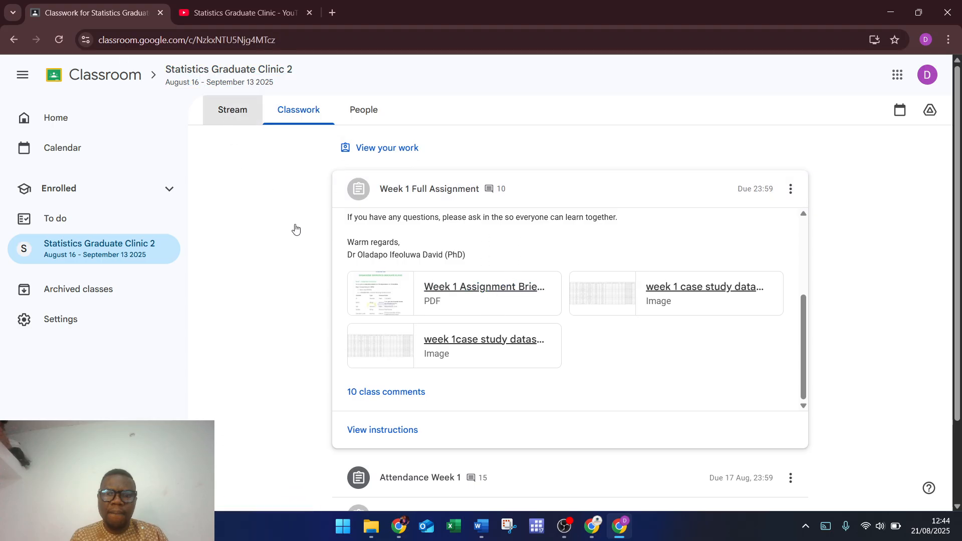
pyautogui.click(296, 112)
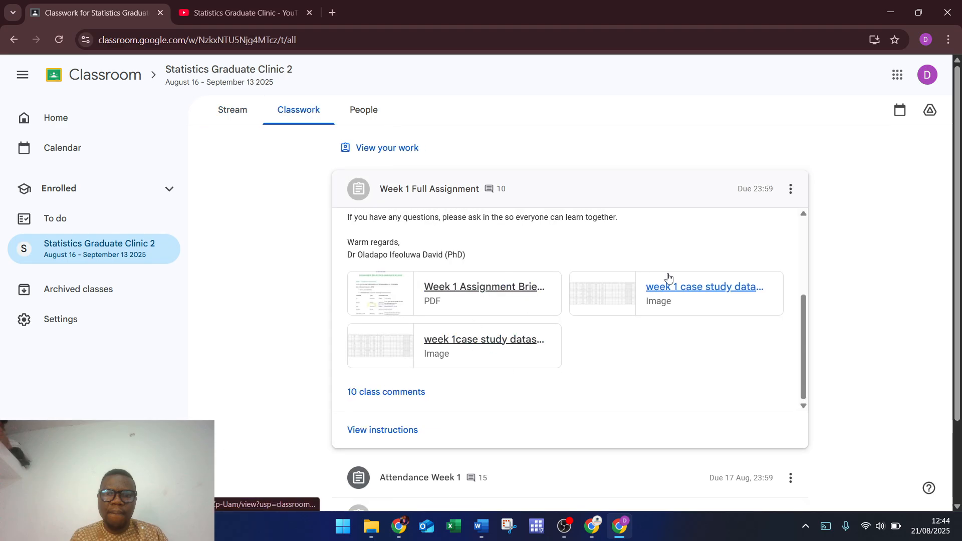
# Step: Preview the Week 1 Assignment Briefing PDF, then close the preview
pyautogui.click(503, 289)
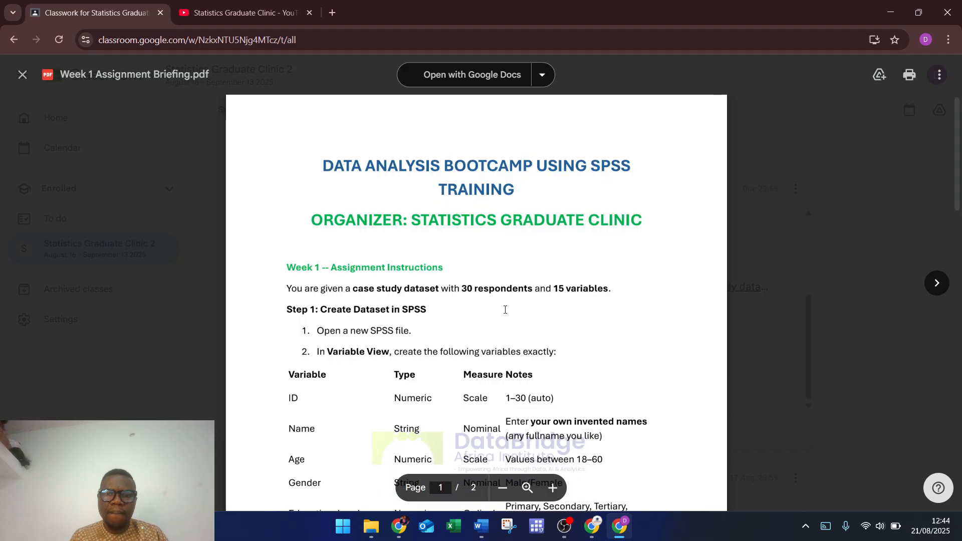
pyautogui.click(939, 75)
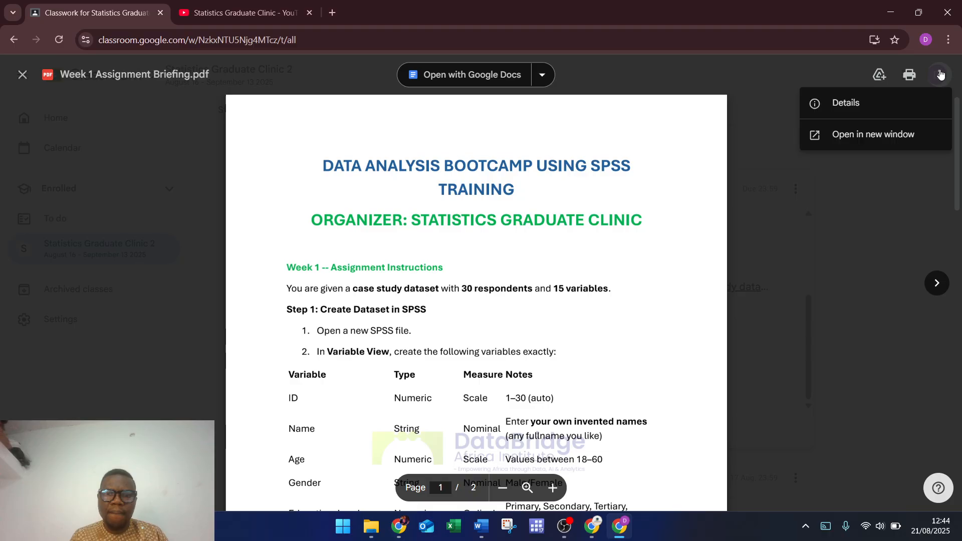
pyautogui.click(554, 208)
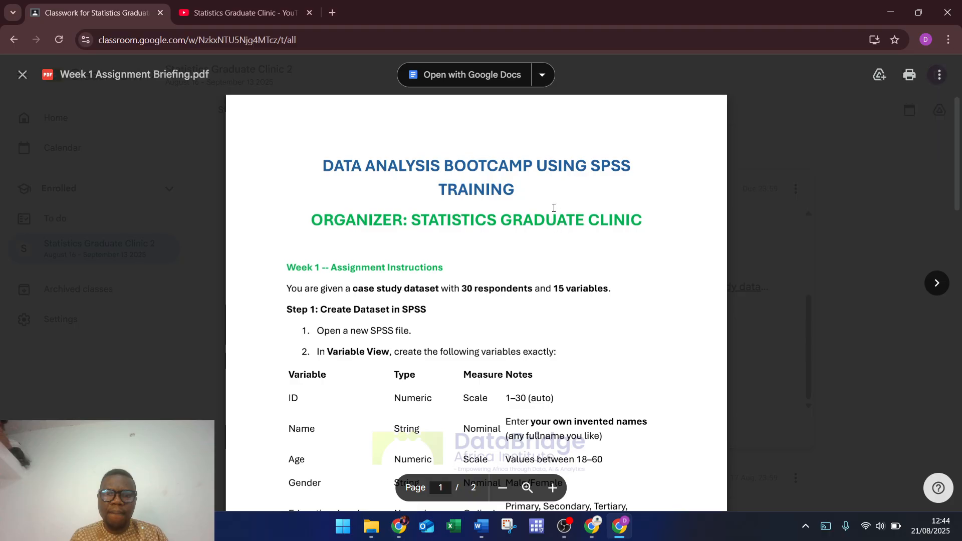
pyautogui.click(23, 75)
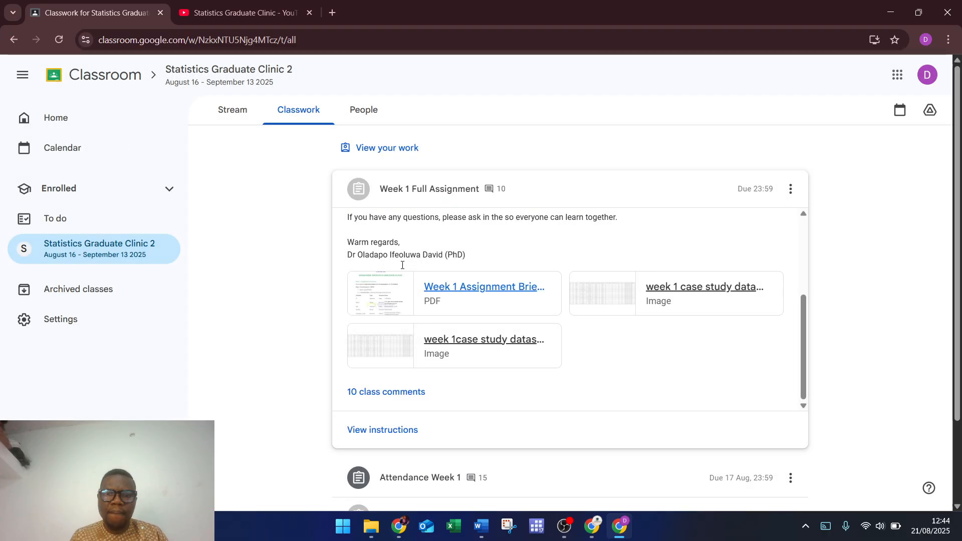
# Step: Open the Week 1 Full Assignment's instructions page
pyautogui.click(790, 192)
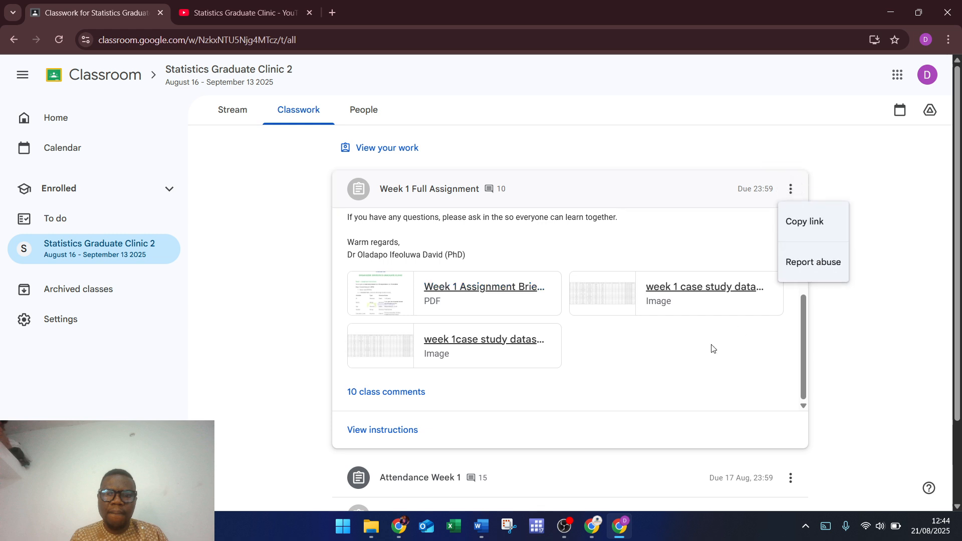
pyautogui.scroll(-2, 665, 354)
pyautogui.scroll(2, 665, 354)
pyautogui.click(381, 432)
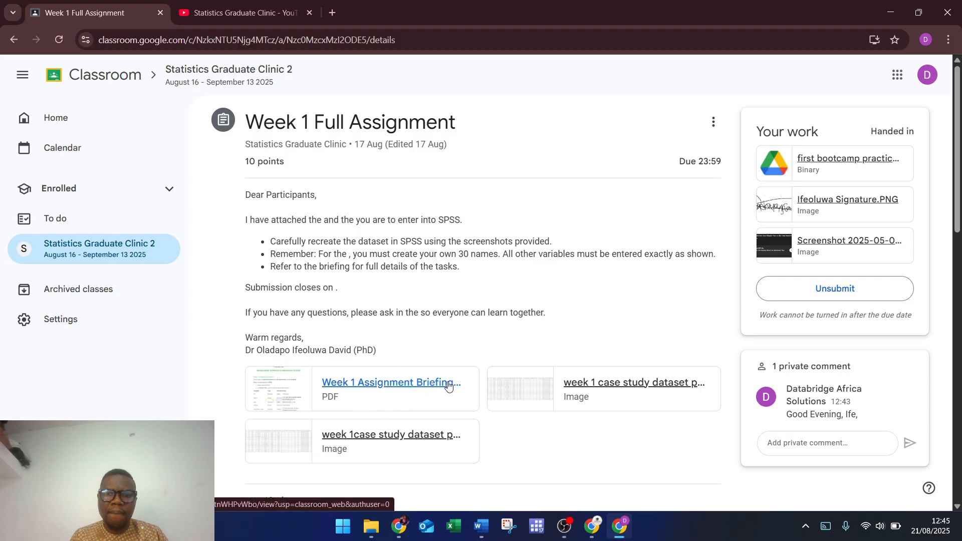
pyautogui.click(413, 388)
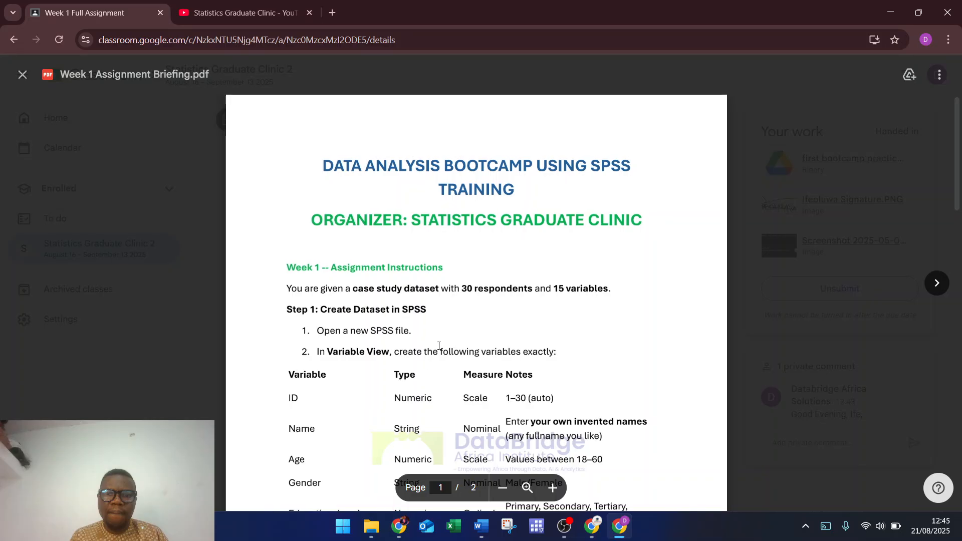
pyautogui.scroll(-5, 503, 297)
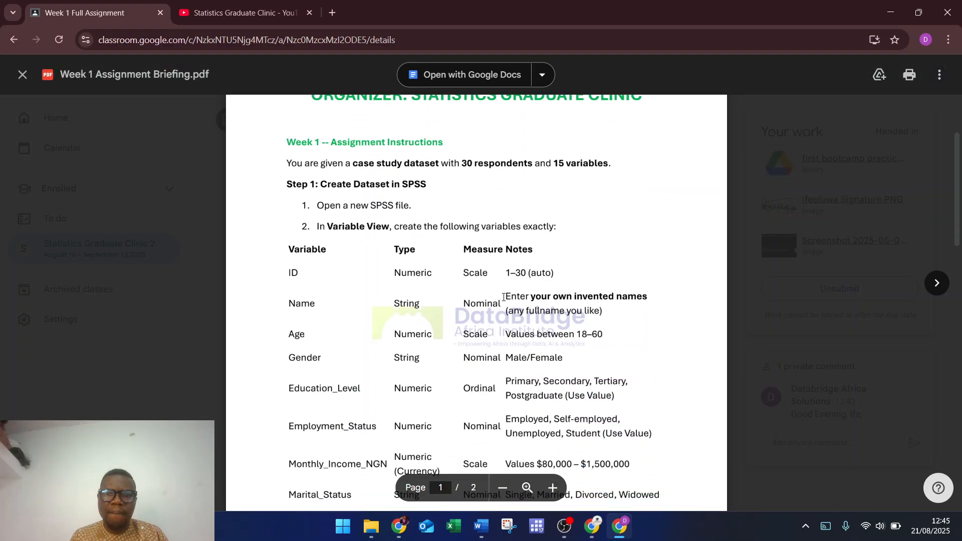
pyautogui.scroll(-10, 503, 297)
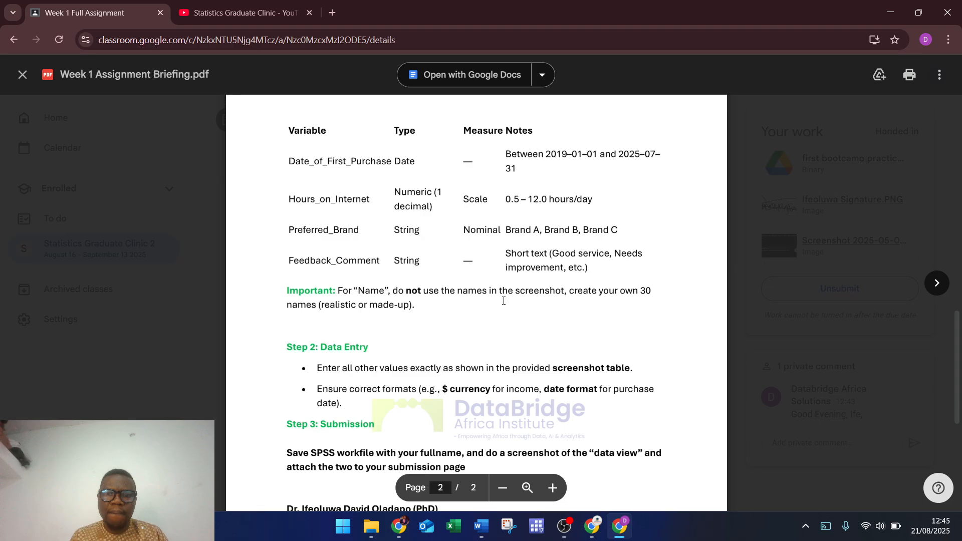
pyautogui.scroll(15, 504, 300)
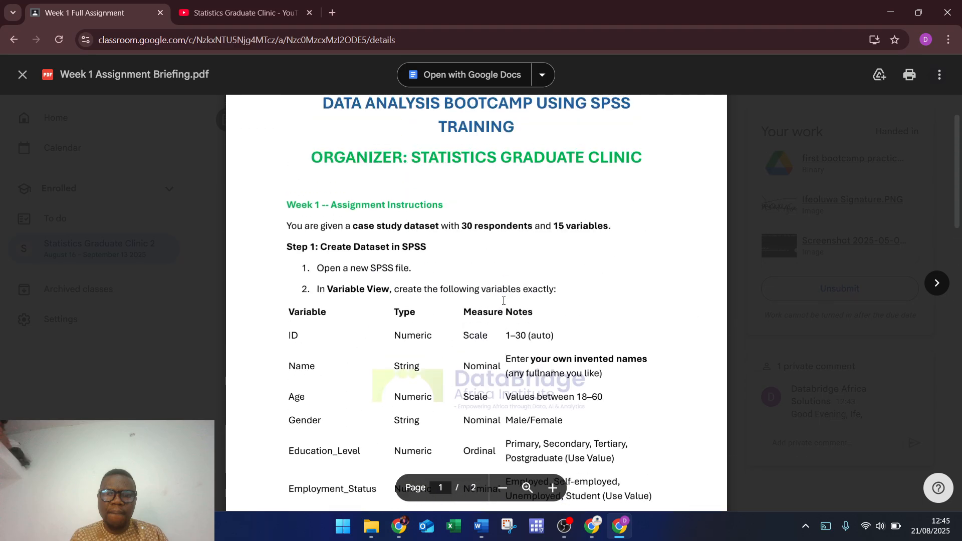
pyautogui.scroll(-11, 504, 300)
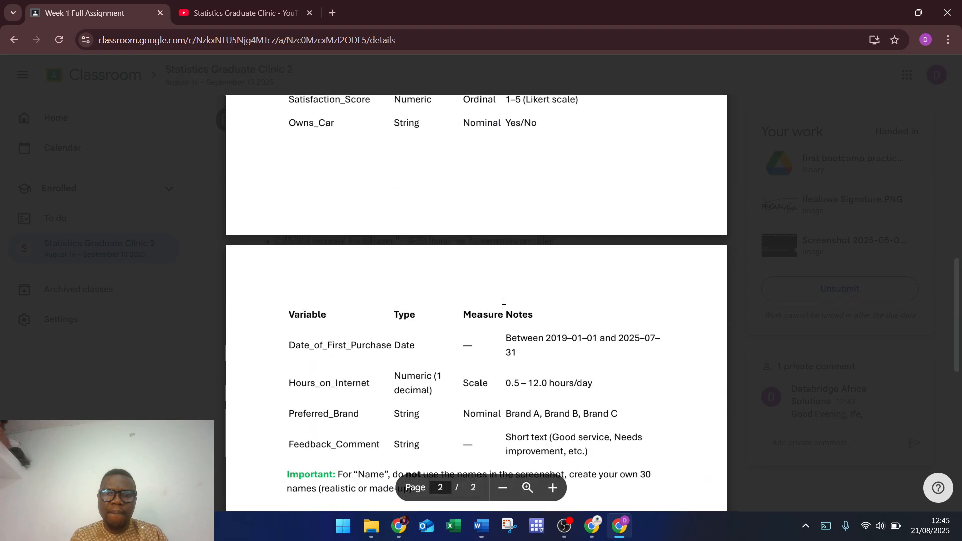
pyautogui.scroll(-10, 504, 301)
pyautogui.scroll(13, 504, 301)
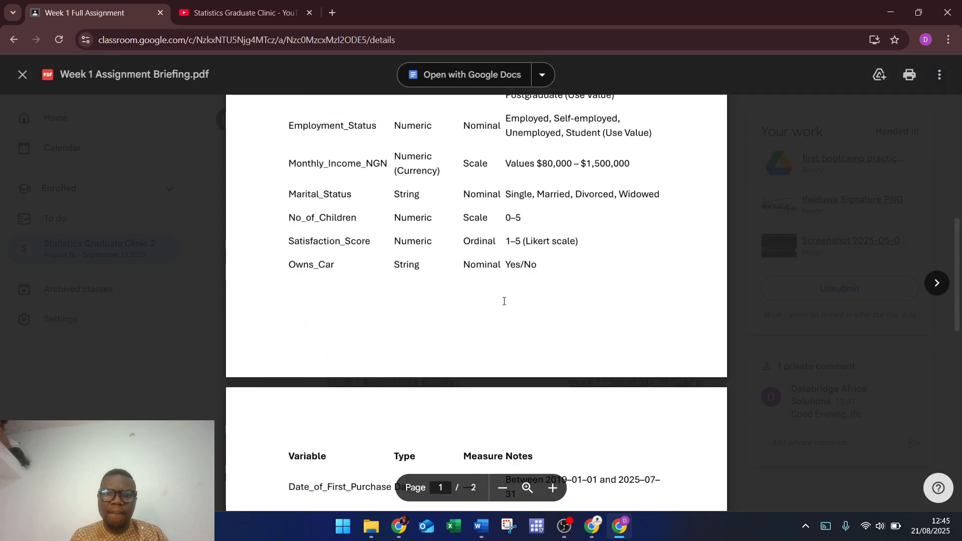
pyautogui.scroll(8, 673, 164)
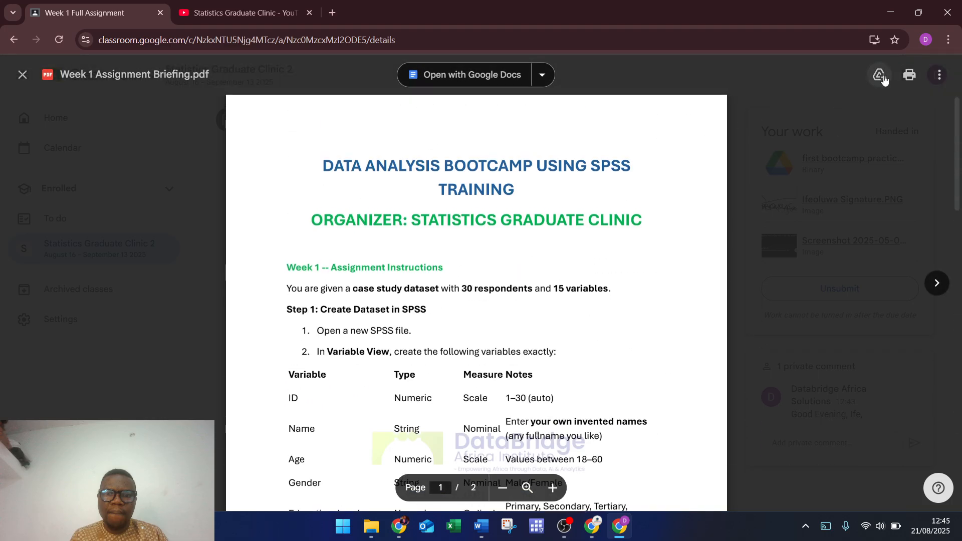
pyautogui.click(942, 77)
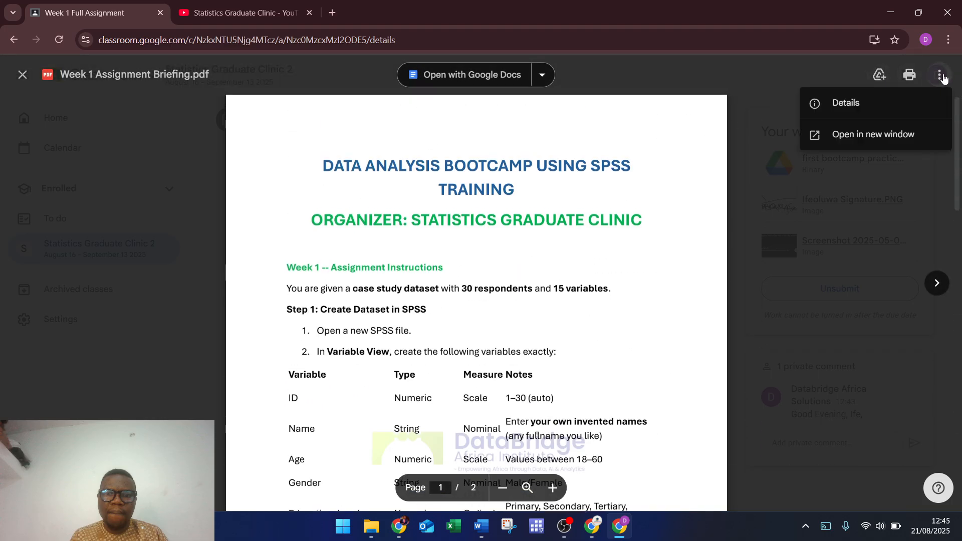
pyautogui.click(877, 76)
pyautogui.click(877, 76)
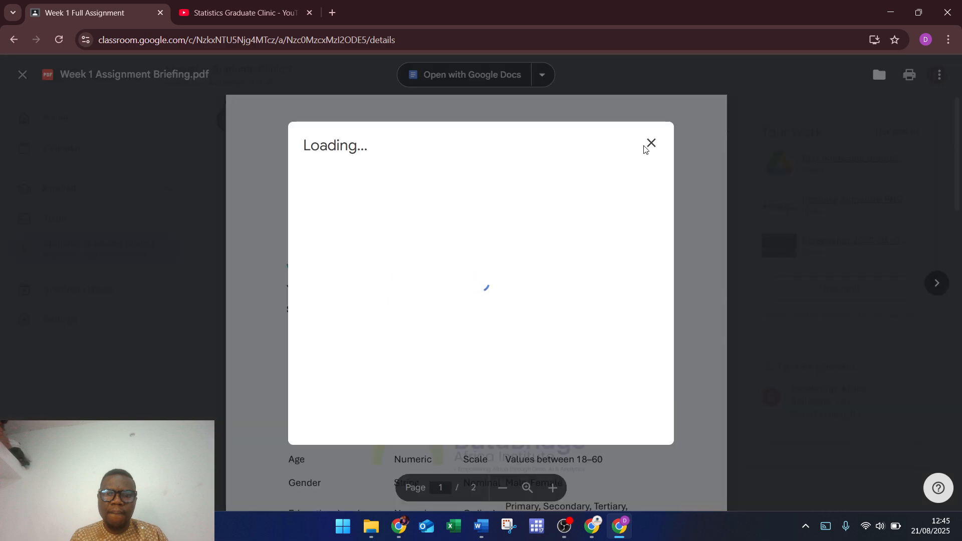
pyautogui.click(651, 143)
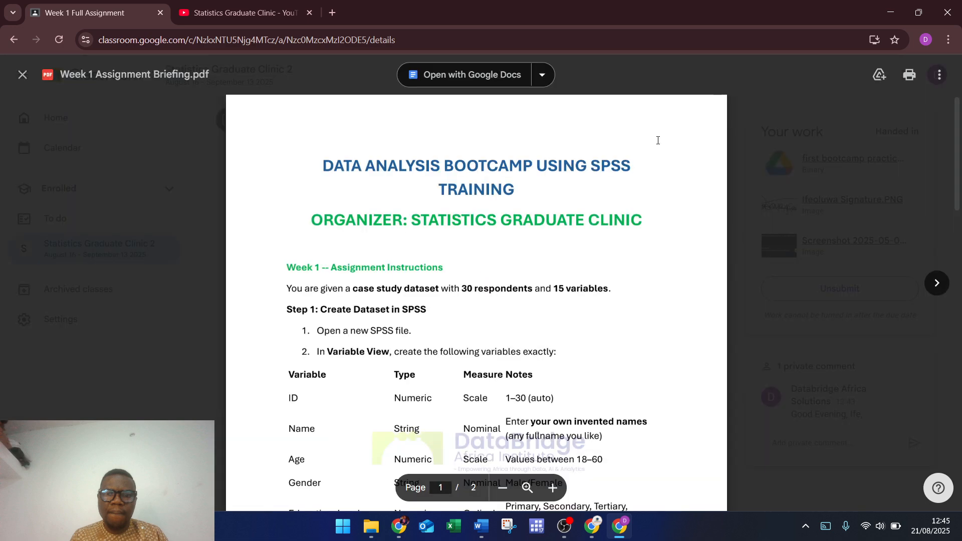
pyautogui.doubleClick(568, 221)
pyautogui.click(540, 75)
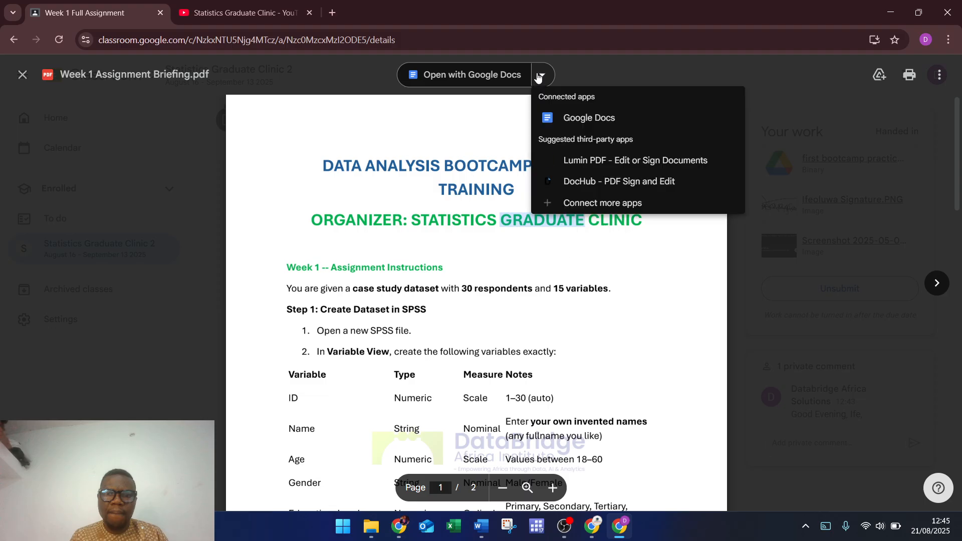
pyautogui.click(417, 295)
pyautogui.doubleClick(417, 291)
pyautogui.click(532, 314)
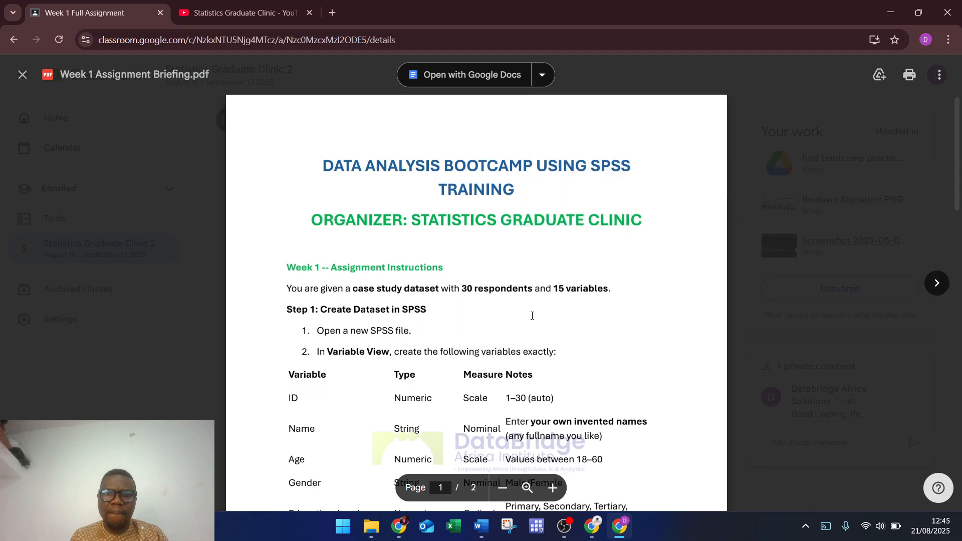
pyautogui.scroll(-4, 534, 313)
pyautogui.scroll(-15, 534, 313)
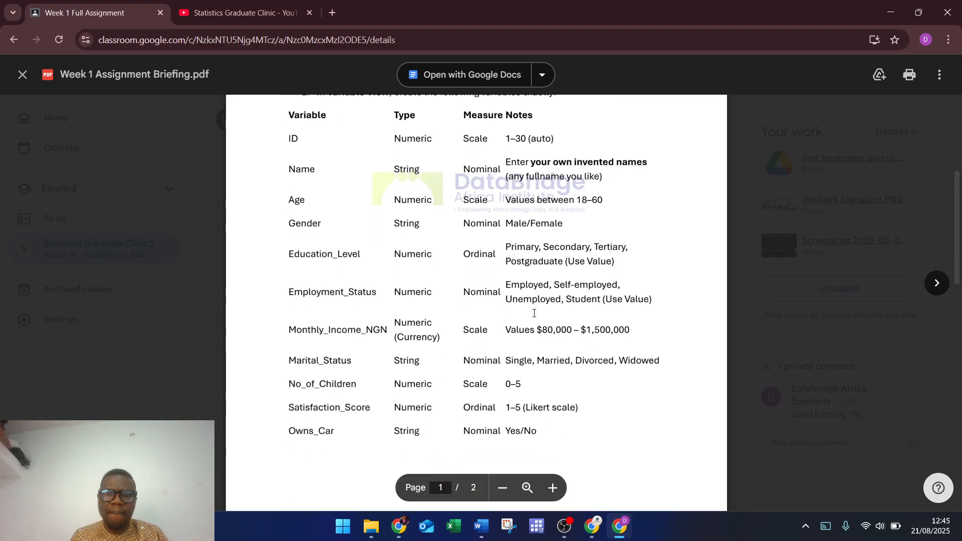
pyautogui.scroll(10, 533, 312)
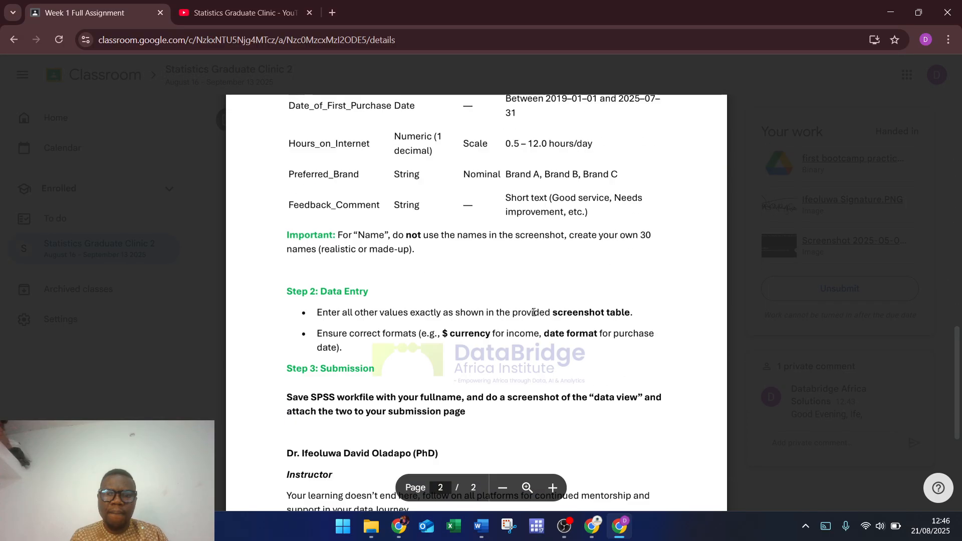
# Step: Open the week 1 case study dataset part1 image and choose to save it
pyautogui.click(21, 76)
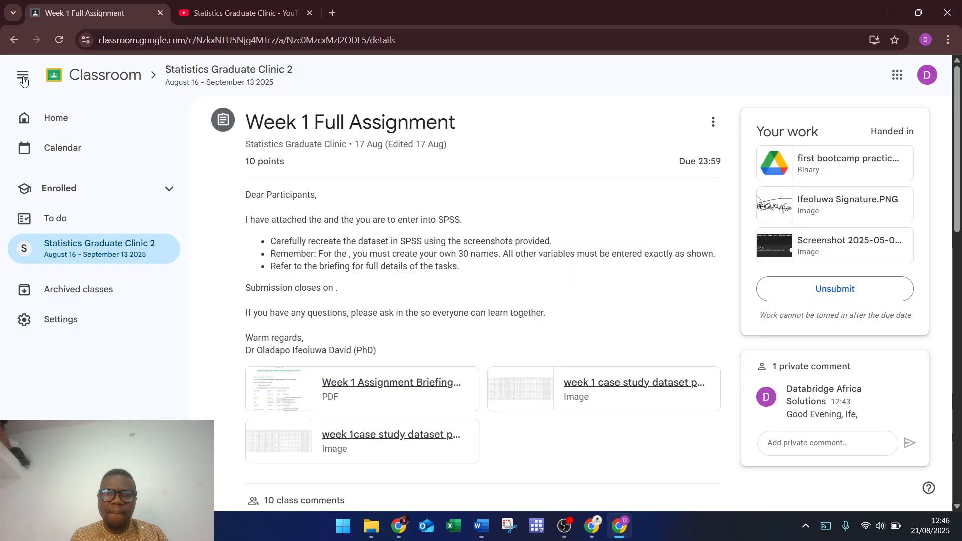
pyautogui.click(536, 403)
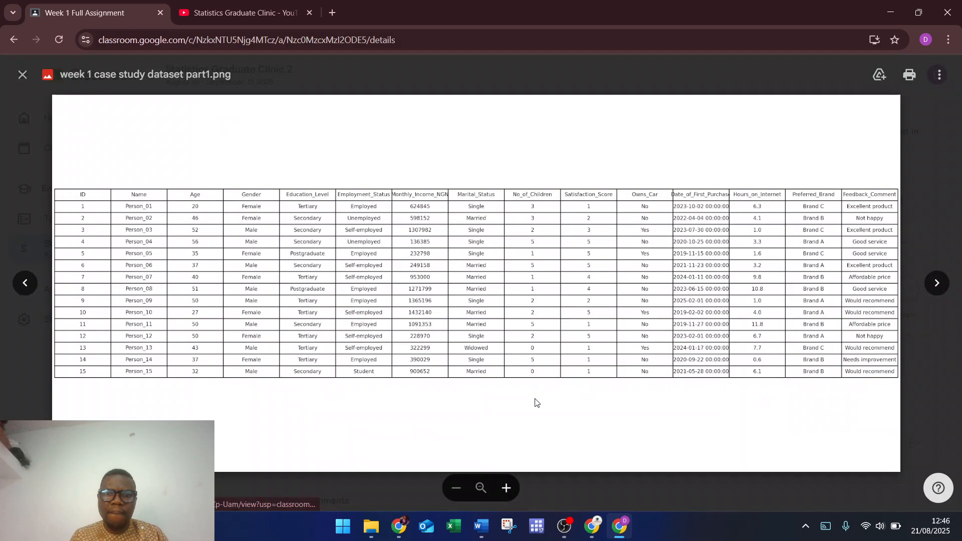
pyautogui.rightClick(558, 246)
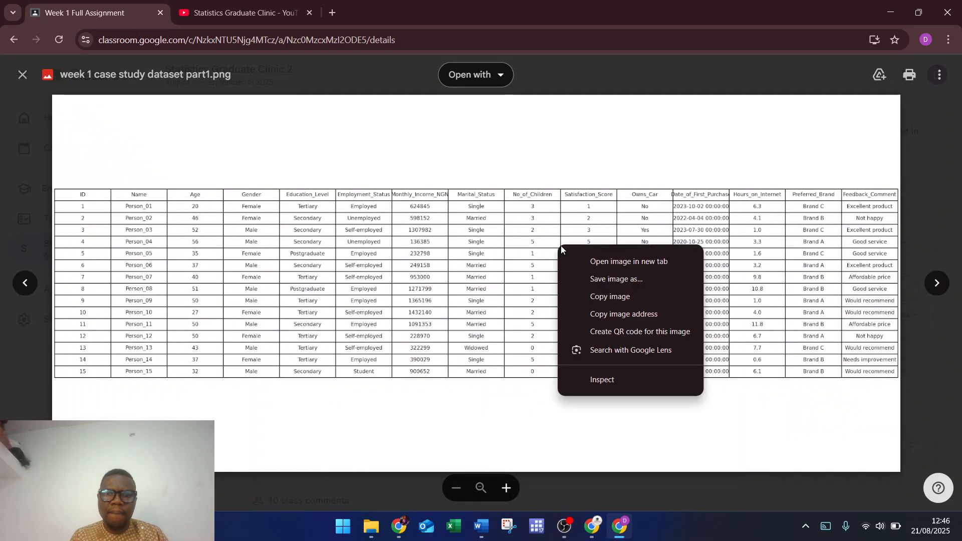
pyautogui.click(661, 280)
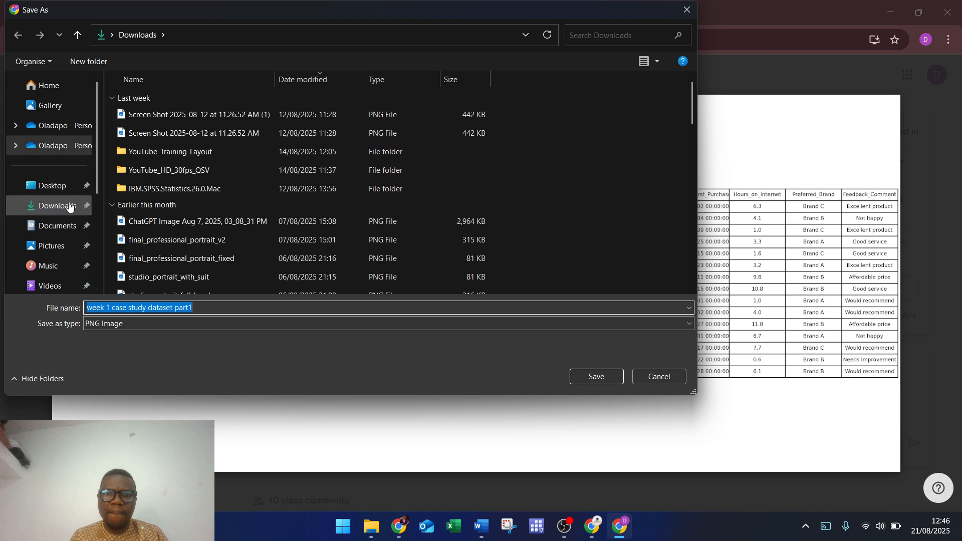
# Step: Create a Desktop folder 'Data analysis bootcamp Assignment' and save the part1 image into it
pyautogui.click(48, 187)
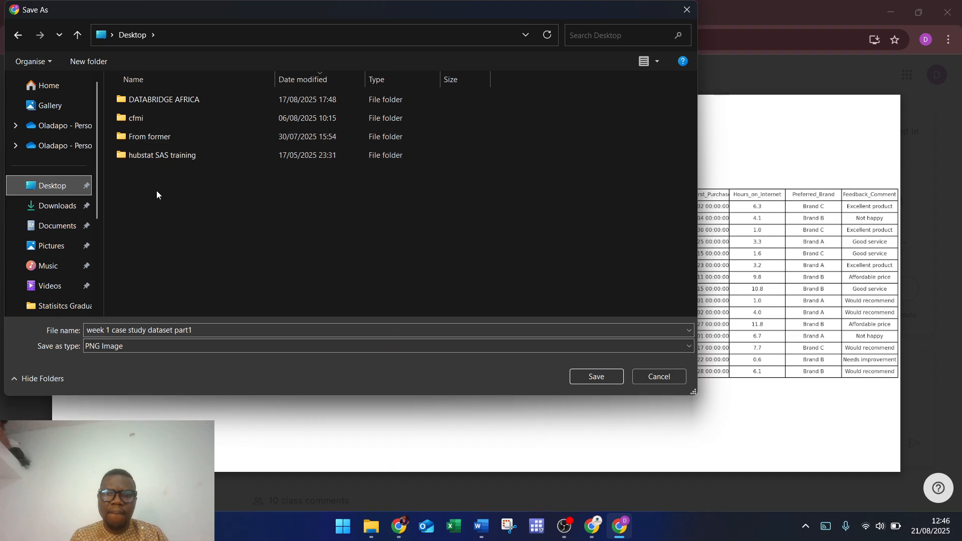
pyautogui.rightClick(154, 193)
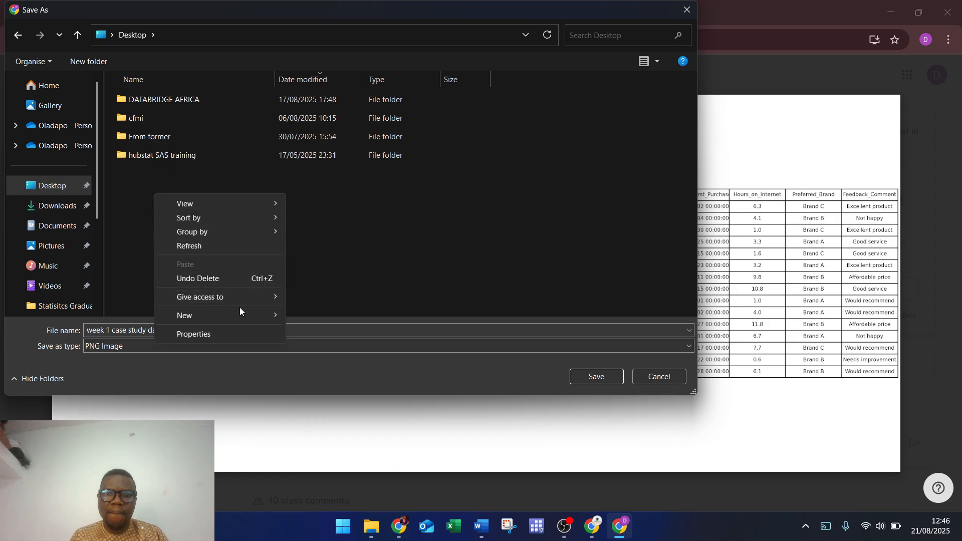
pyautogui.moveTo(275, 323)
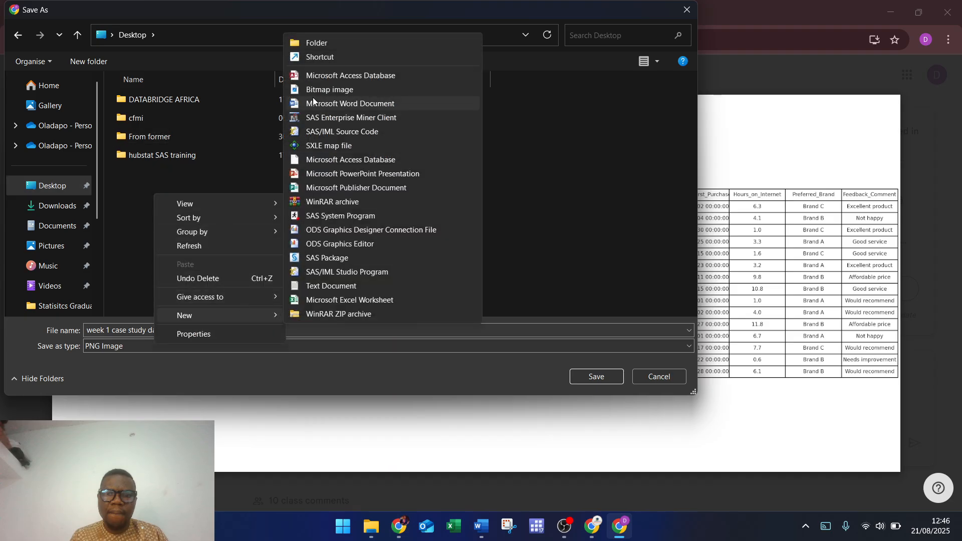
pyautogui.click(335, 40)
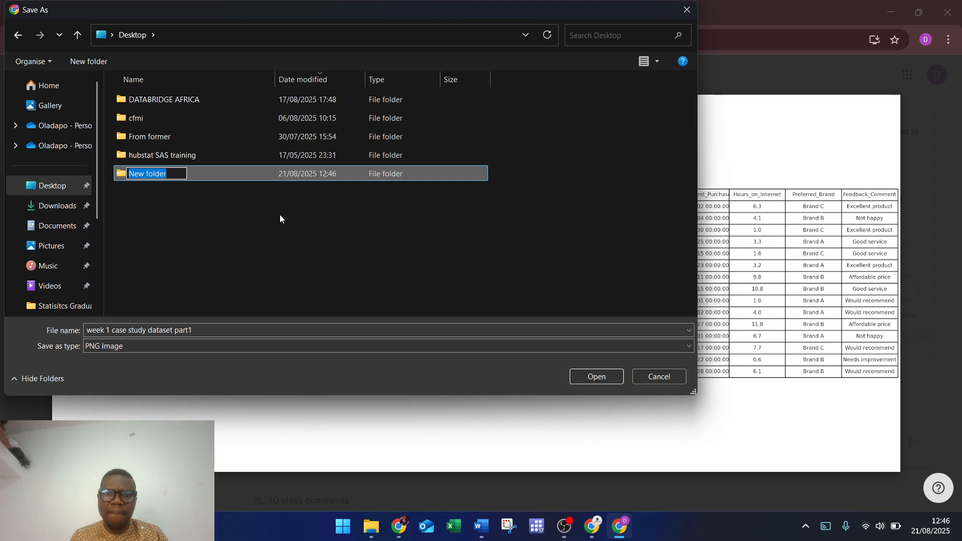
pyautogui.write('Data a')
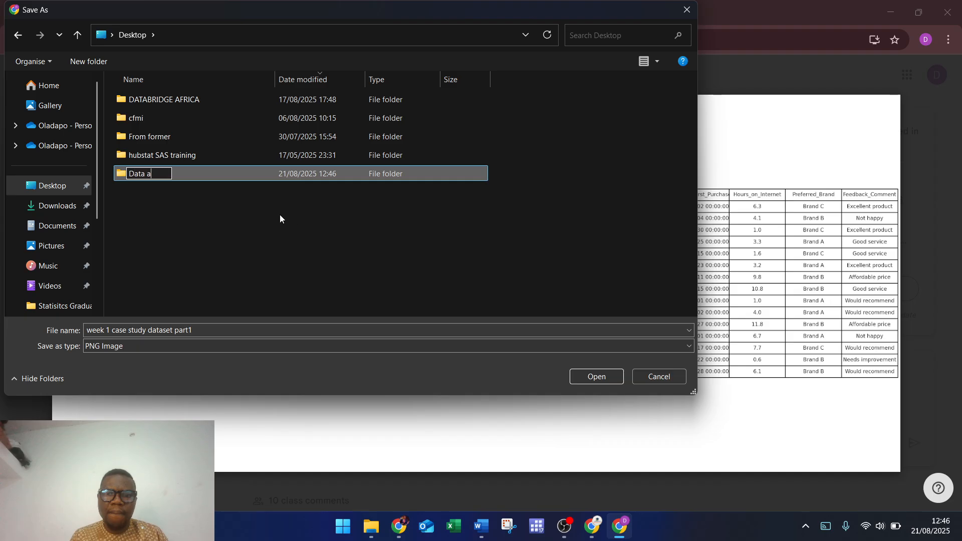
pyautogui.write('nalysis boo')
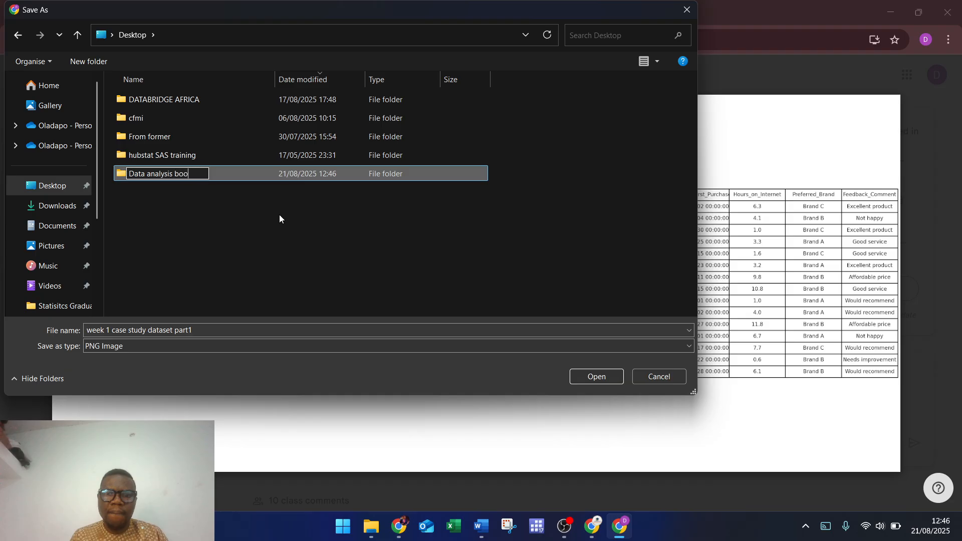
pyautogui.write('tcamp Assign')
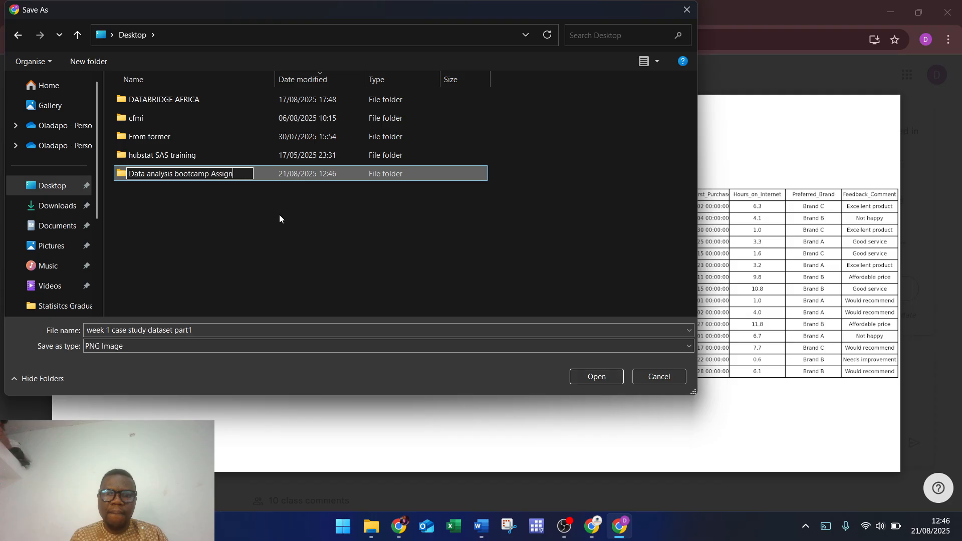
pyautogui.write('ment')
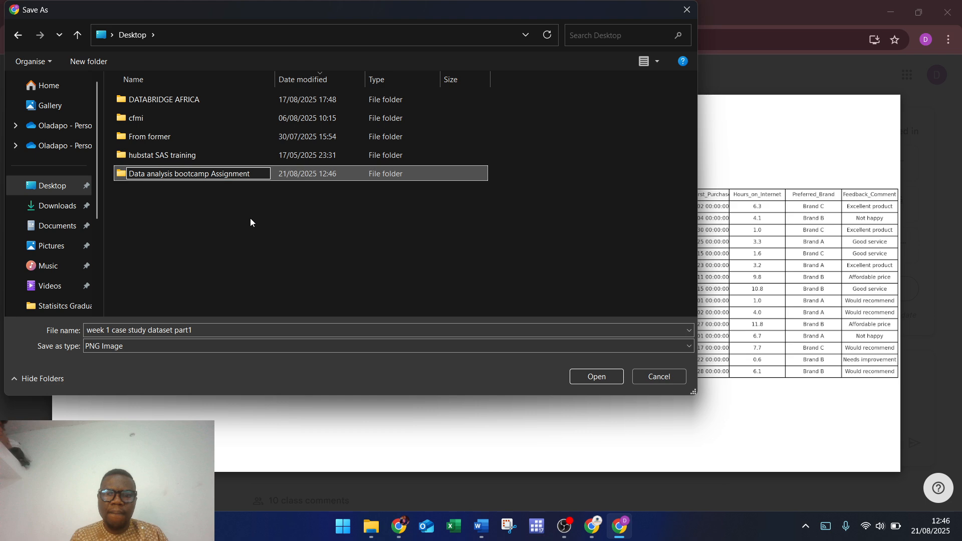
pyautogui.click(204, 214)
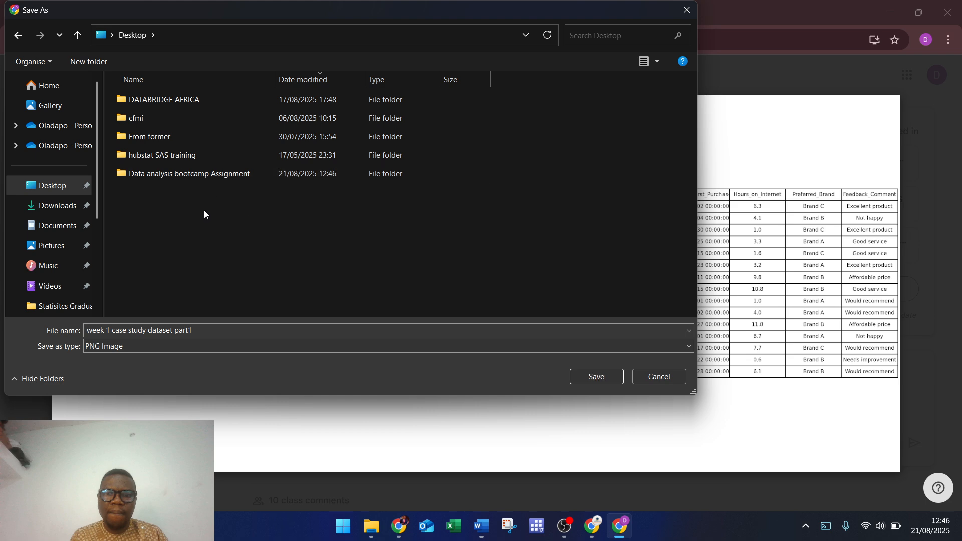
pyautogui.doubleClick(206, 177)
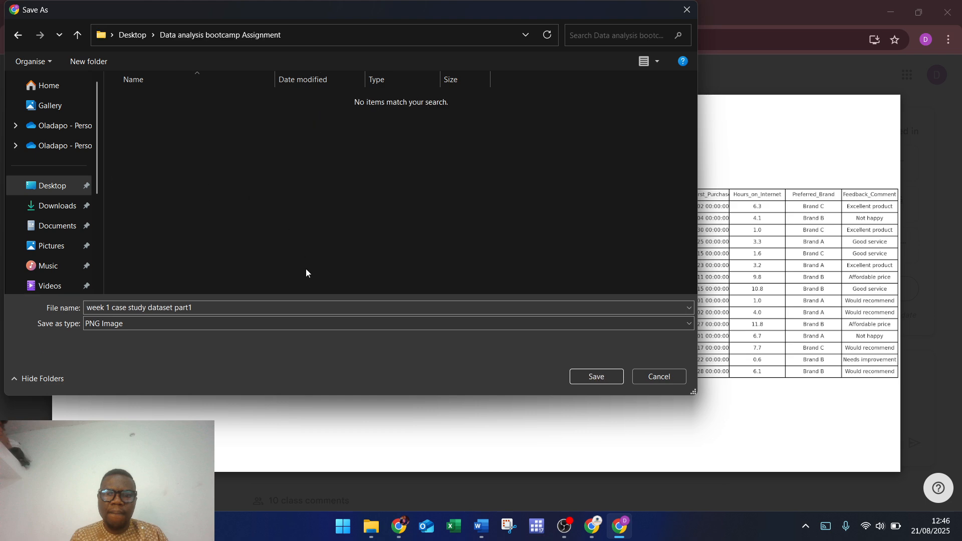
pyautogui.click(595, 380)
# Step: Save the second dataset image as 'week 1case study dataset part2' in the same assignment folder
pyautogui.press('Escape')
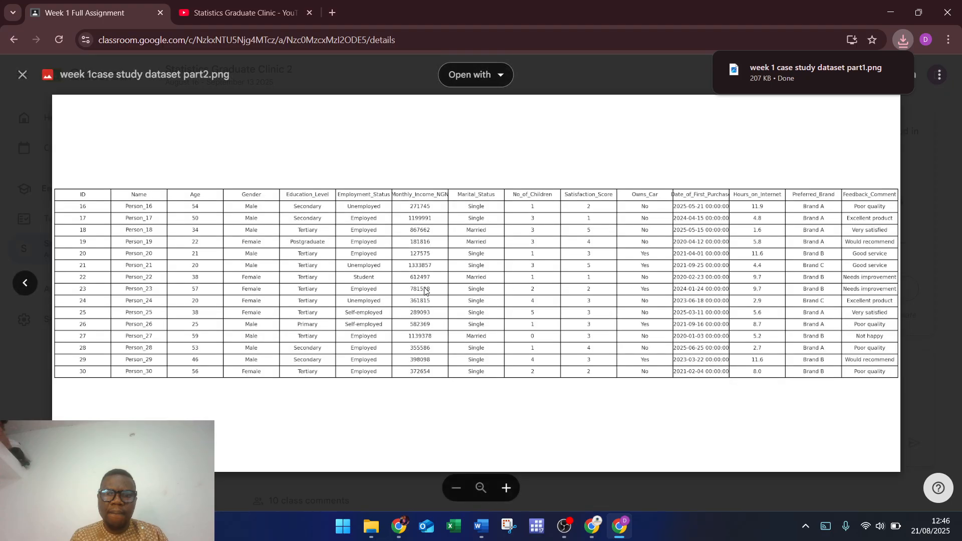
pyautogui.rightClick(444, 226)
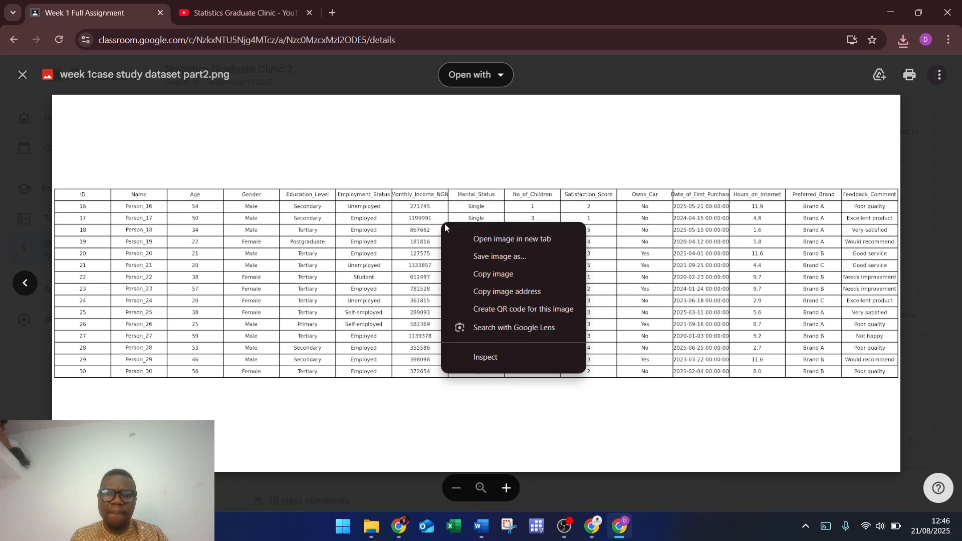
pyautogui.click(518, 257)
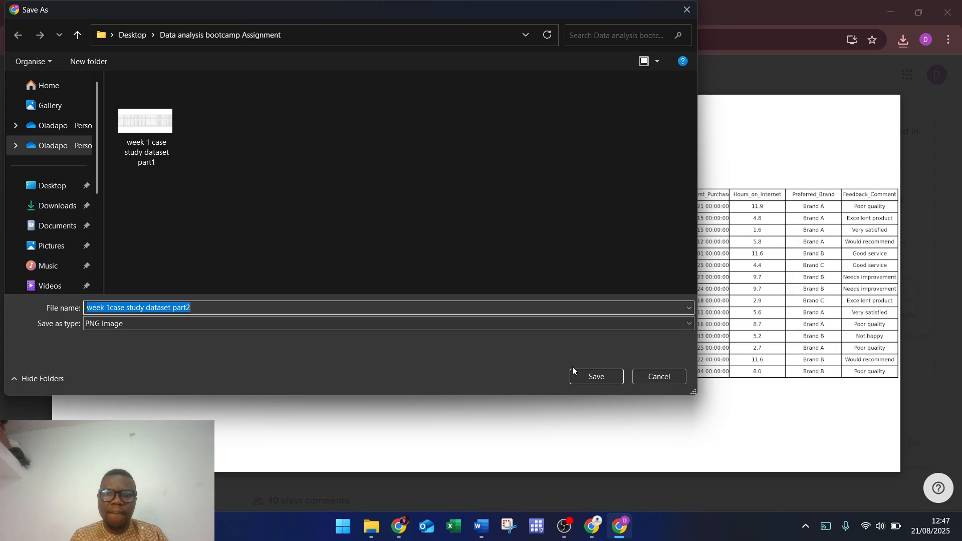
pyautogui.click(606, 374)
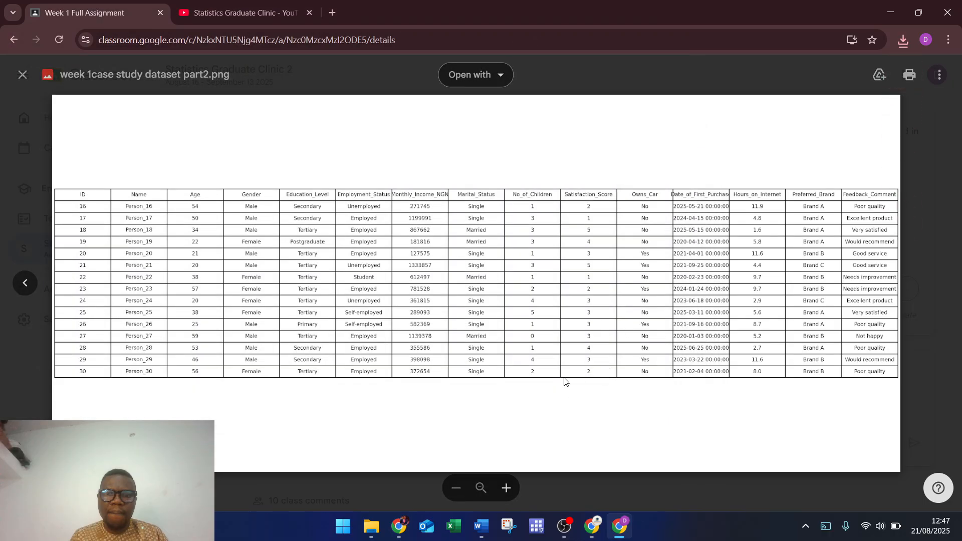
pyautogui.press('super')
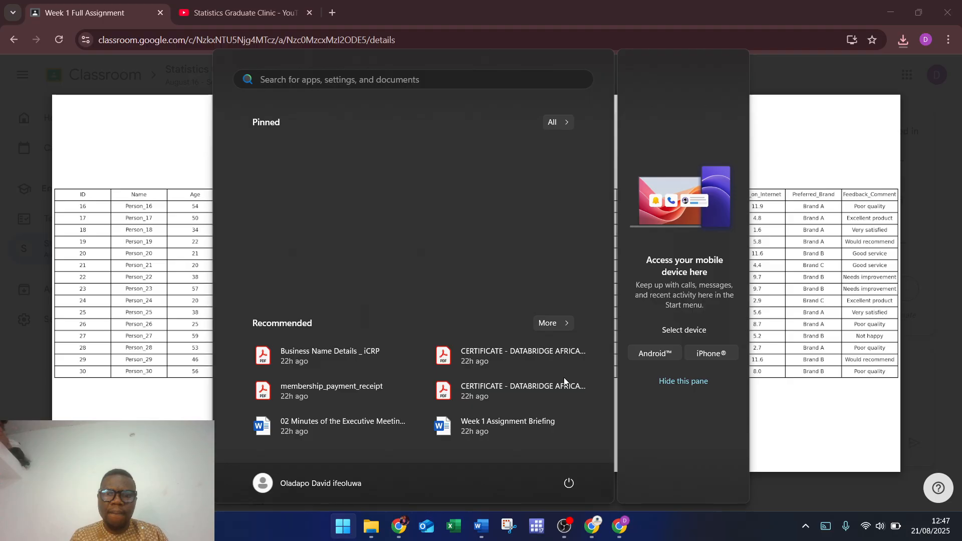
# Step: Search Windows for 'spss' and launch IBM SPSS Statistics 27
pyautogui.write('spss')
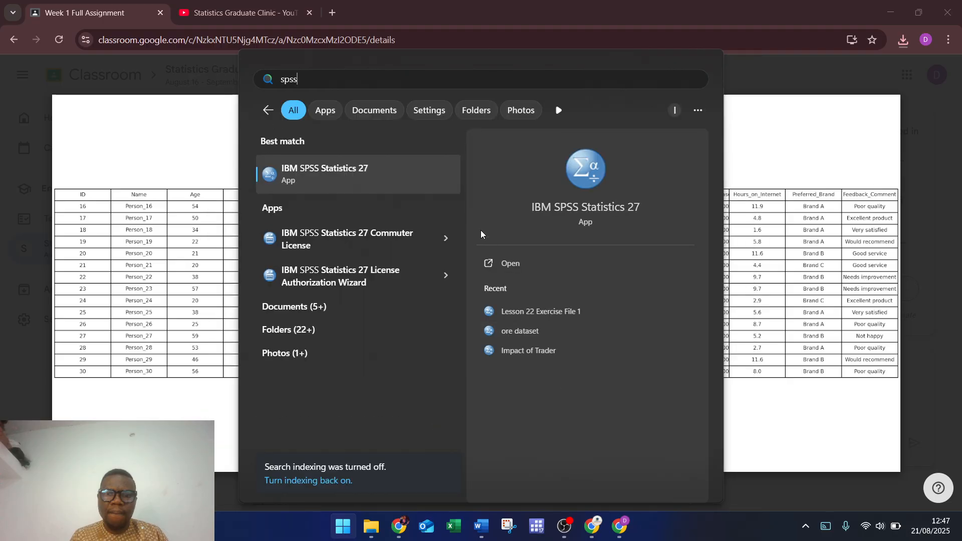
pyautogui.click(346, 184)
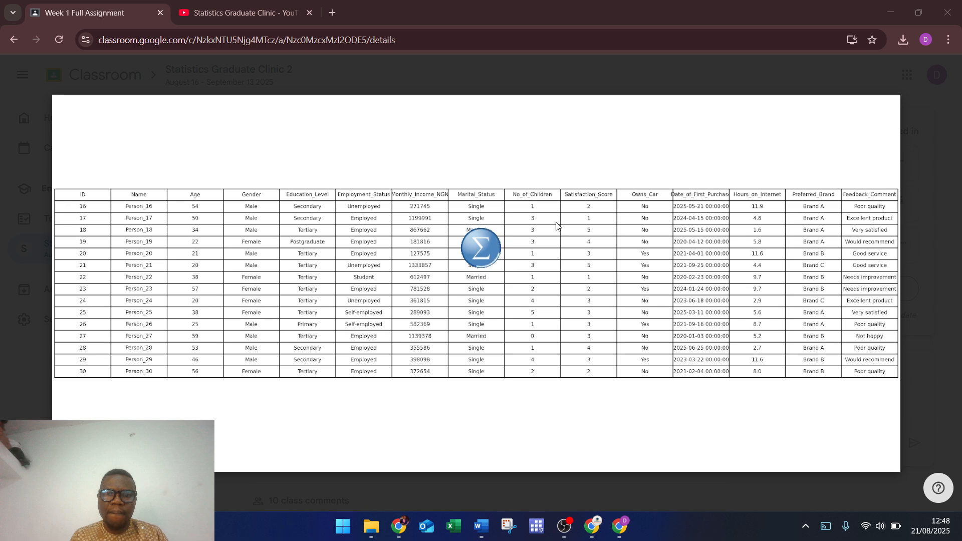
pyautogui.moveTo(569, 523)
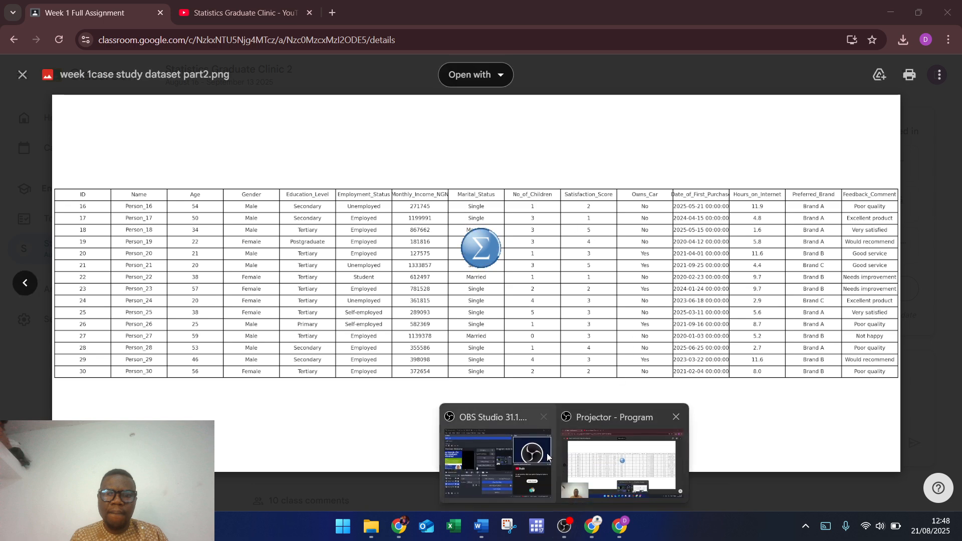
pyautogui.moveTo(504, 454)
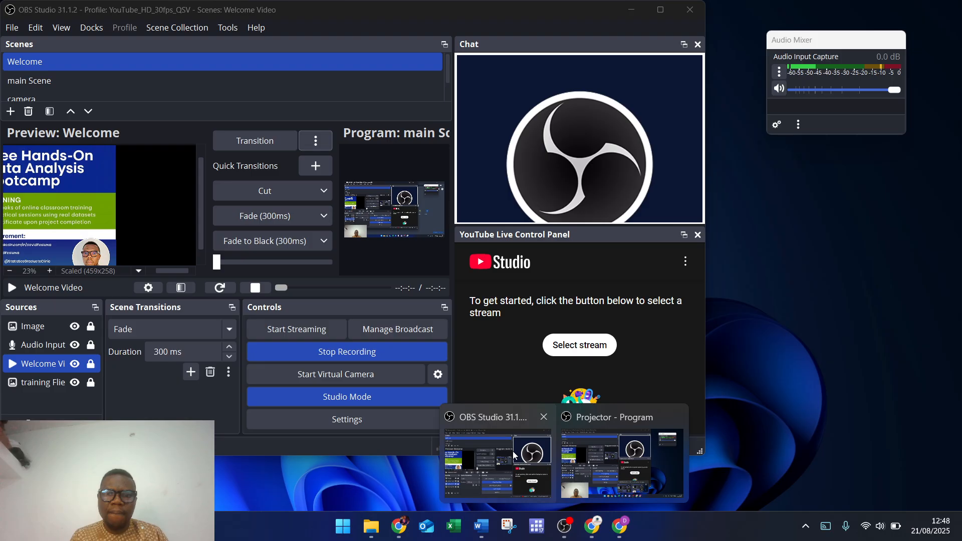
pyautogui.click(513, 455)
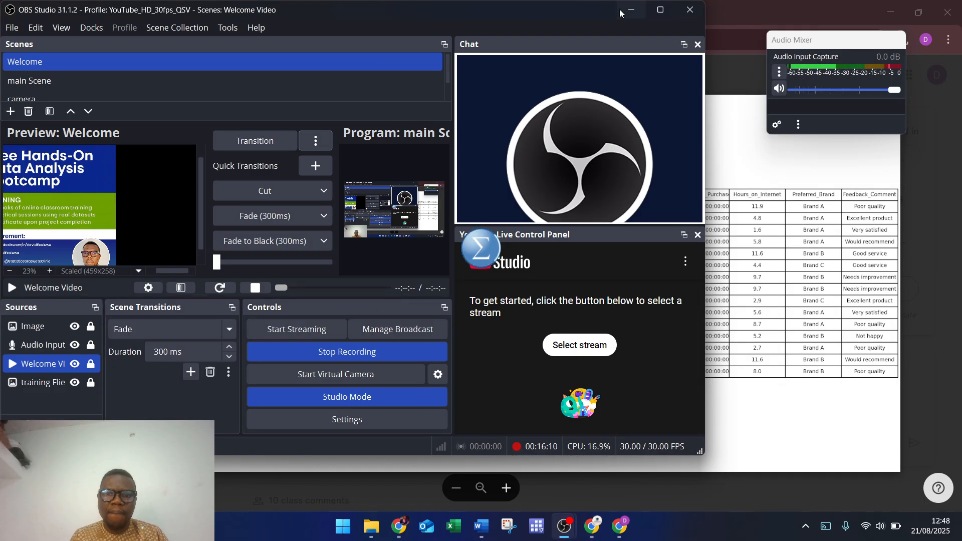
pyautogui.click(660, 10)
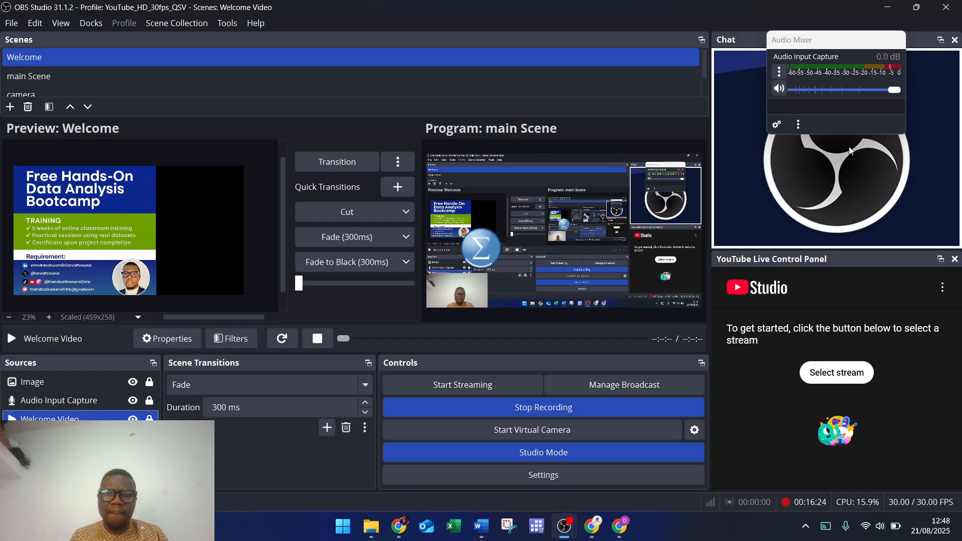
pyautogui.click(884, 7)
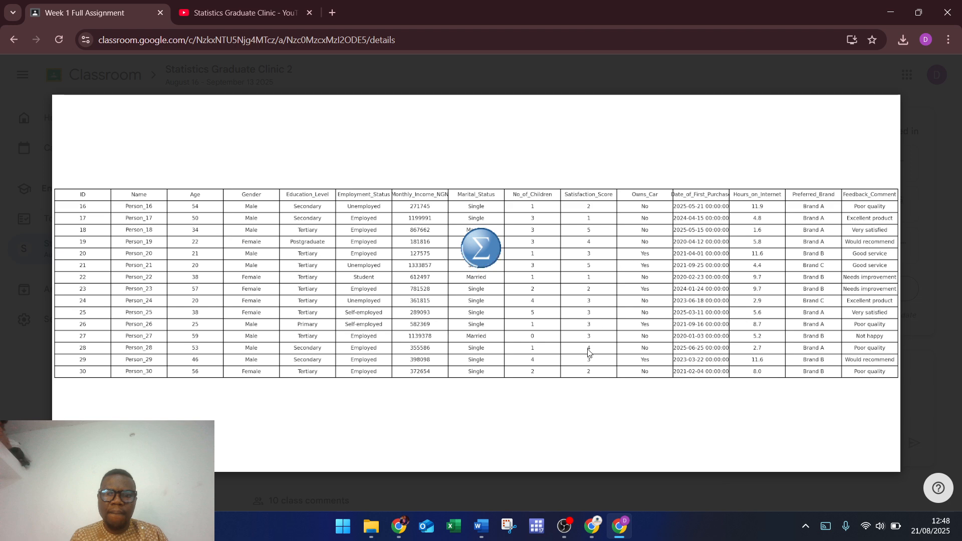
# Step: Step back through the attachments to the briefing PDF and scroll to Step 1's variable table
pyautogui.press('Left')
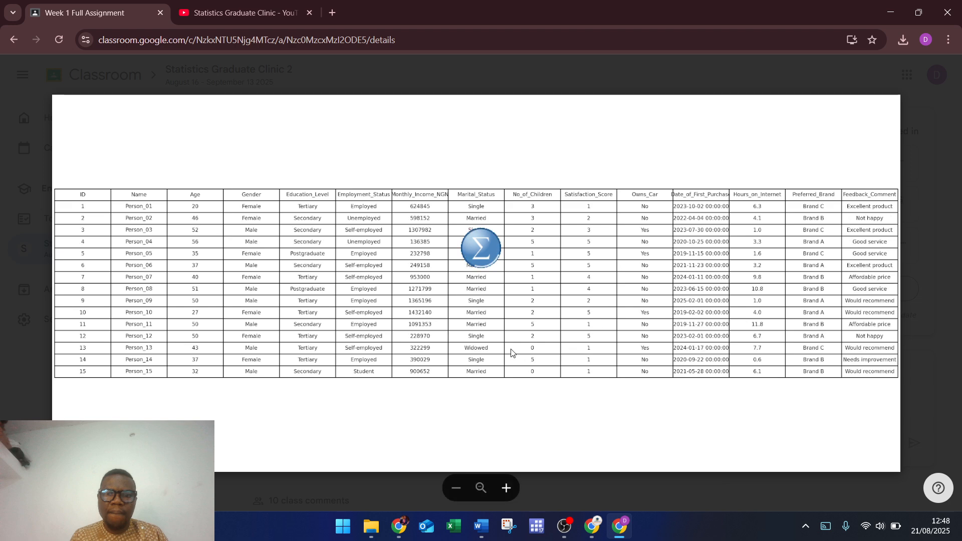
pyautogui.press('Left')
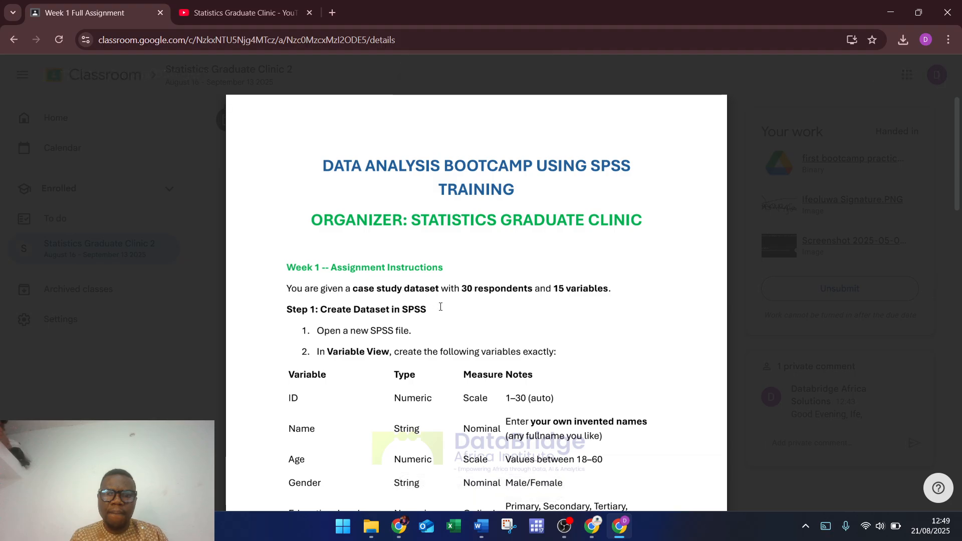
pyautogui.scroll(-1, 440, 307)
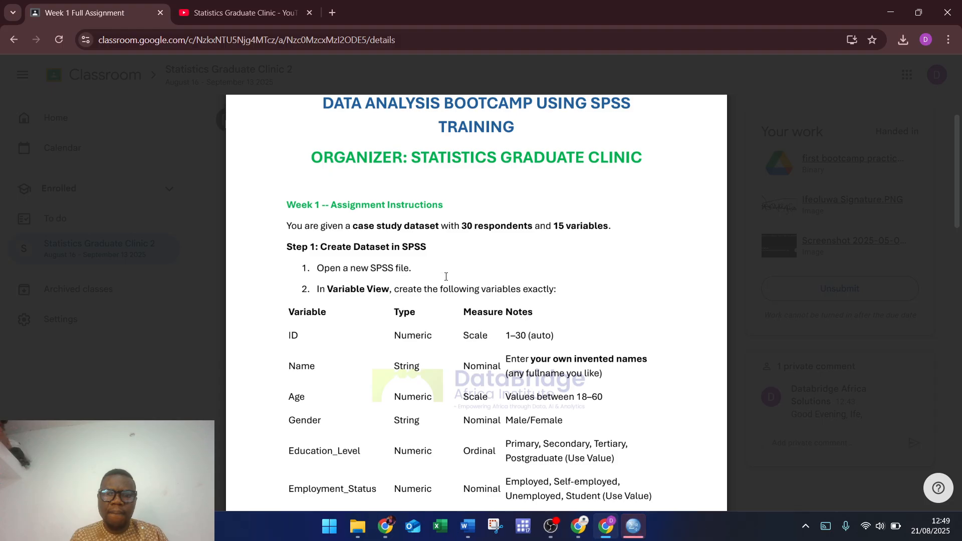
# Step: Bring the empty SPSS Untitled1 data editor forward, then switch to OBS Studio
pyautogui.moveTo(639, 522)
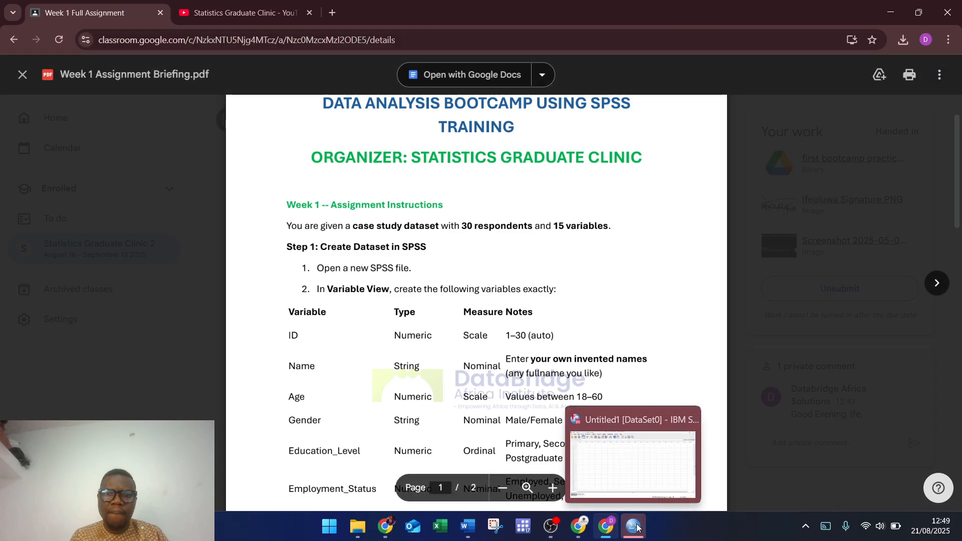
pyautogui.click(653, 489)
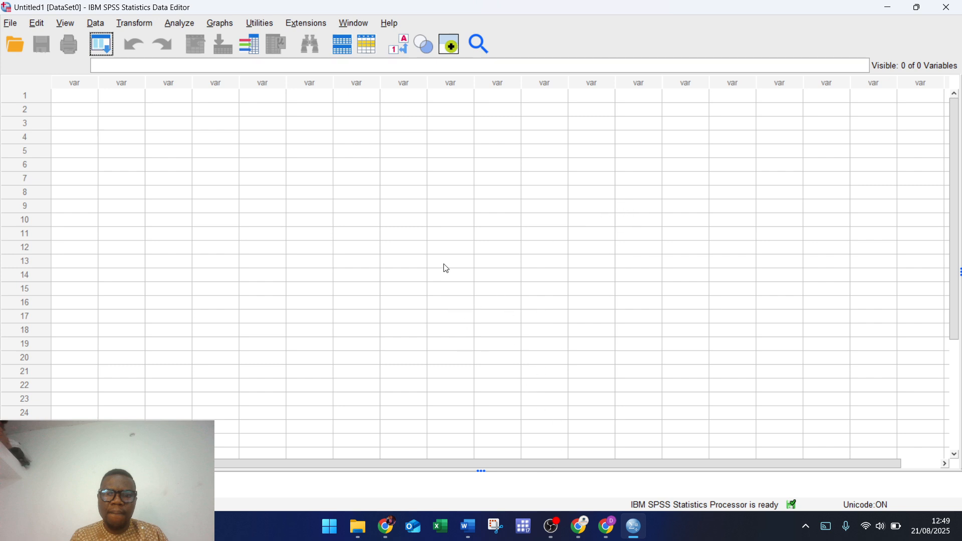
pyautogui.moveTo(552, 527)
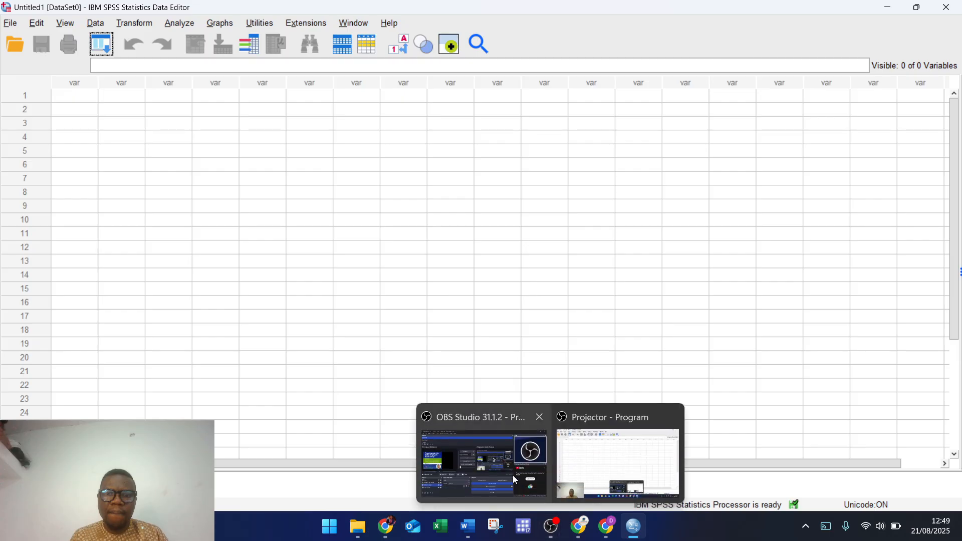
pyautogui.click(501, 471)
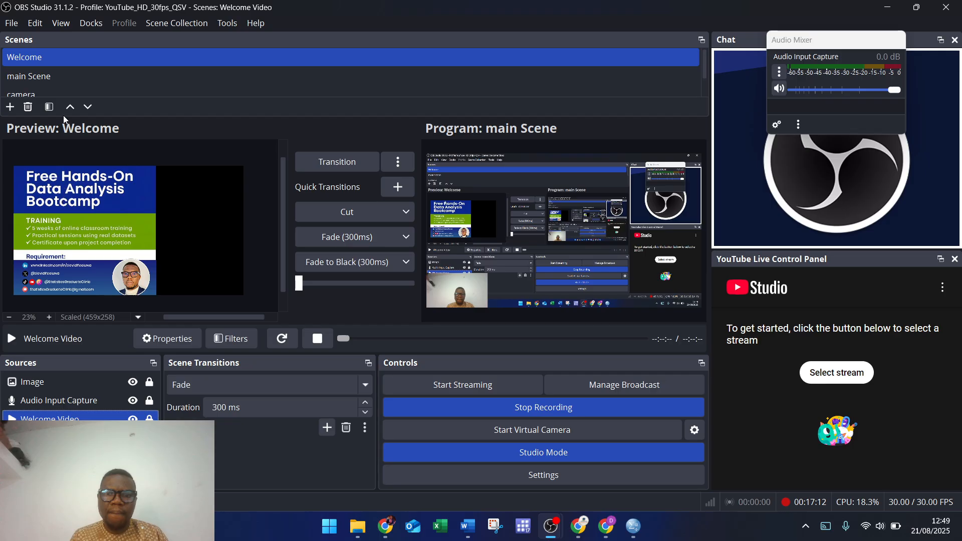
# Step: Keep HP HD Camera as the main Scene's webcam, send the scene live, and restore down OBS
pyautogui.click(67, 75)
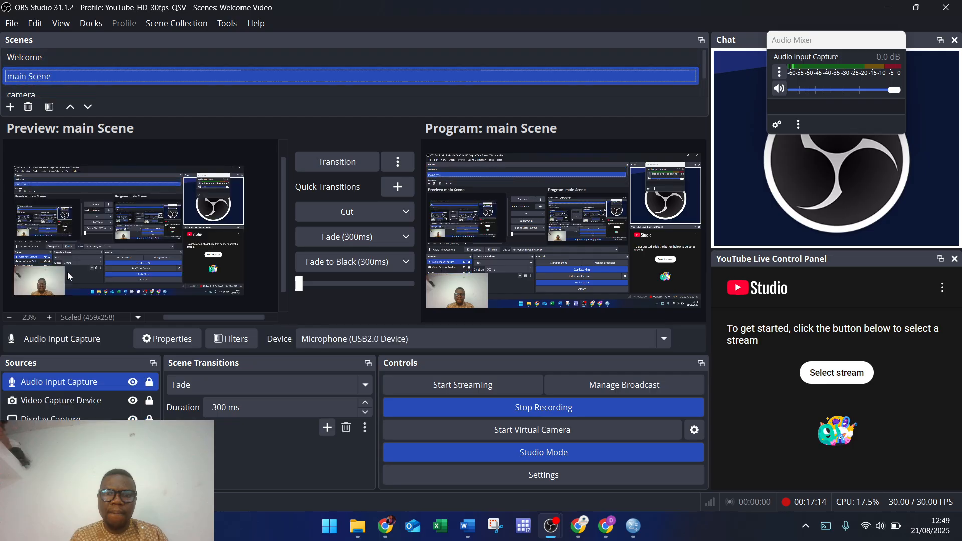
pyautogui.click(65, 406)
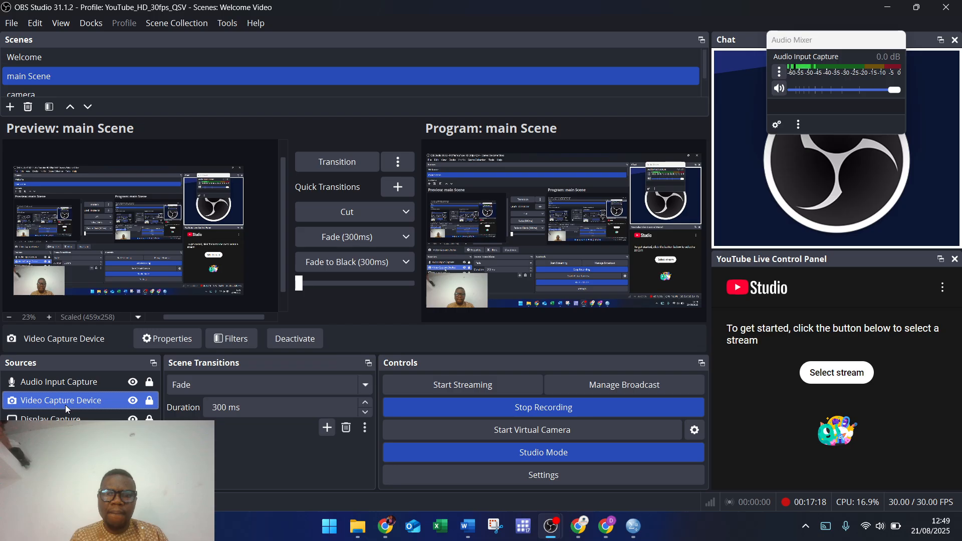
pyautogui.click(159, 341)
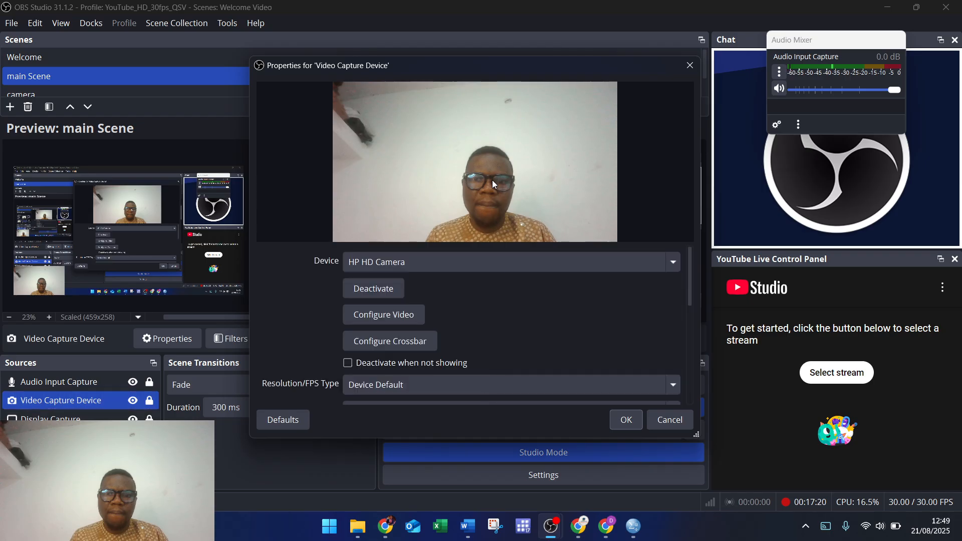
pyautogui.click(452, 269)
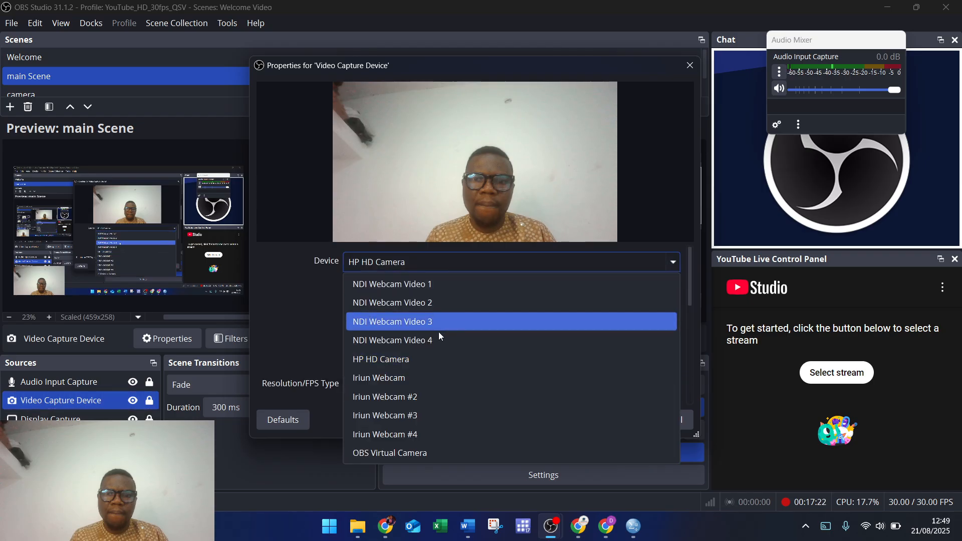
pyautogui.click(432, 336)
pyautogui.click(435, 266)
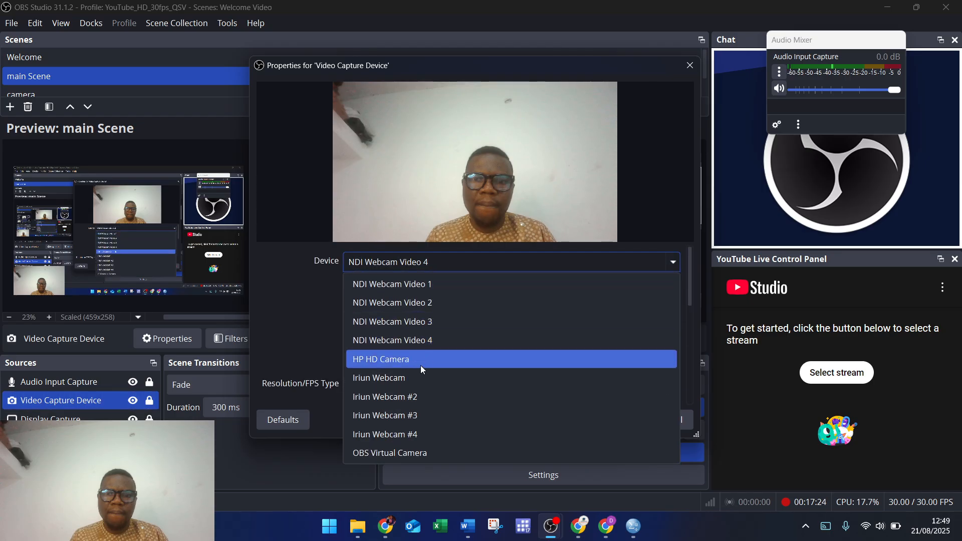
pyautogui.click(416, 361)
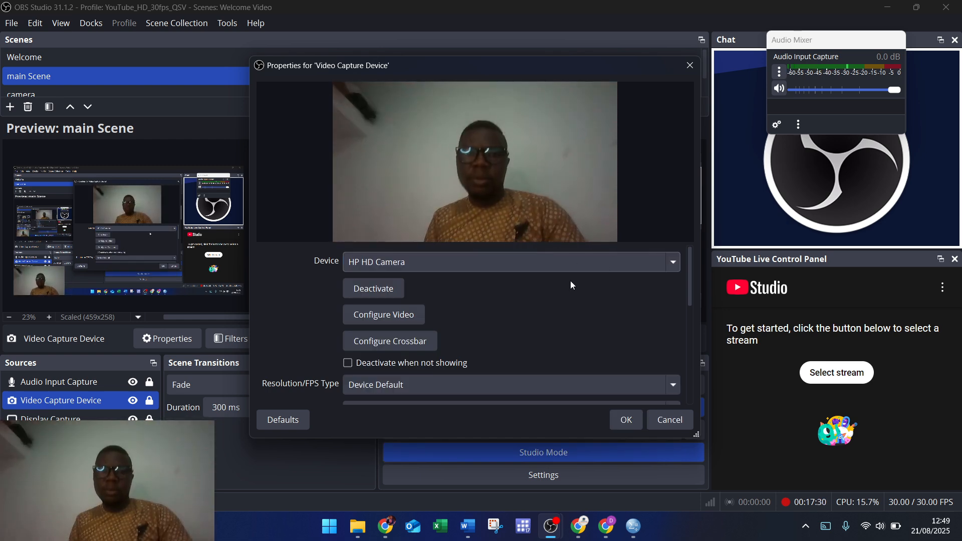
pyautogui.click(624, 422)
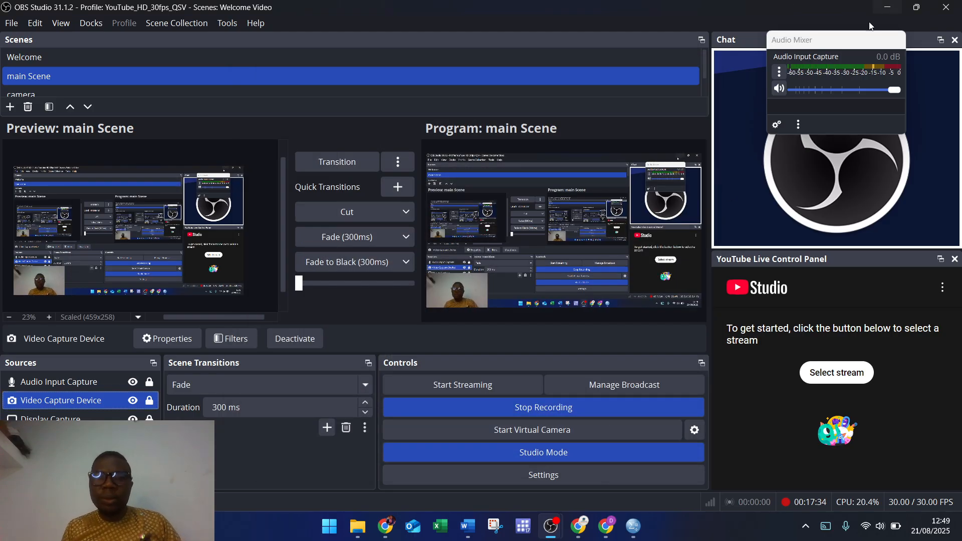
pyautogui.click(348, 160)
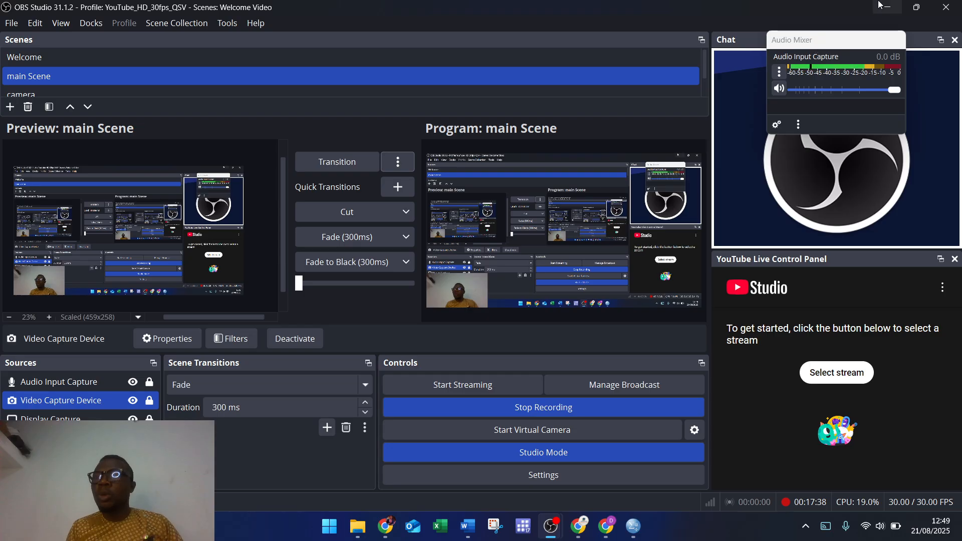
pyautogui.click(906, 9)
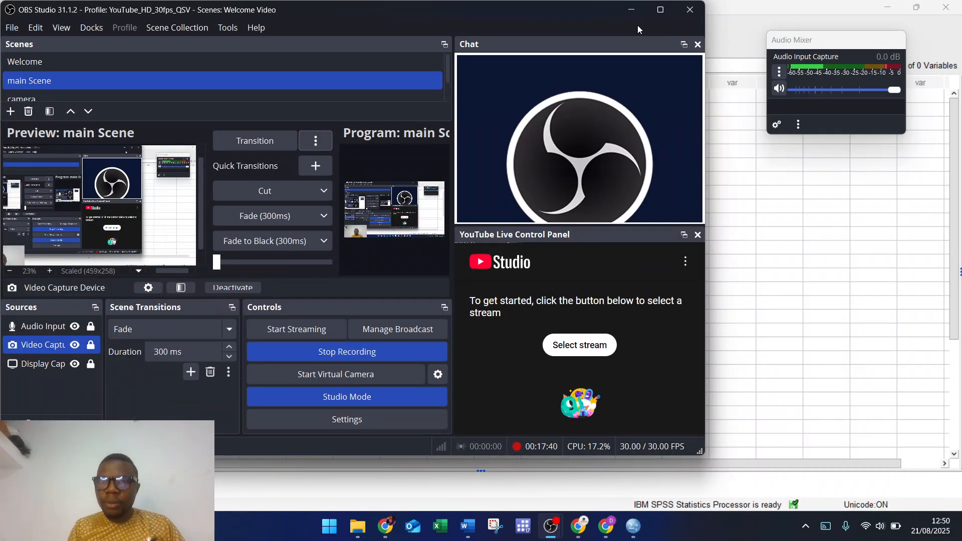
# Step: Arrange the SPSS editor beside the briefing PDF window and switch SPSS to Variable View
pyautogui.click(630, 9)
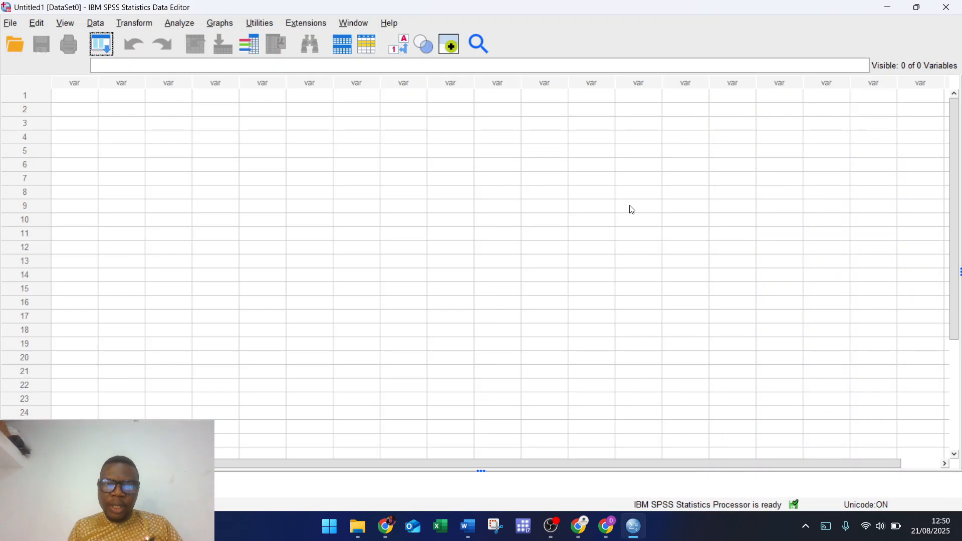
pyautogui.click(916, 7)
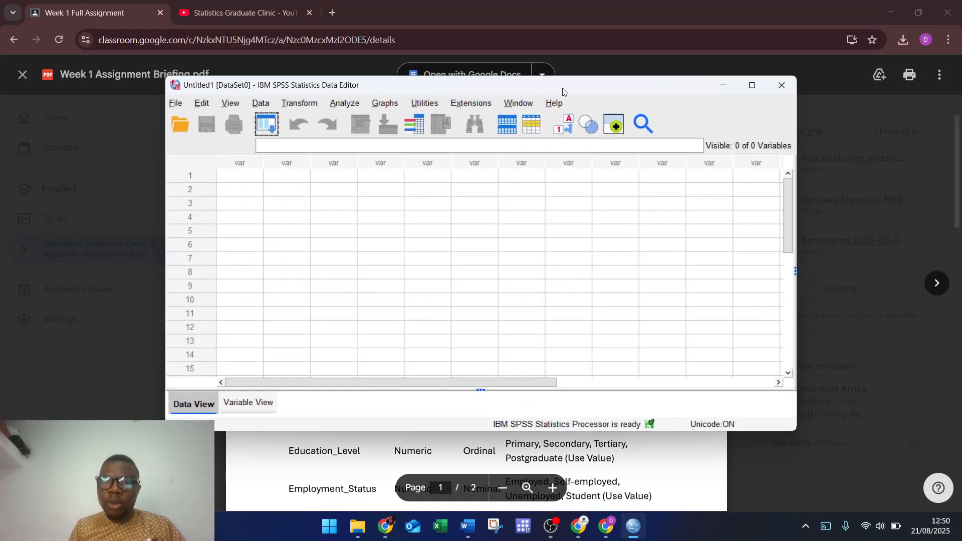
pyautogui.moveTo(562, 88); pyautogui.dragTo(714, 57)
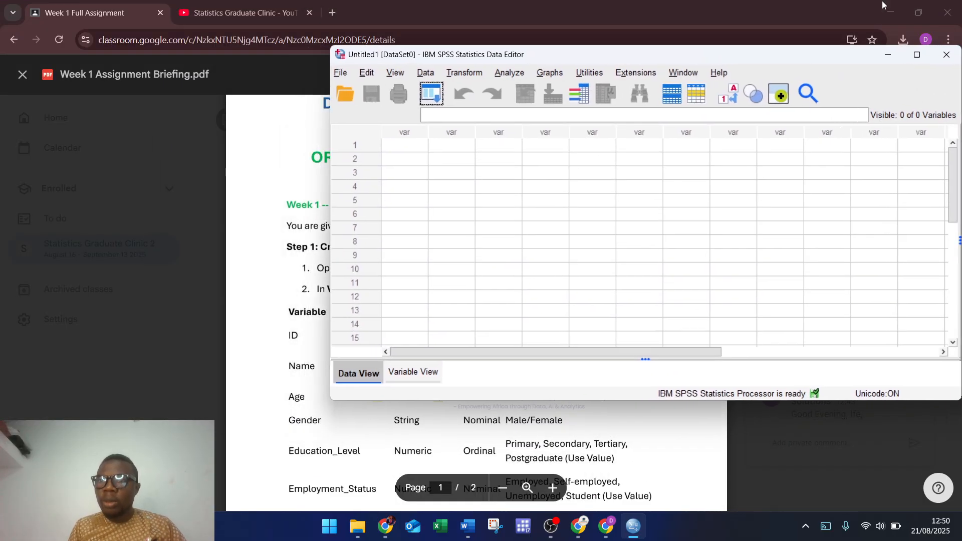
pyautogui.click(921, 9)
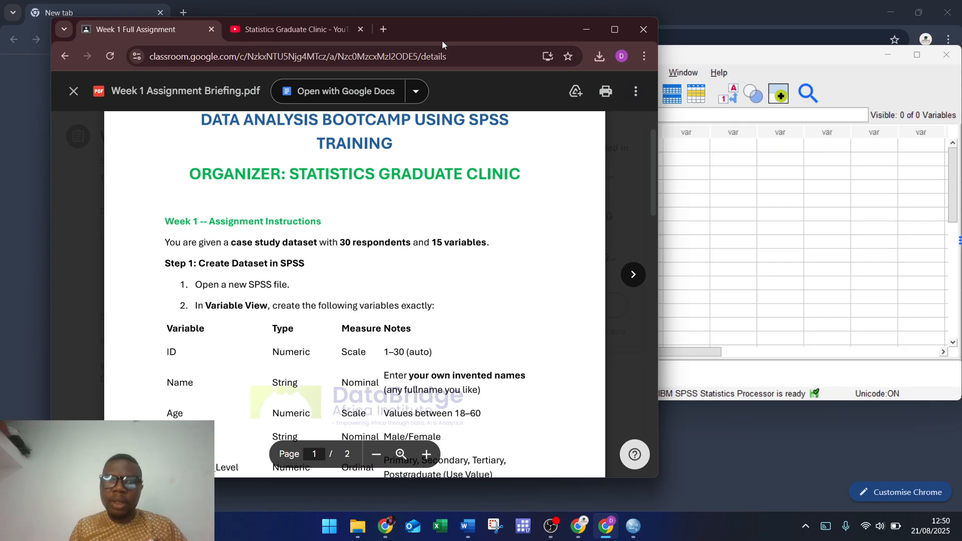
pyautogui.moveTo(455, 34); pyautogui.dragTo(404, 47)
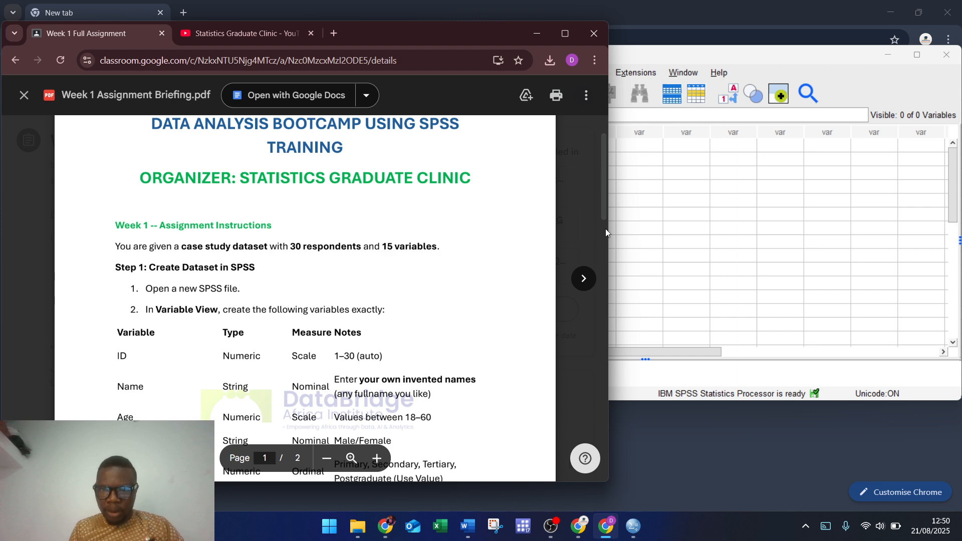
pyautogui.moveTo(609, 228); pyautogui.dragTo(512, 230)
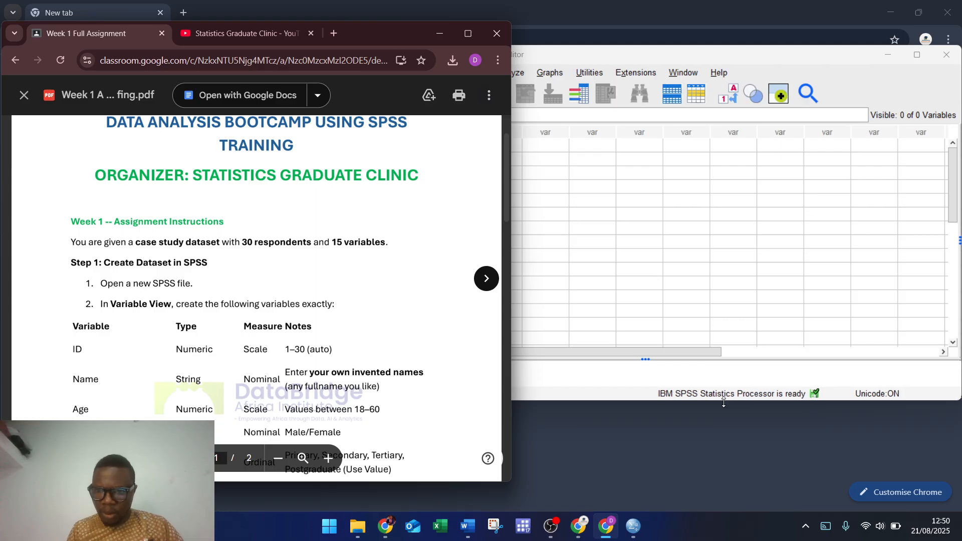
pyautogui.moveTo(753, 399); pyautogui.dragTo(732, 494)
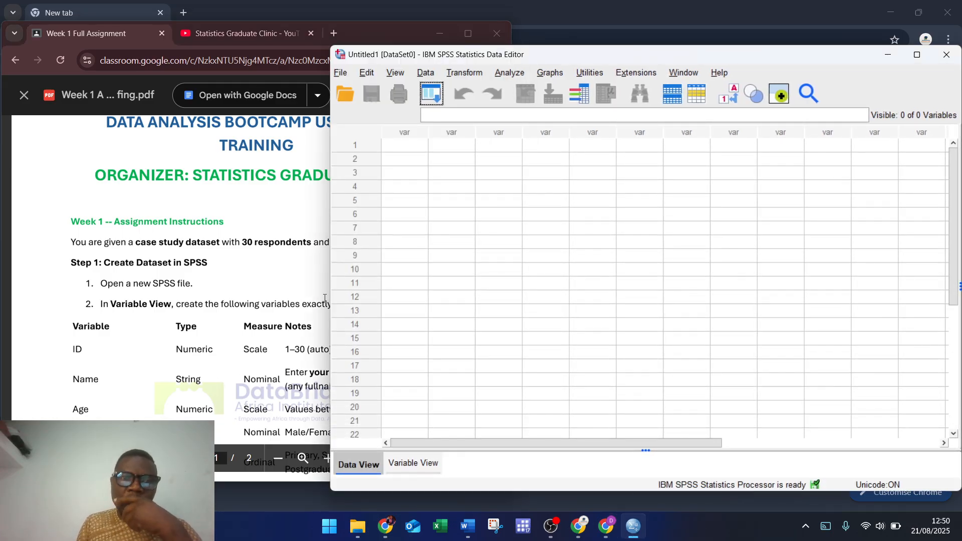
pyautogui.moveTo(328, 291); pyautogui.dragTo(514, 286)
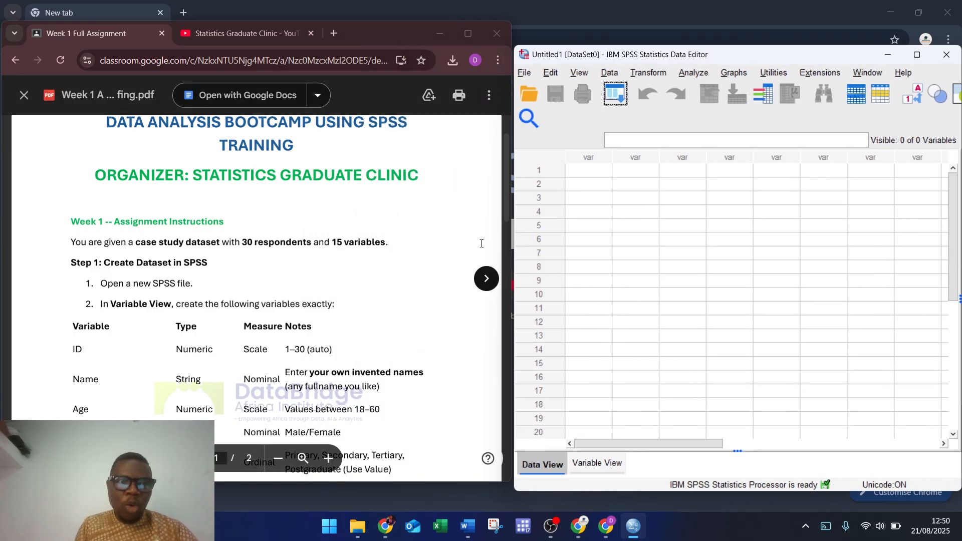
pyautogui.moveTo(793, 58); pyautogui.dragTo(785, 34)
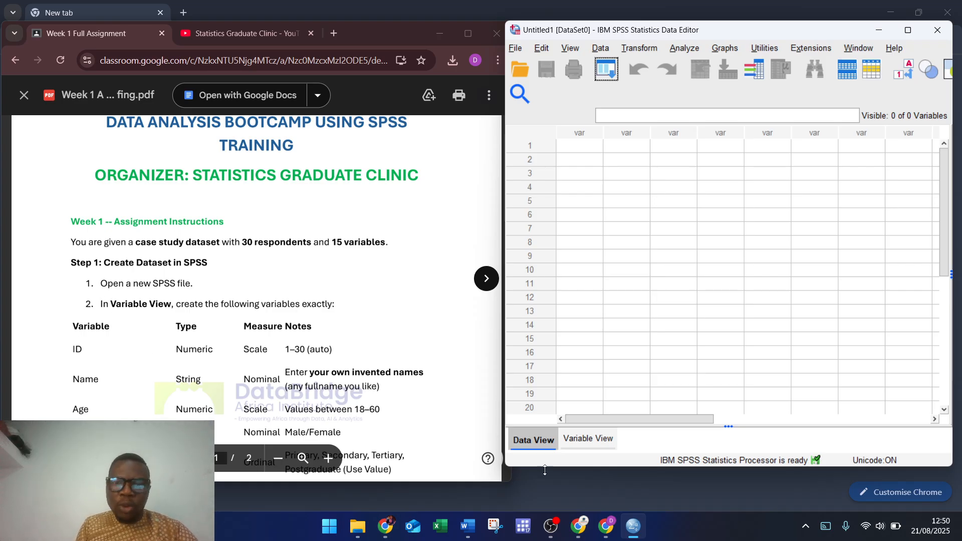
pyautogui.click(593, 447)
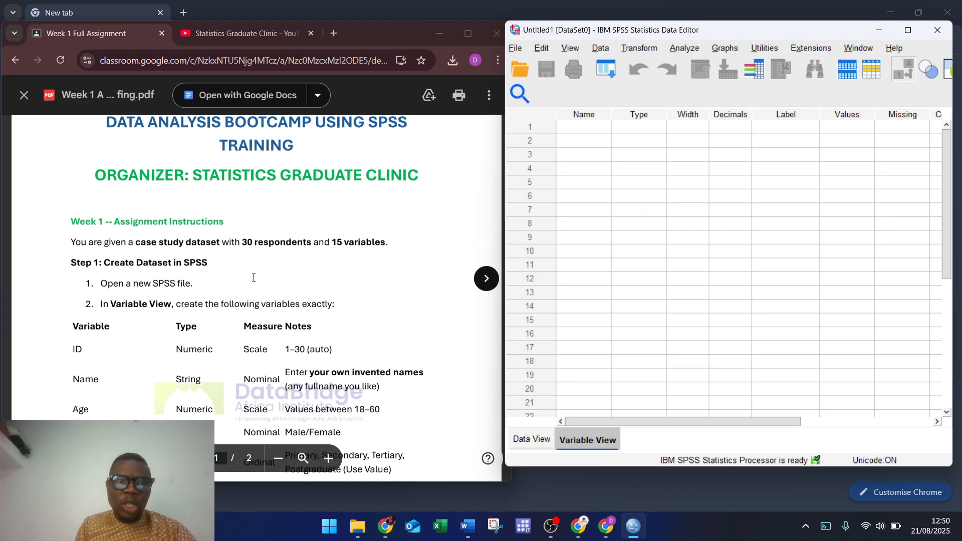
# Step: Create variable ID in row 1 as Numeric, width 8, 2 decimals, with Scale measure
pyautogui.scroll(-1, 253, 305)
pyautogui.scroll(-1, 253, 306)
pyautogui.click(580, 130)
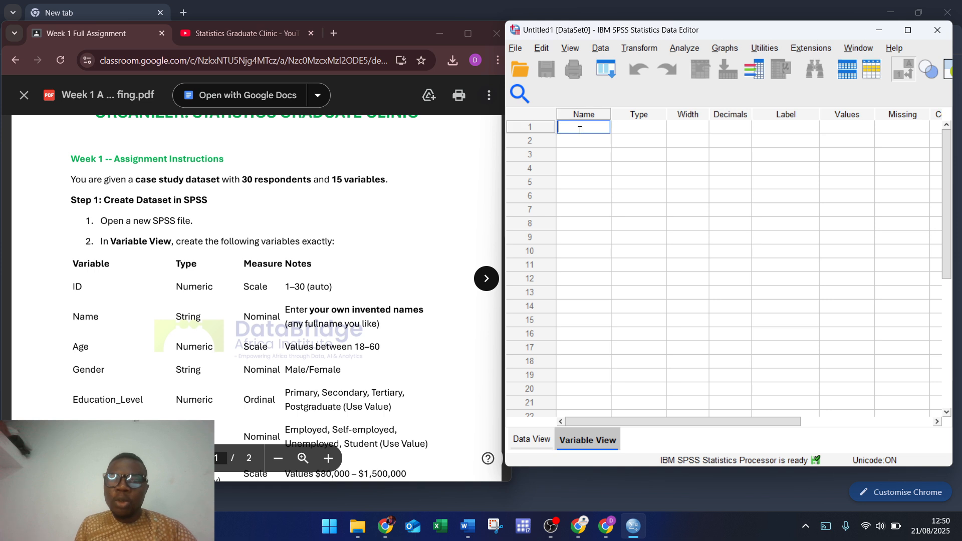
pyautogui.write('I')
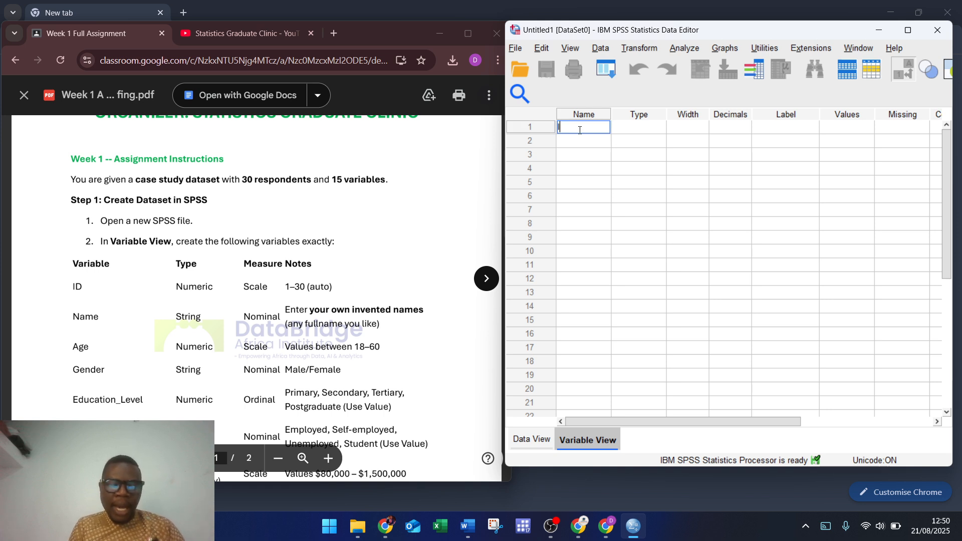
pyautogui.write('d')
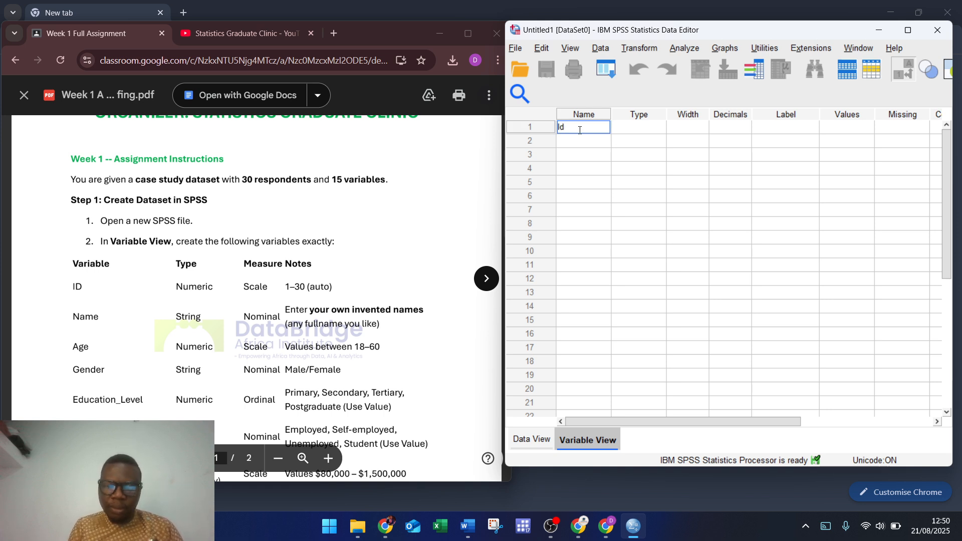
pyautogui.write('D')
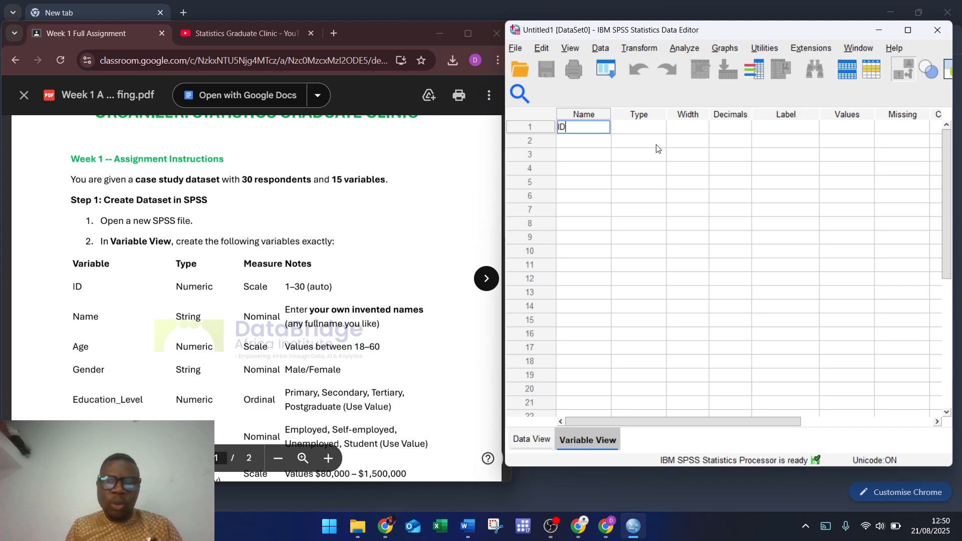
pyautogui.click(651, 129)
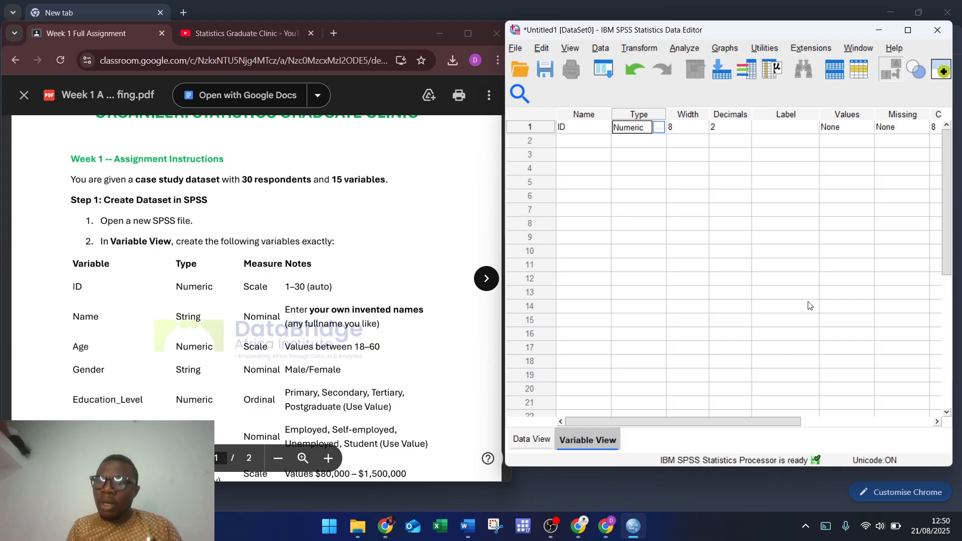
pyautogui.moveTo(732, 420); pyautogui.dragTo(884, 401)
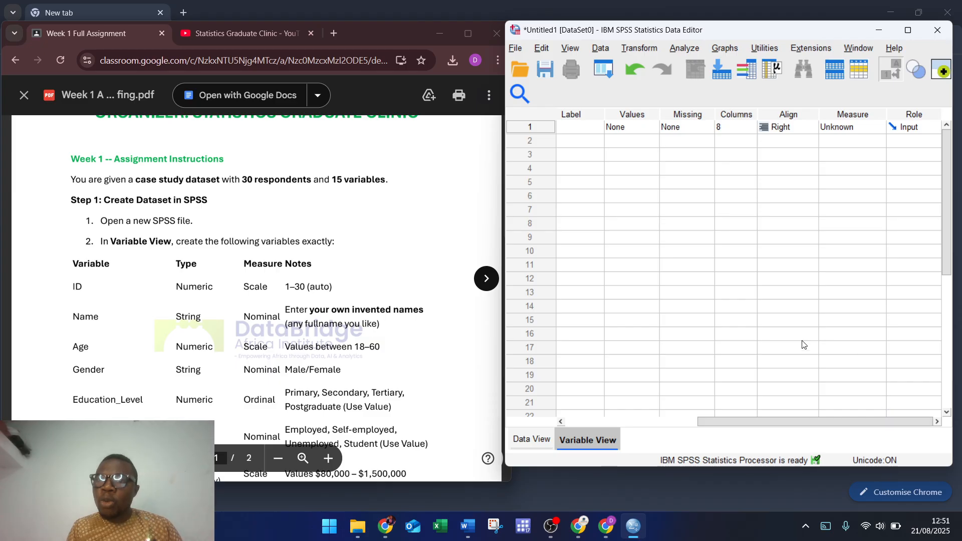
pyautogui.click(861, 129)
pyautogui.click(842, 141)
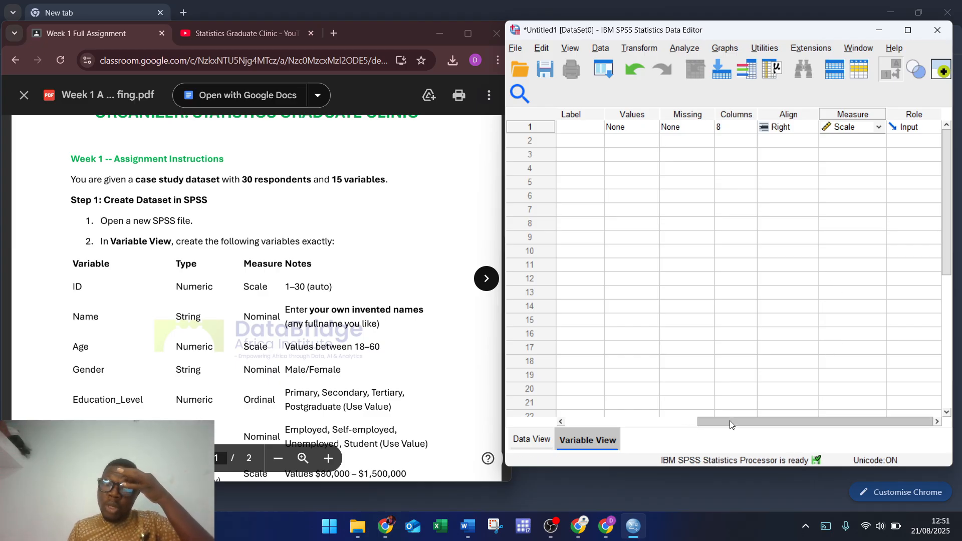
pyautogui.moveTo(730, 421); pyautogui.dragTo(579, 423)
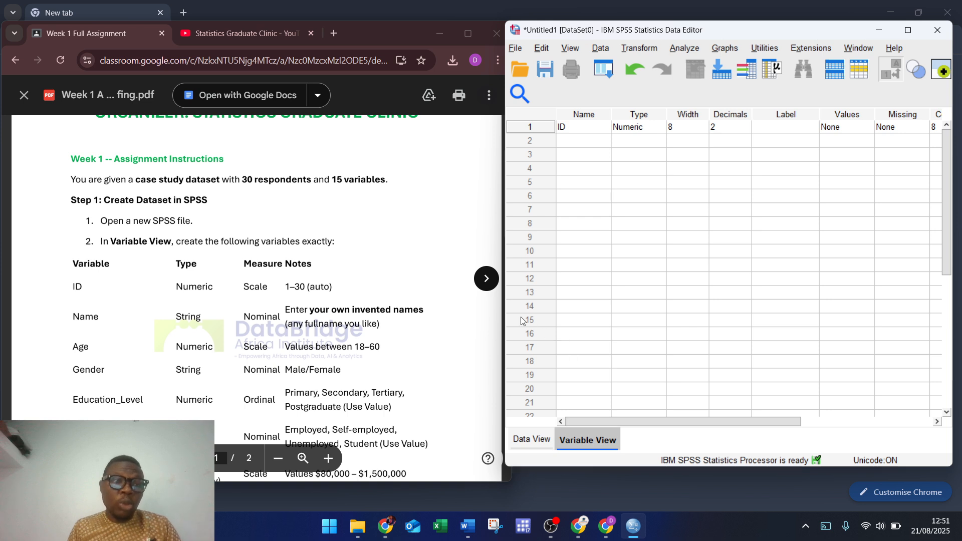
# Step: Add Name as the second variable and set its type to String
pyautogui.click(567, 140)
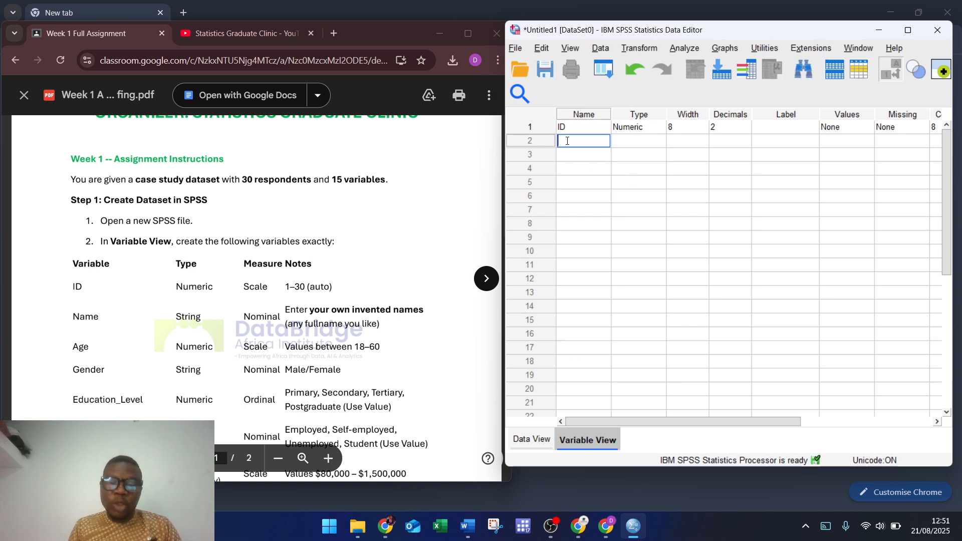
pyautogui.write('Name')
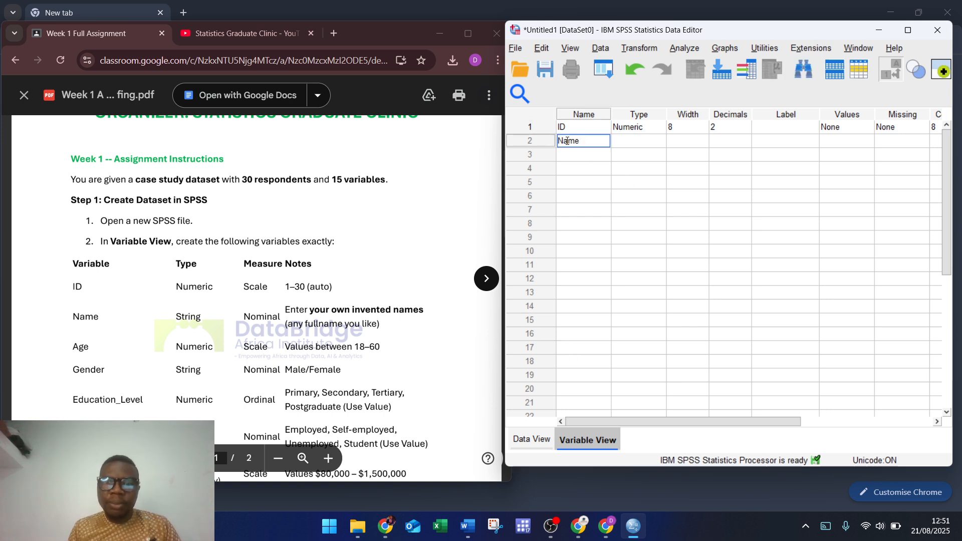
pyautogui.click(652, 141)
pyautogui.click(656, 141)
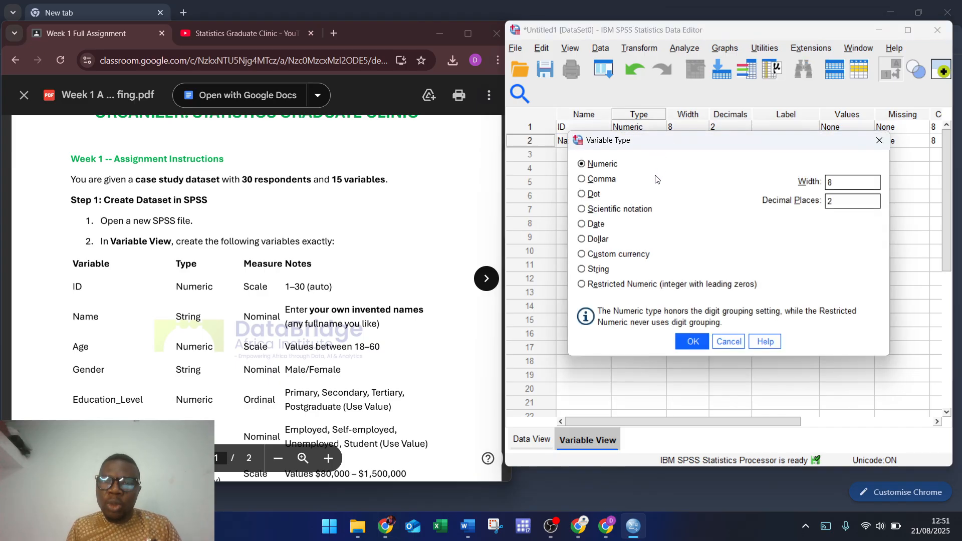
pyautogui.click(598, 269)
pyautogui.click(685, 346)
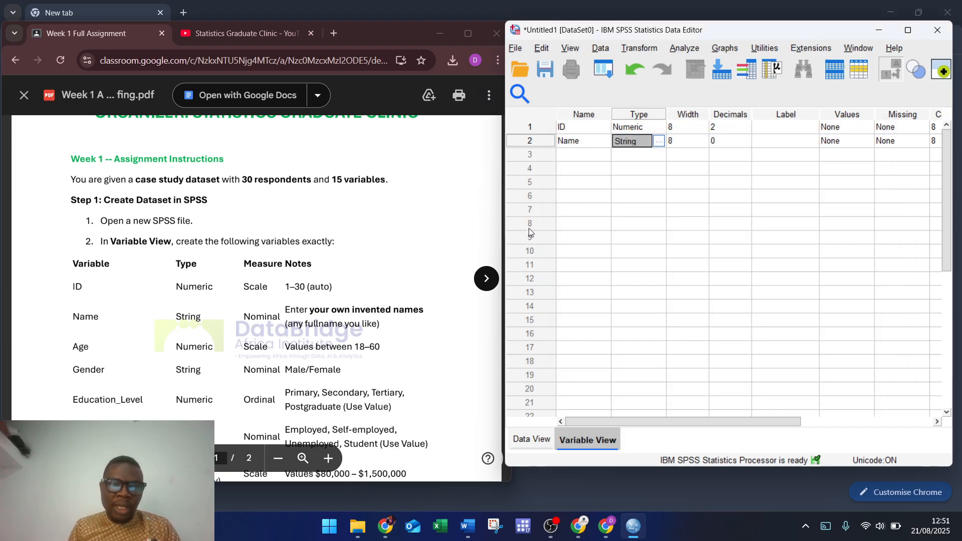
# Step: Add Age as the third variable, Numeric with 0 decimal places
pyautogui.click(573, 156)
pyautogui.write('Age')
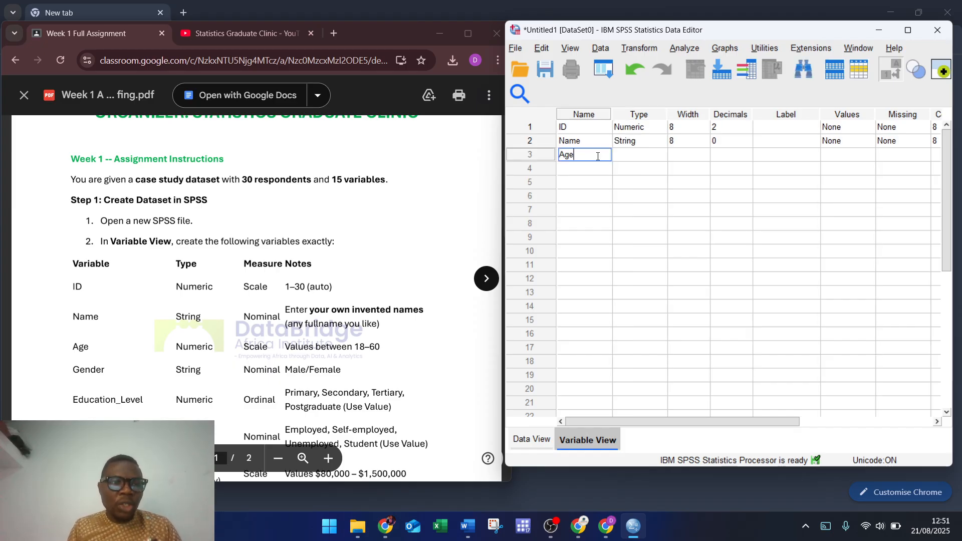
pyautogui.click(662, 156)
pyautogui.click(665, 155)
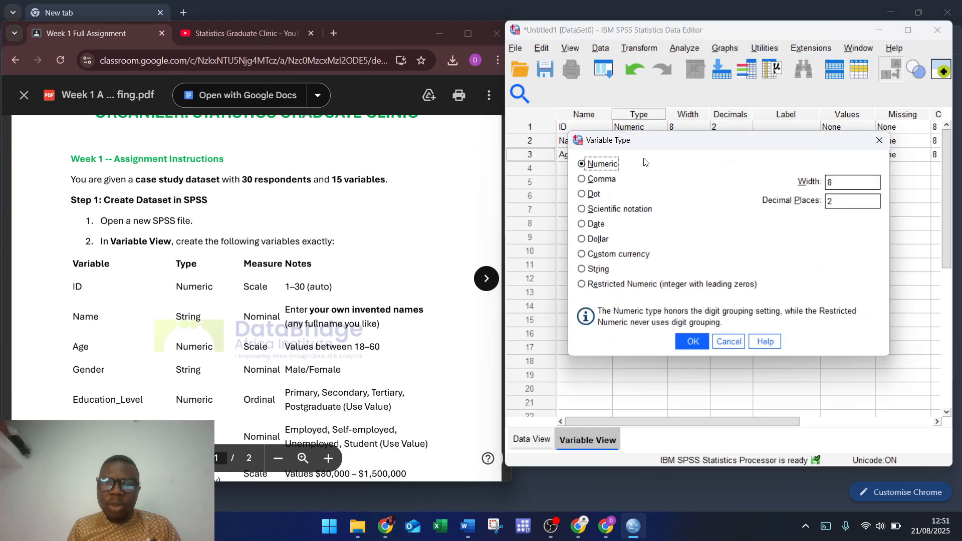
pyautogui.click(869, 207)
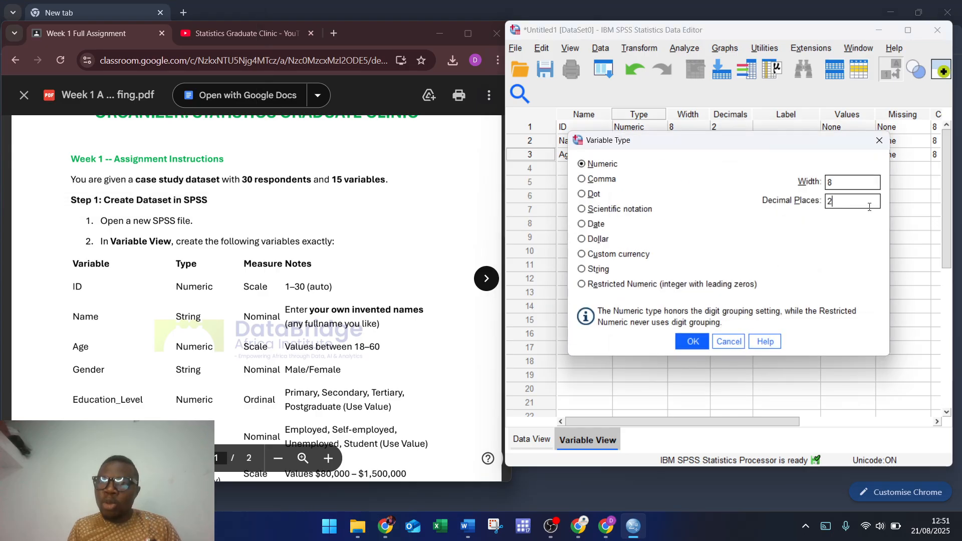
pyautogui.press('BackSpace')
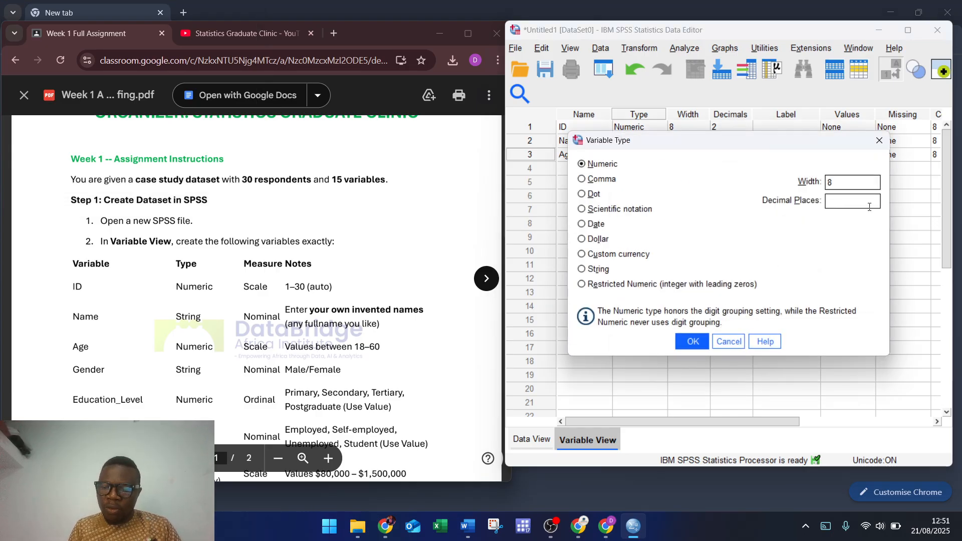
pyautogui.write('0')
pyautogui.click(691, 342)
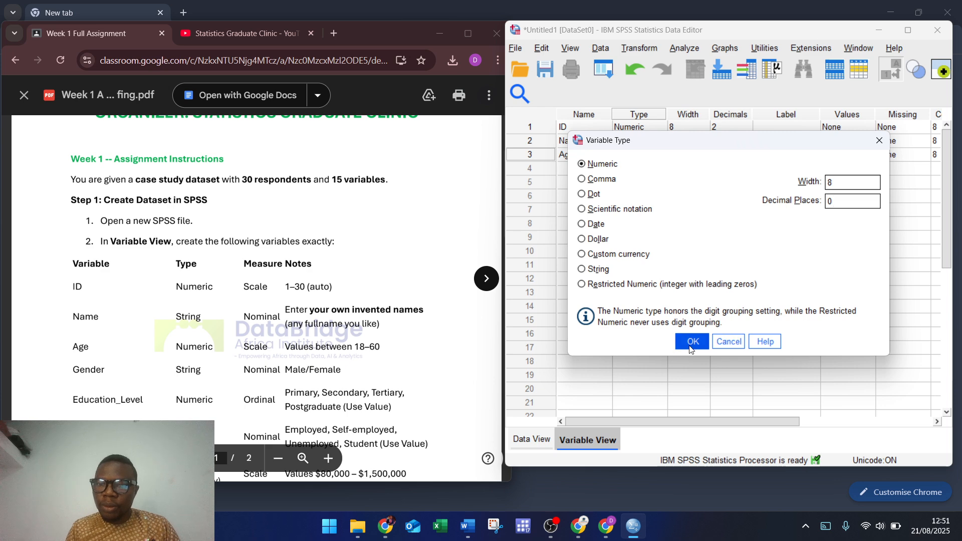
pyautogui.scroll(-5, 331, 326)
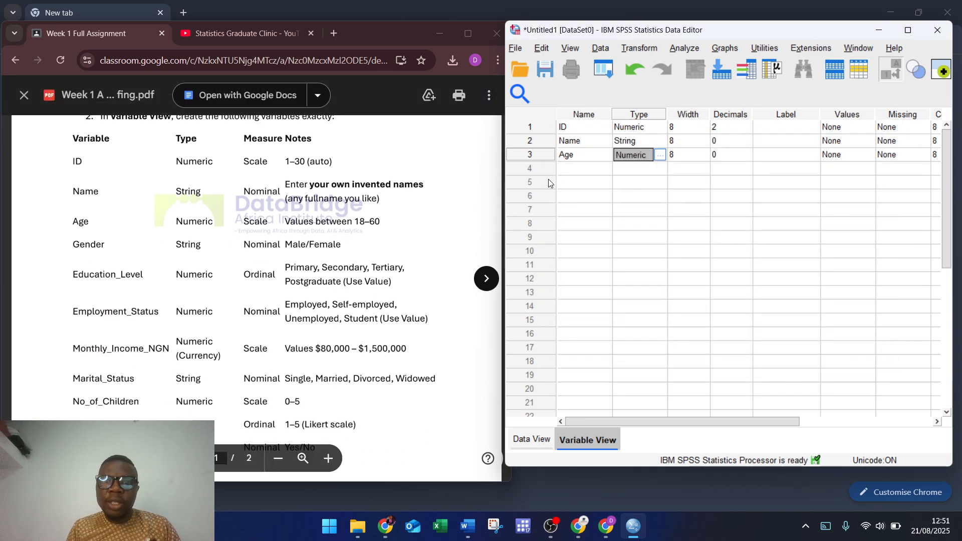
pyautogui.click(564, 170)
# Step: Name the fourth variable Gender and make it a String (width 8)
pyautogui.write('Gender')
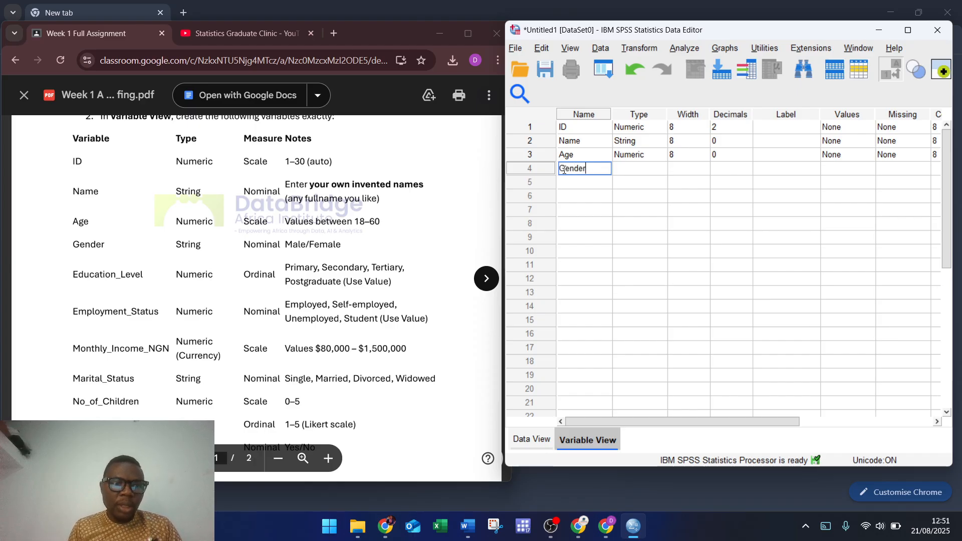
pyautogui.click(657, 172)
pyautogui.click(657, 169)
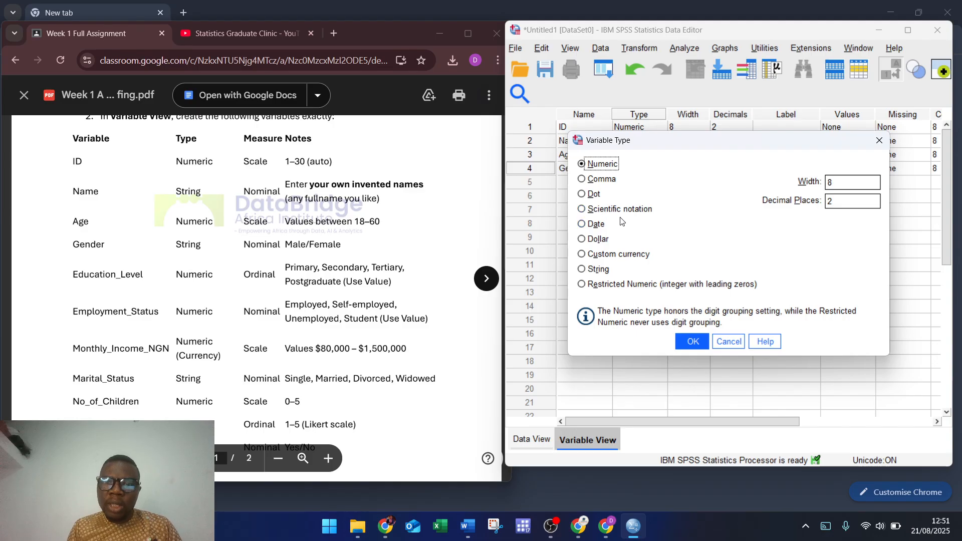
pyautogui.click(597, 270)
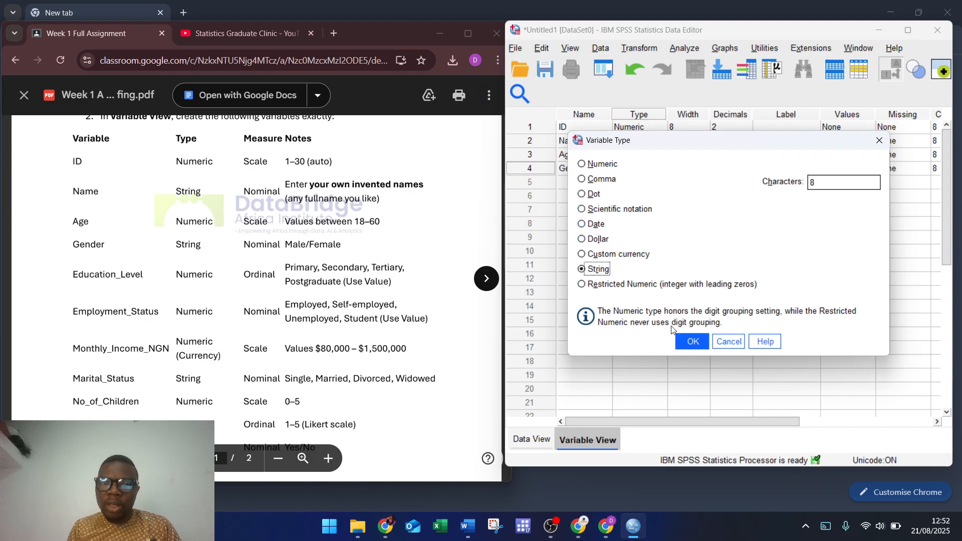
pyautogui.click(691, 341)
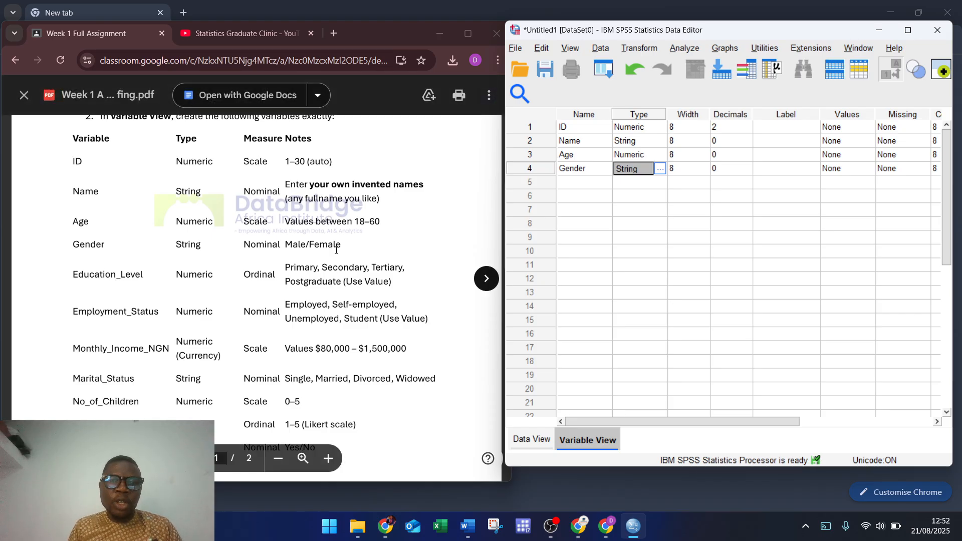
pyautogui.click(564, 183)
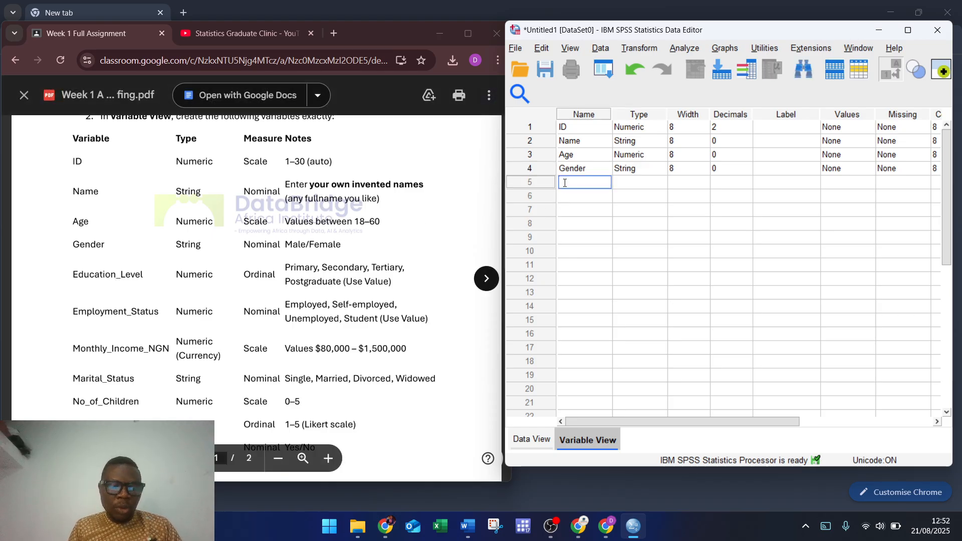
# Step: Replace the illegal name 'Educational Level' with Educational_Level, labelled Educational Level
pyautogui.write('Educat')
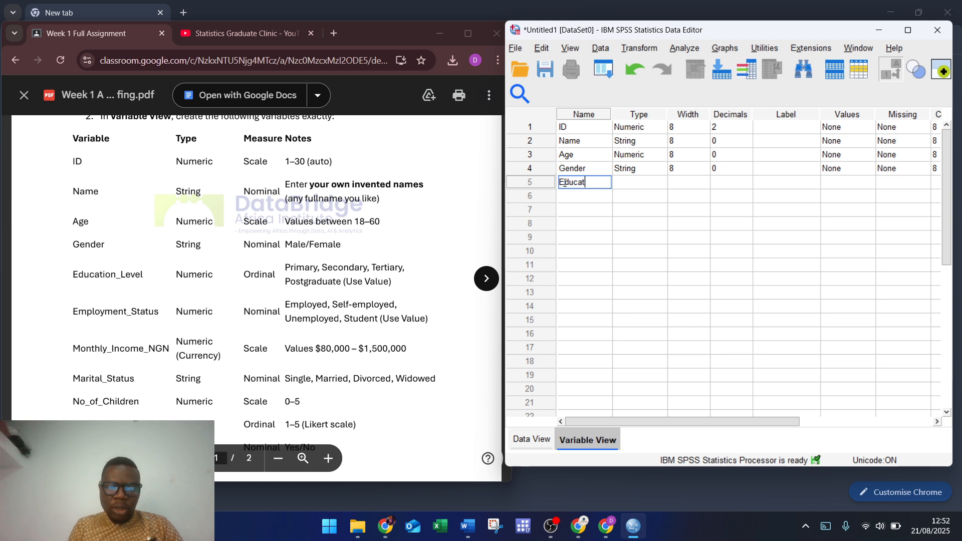
pyautogui.write('ional Lev')
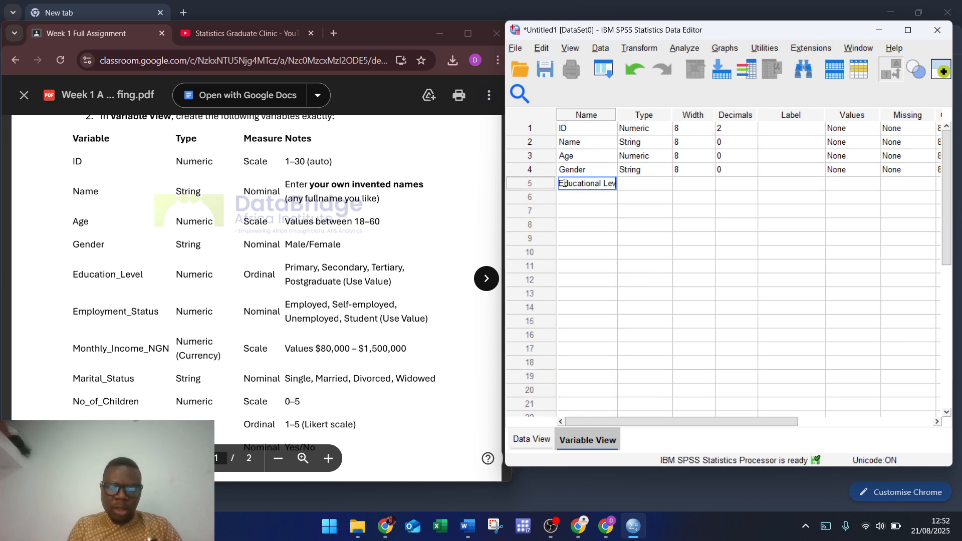
pyautogui.write('el')
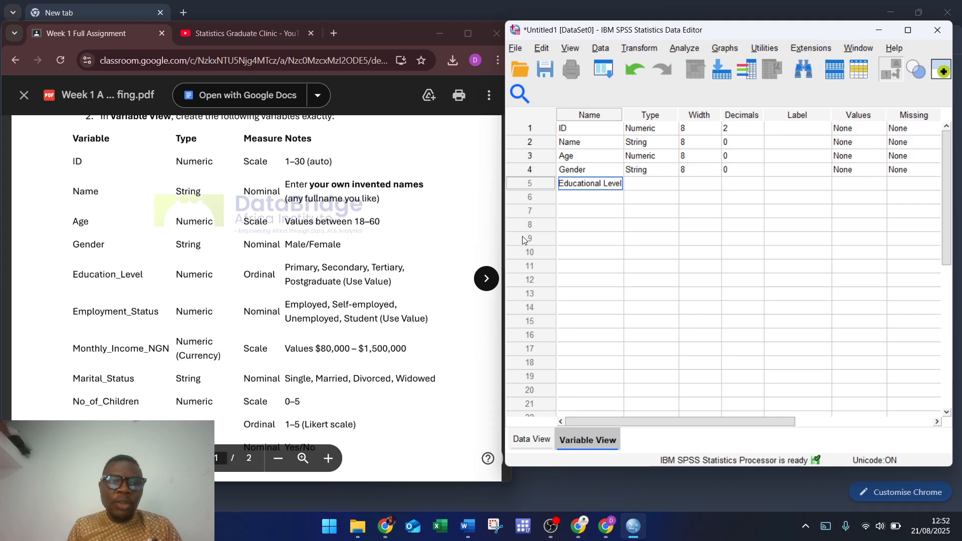
pyautogui.click(675, 186)
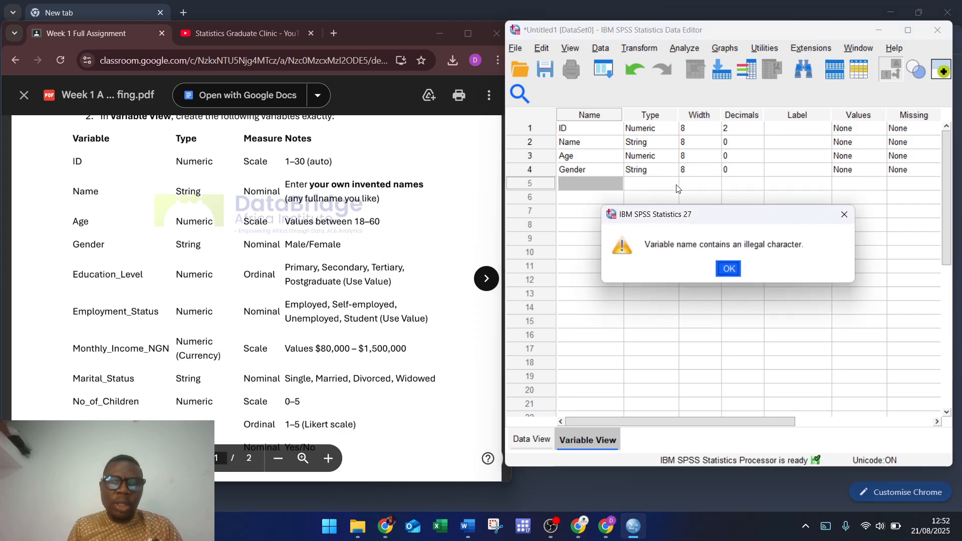
pyautogui.click(727, 269)
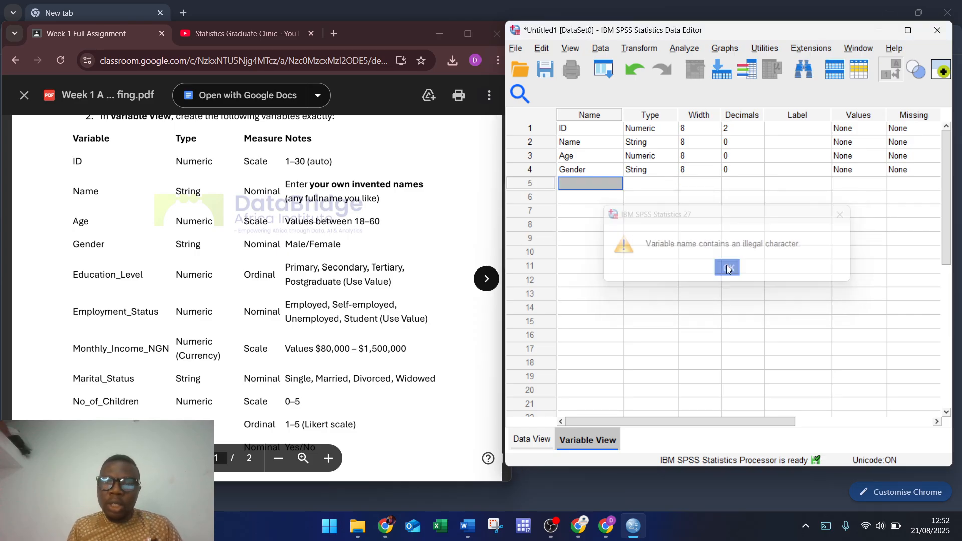
pyautogui.click(568, 185)
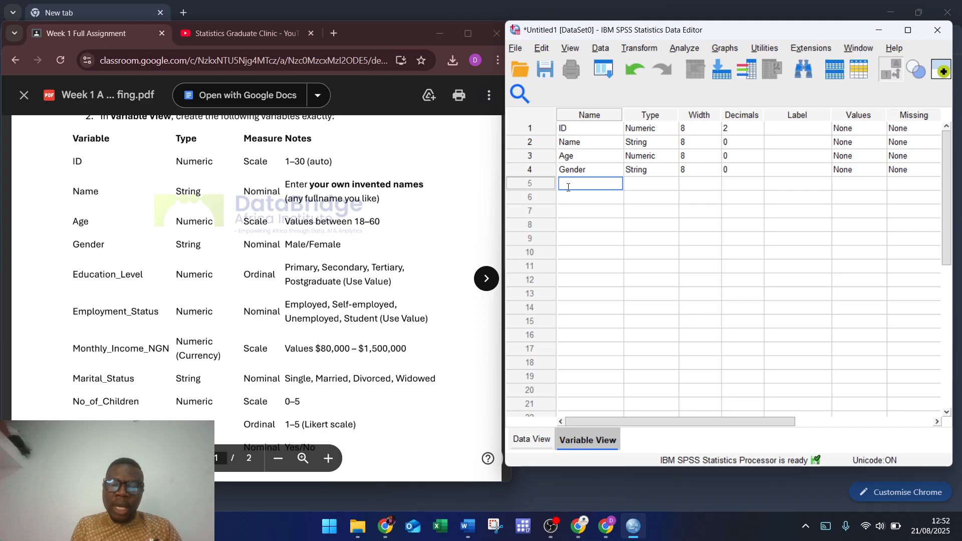
pyautogui.write('Edu')
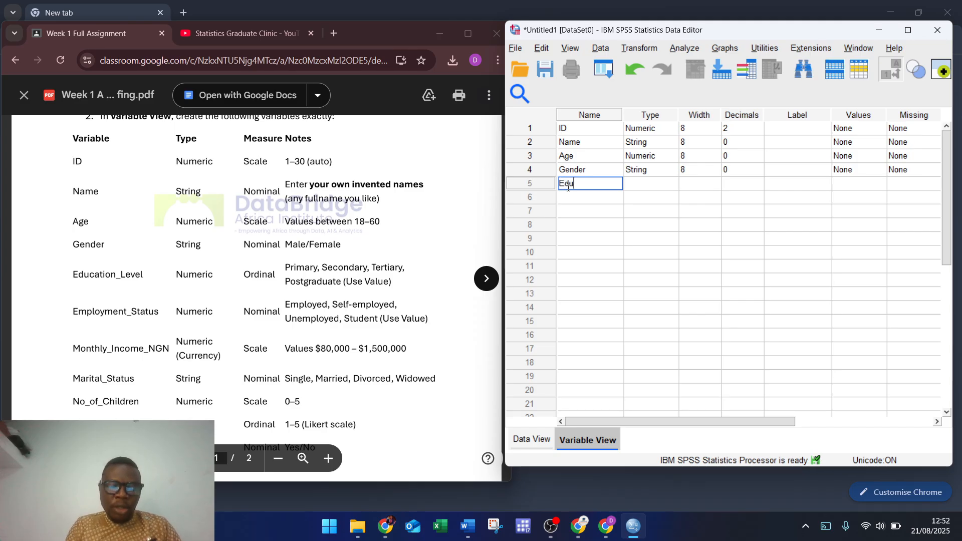
pyautogui.write('cational')
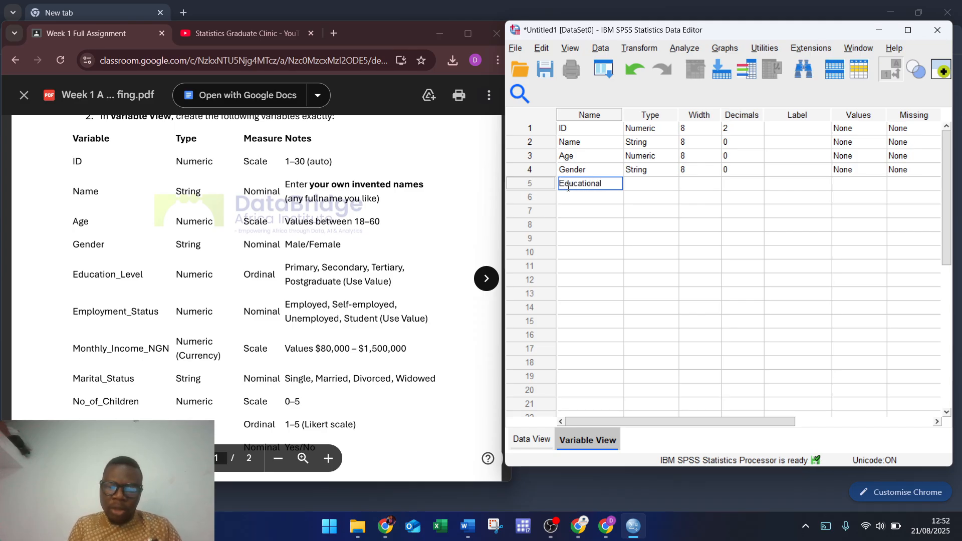
pyautogui.write('_Level')
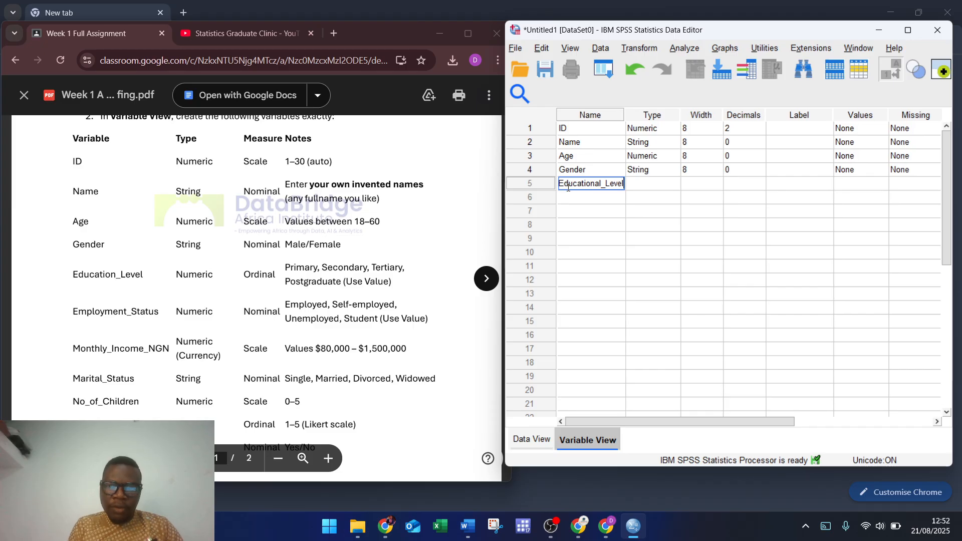
pyautogui.click(798, 185)
pyautogui.write('E')
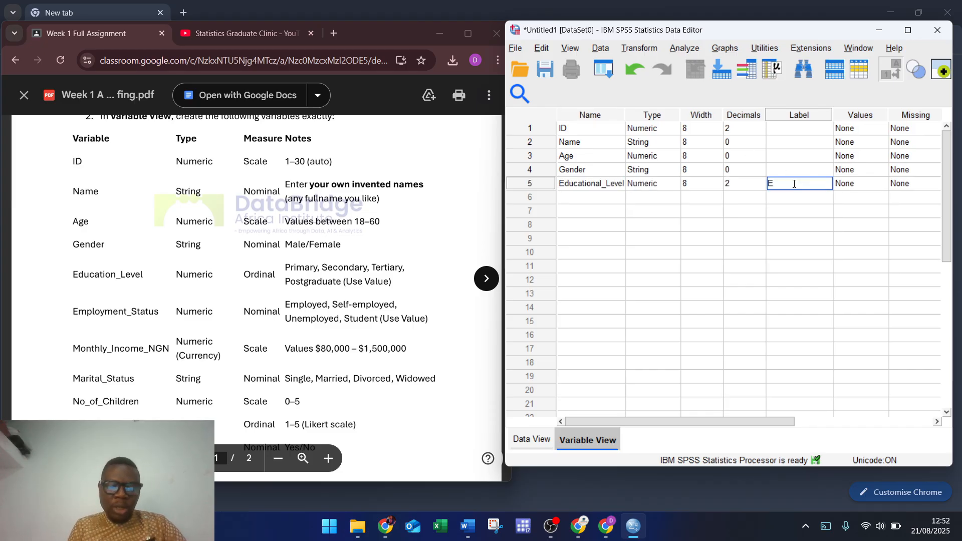
pyautogui.write('ducational ')
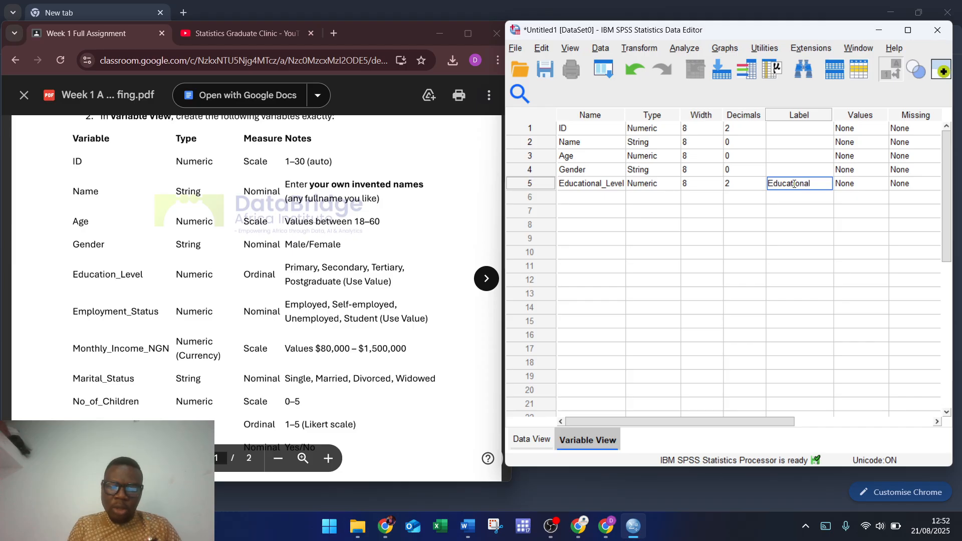
pyautogui.write('Level')
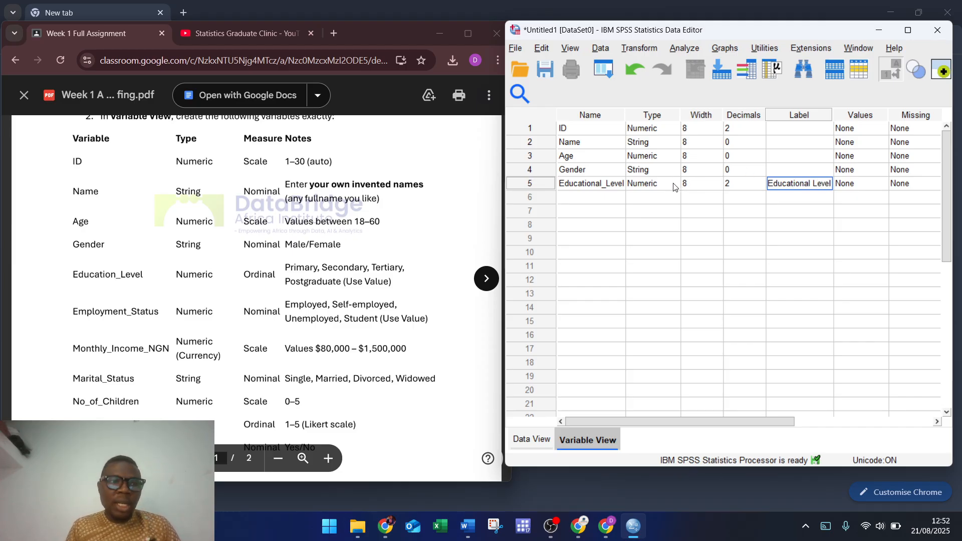
# Step: Add Employment_Status as the sixth variable, labelled 'Employement Status'
pyautogui.click(602, 197)
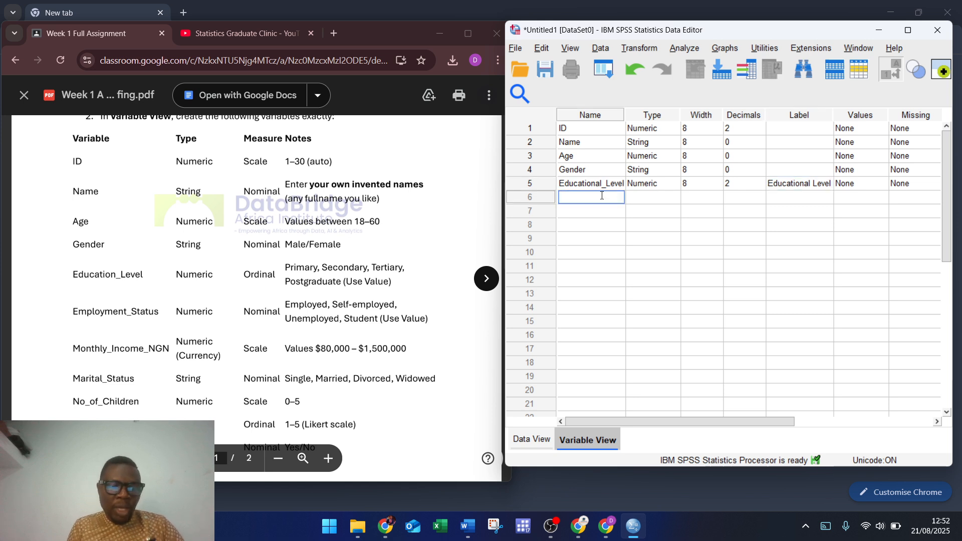
pyautogui.write('Employ')
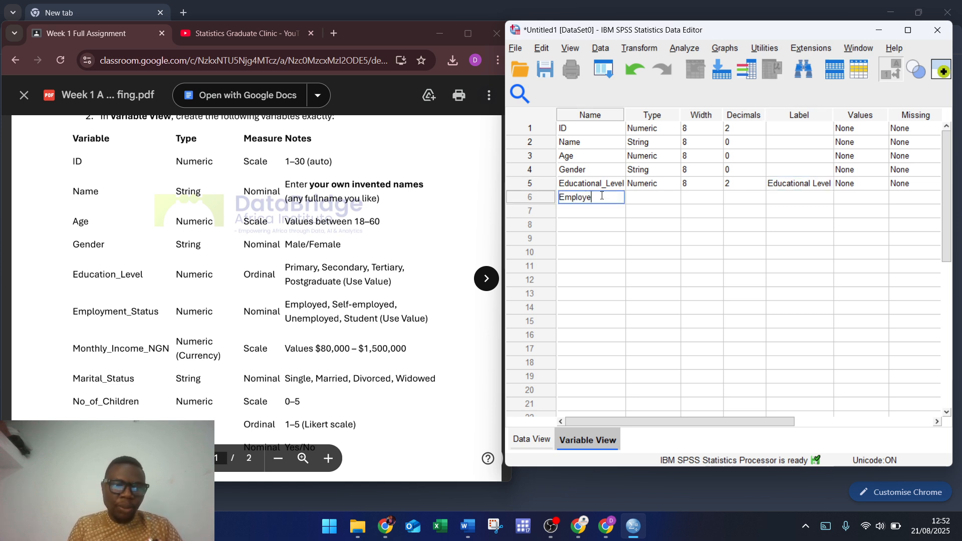
pyautogui.write('ment')
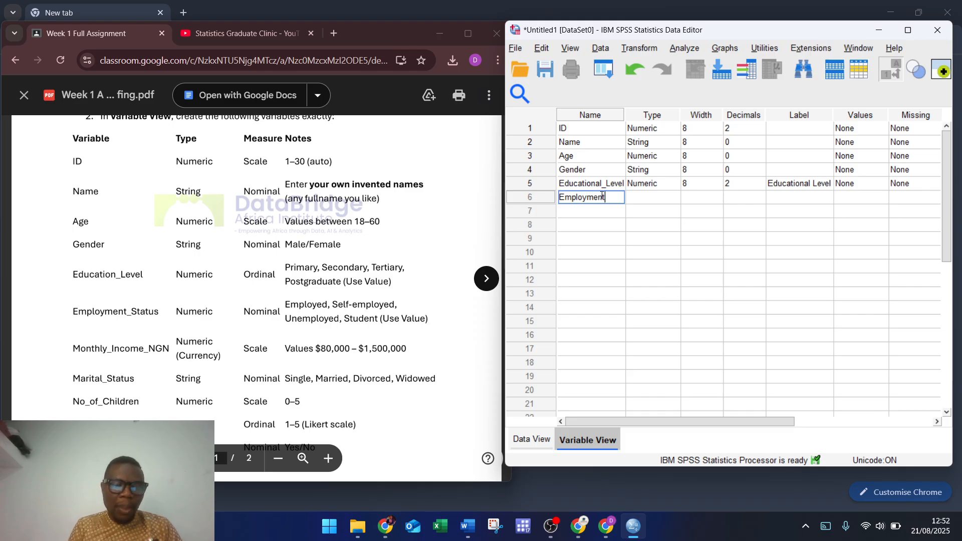
pyautogui.write('_State')
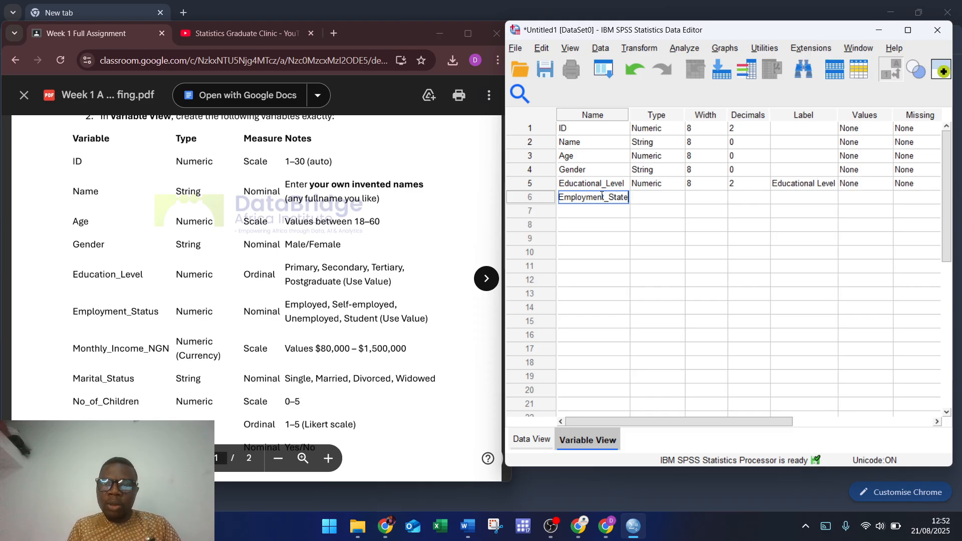
pyautogui.press('BackSpace')
pyautogui.write('us')
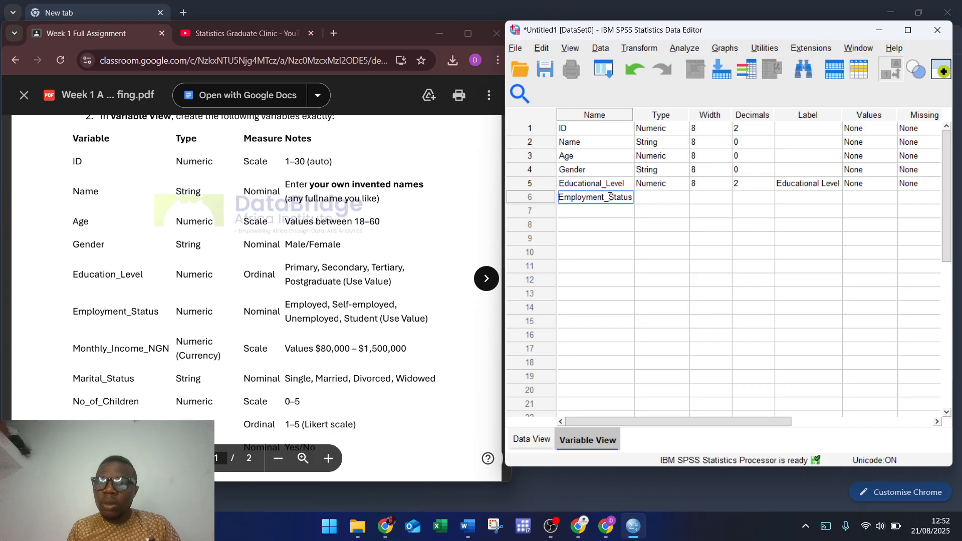
pyautogui.click(786, 200)
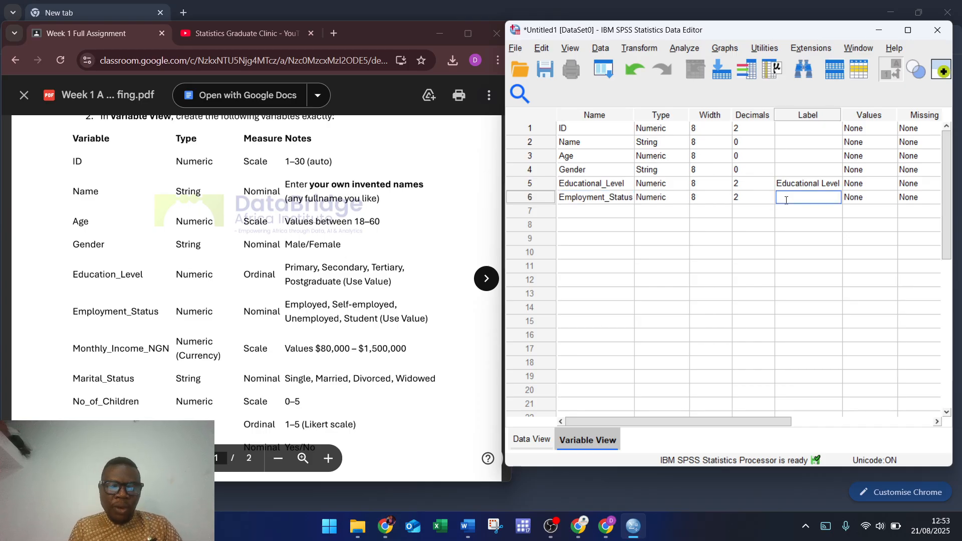
pyautogui.write('Employeme')
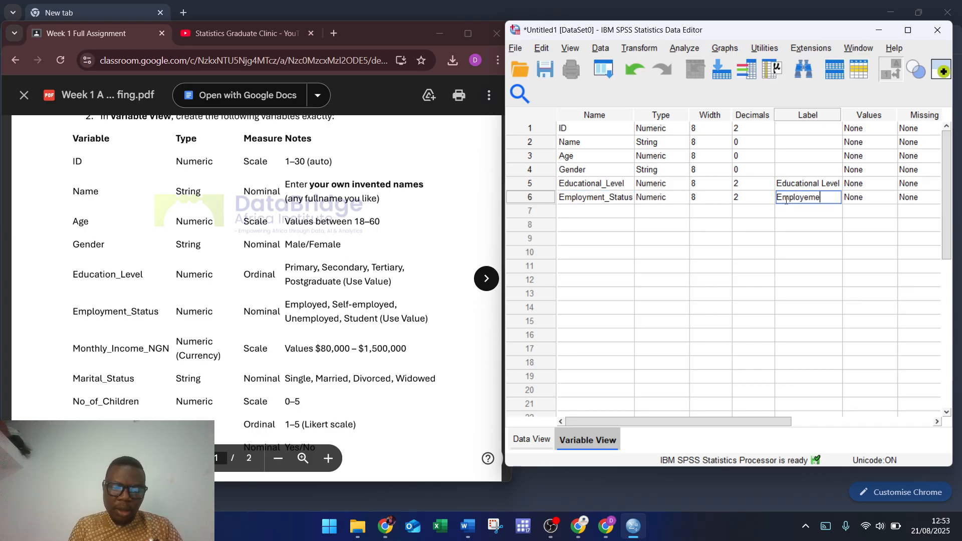
pyautogui.write('nt Status')
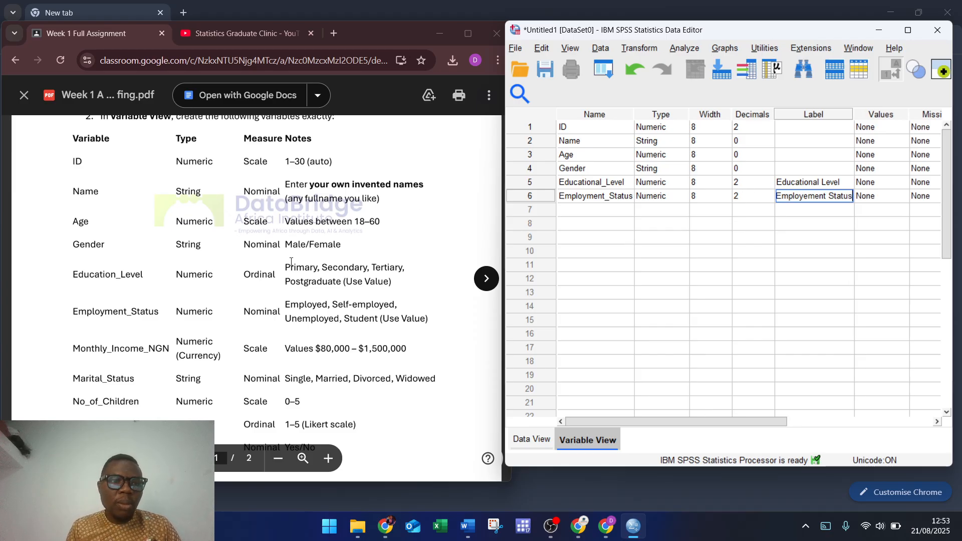
pyautogui.scroll(-3, 288, 266)
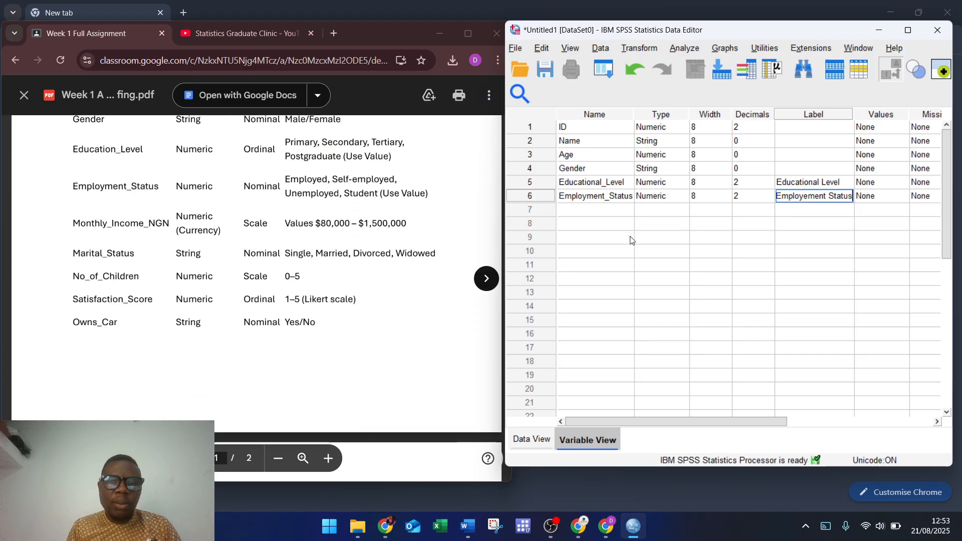
# Step: Enter Monthly_Income_USD as the seventh variable's name
pyautogui.click(603, 215)
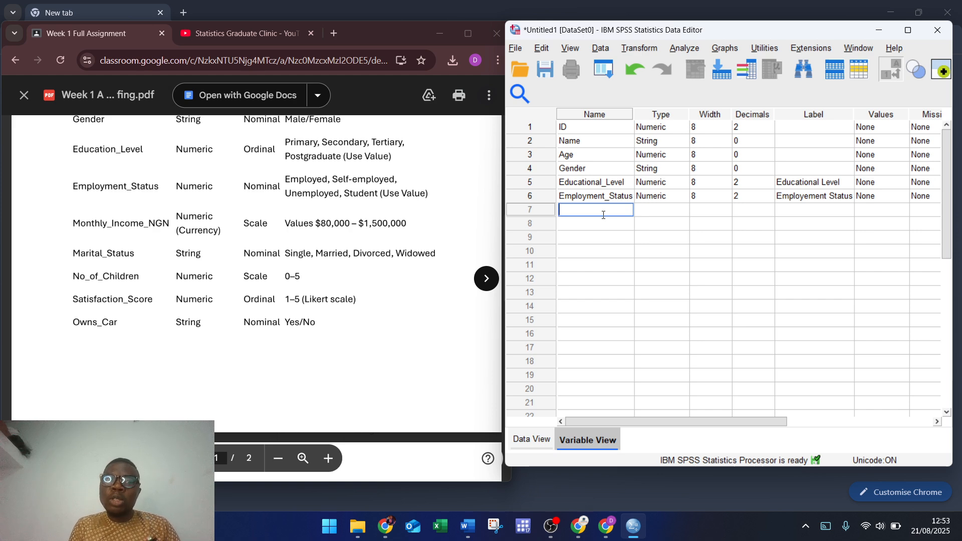
pyautogui.write('Monthly')
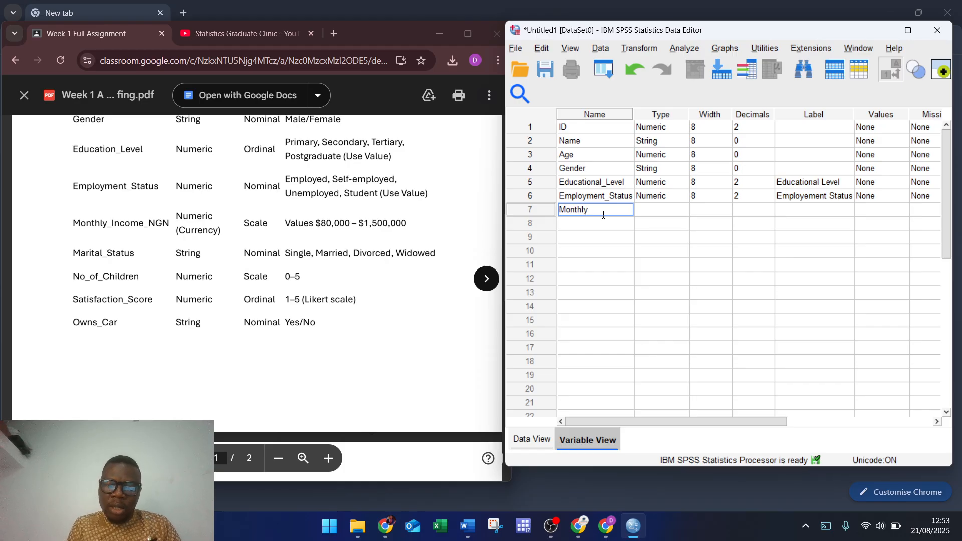
pyautogui.write('_Income_')
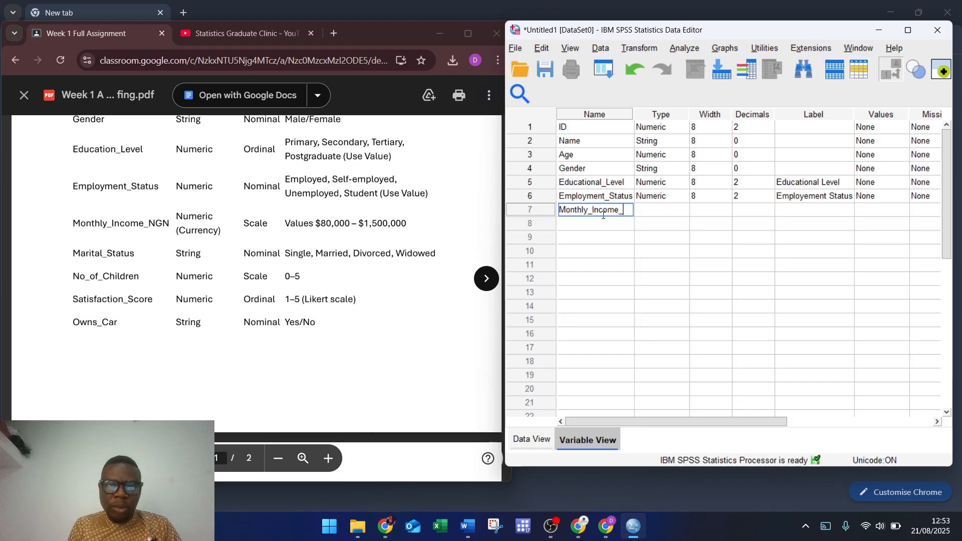
pyautogui.write('SD')
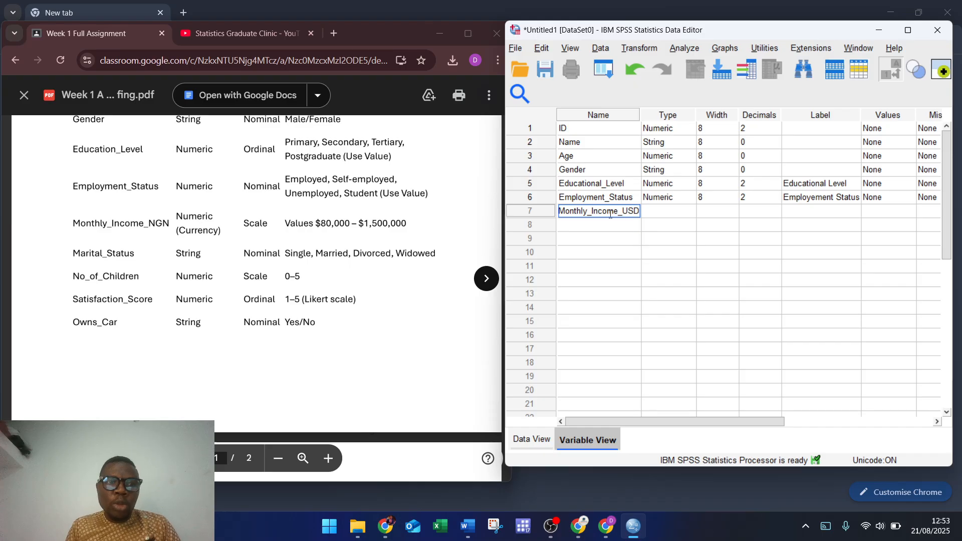
pyautogui.click(683, 212)
# Step: Give Monthly_Income_USD the Dollar type with width 15 and 2 decimals
pyautogui.click(691, 211)
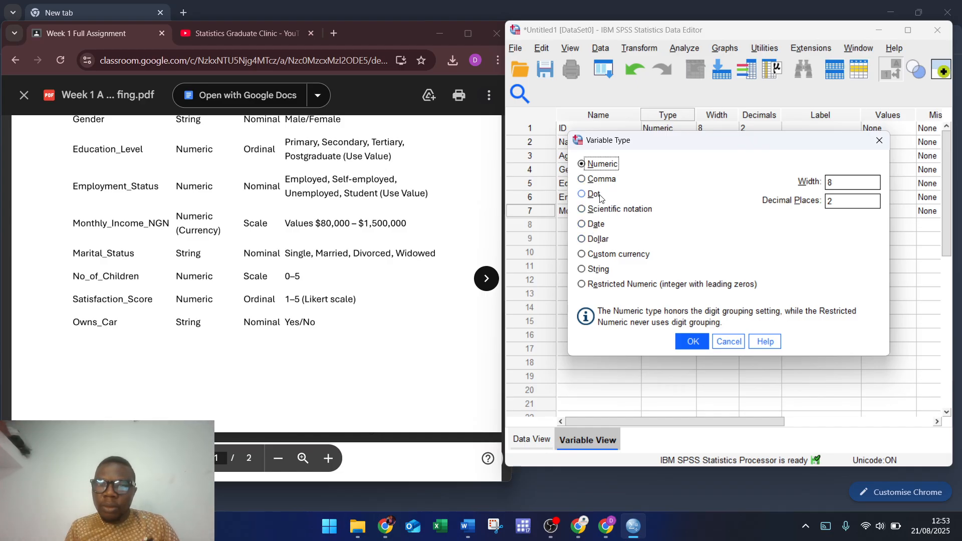
pyautogui.click(614, 254)
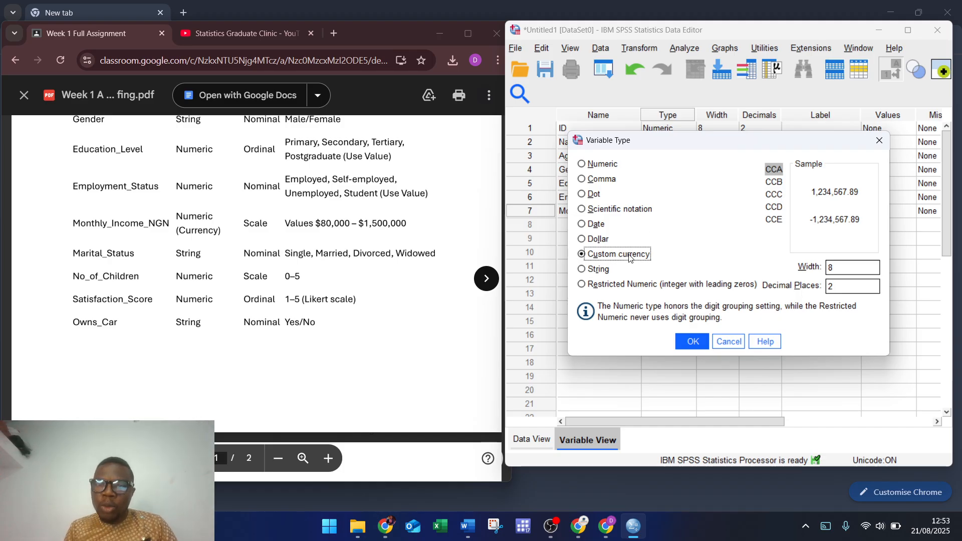
pyautogui.click(600, 181)
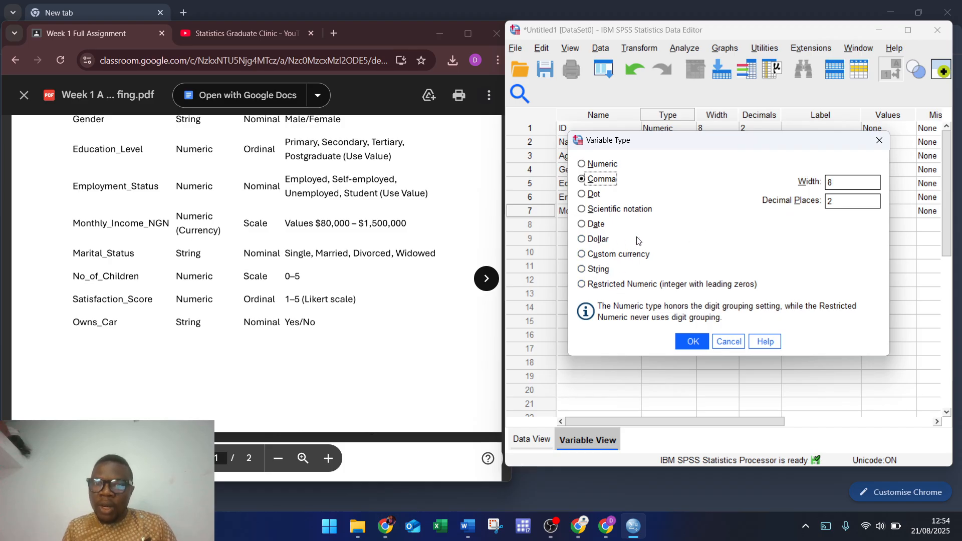
pyautogui.click(600, 240)
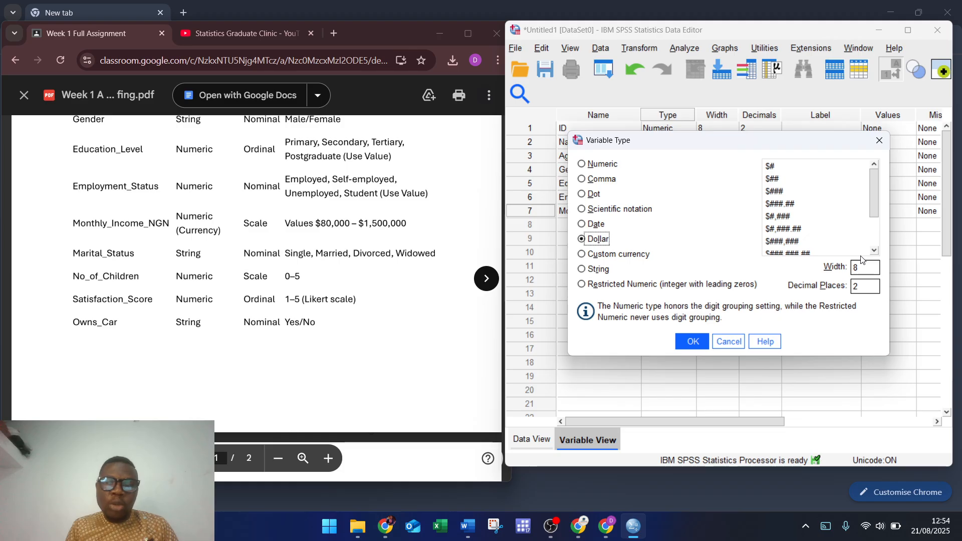
pyautogui.click(866, 270)
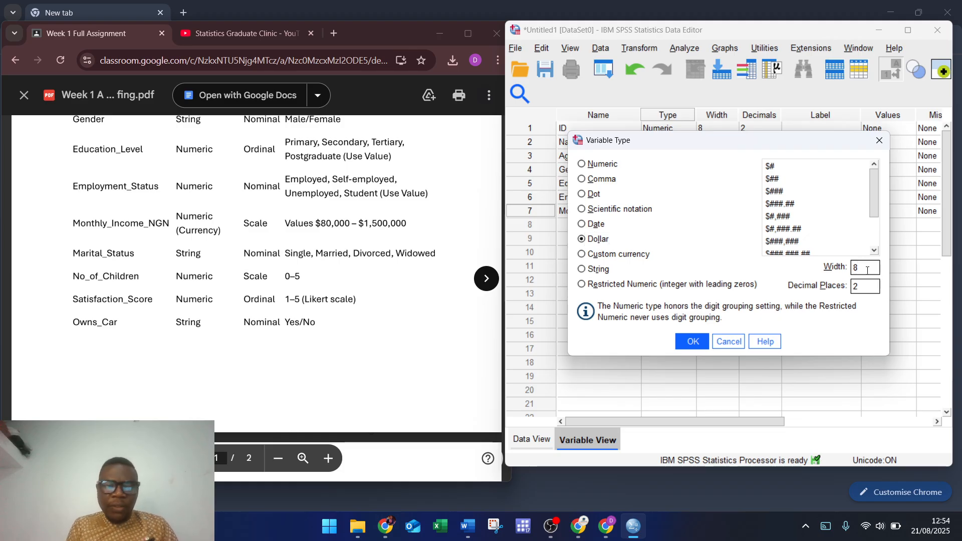
pyautogui.press('BackSpace')
pyautogui.write('15')
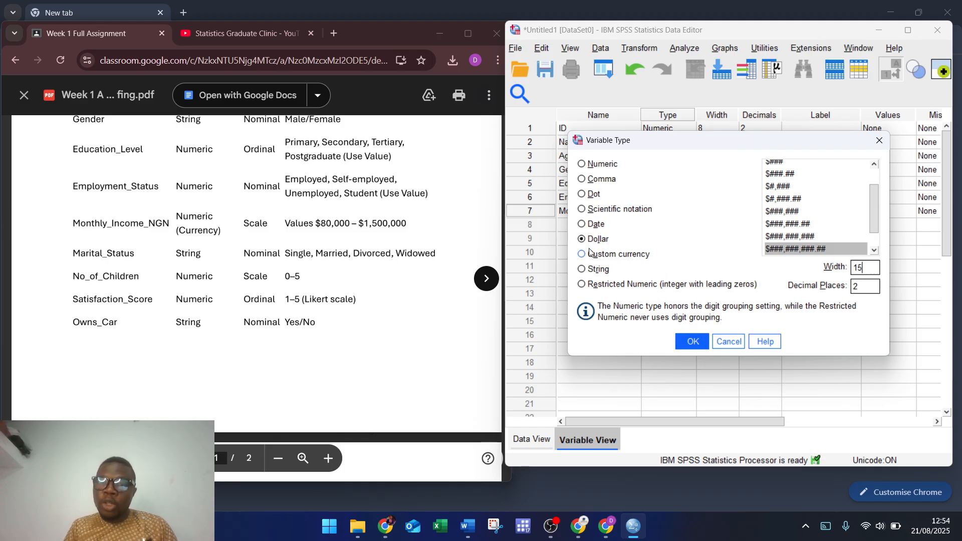
pyautogui.click(693, 338)
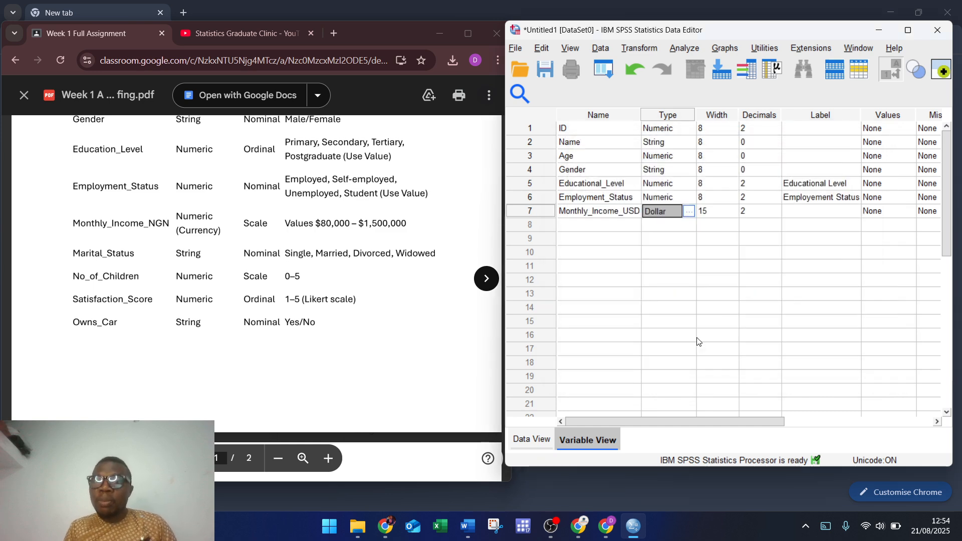
# Step: Label Monthly_Income_USD as 'Monthly Income Currency (USD)'
pyautogui.click(809, 212)
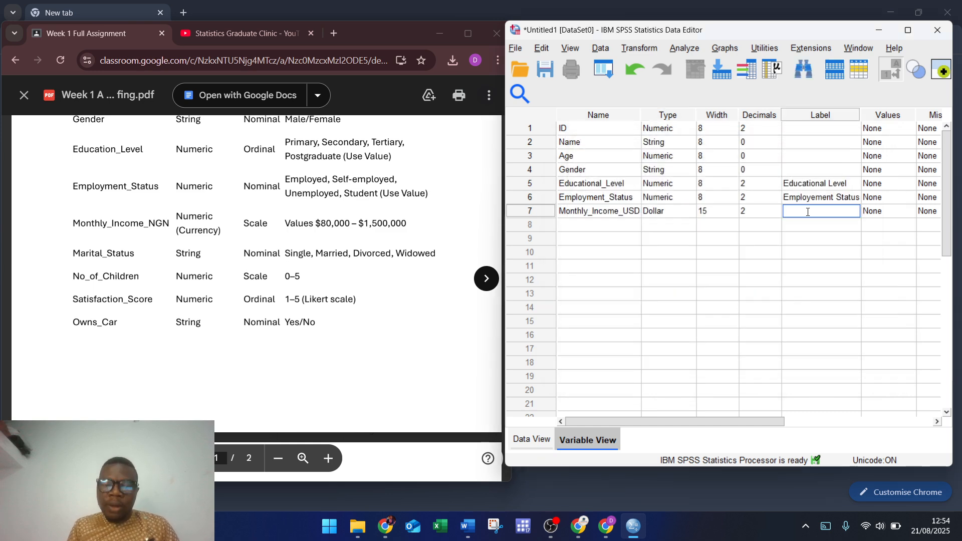
pyautogui.write('Month')
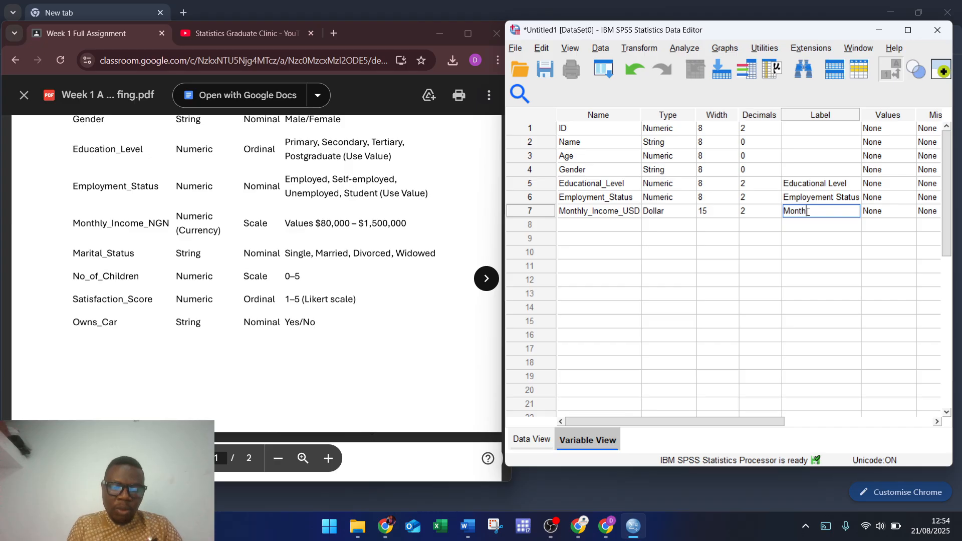
pyautogui.write('ly Inco')
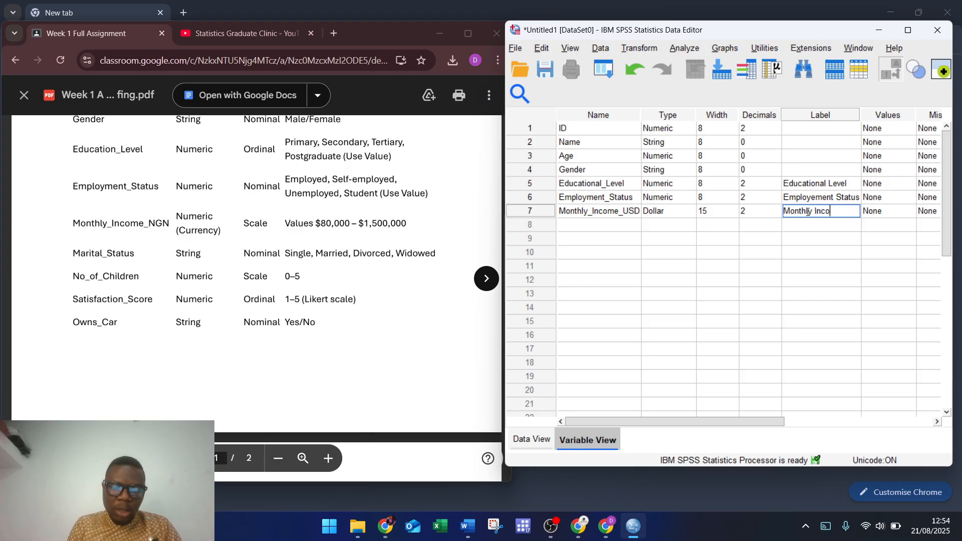
pyautogui.write('me Currency')
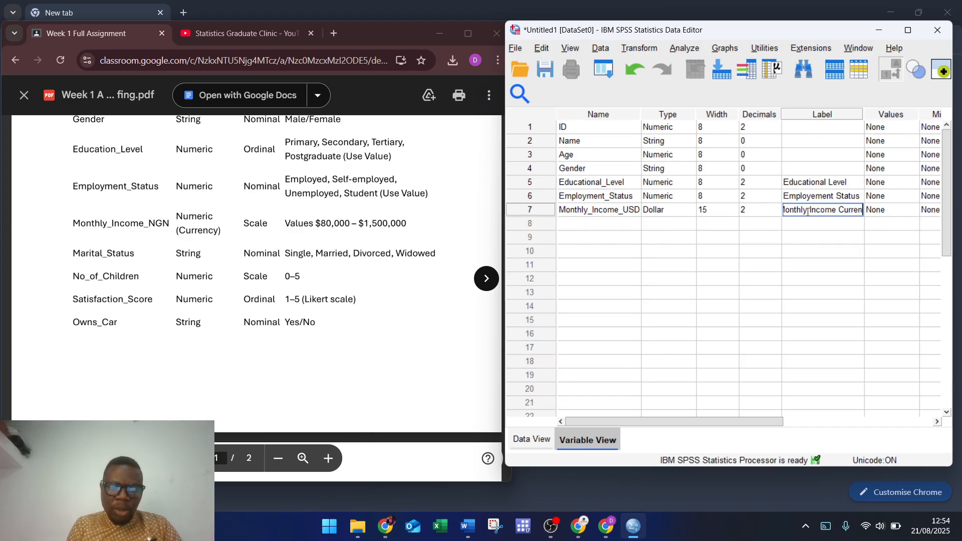
pyautogui.write(' I')
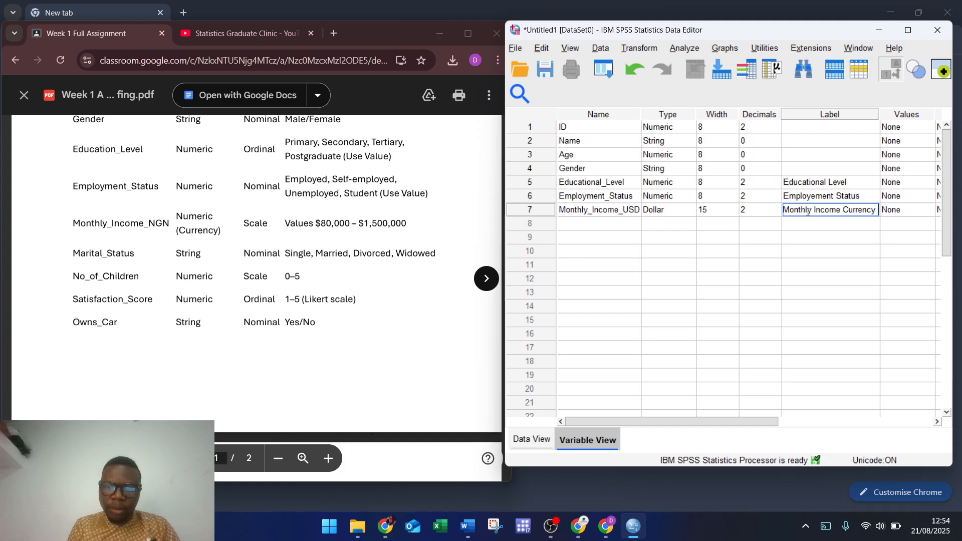
pyautogui.write('(')
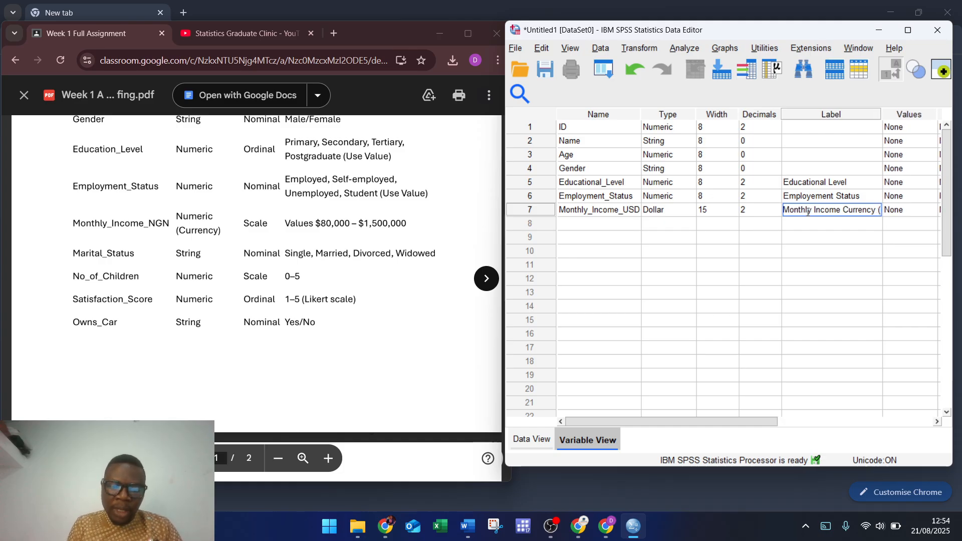
pyautogui.write('USD')
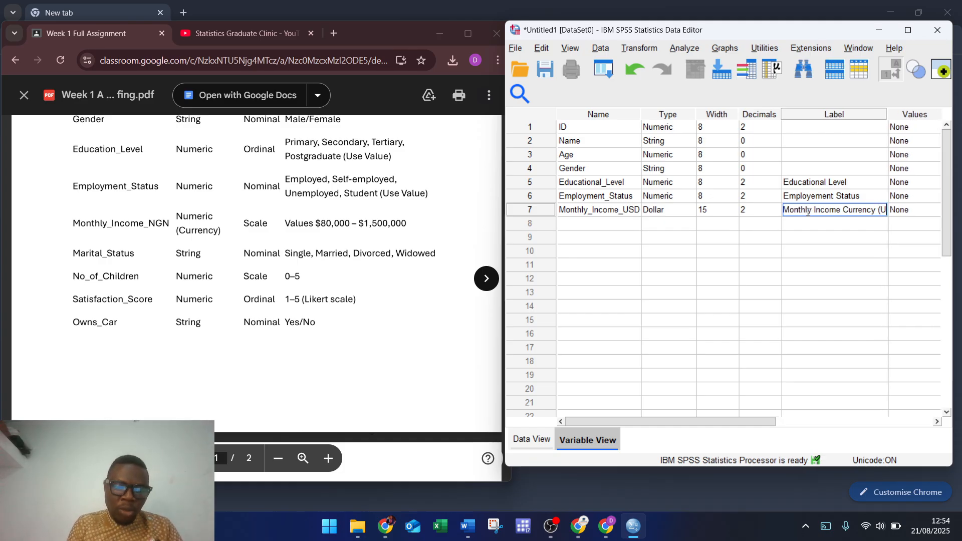
pyautogui.write(')')
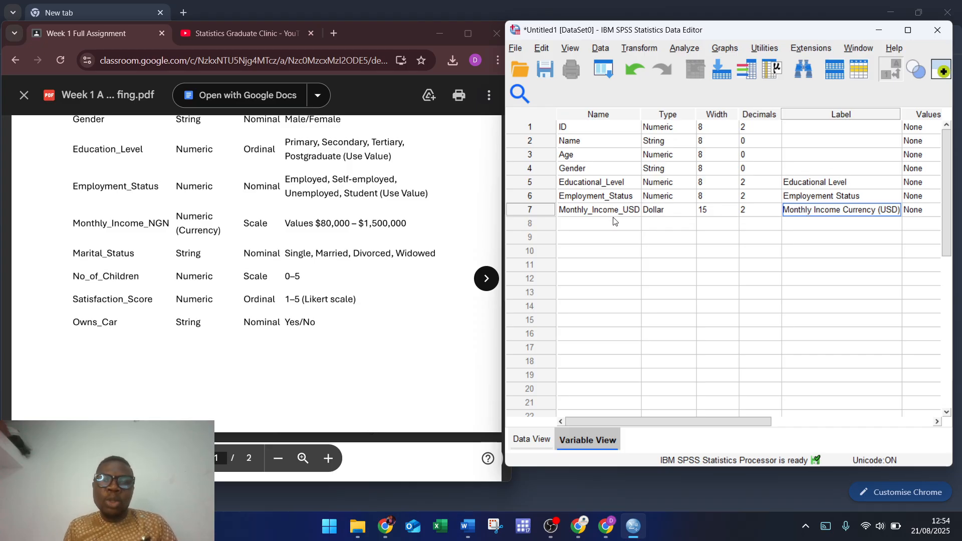
pyautogui.click(577, 225)
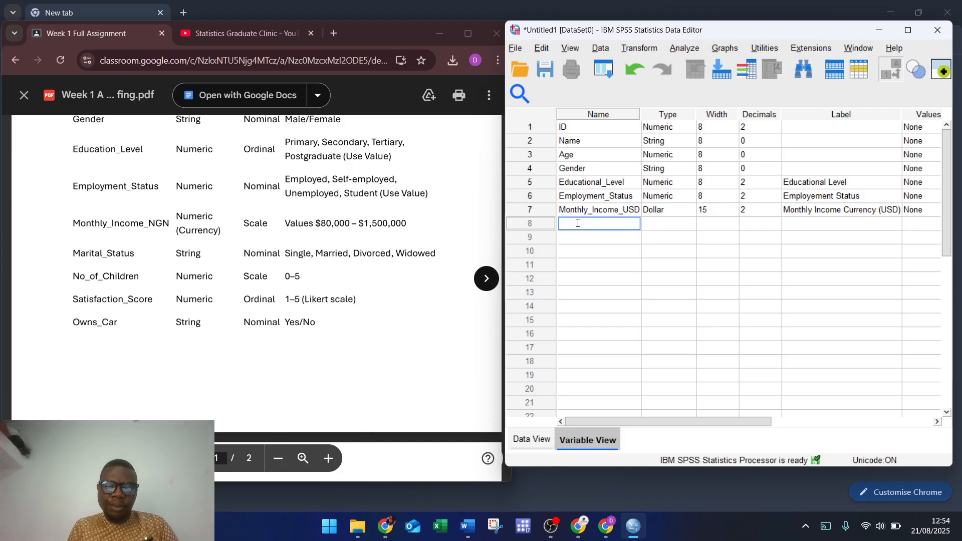
# Step: Add M_S in row 8 with the label Marital Status
pyautogui.write('M_S')
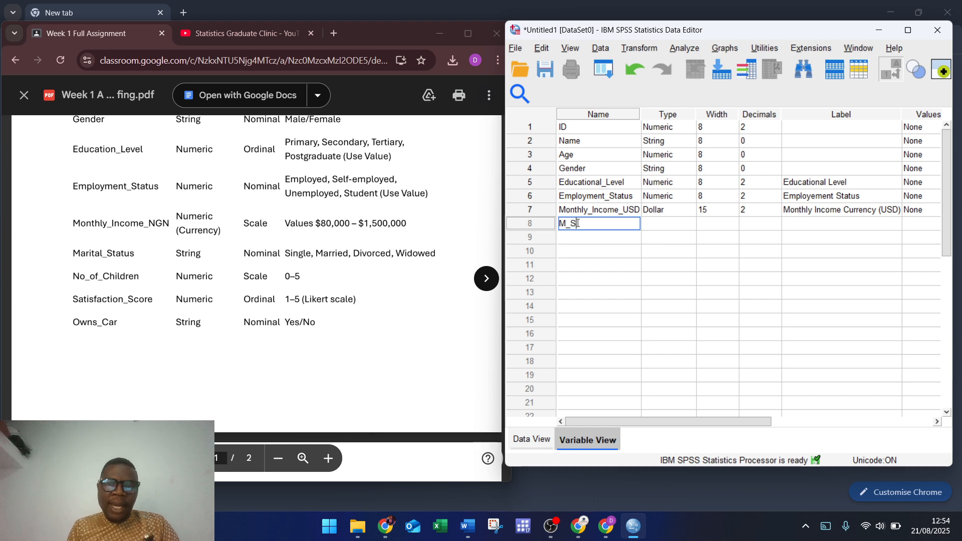
pyautogui.click(803, 225)
pyautogui.write('Ma')
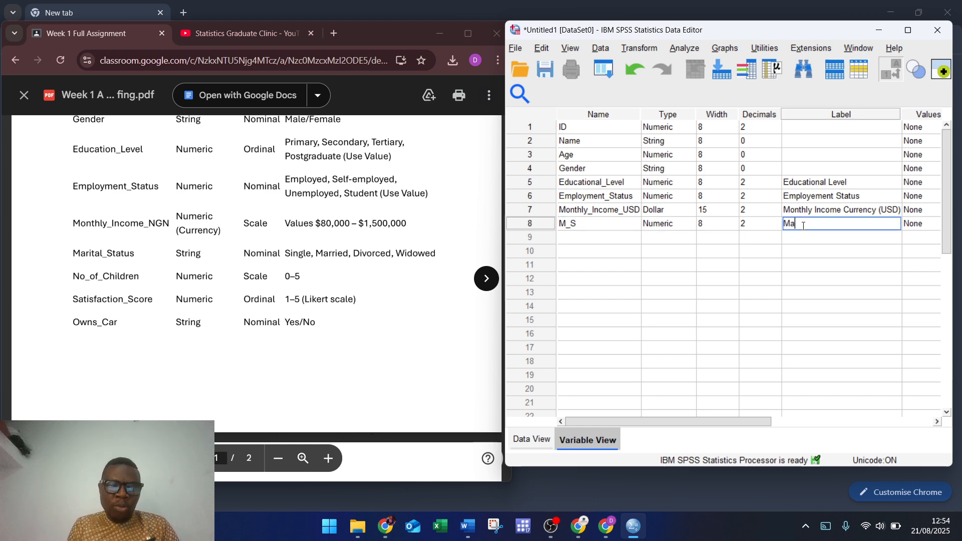
pyautogui.write('rital Status')
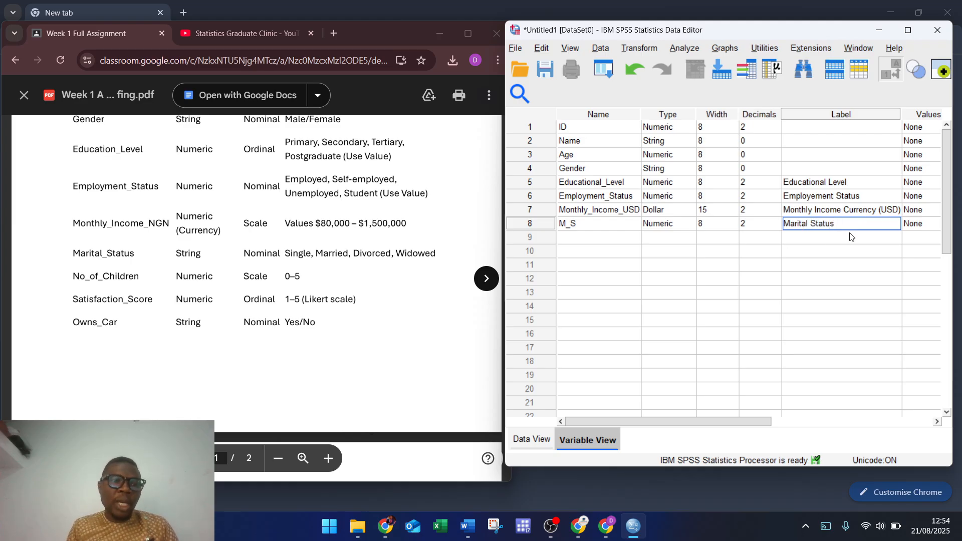
pyautogui.click(590, 241)
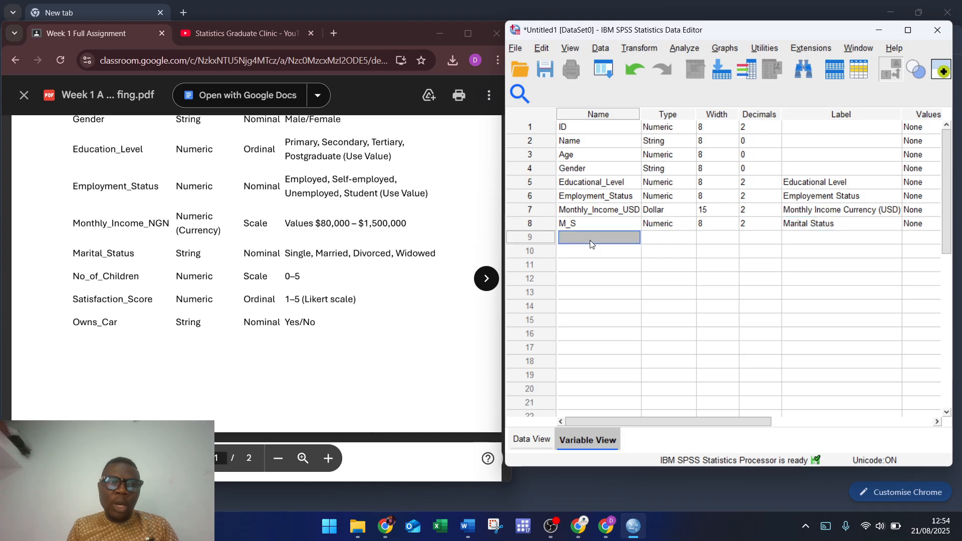
# Step: Add No_Children labelled Number of Children, then name row 10 Satisfaction
pyautogui.write('No_Children')
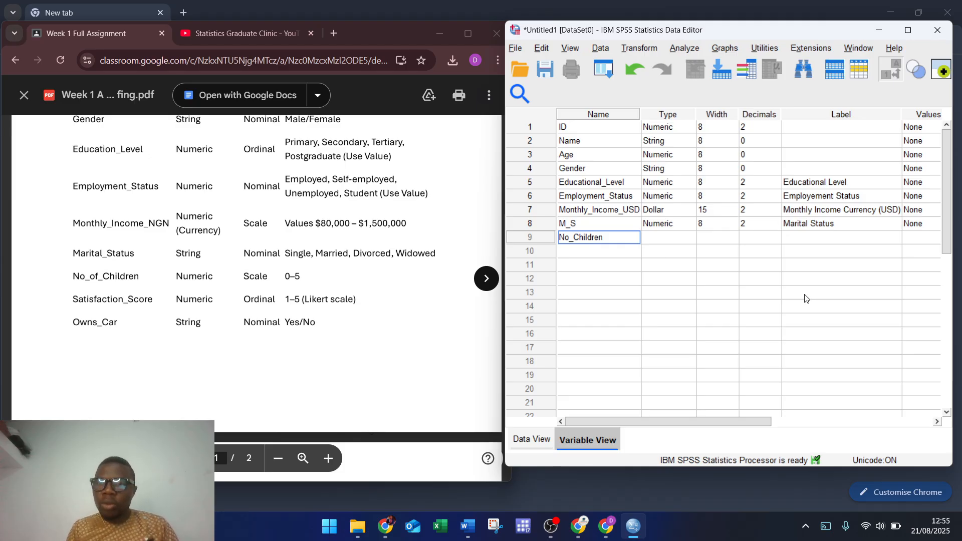
pyautogui.click(808, 239)
pyautogui.write('N')
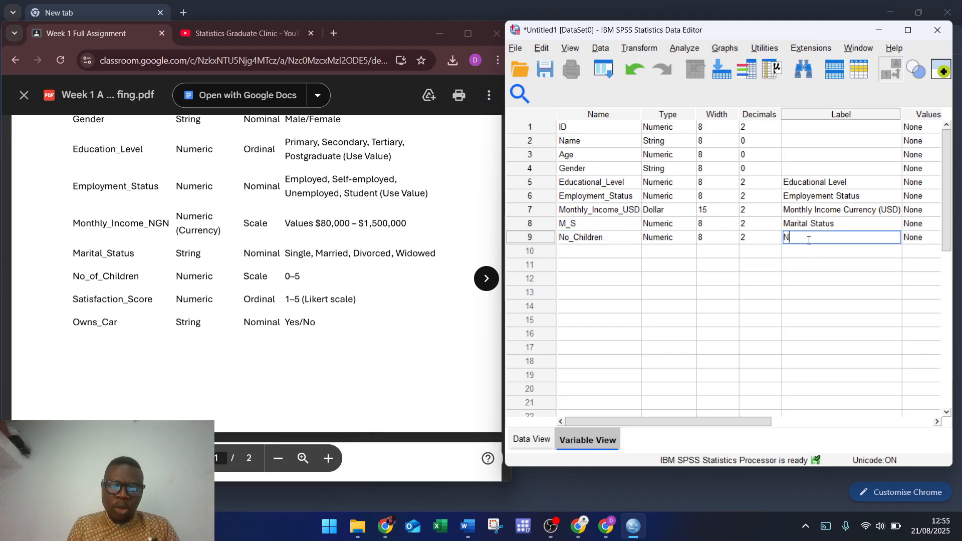
pyautogui.write('umber of ')
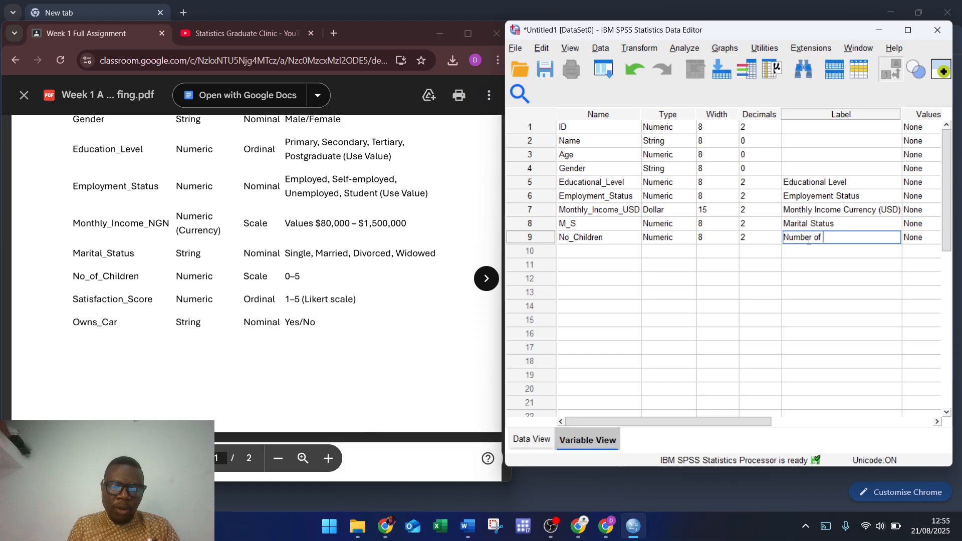
pyautogui.write('Children')
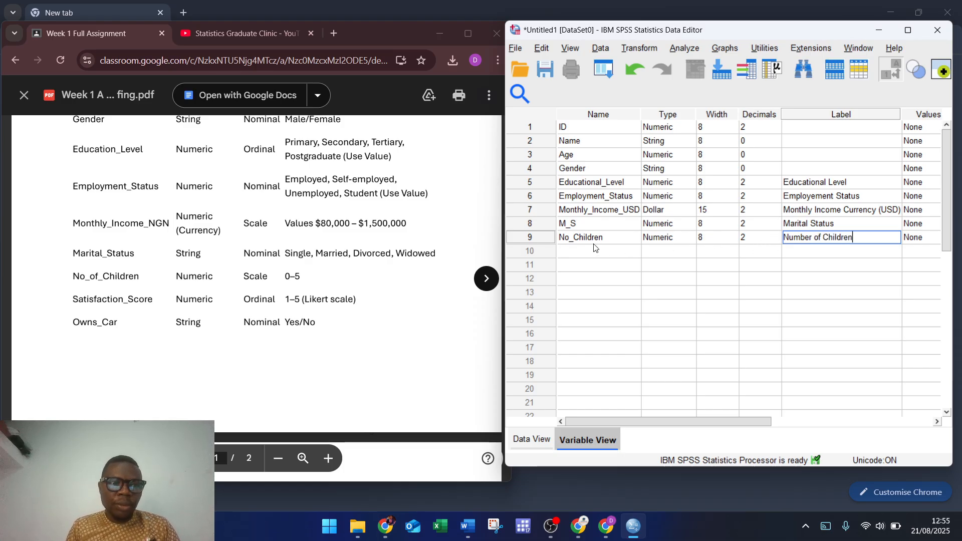
pyautogui.click(582, 254)
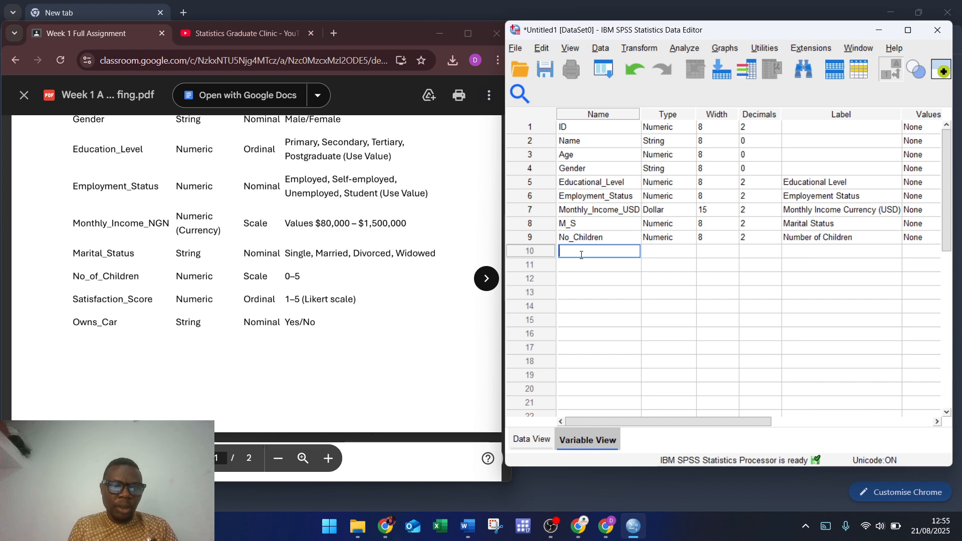
pyautogui.write('S')
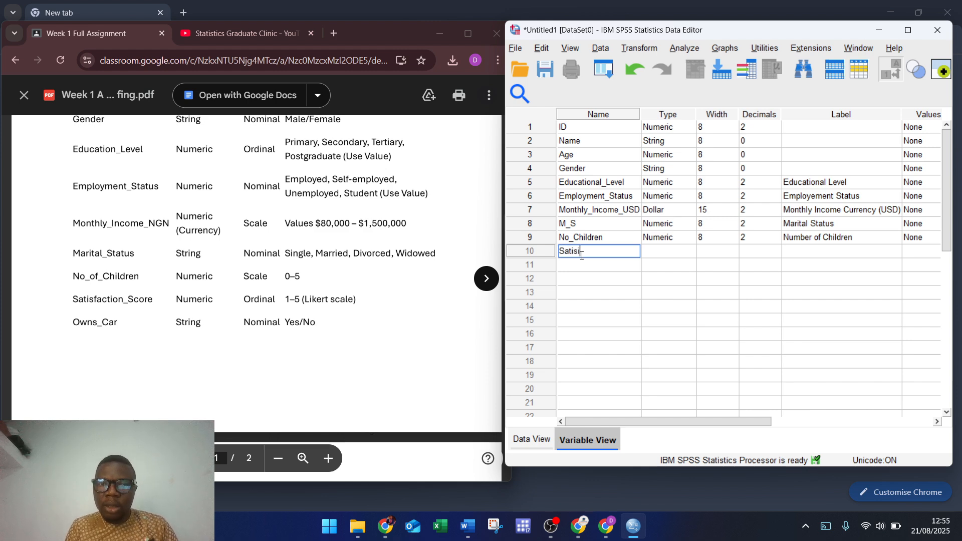
pyautogui.write('atisfaction')
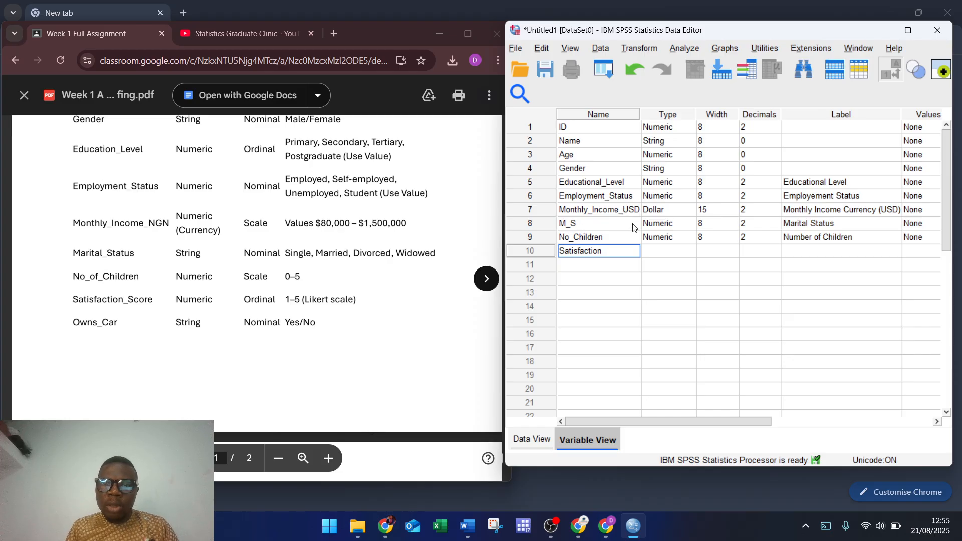
# Step: Change M_S from Numeric to String type in row 8
pyautogui.click(674, 225)
pyautogui.click(694, 225)
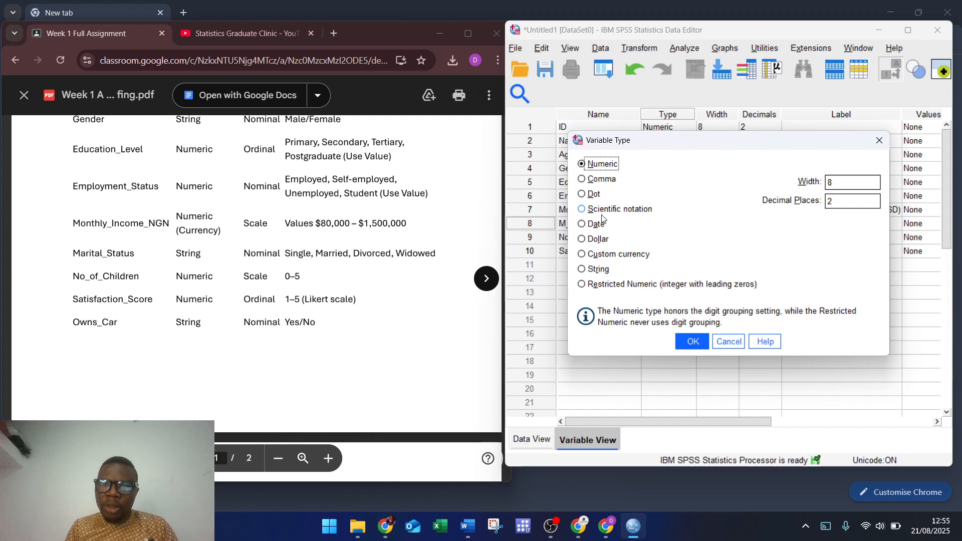
pyautogui.click(602, 271)
pyautogui.click(603, 272)
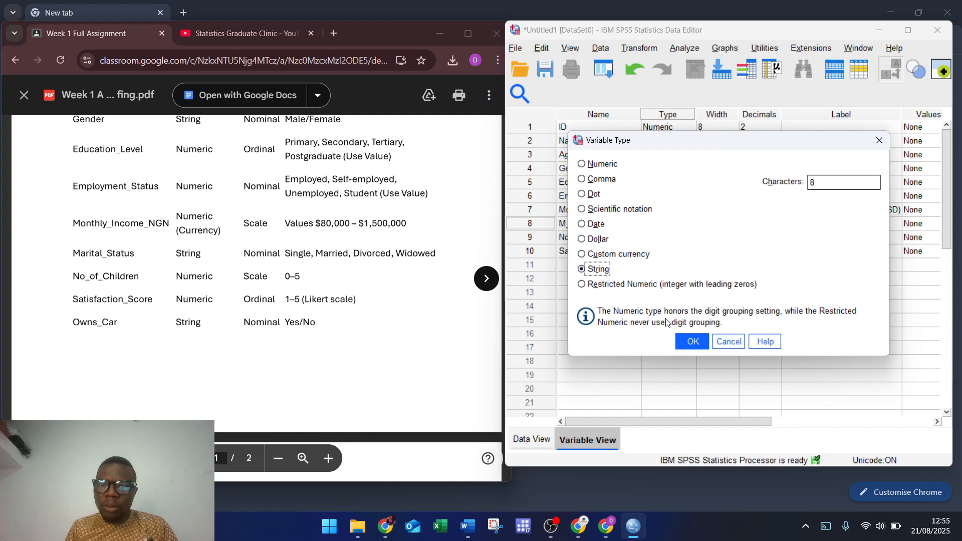
pyautogui.click(692, 342)
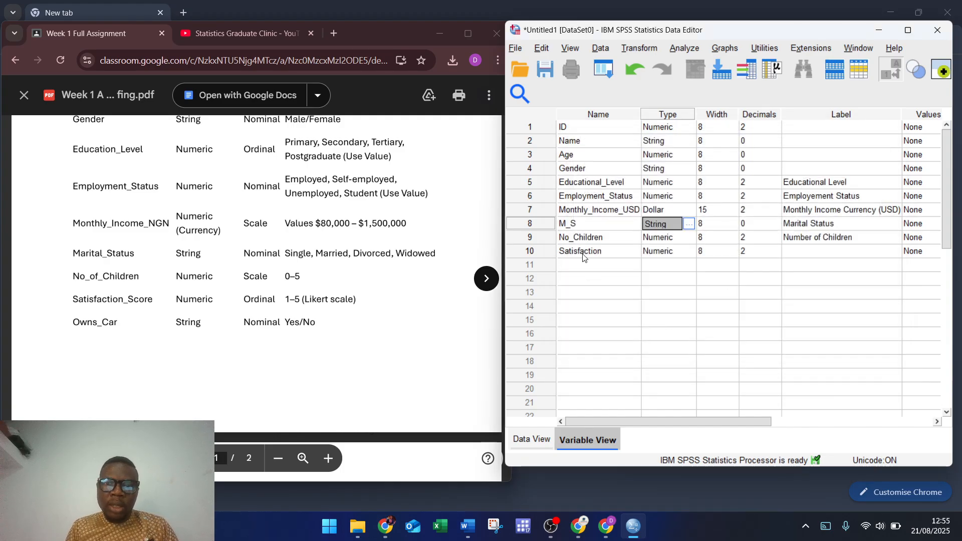
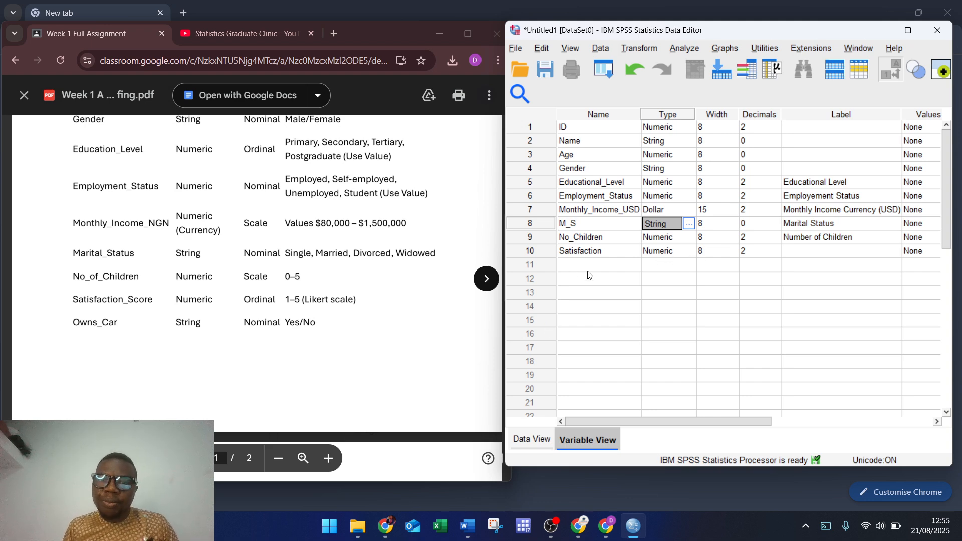
# Step: Label the row 10 Satisfaction variable 'Satisfaction Score'
pyautogui.click(787, 252)
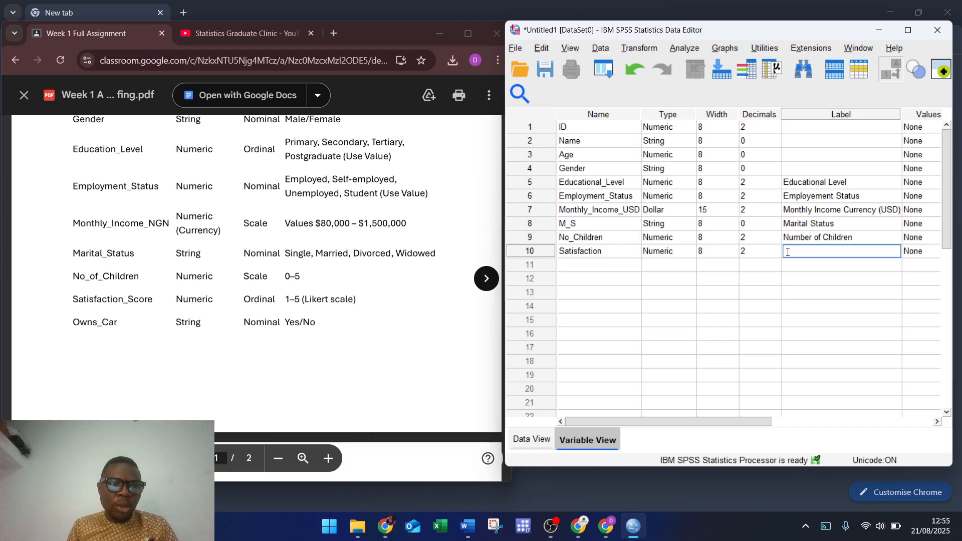
pyautogui.write('Sati')
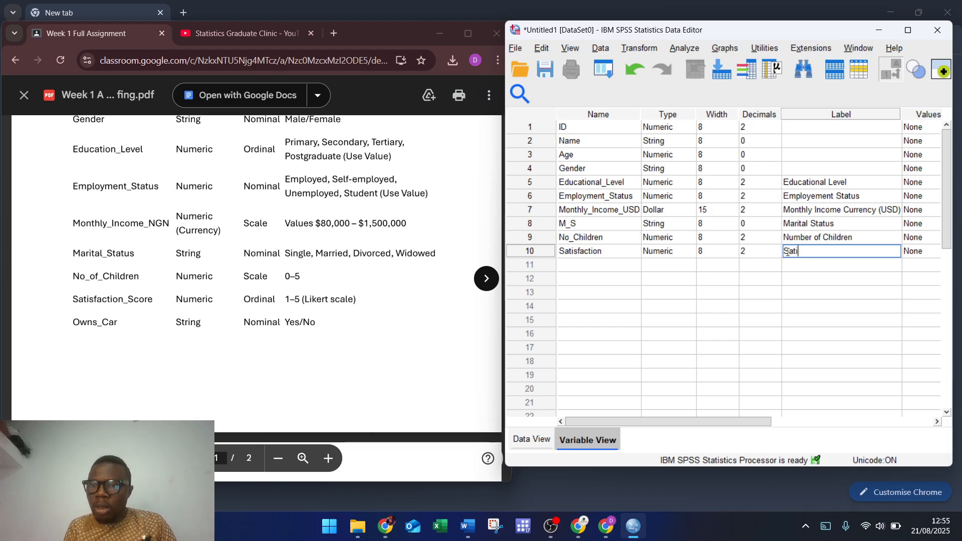
pyautogui.write('xsfac')
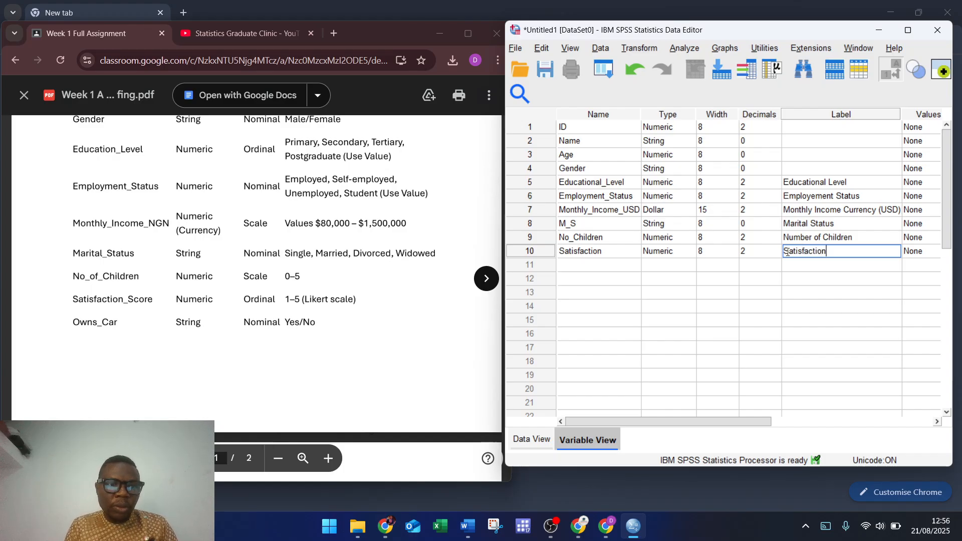
pyautogui.write('tion ')
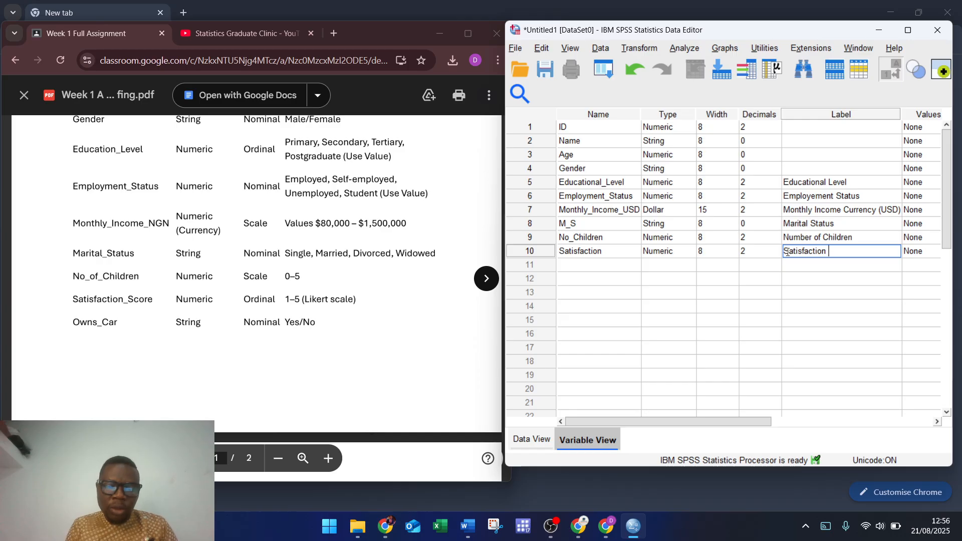
pyautogui.write('Score')
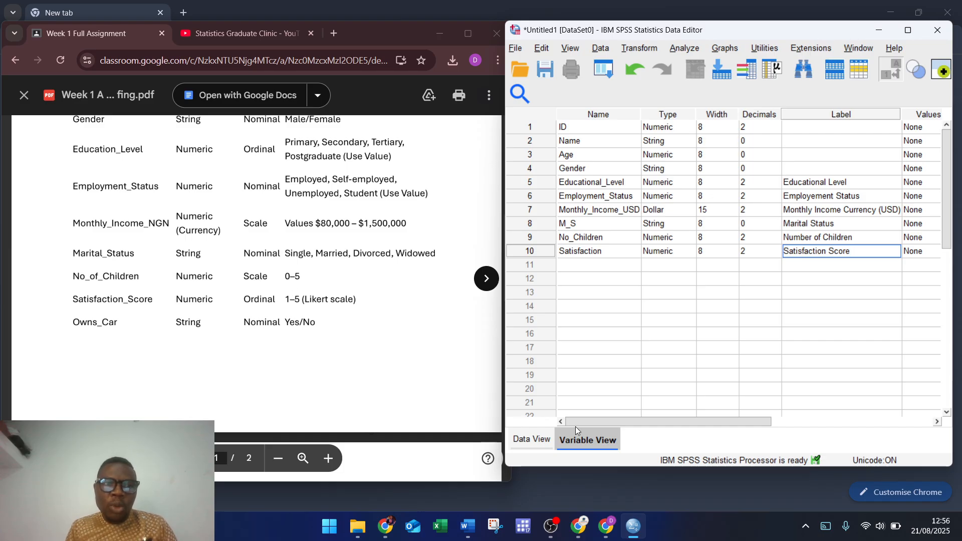
# Step: Set Satisfaction's measurement level to Ordinal
pyautogui.moveTo(673, 419); pyautogui.dragTo(743, 413)
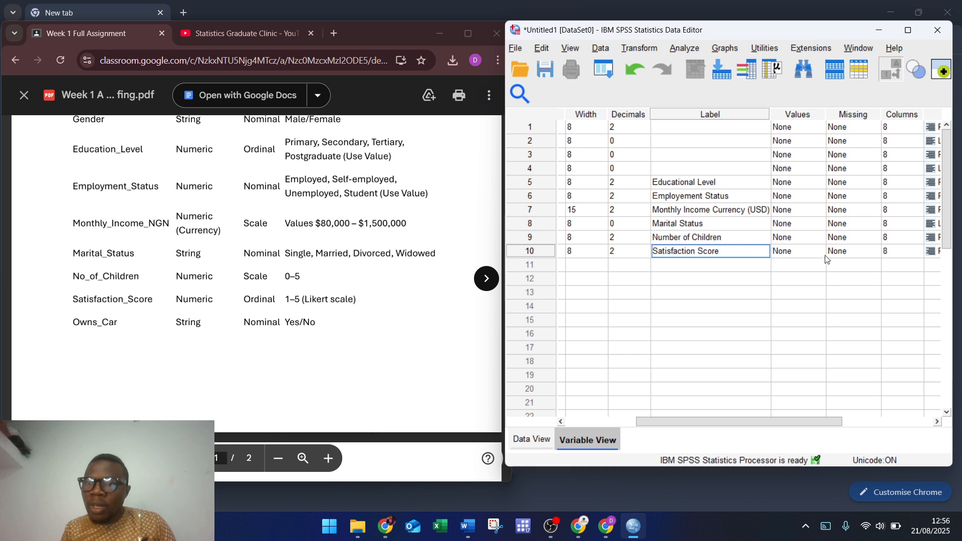
pyautogui.moveTo(771, 426); pyautogui.dragTo(837, 396)
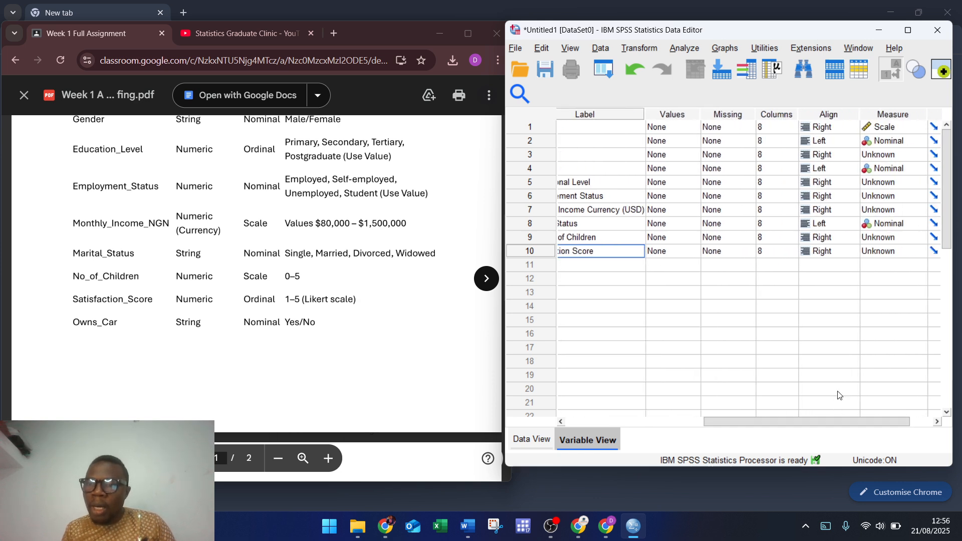
pyautogui.click(915, 253)
pyautogui.click(910, 278)
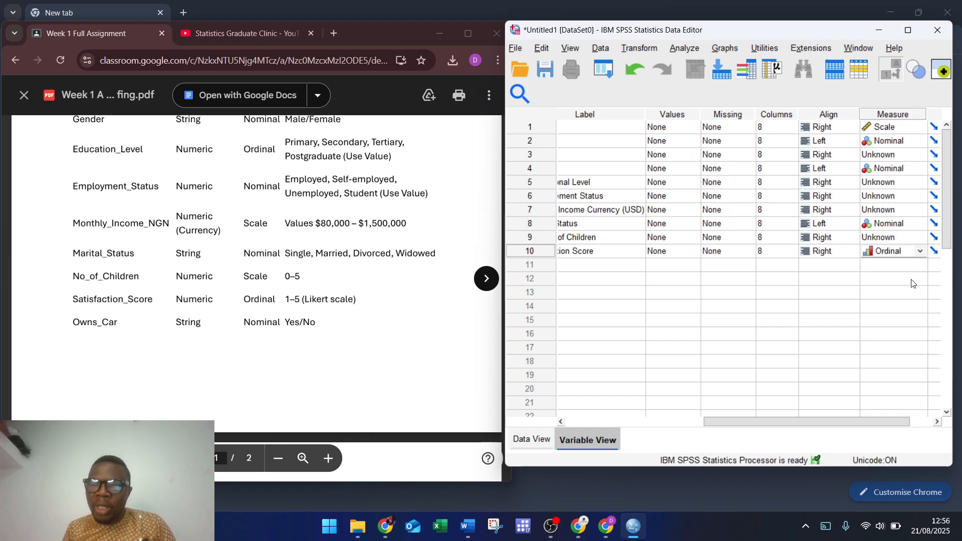
pyautogui.moveTo(774, 425); pyautogui.dragTo(635, 423)
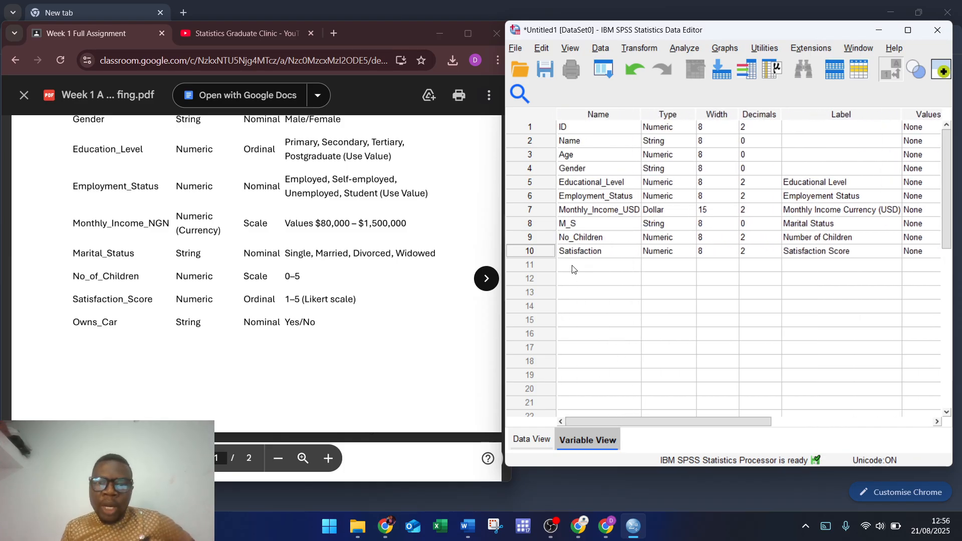
# Step: Name row 11 Owns_car and make it a String variable
pyautogui.click(573, 266)
pyautogui.write('O')
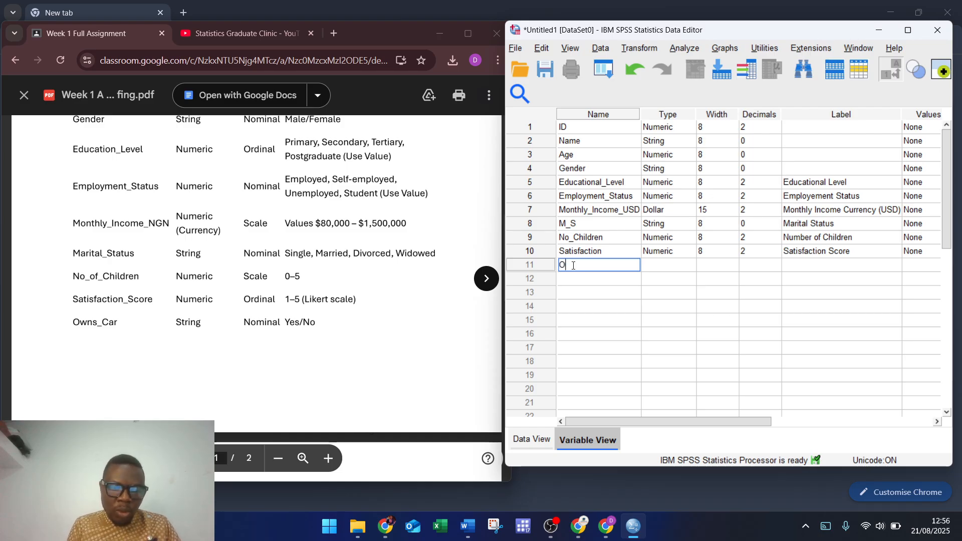
pyautogui.write('wns')
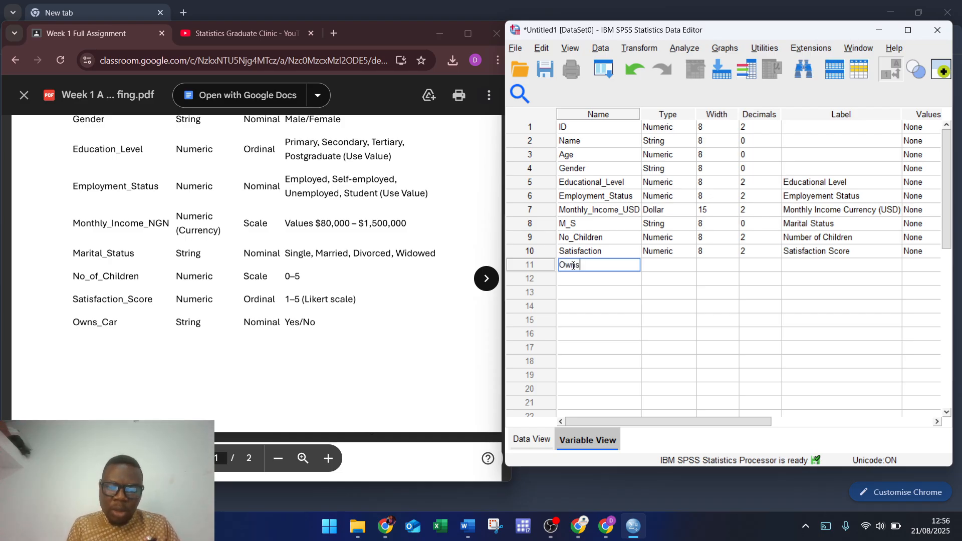
pyautogui.write('_car')
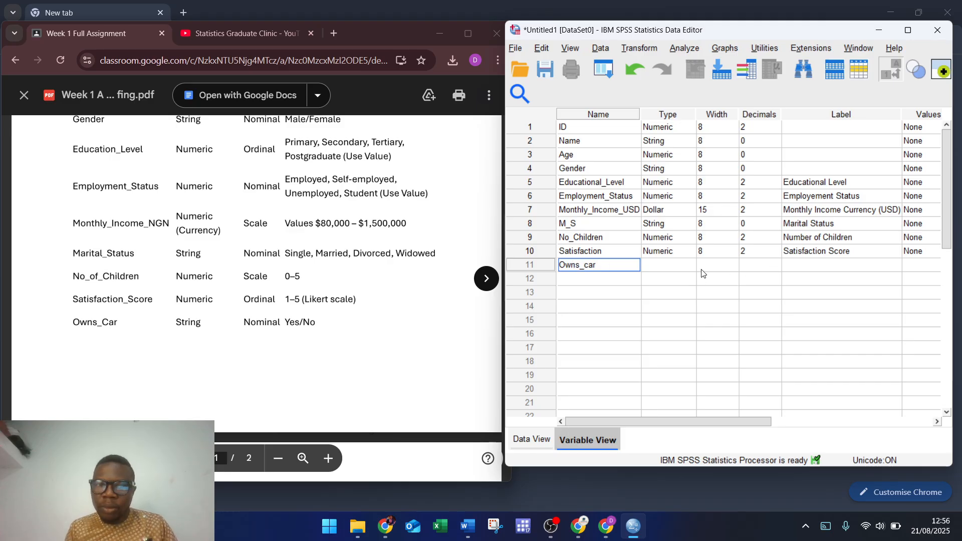
pyautogui.click(681, 270)
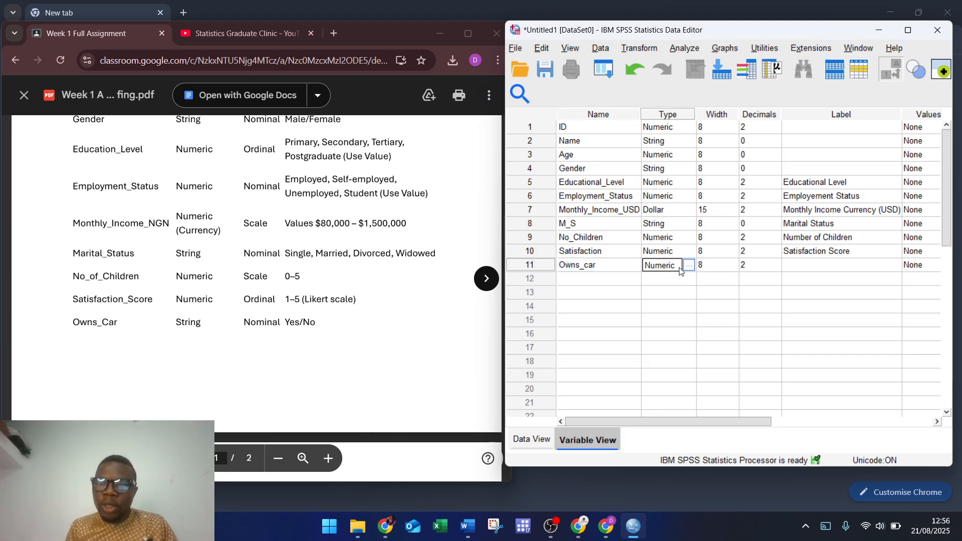
pyautogui.click(689, 265)
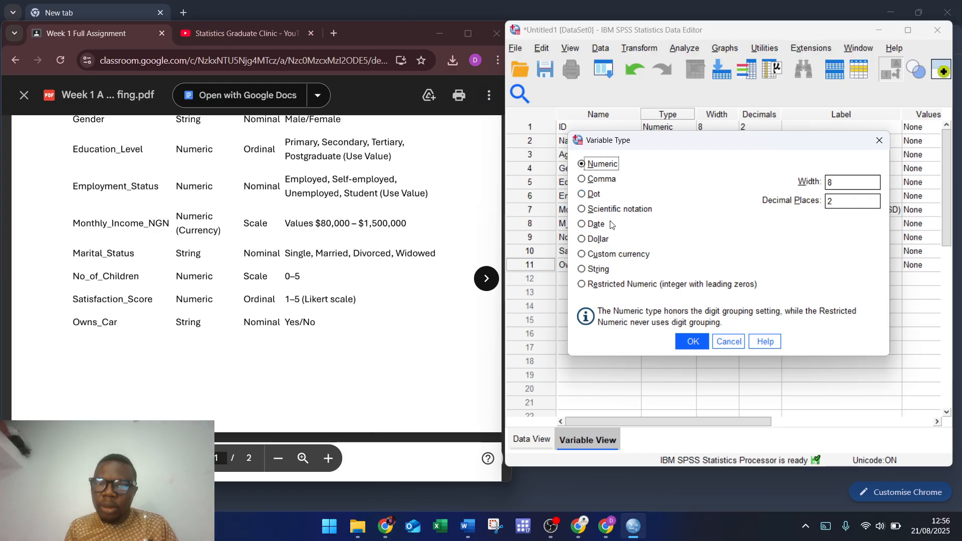
pyautogui.click(601, 269)
pyautogui.click(693, 341)
# Step: Give Owns_car the label 'Owns Car'
pyautogui.click(811, 269)
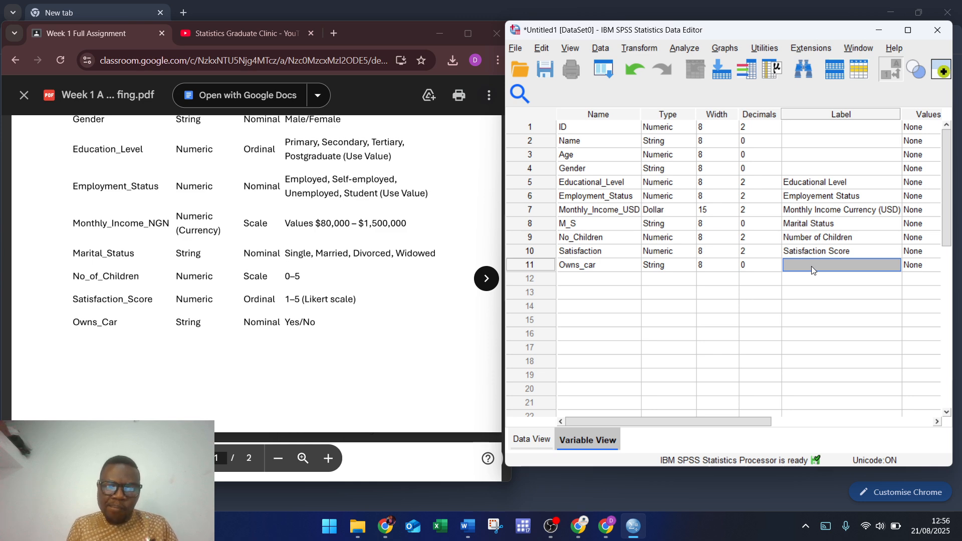
pyautogui.write('Ow')
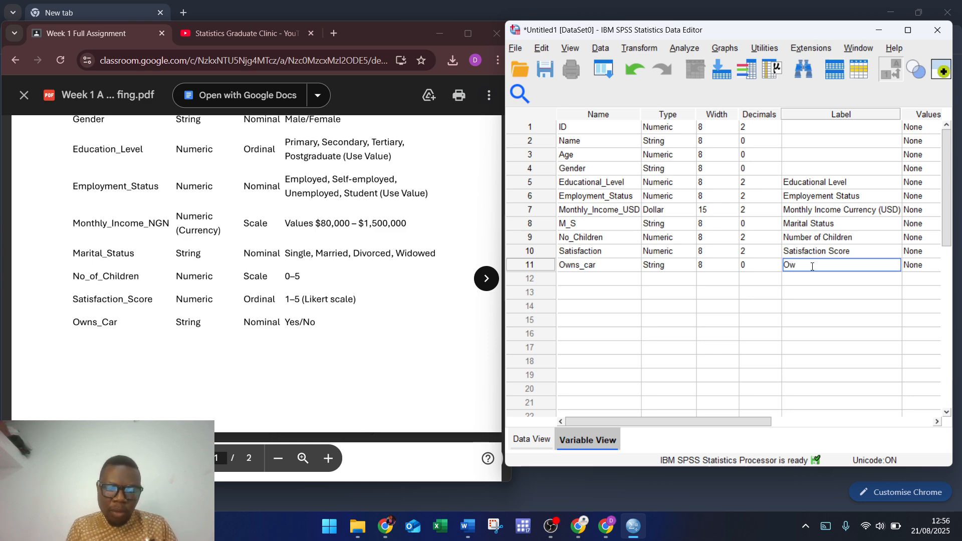
pyautogui.write('ns Car')
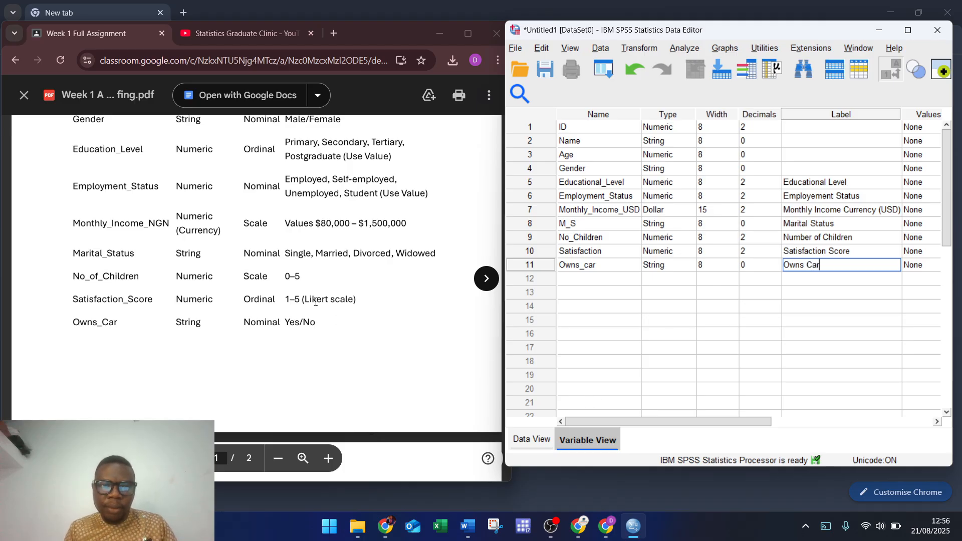
pyautogui.scroll(-1, 309, 319)
pyautogui.scroll(-4, 312, 297)
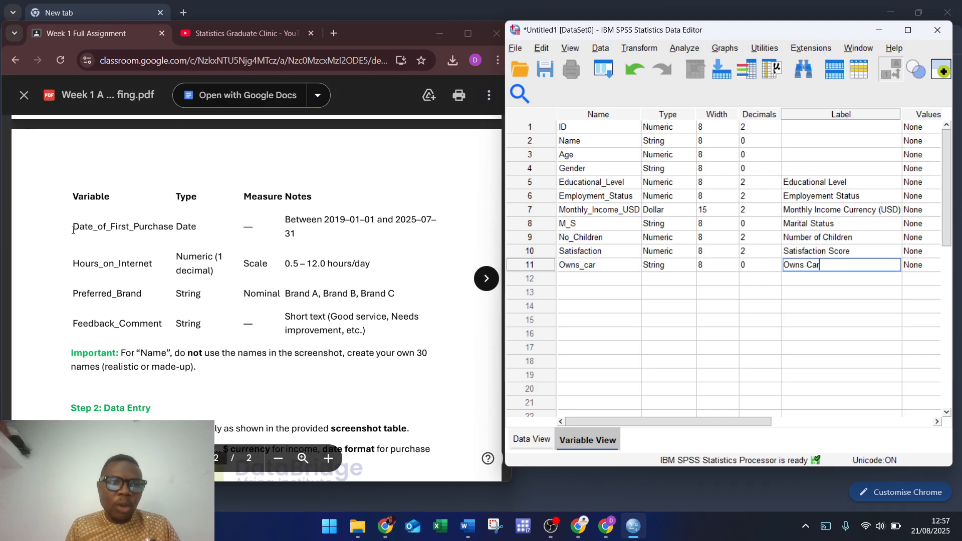
# Step: Paste Date_of_First_Purchase as row 12's name and as its label, with spaces replacing the underscores
pyautogui.doubleClick(119, 229)
pyautogui.hotkey('ctrl', 'c')
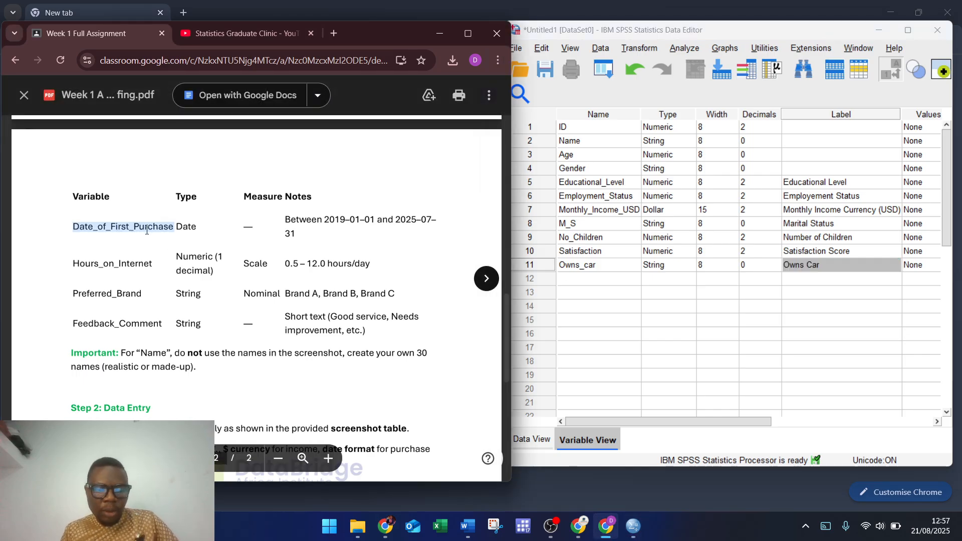
pyautogui.click(570, 279)
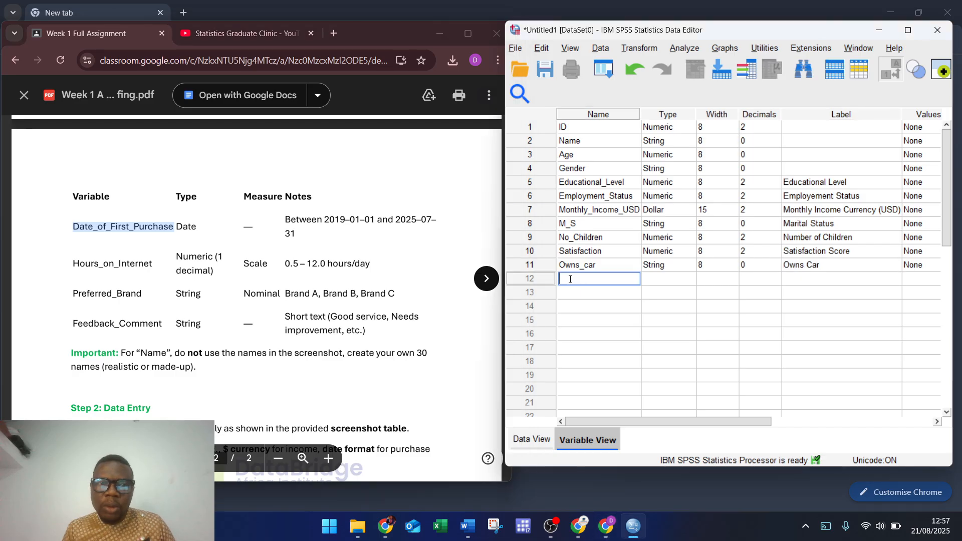
pyautogui.hotkey('ctrl', 'v')
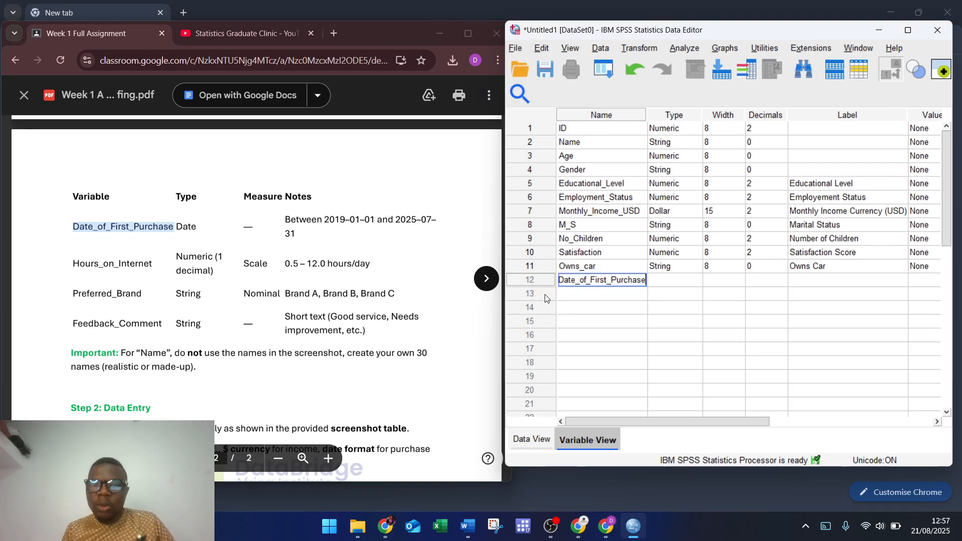
pyautogui.click(810, 282)
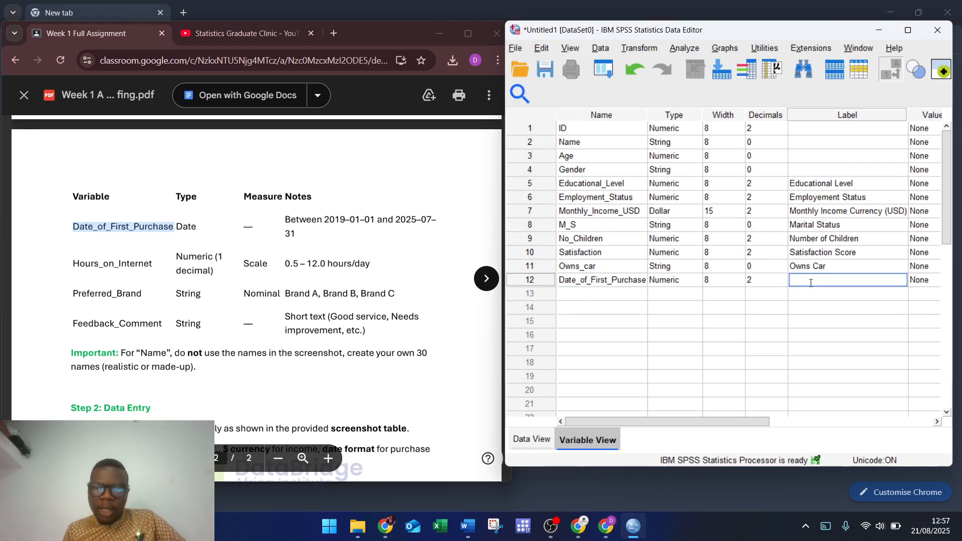
pyautogui.hotkey('ctrl', 'v')
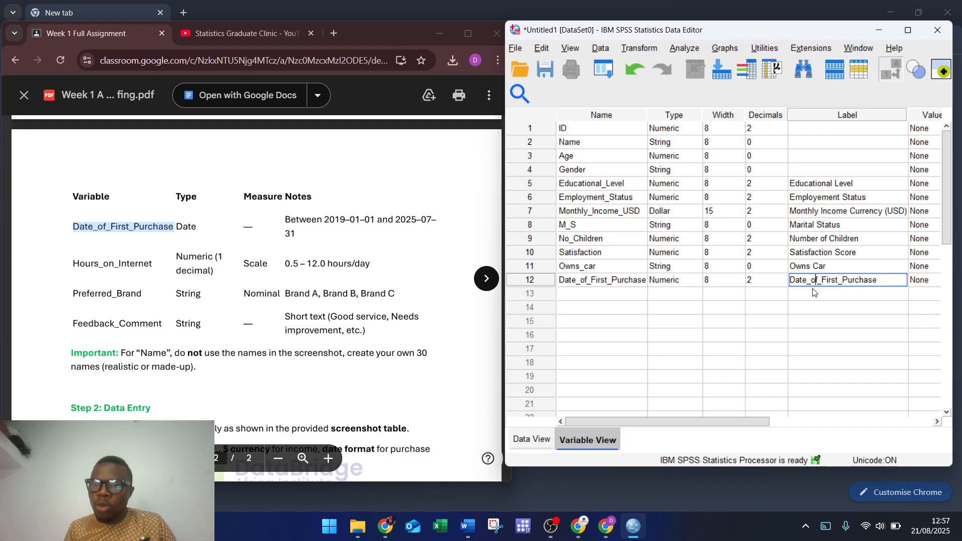
pyautogui.press('BackSpace')
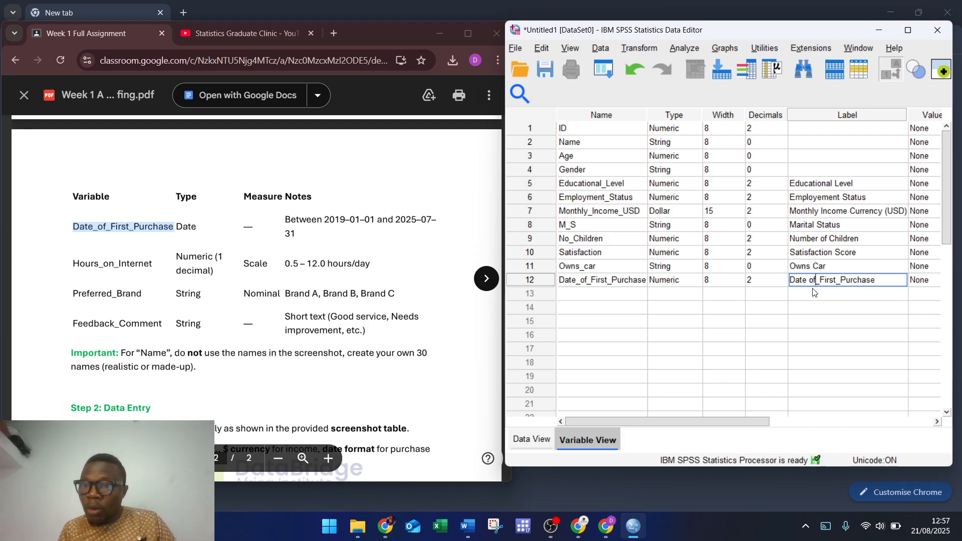
pyautogui.press('BackSpace')
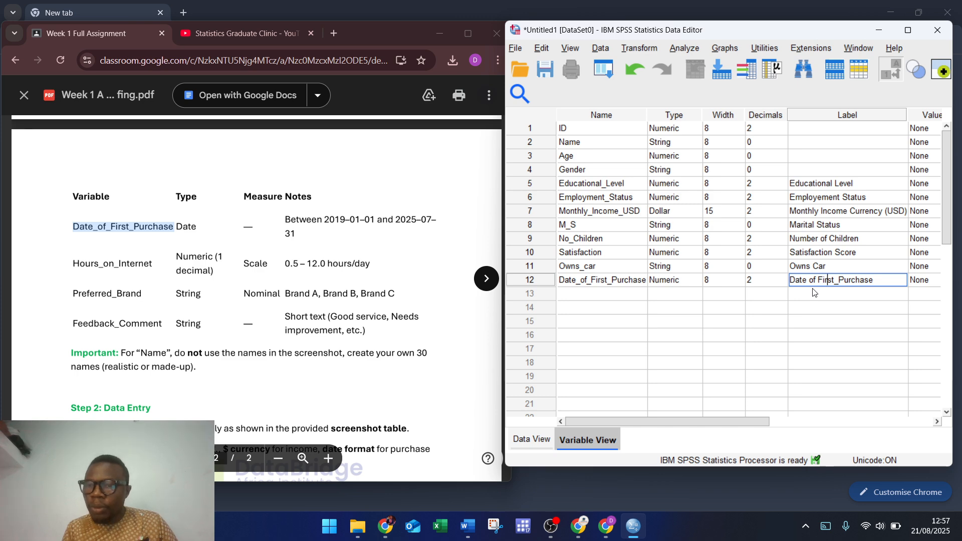
pyautogui.press('Right')
pyautogui.press('Right')
pyautogui.press('Right')
pyautogui.press('Right')
pyautogui.press('Right')
pyautogui.press('Right')
pyautogui.press('BackSpace')
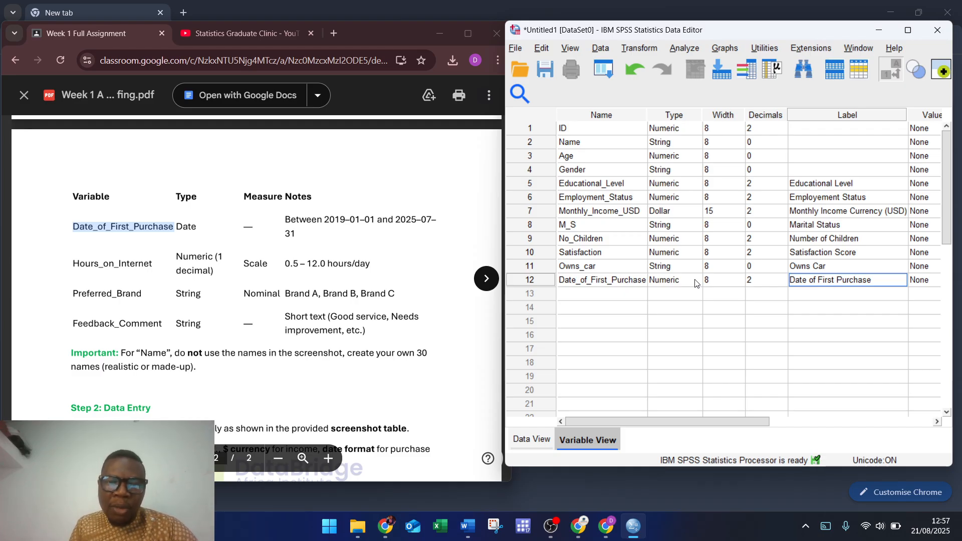
# Step: Make Date_of_First_Purchase a Date variable with the yyyy/mm/dd format selected
pyautogui.click(695, 283)
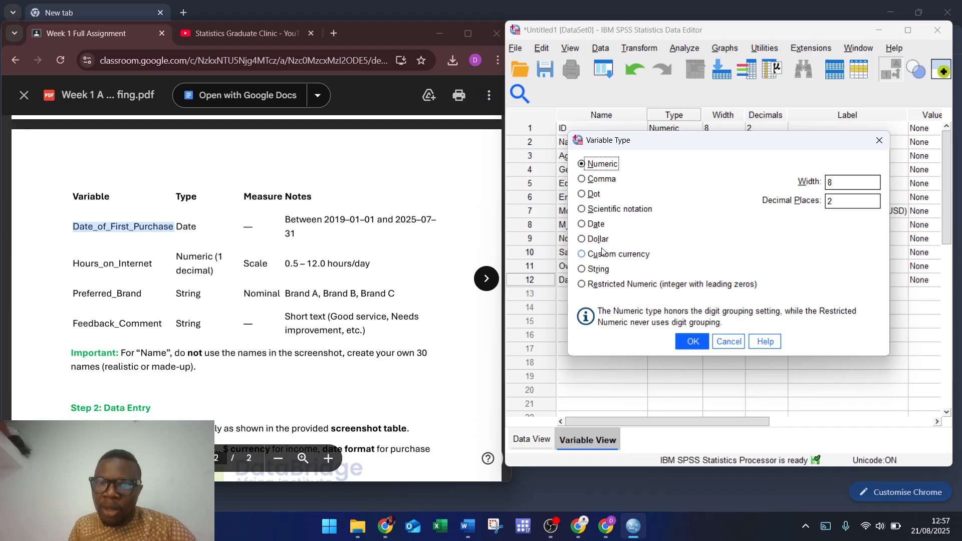
pyautogui.click(595, 224)
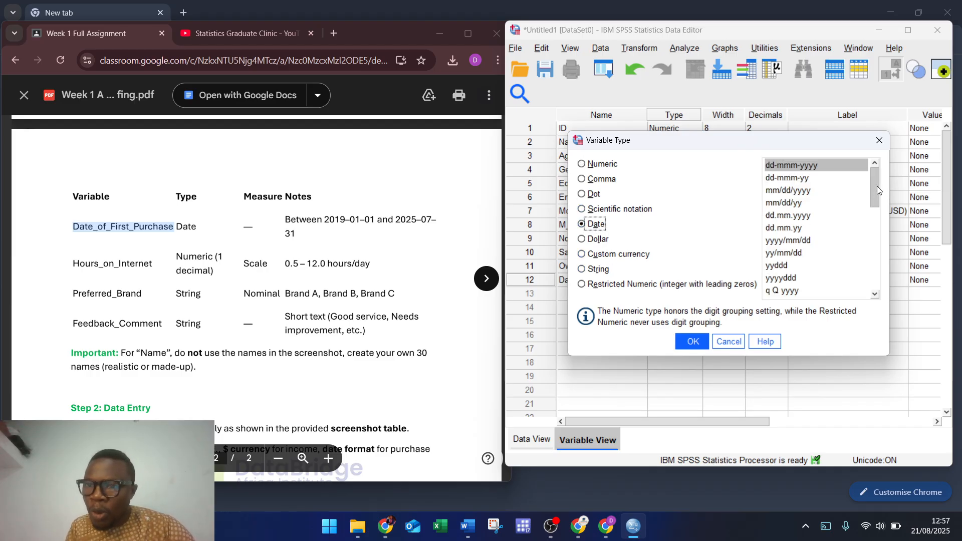
pyautogui.moveTo(876, 185); pyautogui.dragTo(877, 191)
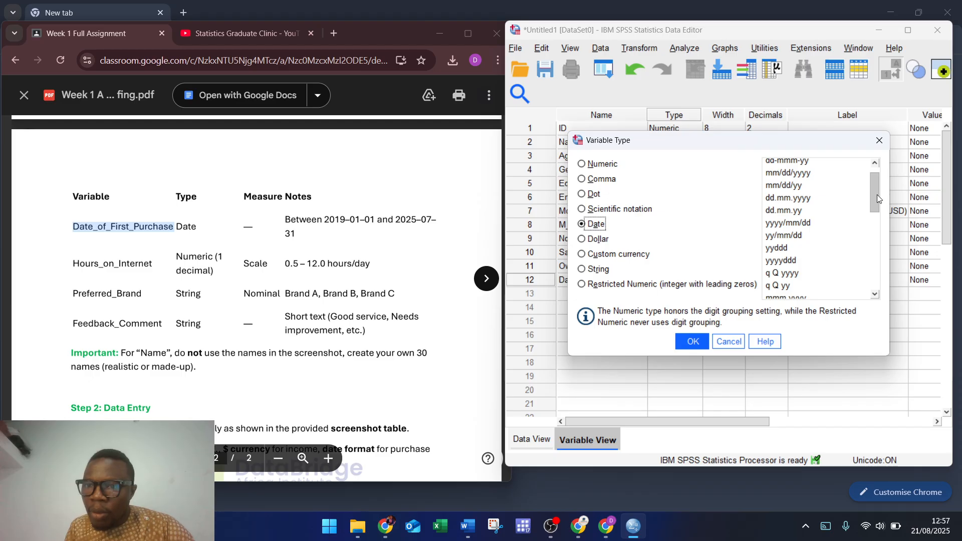
pyautogui.click(790, 227)
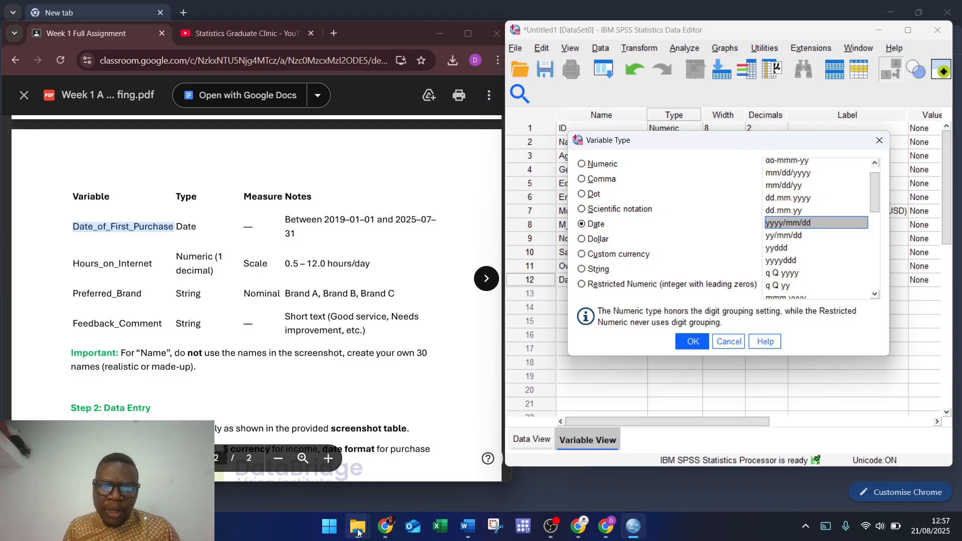
# Step: Open the week 1 case study dataset part1 image from Desktop's Data analysis bootcamp Assignment folder
pyautogui.moveTo(357, 531)
pyautogui.click(258, 458)
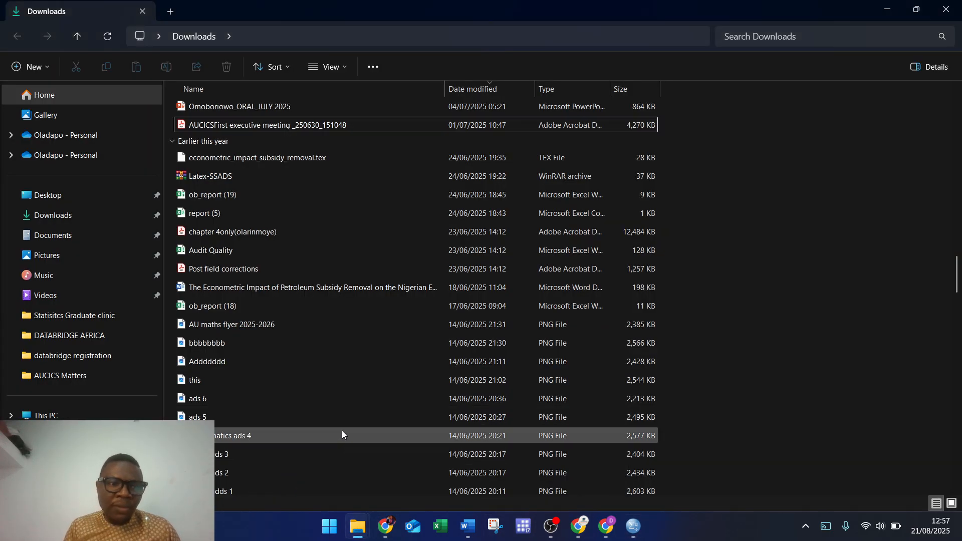
pyautogui.click(55, 197)
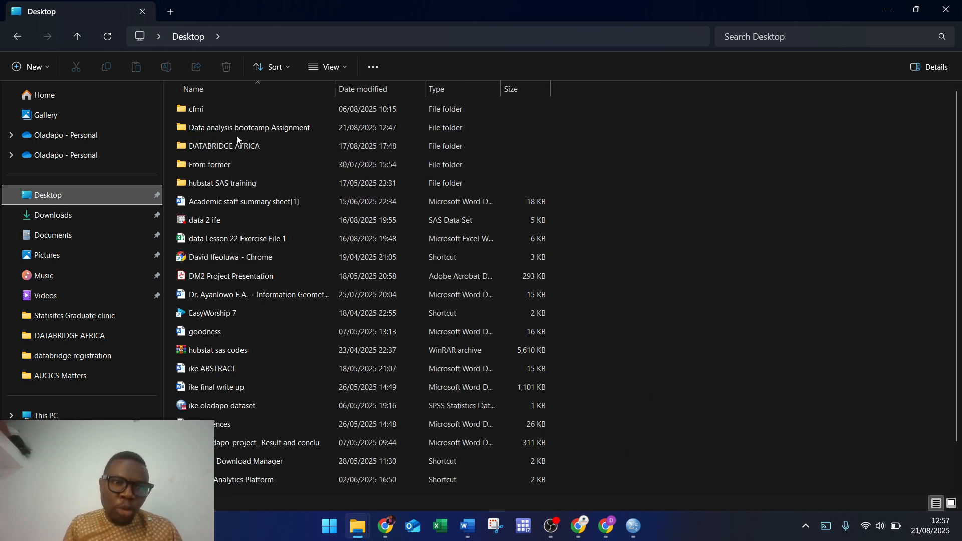
pyautogui.doubleClick(258, 130)
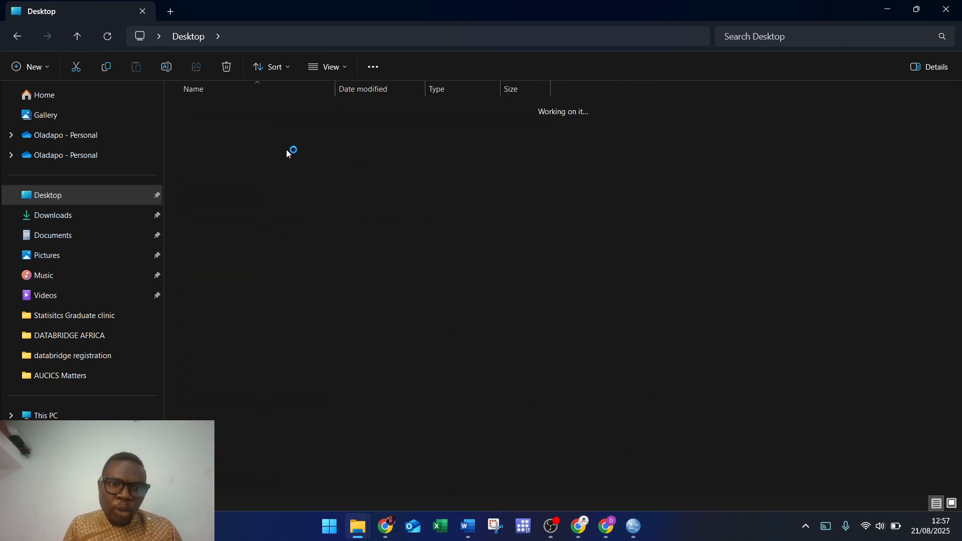
pyautogui.click(219, 140)
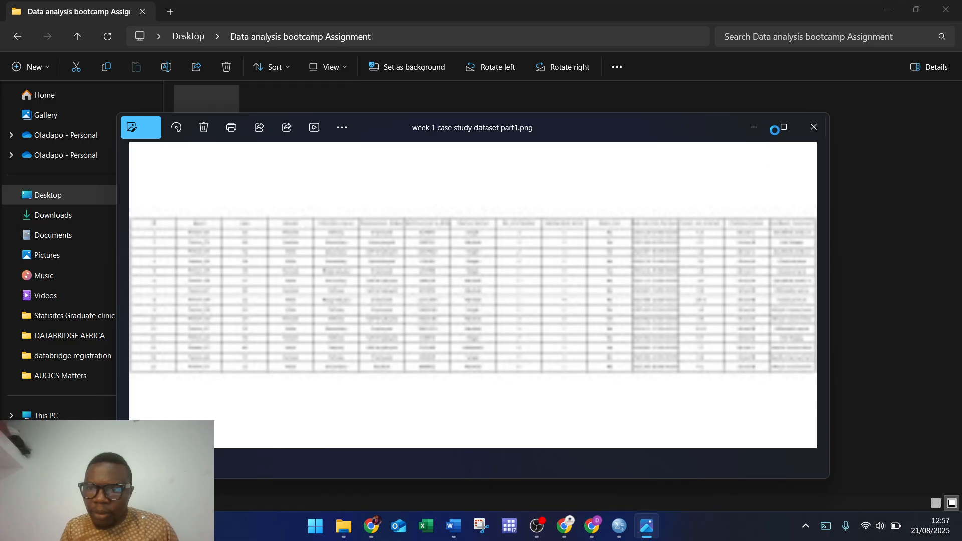
# Step: View the dataset screenshot maximized, then minimize Photos and File Explorer
pyautogui.click(783, 127)
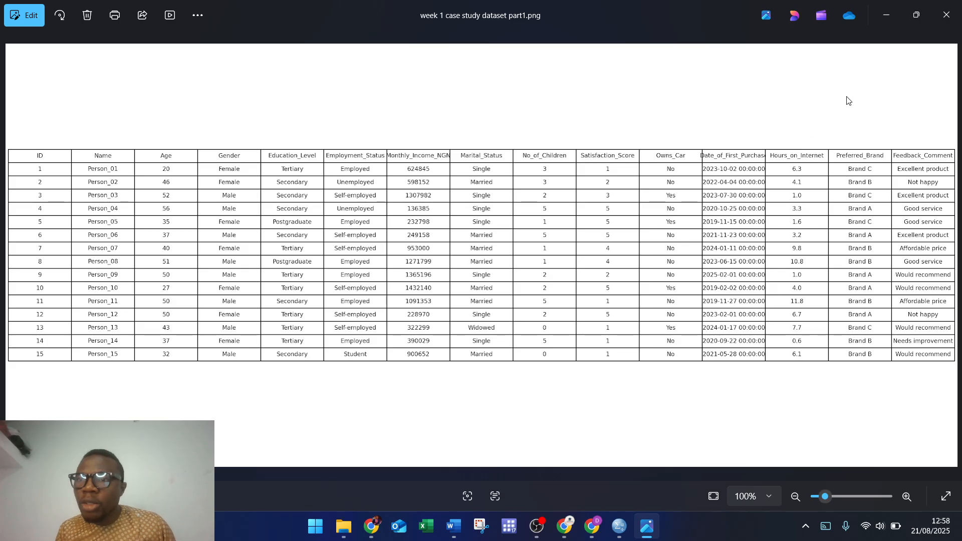
pyautogui.click(887, 15)
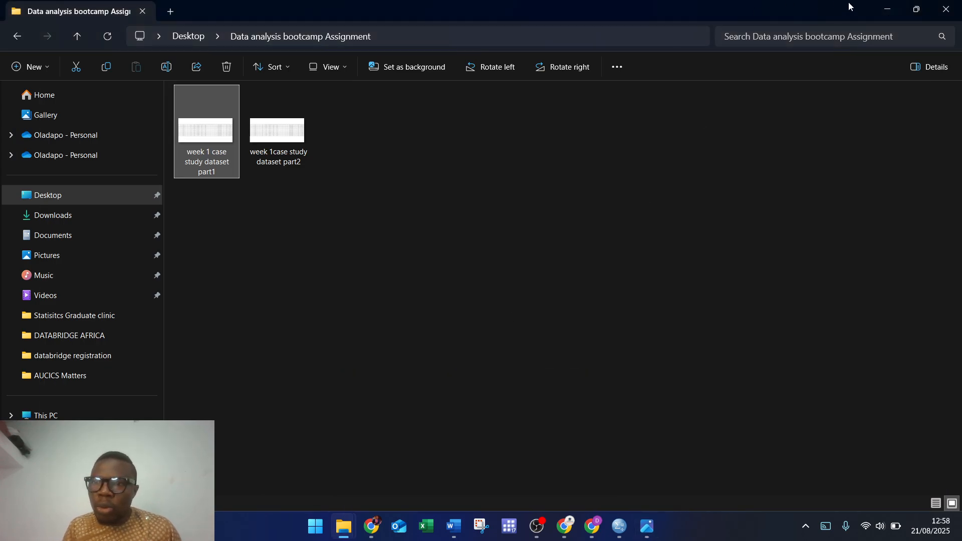
pyautogui.click(880, 8)
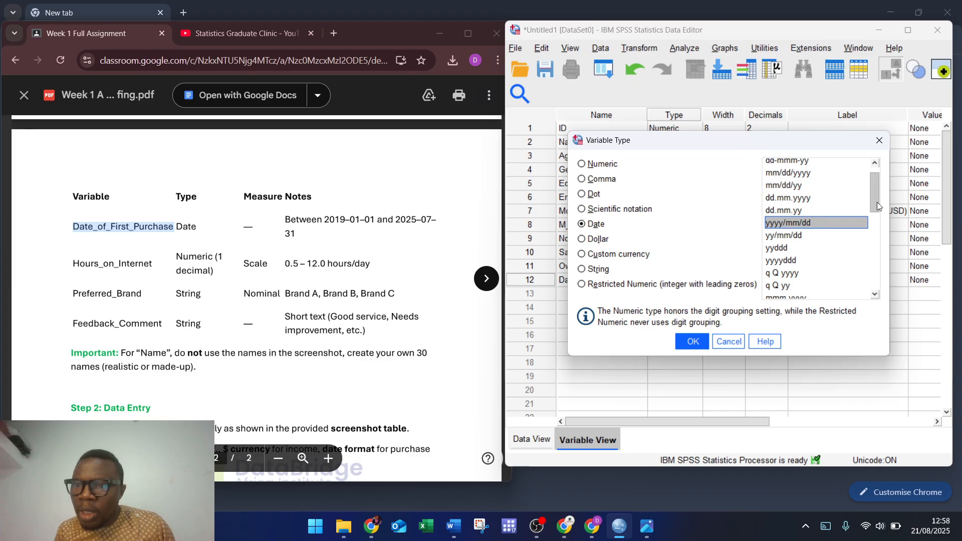
# Step: Change Date_of_First_Purchase to the yyyy-mm-dd hh:mm:ss date format (width 19) and confirm
pyautogui.moveTo(873, 197); pyautogui.dragTo(879, 227)
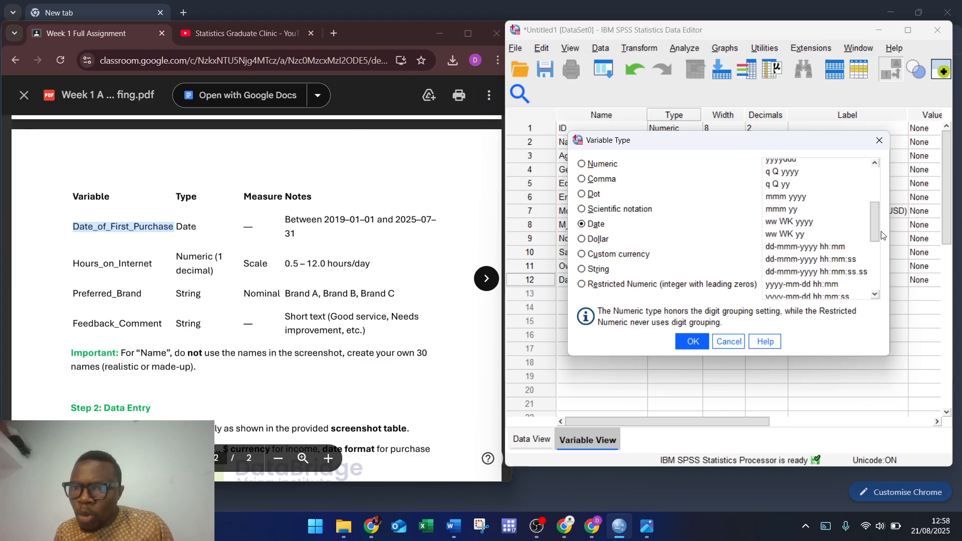
pyautogui.click(802, 288)
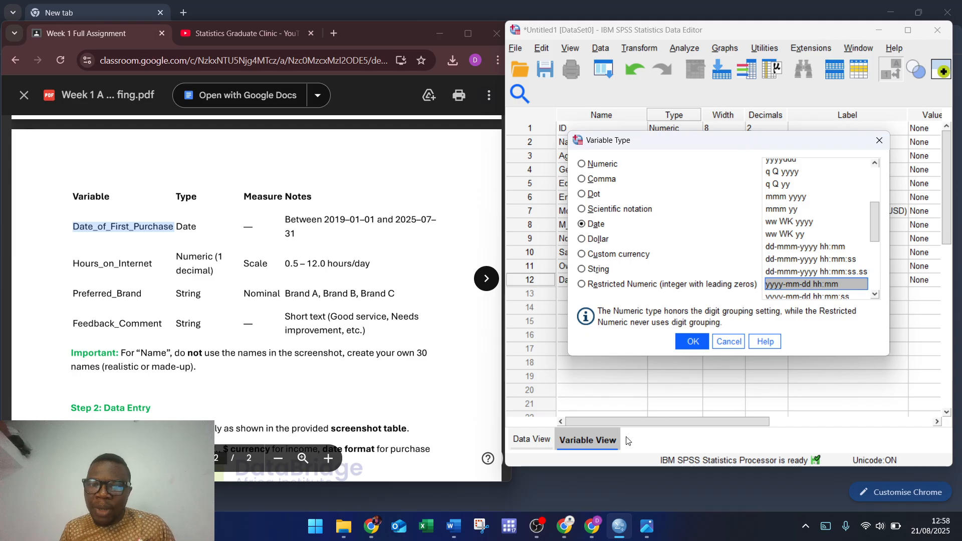
pyautogui.click(648, 526)
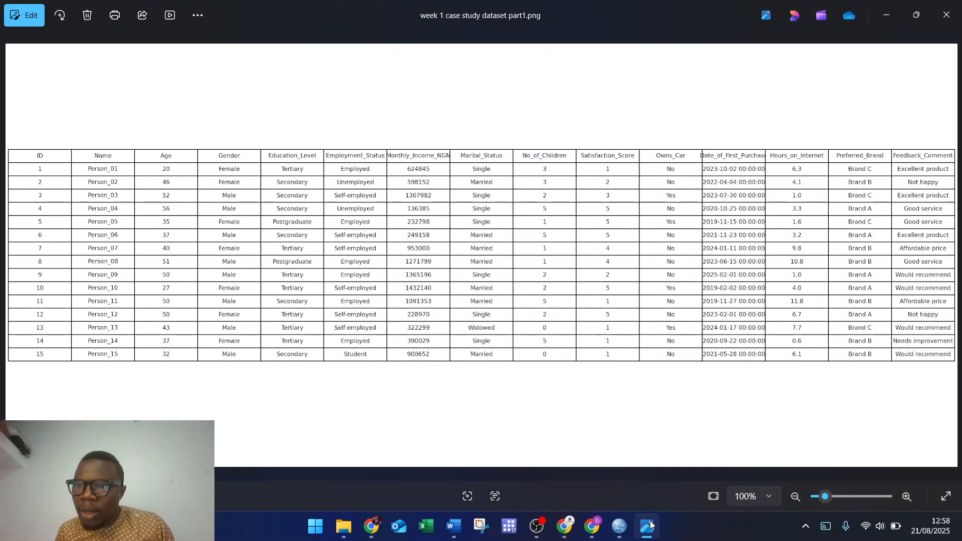
pyautogui.click(651, 522)
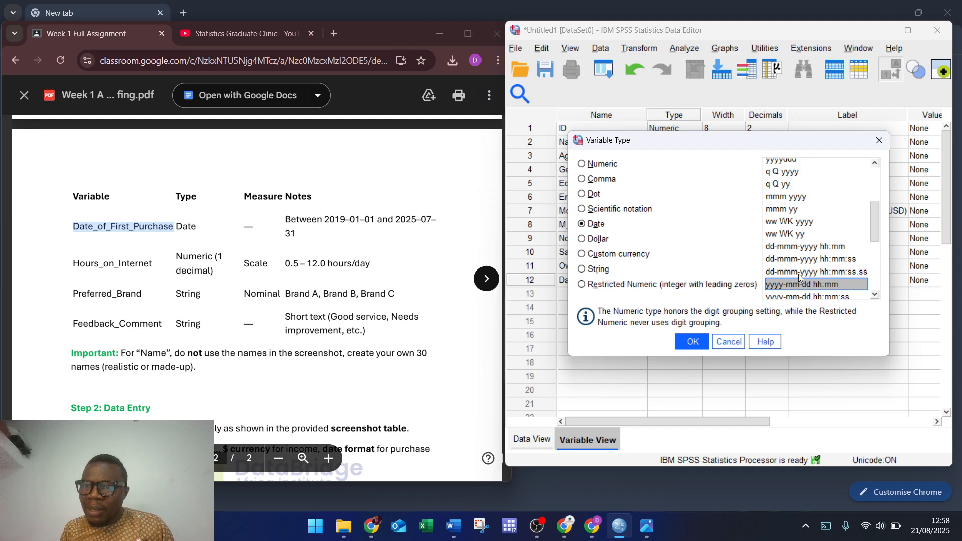
pyautogui.moveTo(874, 232); pyautogui.dragTo(877, 236)
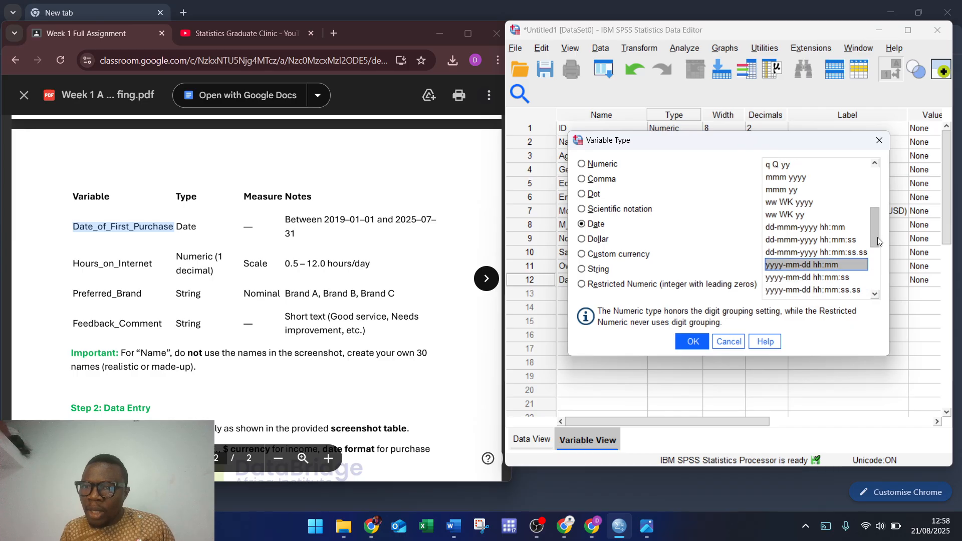
pyautogui.click(816, 280)
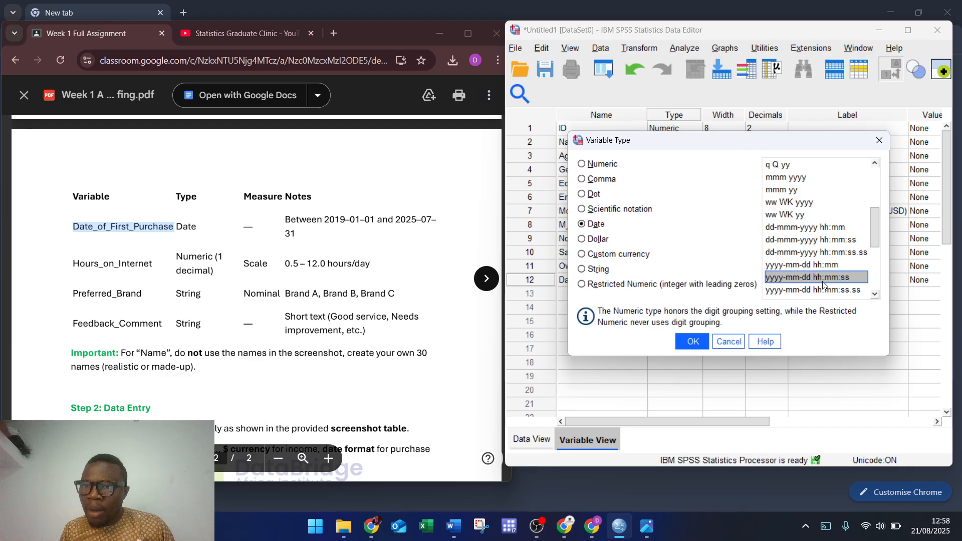
pyautogui.click(699, 341)
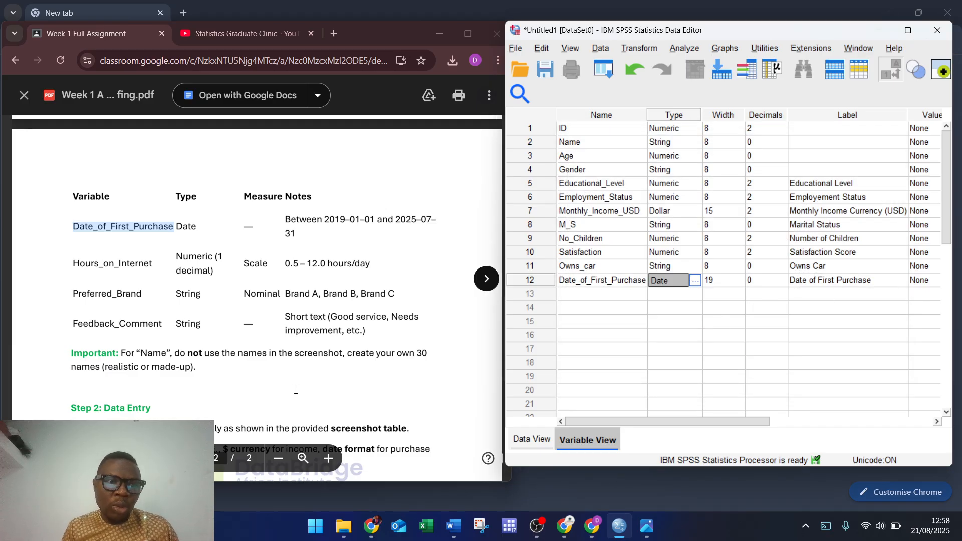
# Step: Paste Hours_on_Internet as row 13's name and label, turning the label into 'Hours on Internet'
pyautogui.doubleClick(78, 267)
pyautogui.hotkey('ctrl', 'c')
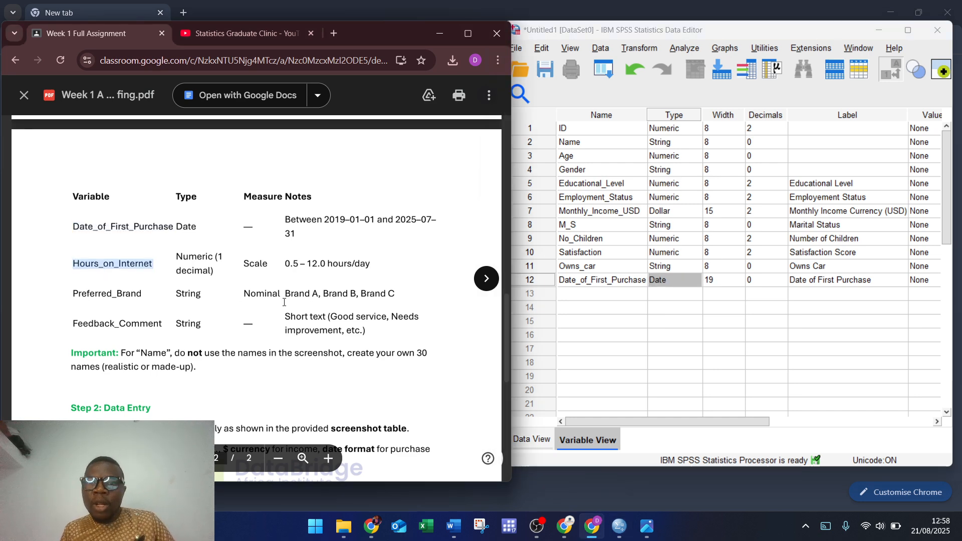
pyautogui.click(583, 295)
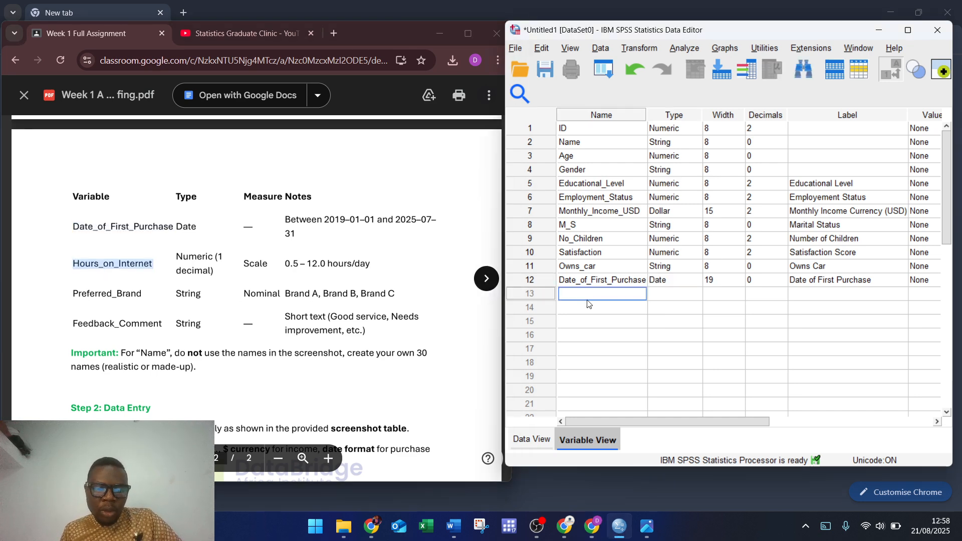
pyautogui.hotkey('ctrl', 'v')
pyautogui.click(803, 292)
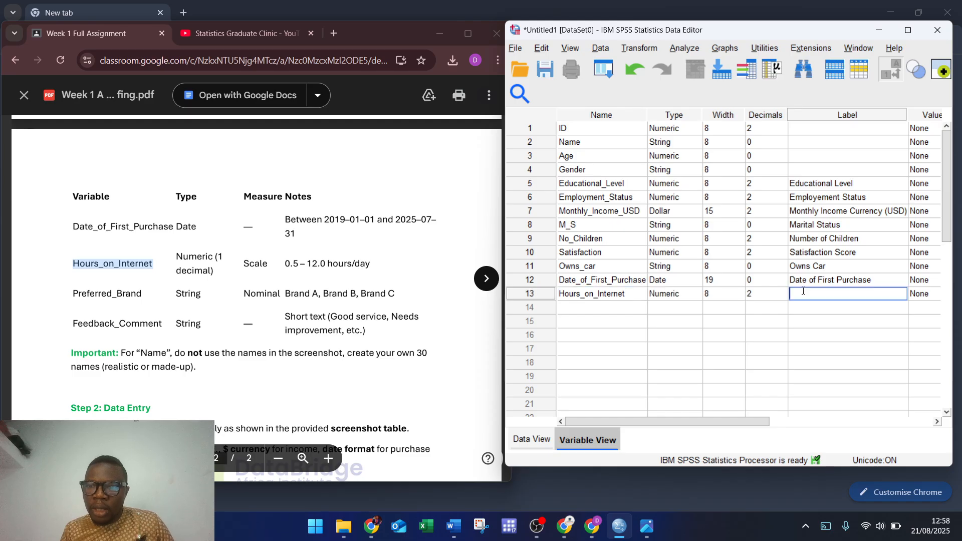
pyautogui.hotkey('ctrl', 'v')
pyautogui.click(814, 293)
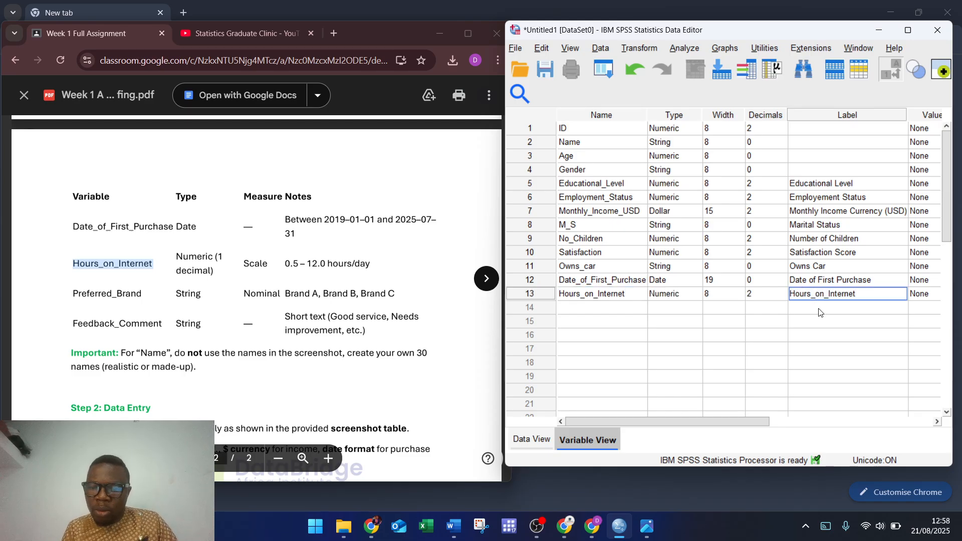
pyautogui.press('BackSpace')
pyautogui.press('Right')
pyautogui.press('BackSpace')
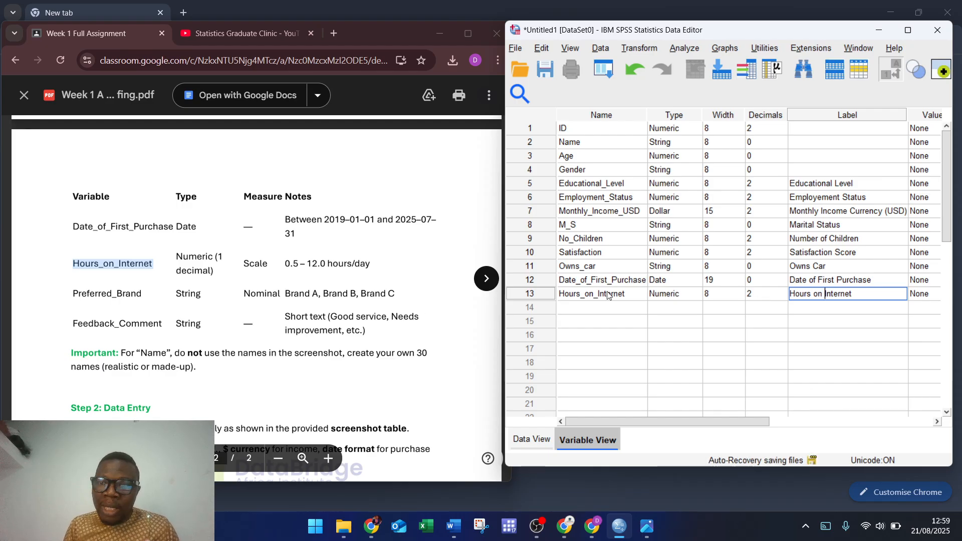
# Step: Give Hours_on_Internet 1 decimal place and Scale measurement, then copy Preferred_Brand from the PDF
pyautogui.click(769, 294)
pyautogui.click(784, 298)
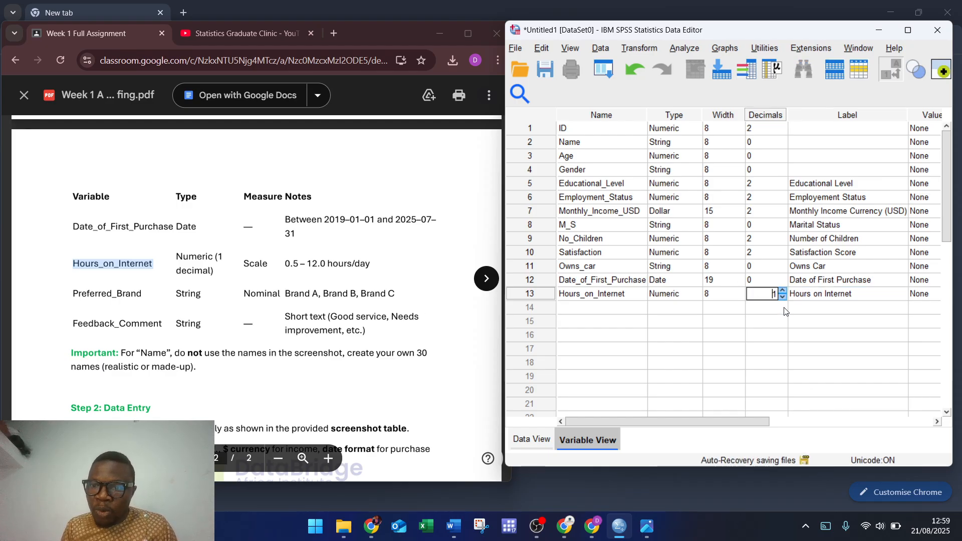
pyautogui.moveTo(735, 422); pyautogui.dragTo(884, 408)
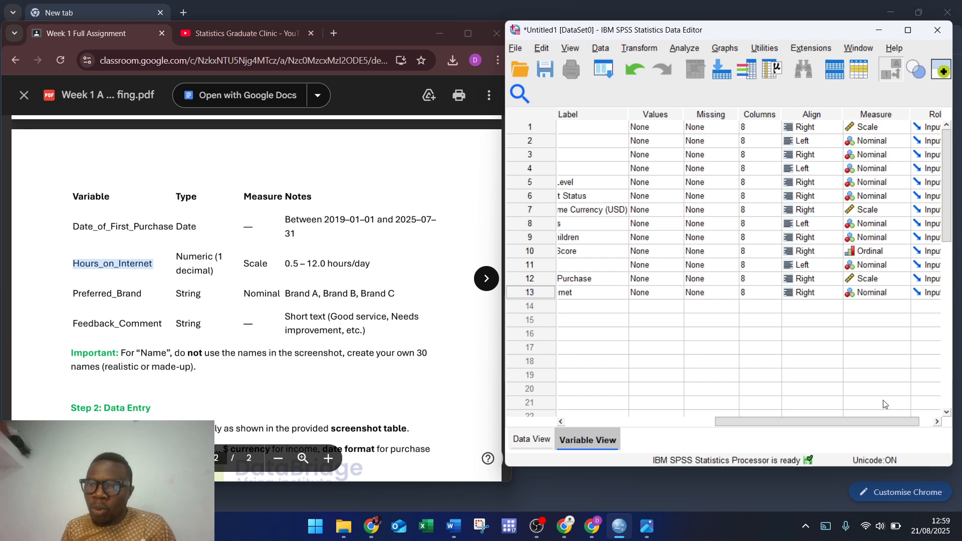
pyautogui.click(903, 294)
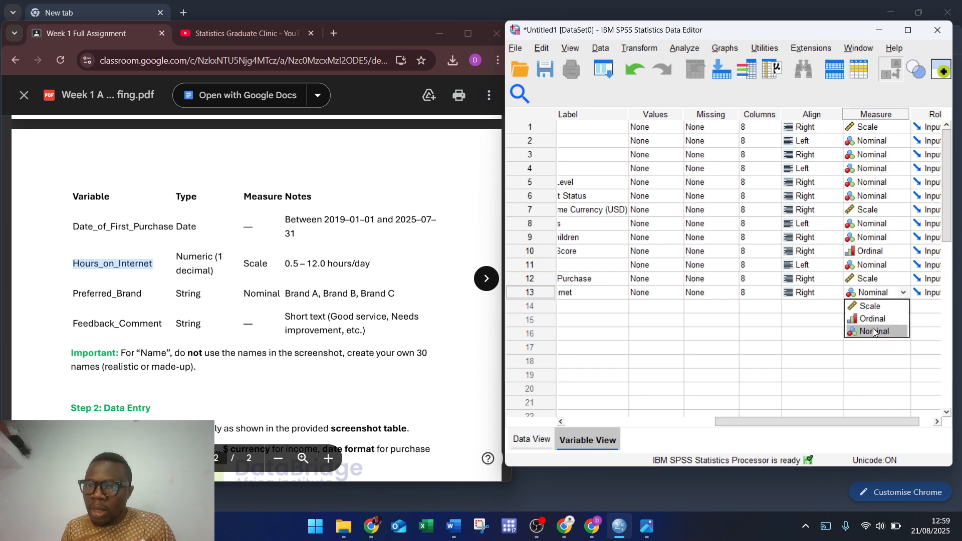
pyautogui.click(877, 307)
pyautogui.moveTo(783, 431); pyautogui.dragTo(632, 430)
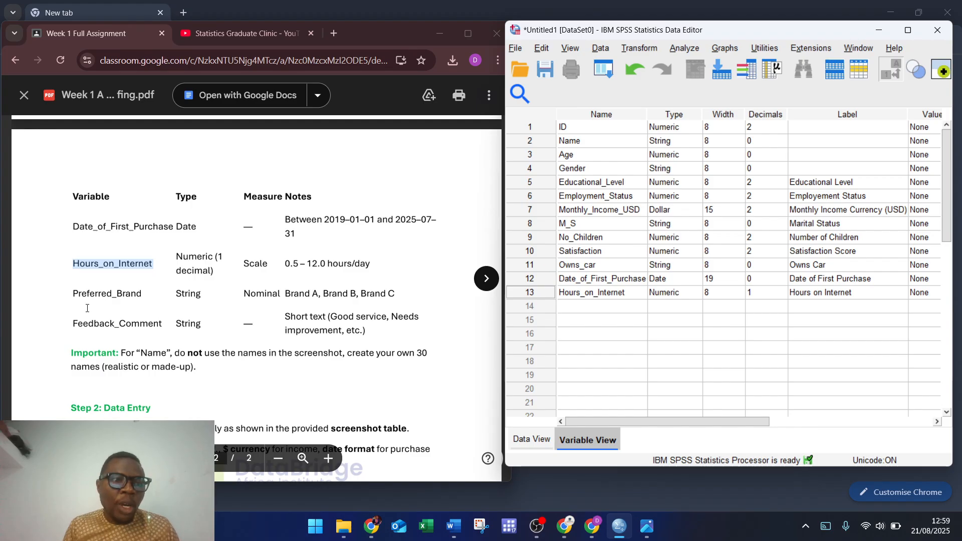
pyautogui.click(77, 294)
pyautogui.doubleClick(124, 292)
pyautogui.hotkey('ctrl', 'c')
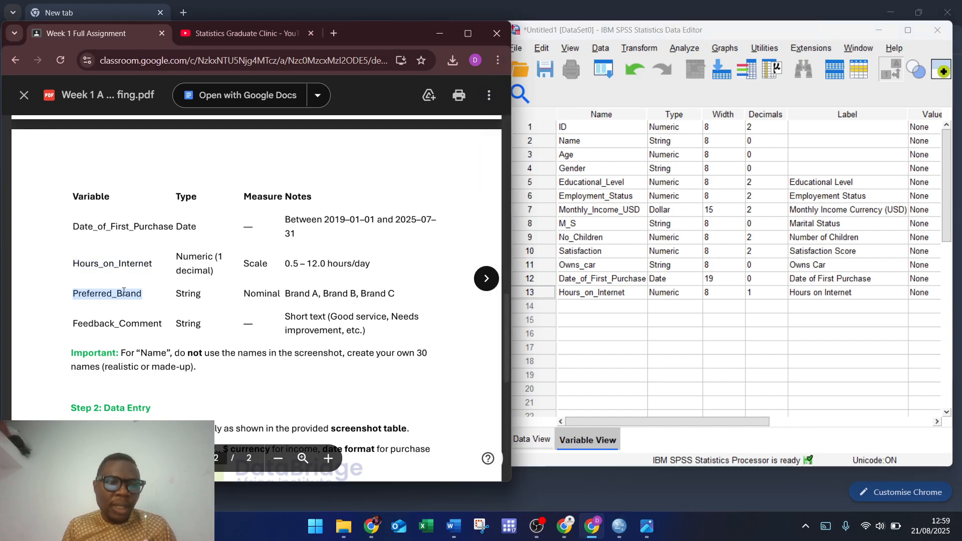
# Step: Add Preferred_Brand in row 14 with the label 'Preferred Brand'
pyautogui.click(601, 309)
pyautogui.hotkey('ctrl', 'v')
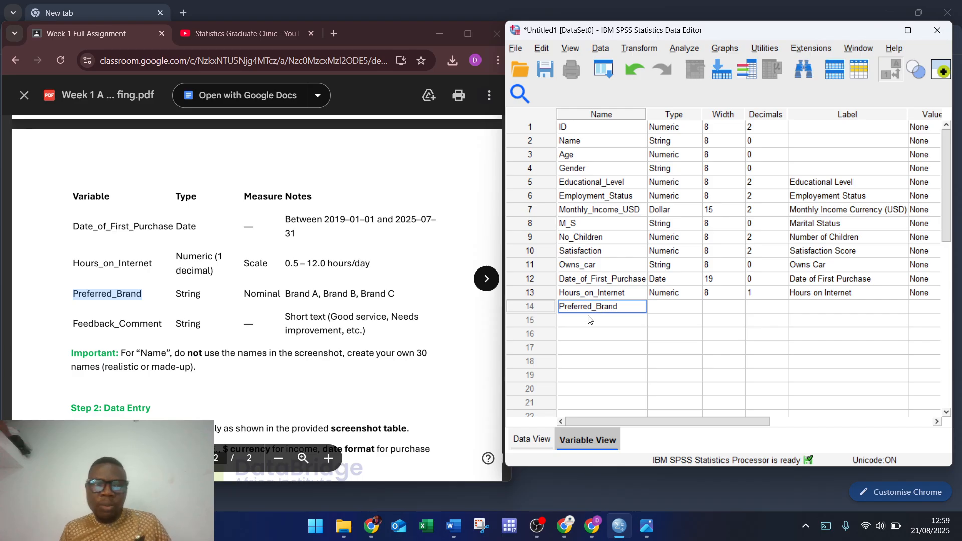
pyautogui.click(801, 306)
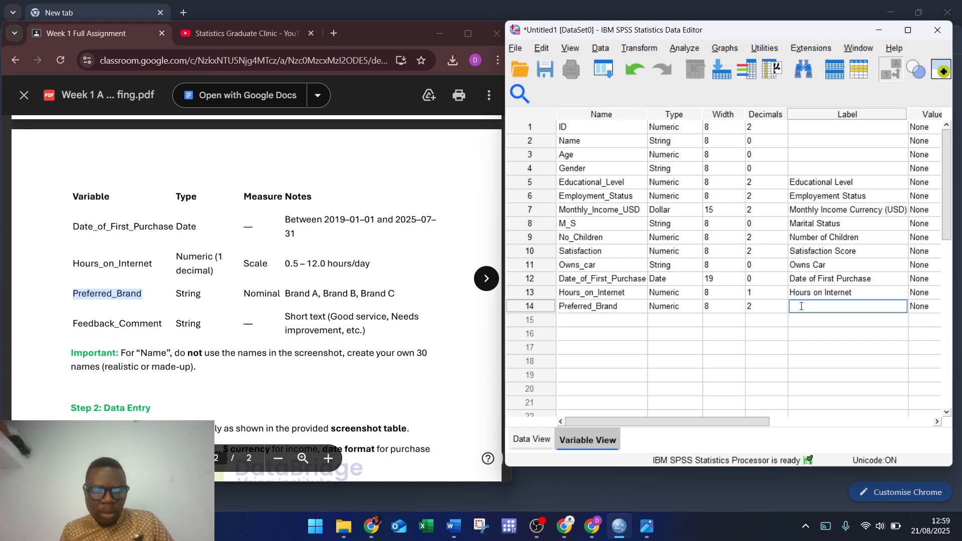
pyautogui.hotkey('ctrl', 'v')
pyautogui.click(824, 308)
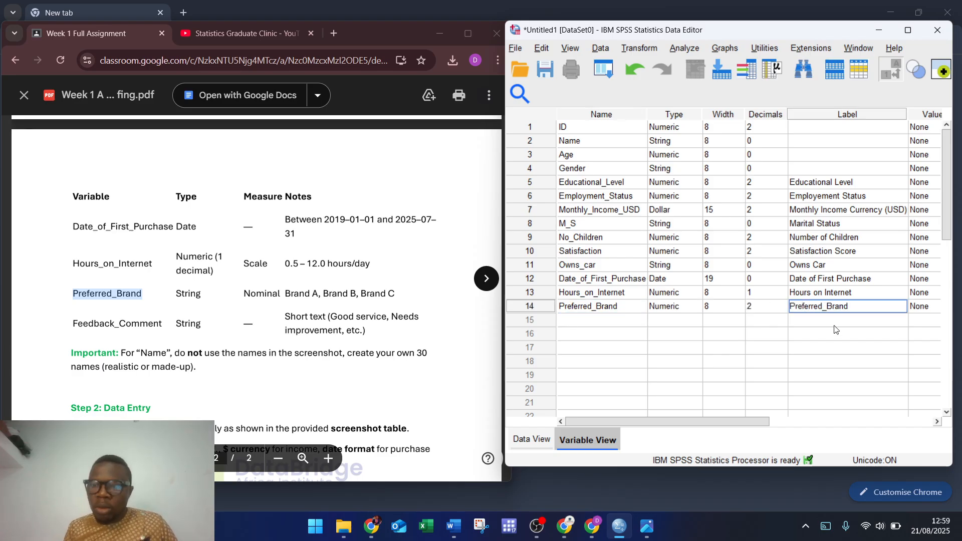
pyautogui.press('BackSpace')
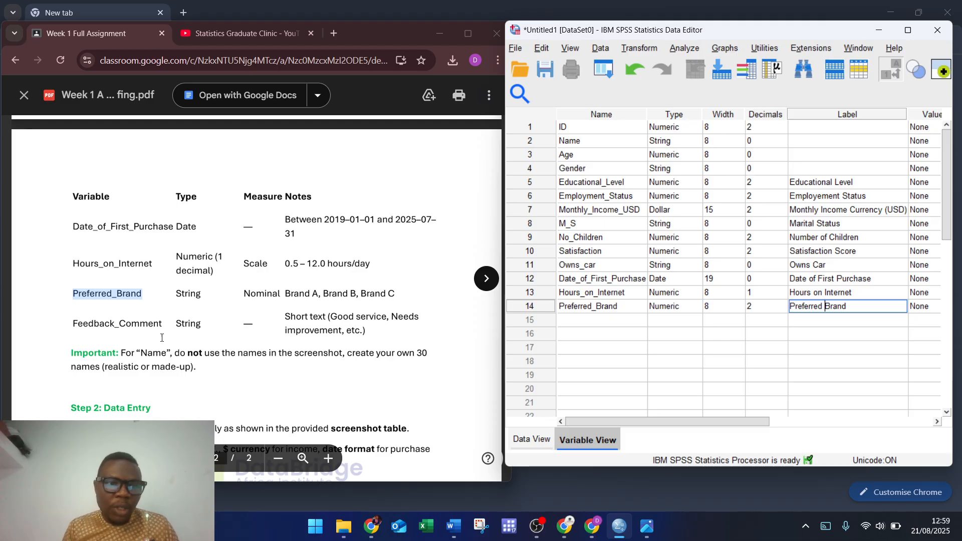
# Step: Add Feedback_Comment in row 15, labelled Feedback_Comment, as a String variable
pyautogui.doubleClick(111, 324)
pyautogui.hotkey('ctrl', 'c')
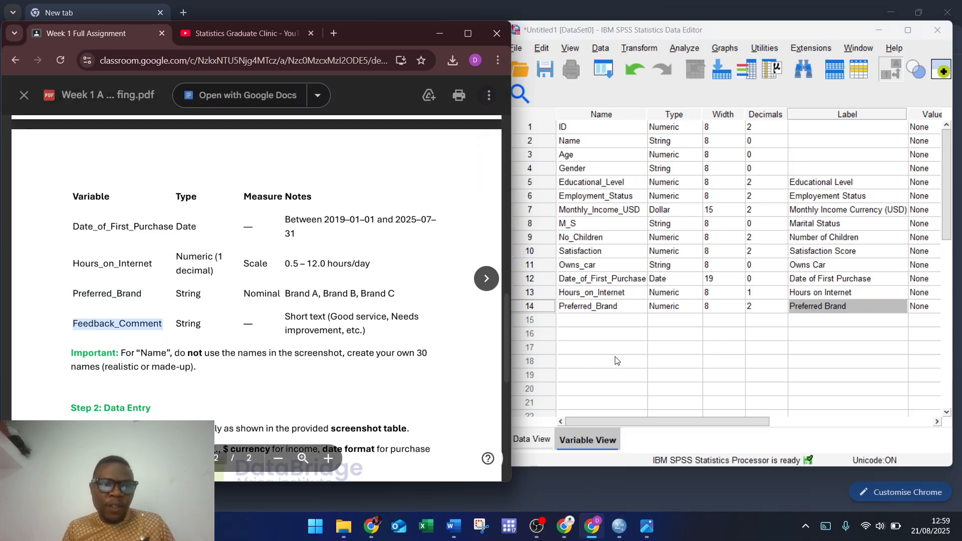
pyautogui.click(591, 323)
pyautogui.hotkey('ctrl', 'v')
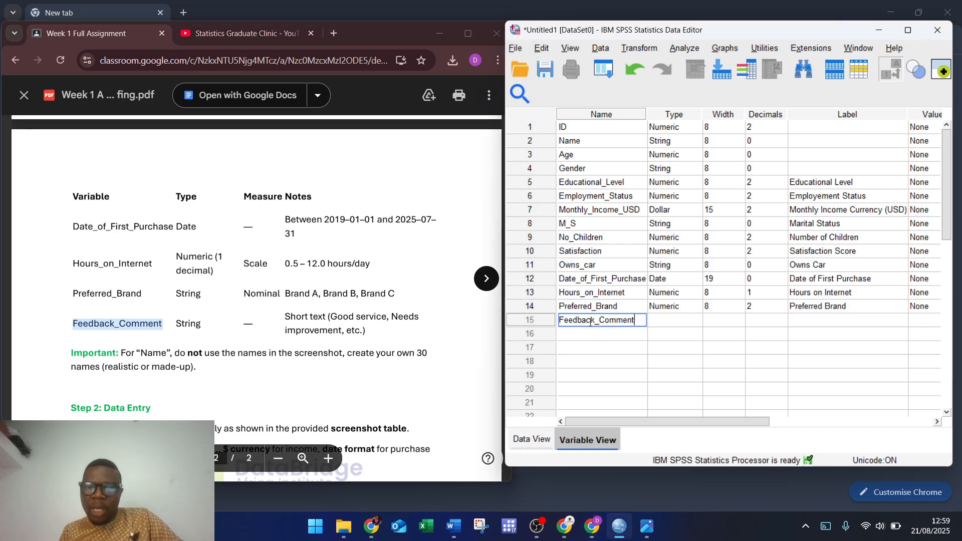
pyautogui.click(840, 318)
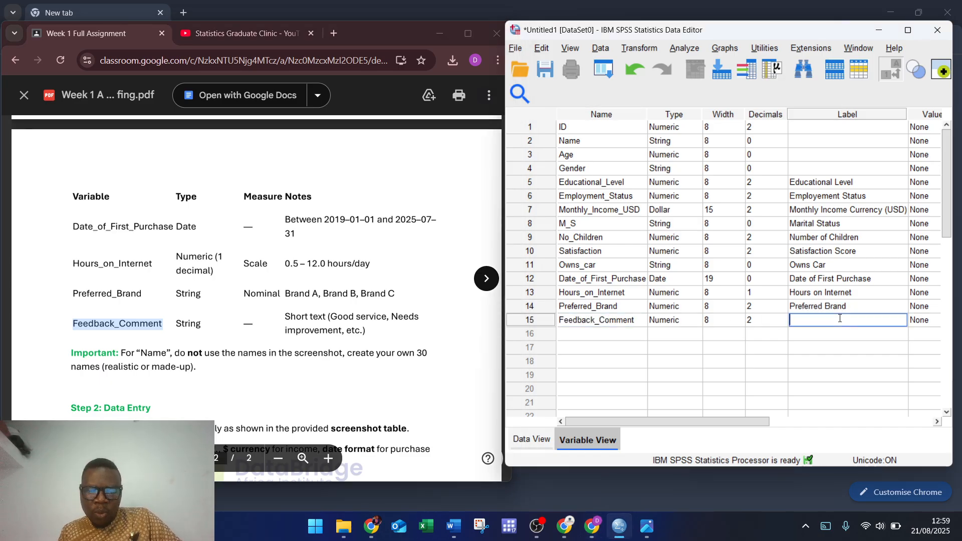
pyautogui.hotkey('ctrl', 'v')
pyautogui.click(684, 323)
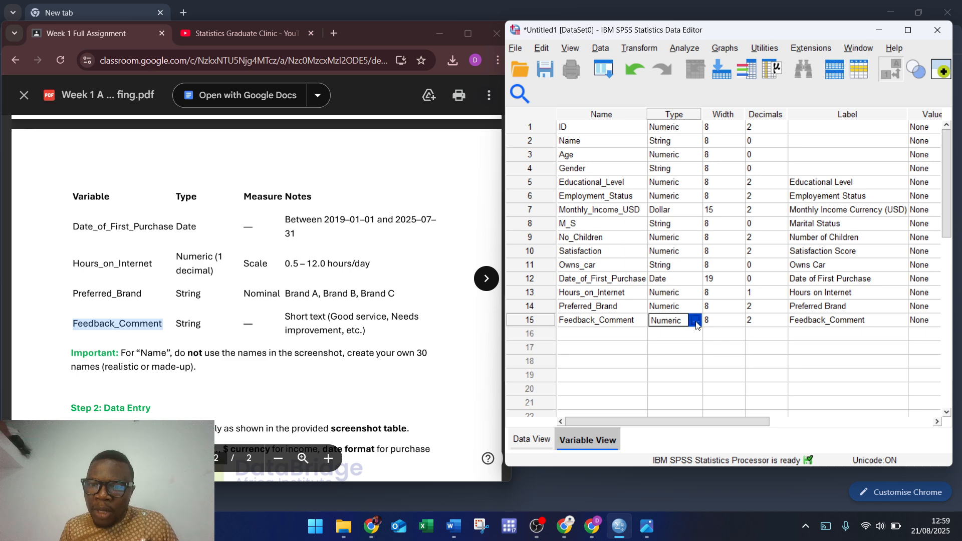
pyautogui.click(695, 321)
pyautogui.click(596, 270)
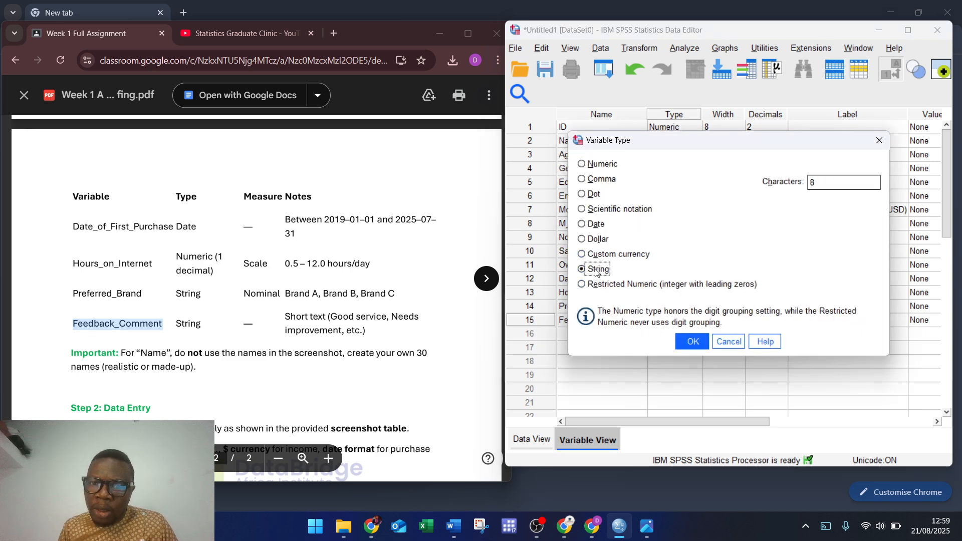
pyautogui.click(686, 345)
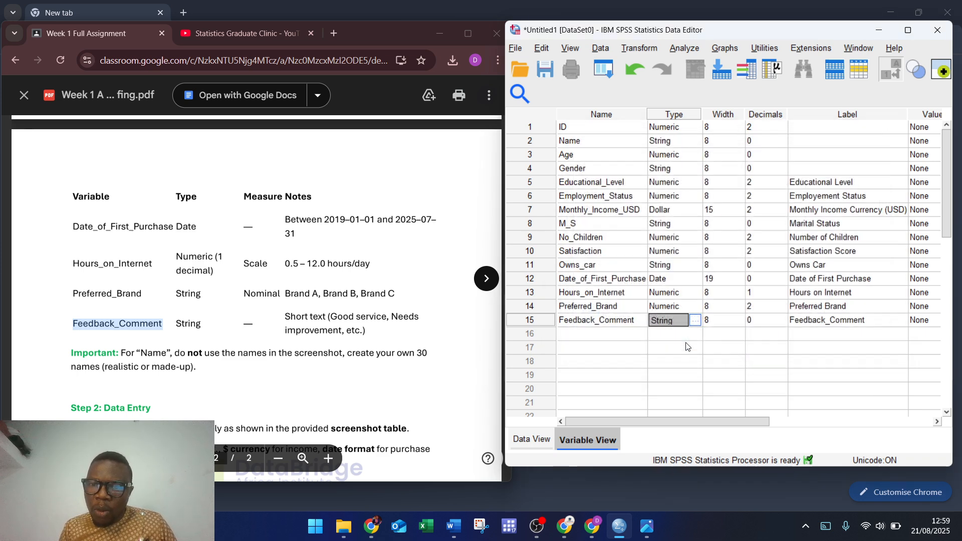
# Step: Make Preferred_Brand a String variable and switch to Data View
pyautogui.click(684, 307)
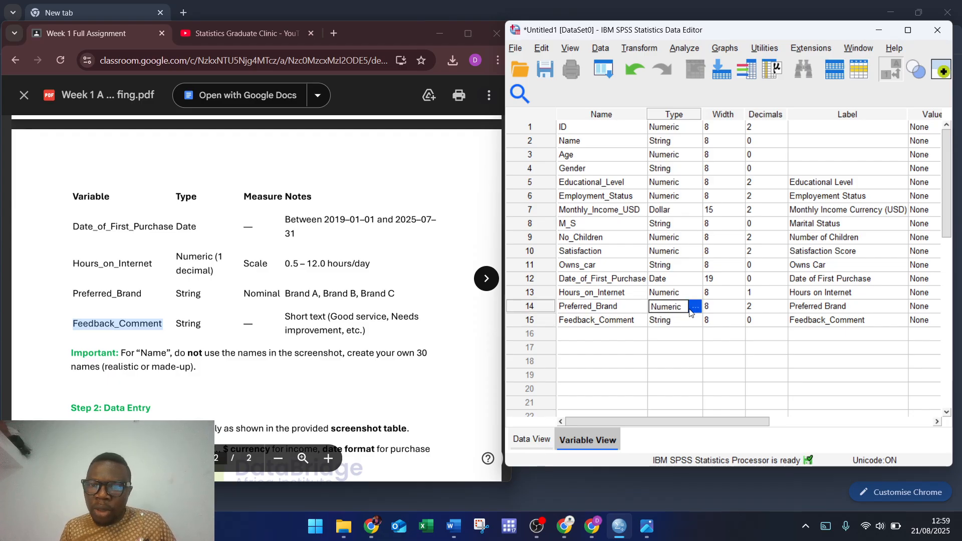
pyautogui.click(695, 306)
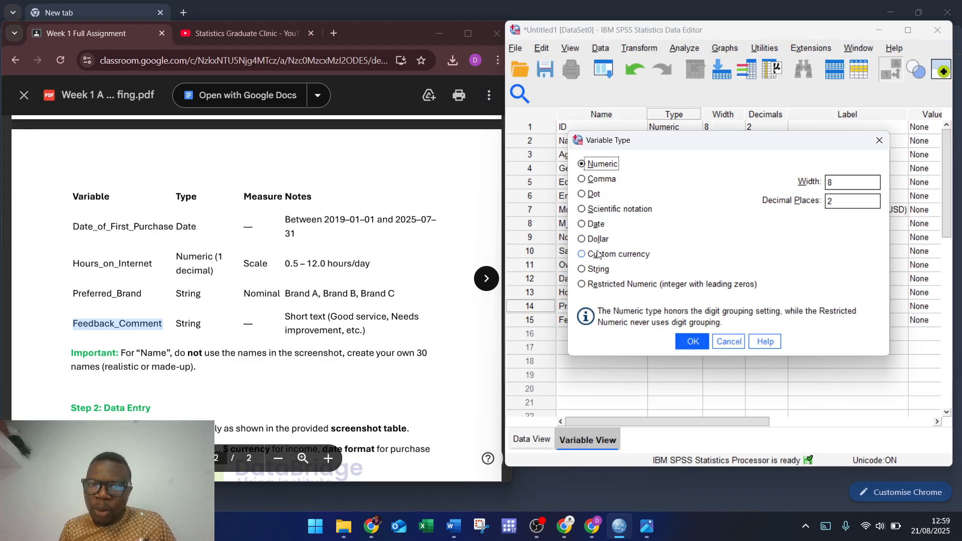
pyautogui.click(601, 272)
pyautogui.click(693, 341)
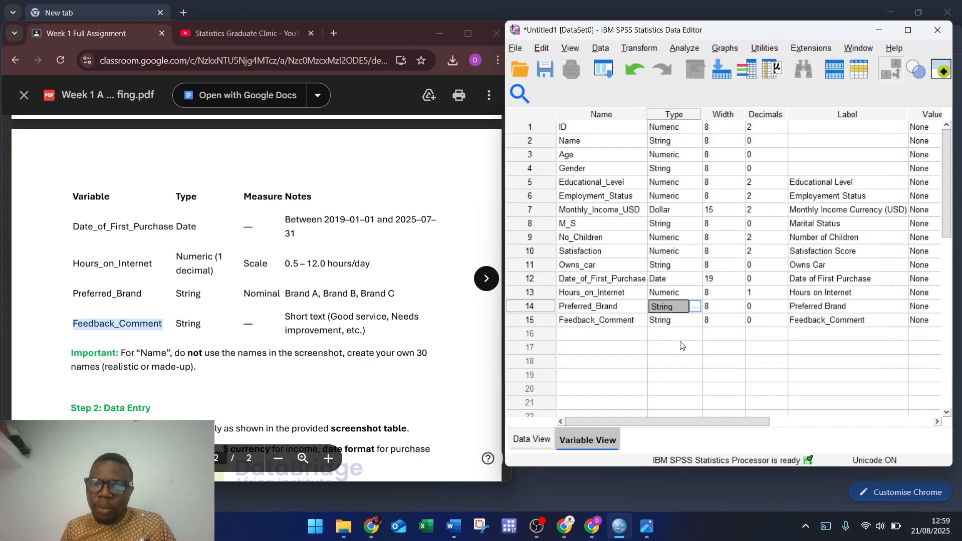
pyautogui.click(527, 441)
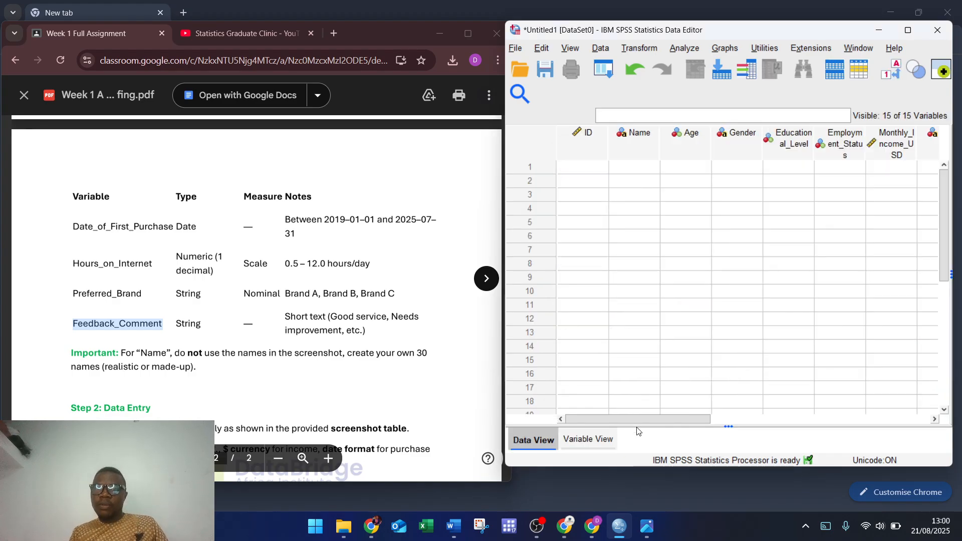
pyautogui.moveTo(635, 422); pyautogui.dragTo(586, 430)
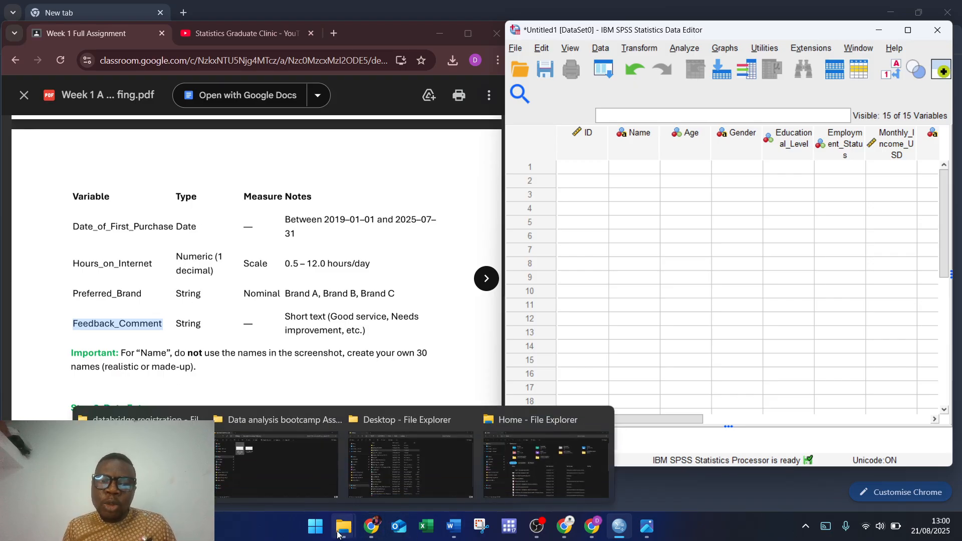
pyautogui.moveTo(619, 530)
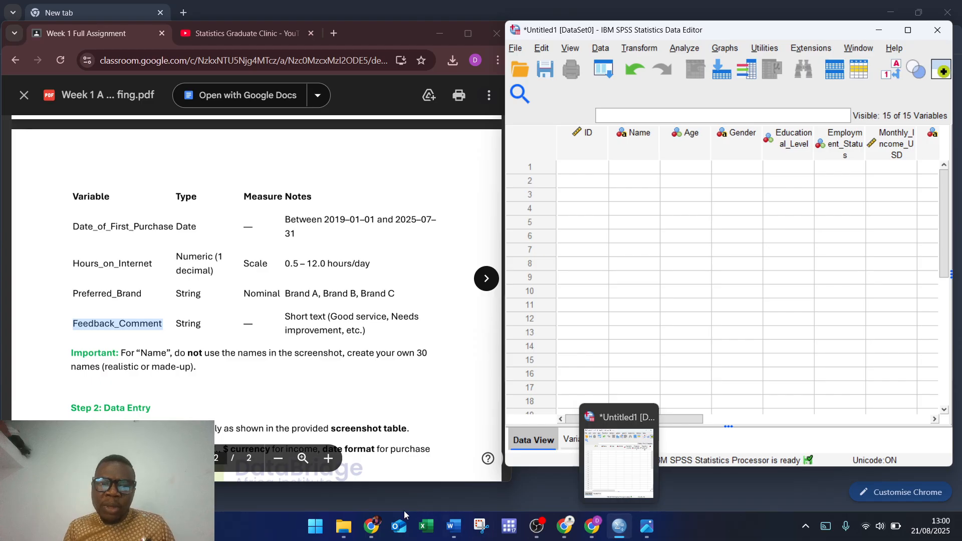
pyautogui.moveTo(341, 531)
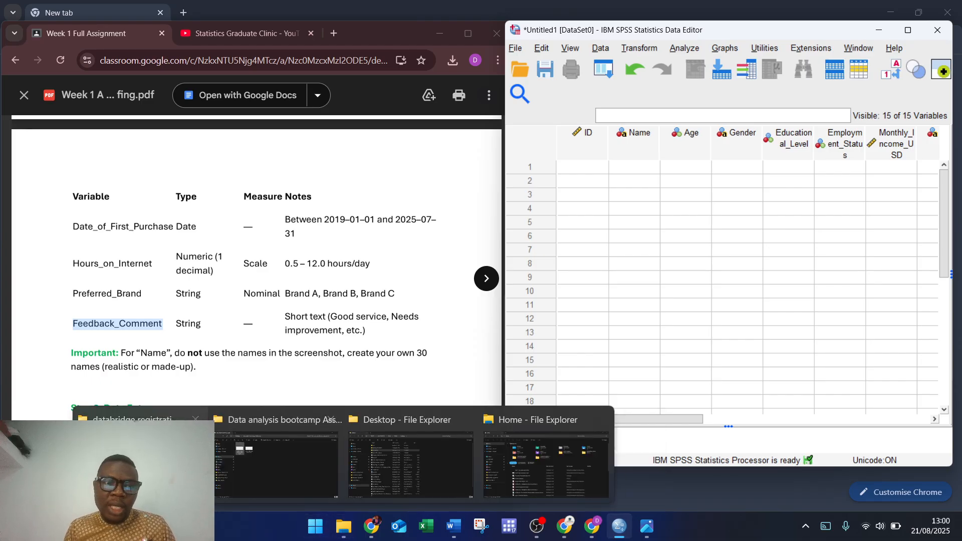
pyautogui.moveTo(140, 460)
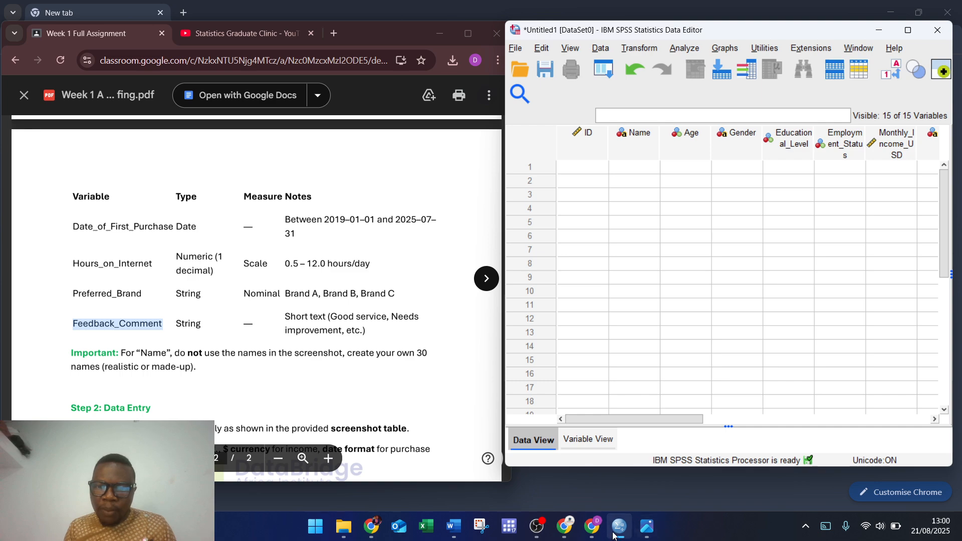
# Step: Restore the dataset image in Photos as a narrow window on the left beside SPSS
pyautogui.click(640, 533)
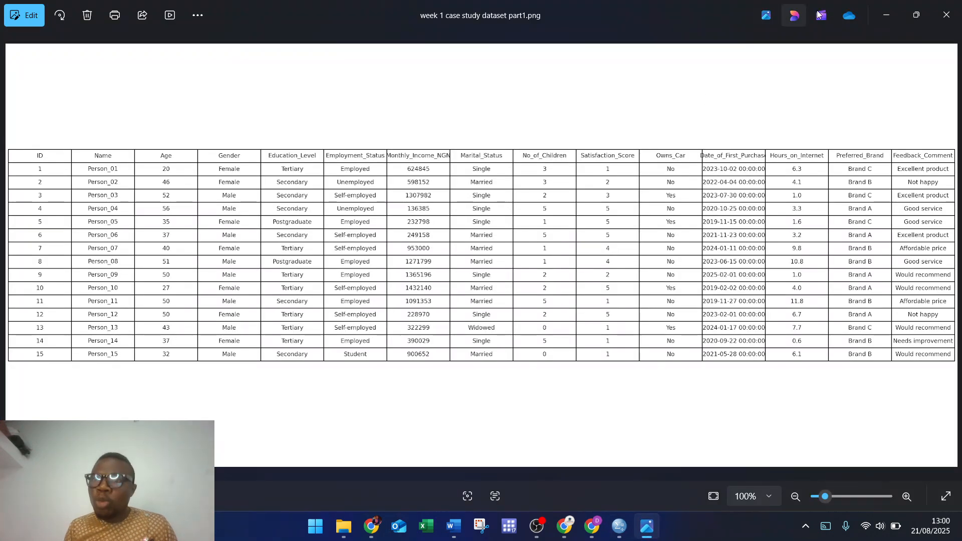
pyautogui.click(914, 15)
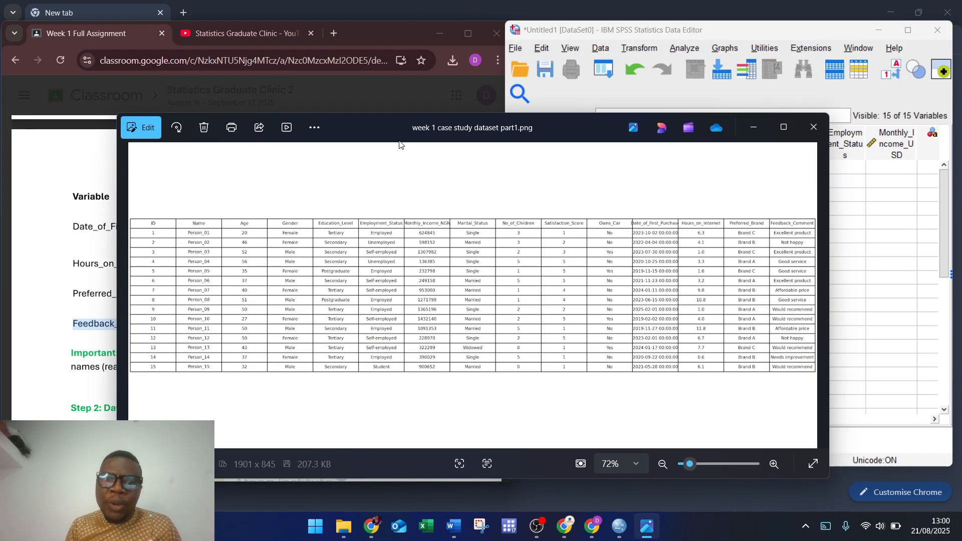
pyautogui.moveTo(388, 137); pyautogui.dragTo(294, 83)
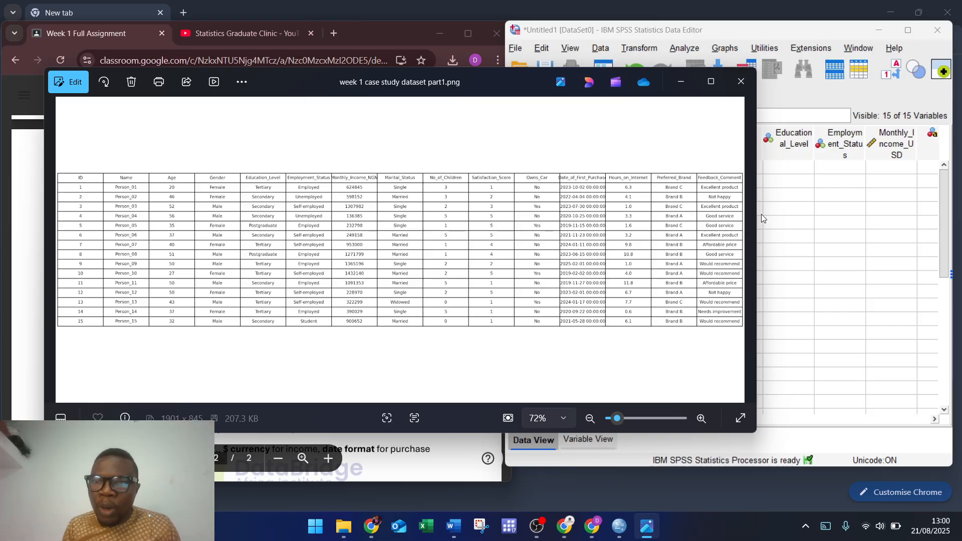
pyautogui.moveTo(757, 213); pyautogui.dragTo(509, 223)
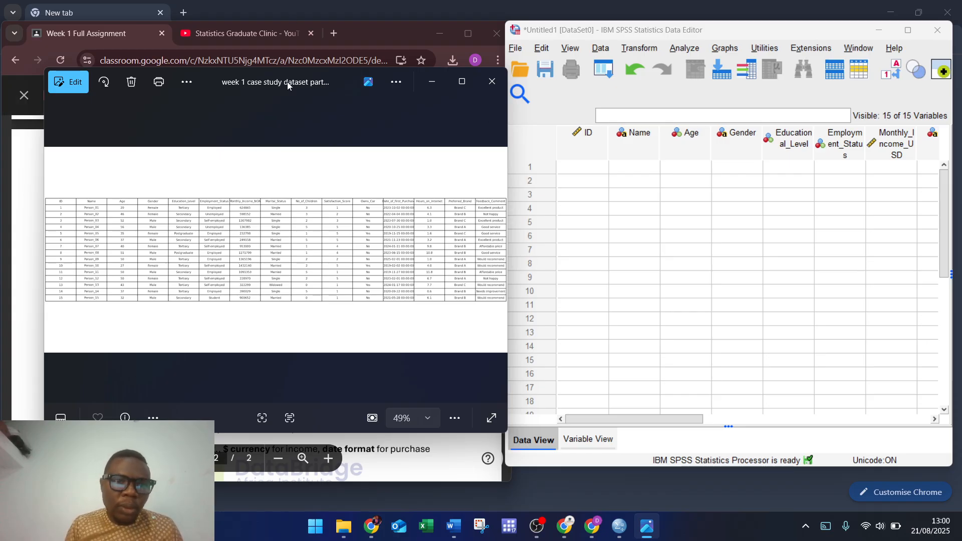
# Step: Zoom the image to 200% and pan to the ID, Name and Age columns
pyautogui.click(426, 418)
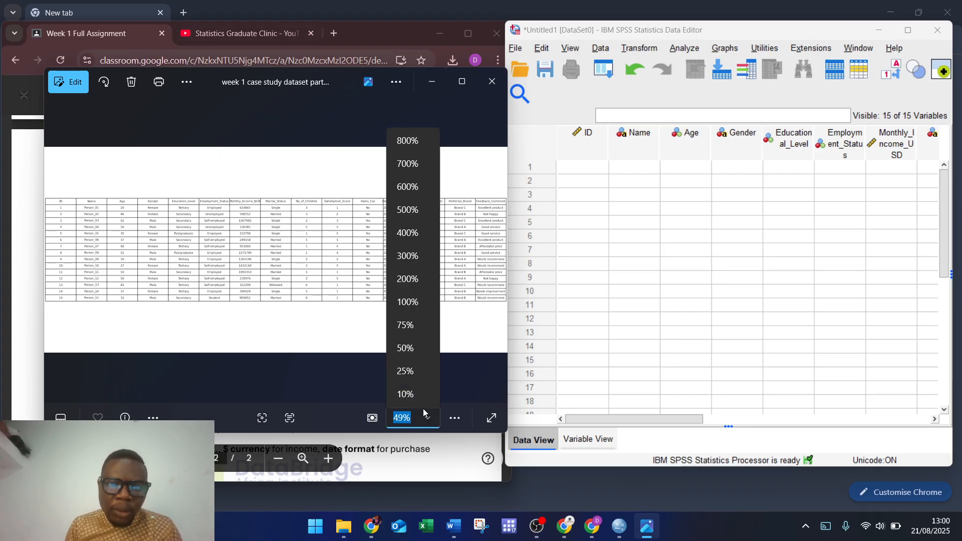
pyautogui.click(405, 303)
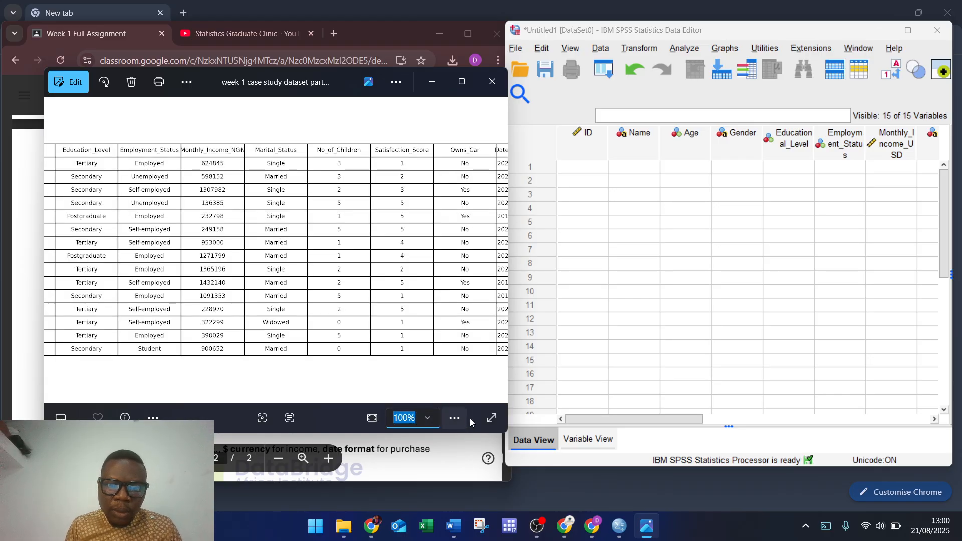
pyautogui.click(428, 419)
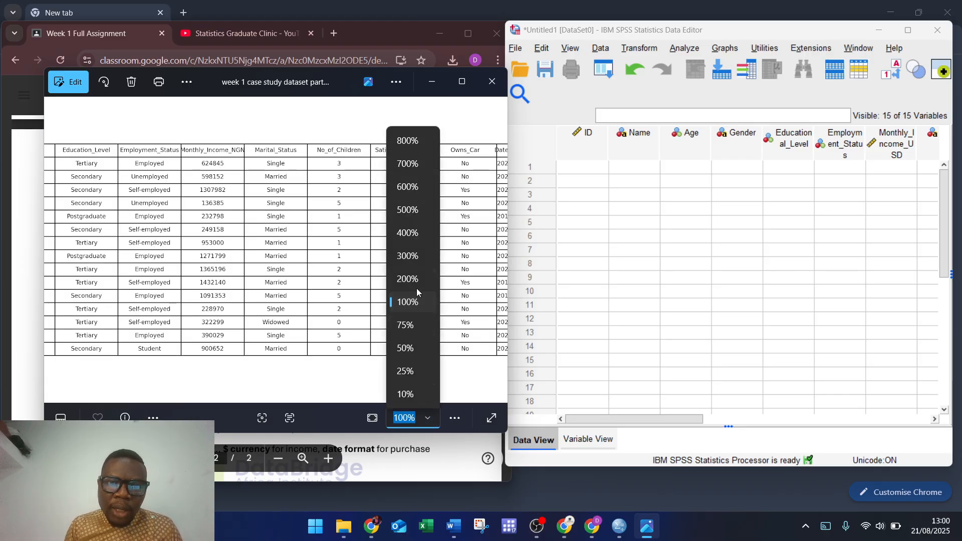
pyautogui.click(405, 280)
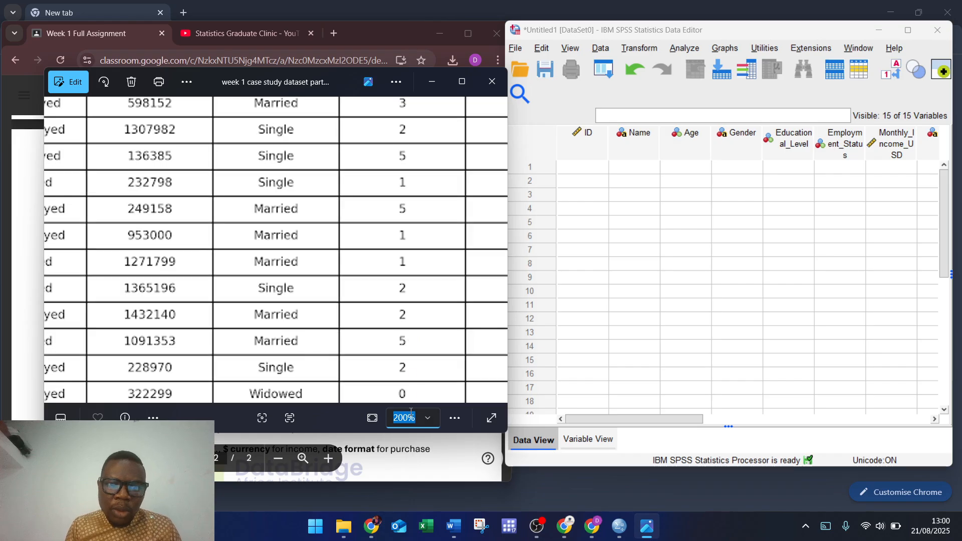
pyautogui.scroll(5, 221, 299)
pyautogui.hscroll(-5, 221, 299)
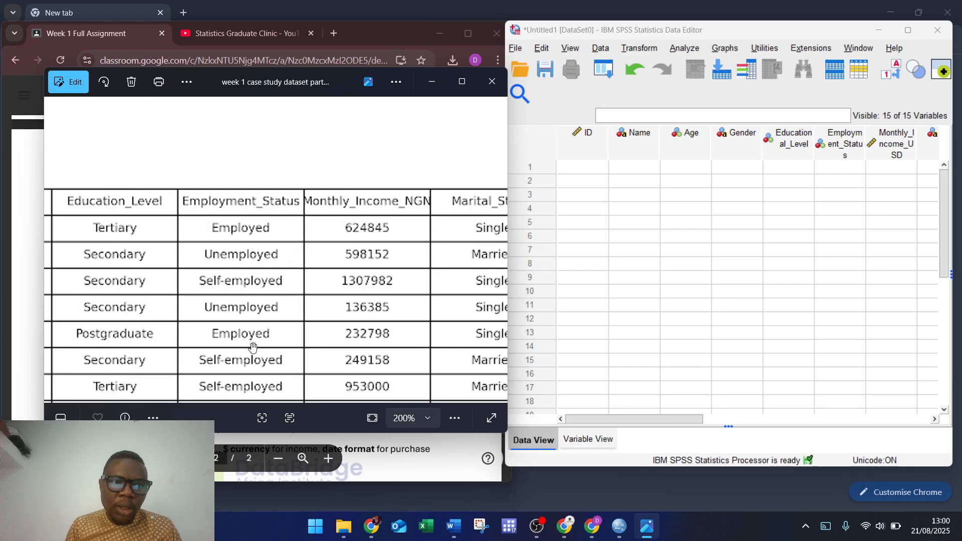
pyautogui.moveTo(137, 293); pyautogui.dragTo(399, 272)
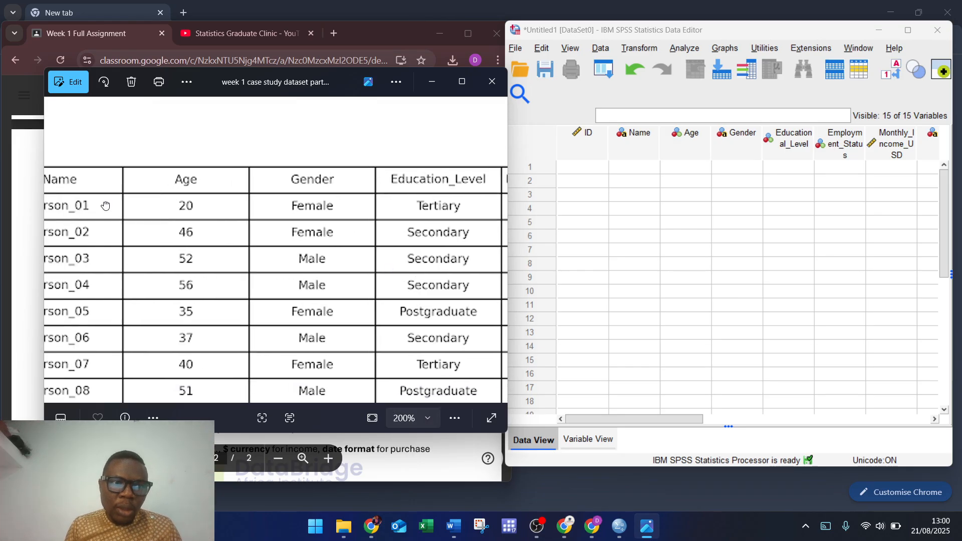
pyautogui.moveTo(106, 206); pyautogui.dragTo(332, 261)
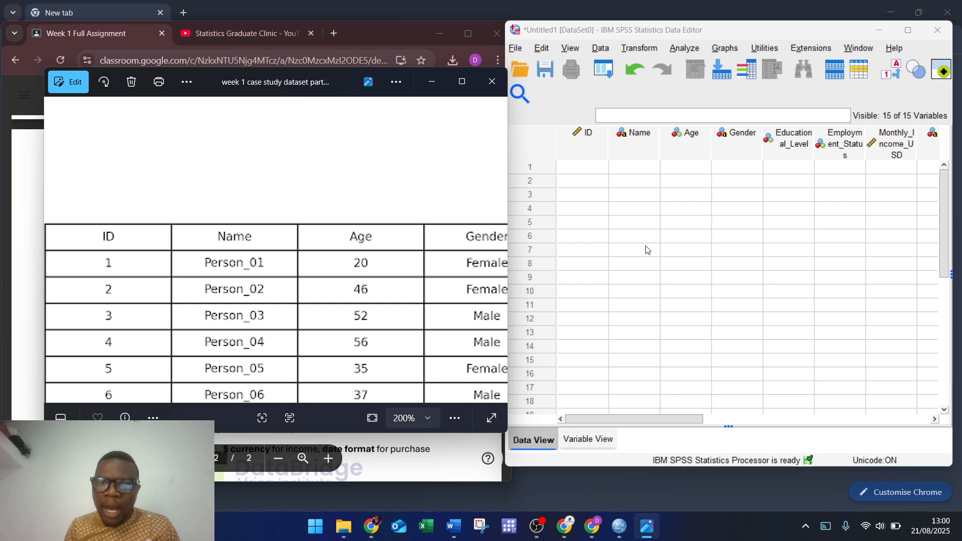
pyautogui.scroll(-2, 644, 249)
pyautogui.click(537, 436)
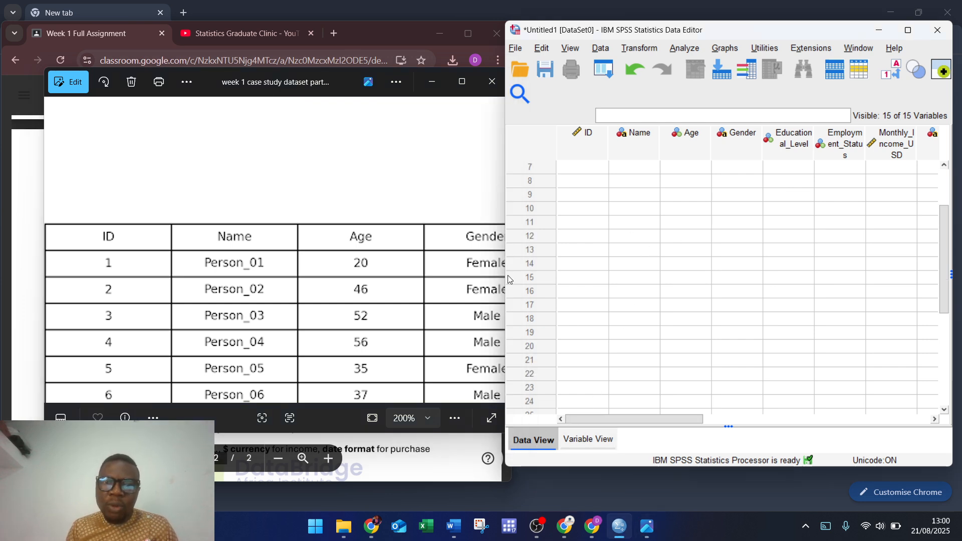
# Step: Enter ID 1 in row 1 of the data grid
pyautogui.scroll(2, 597, 229)
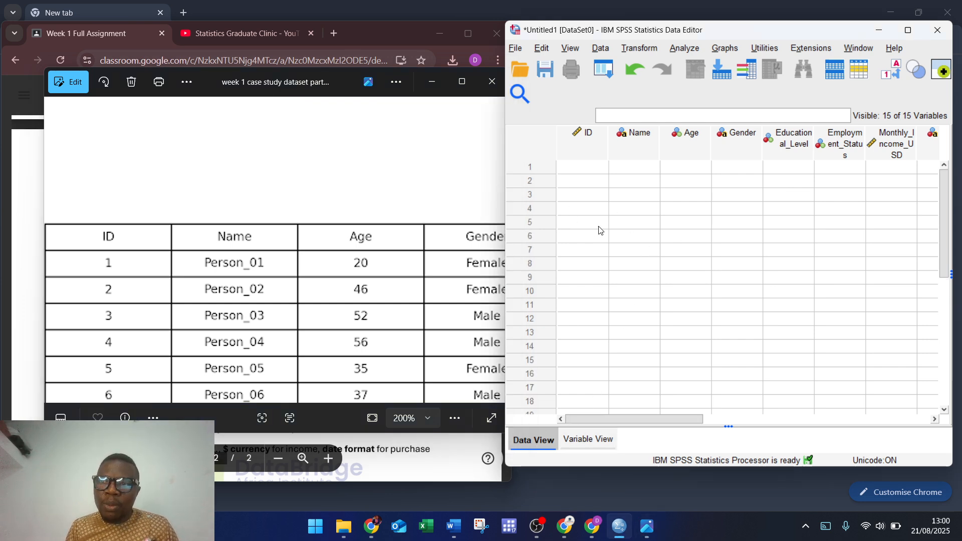
pyautogui.click(583, 171)
pyautogui.write('1')
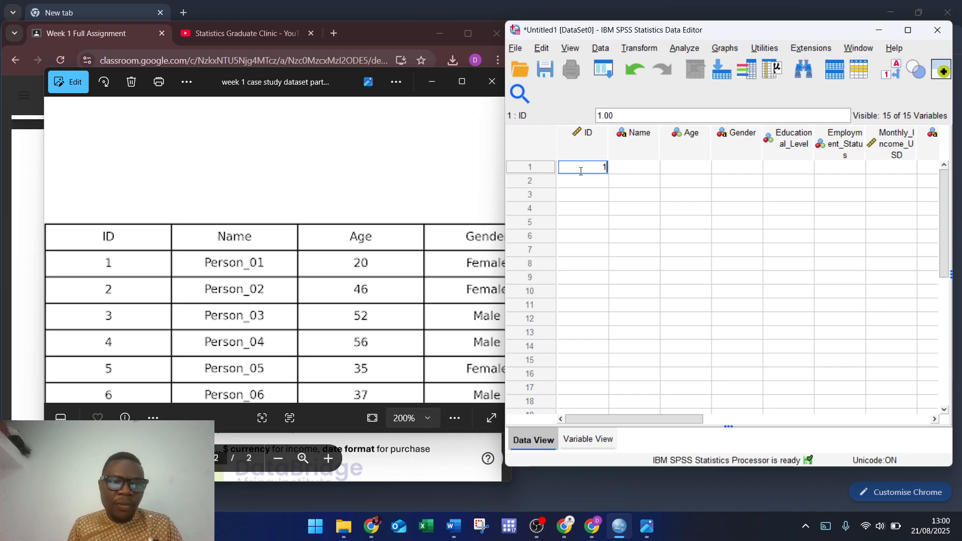
pyautogui.press('Tab')
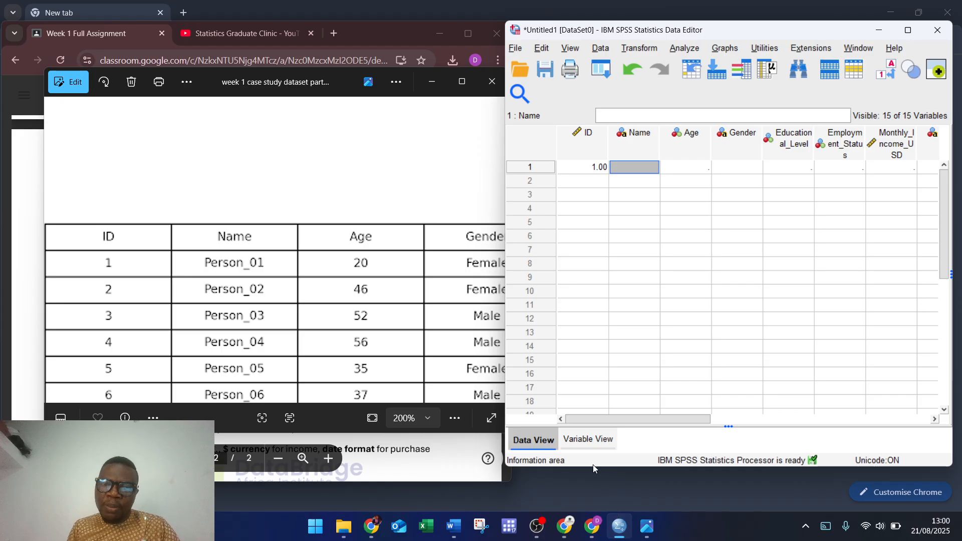
# Step: Set the ID variable's decimal places to 0 in Variable View
pyautogui.click(598, 440)
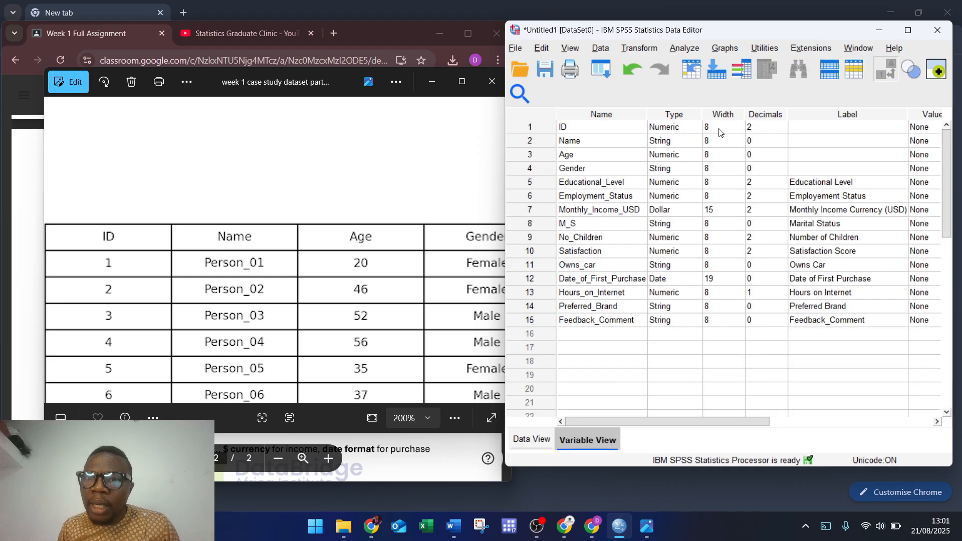
pyautogui.click(783, 129)
pyautogui.write('0')
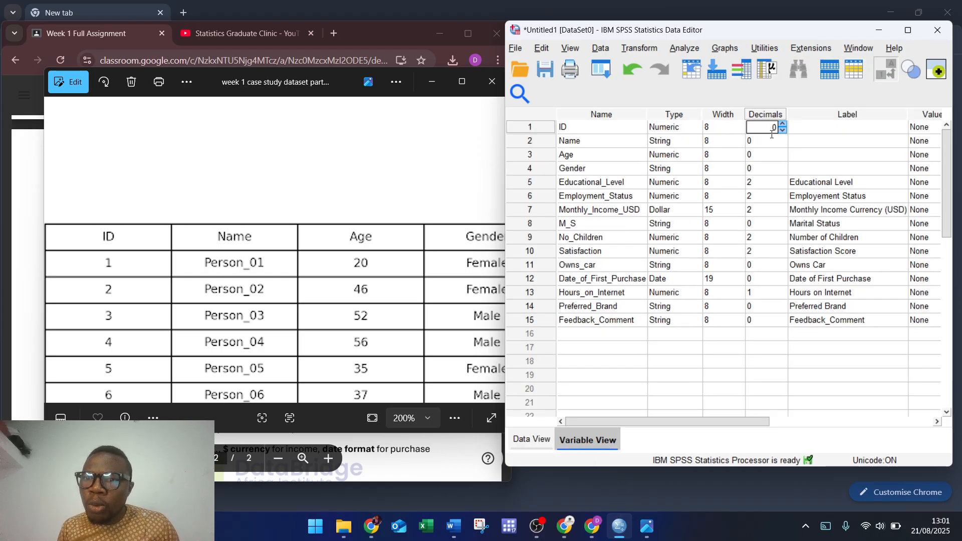
pyautogui.click(531, 439)
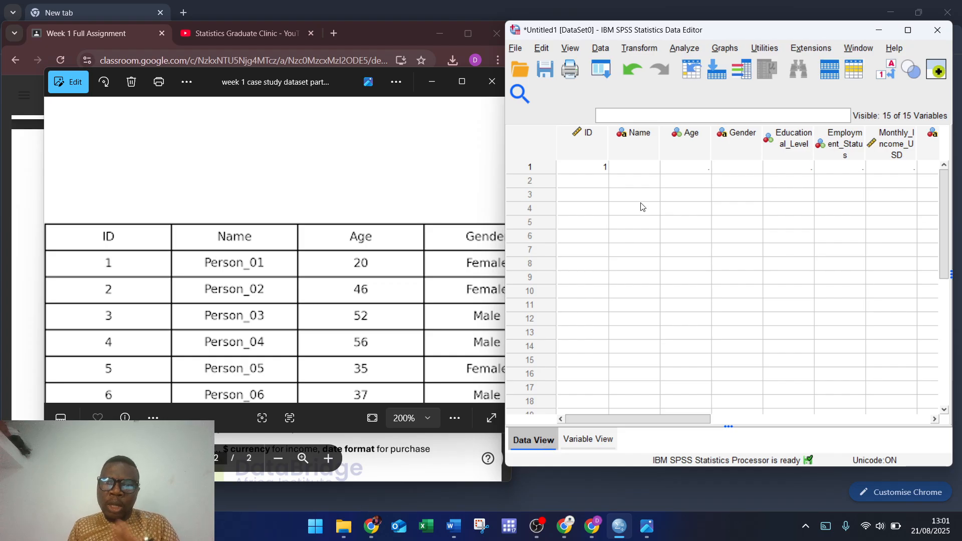
# Step: Type the presenter's name into row 1's Name cell
pyautogui.click(641, 167)
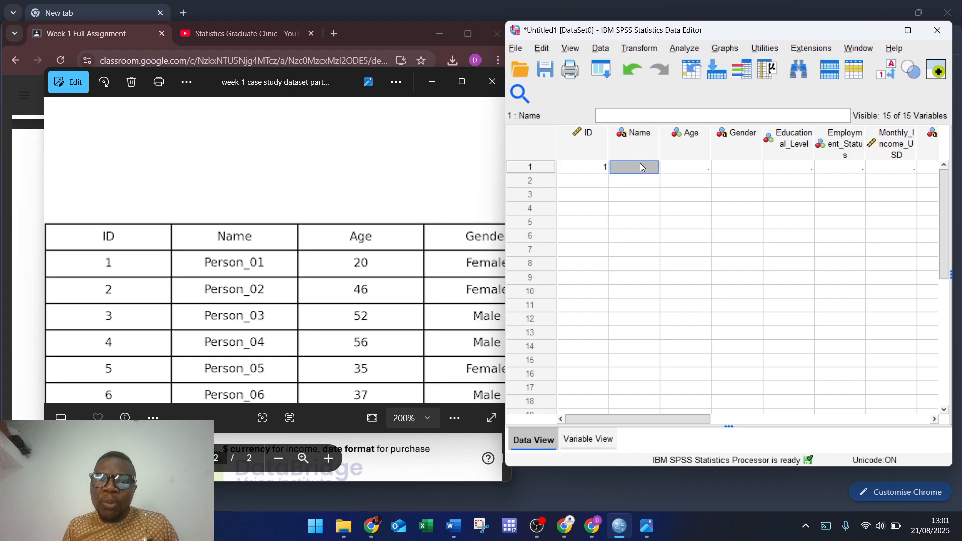
pyautogui.write('Olad')
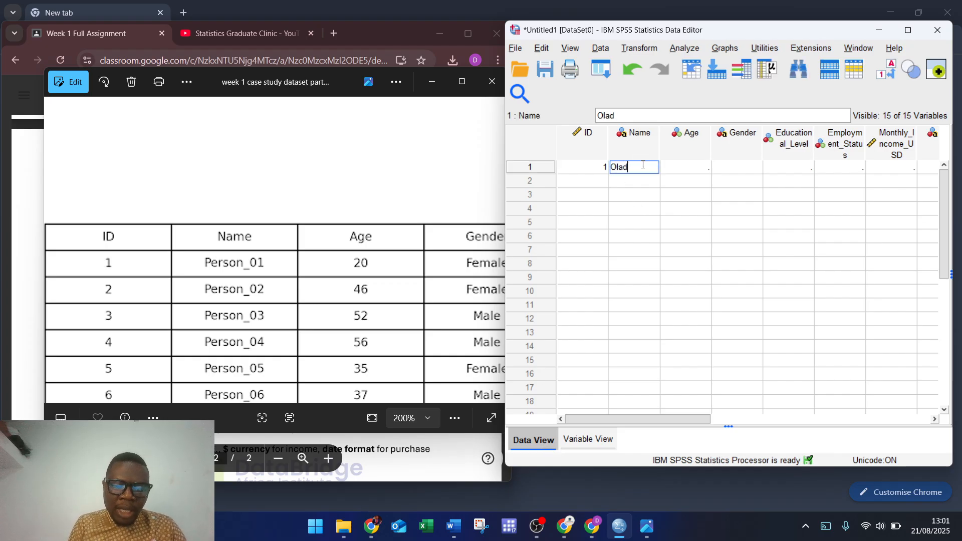
pyautogui.write('apoa')
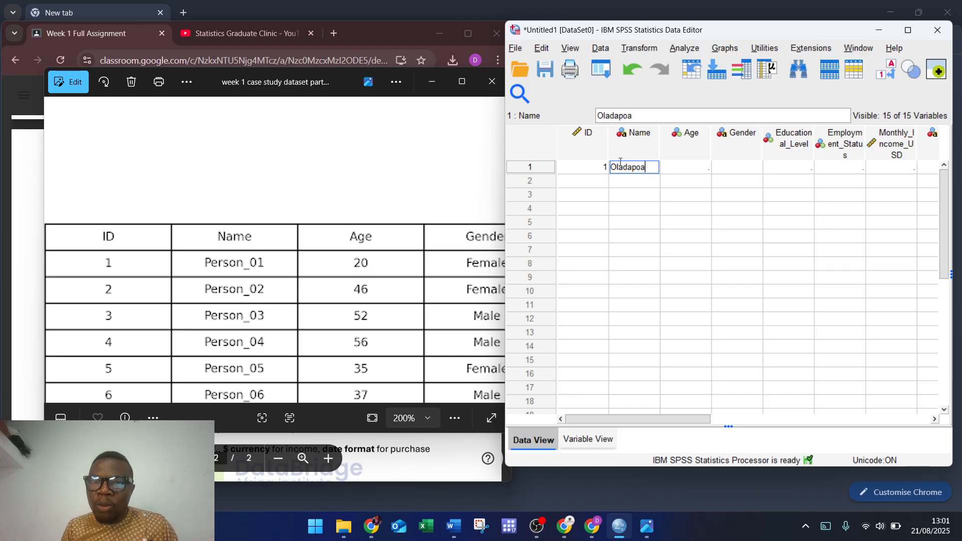
pyautogui.click(595, 440)
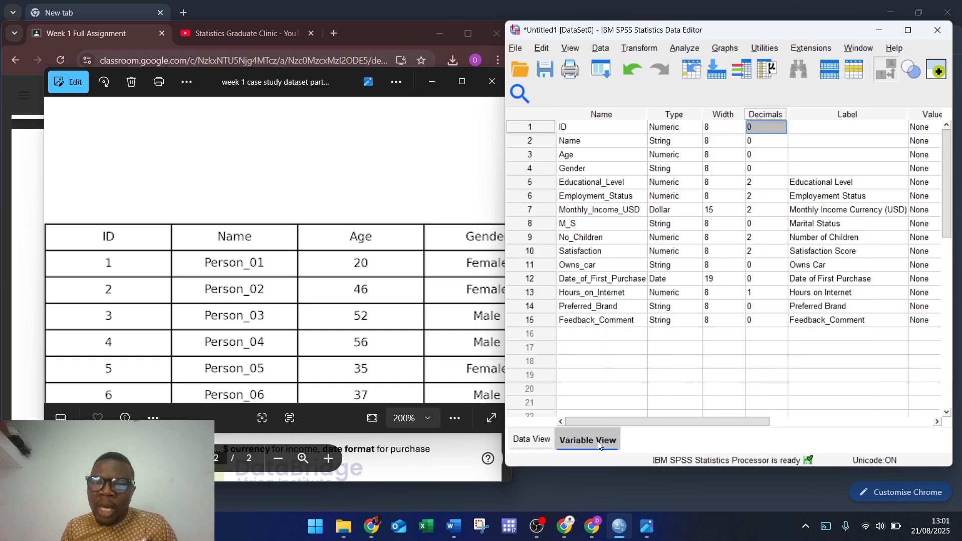
# Step: Adjust the ID variable's width with the spin arrows
pyautogui.click(736, 127)
pyautogui.click(740, 130)
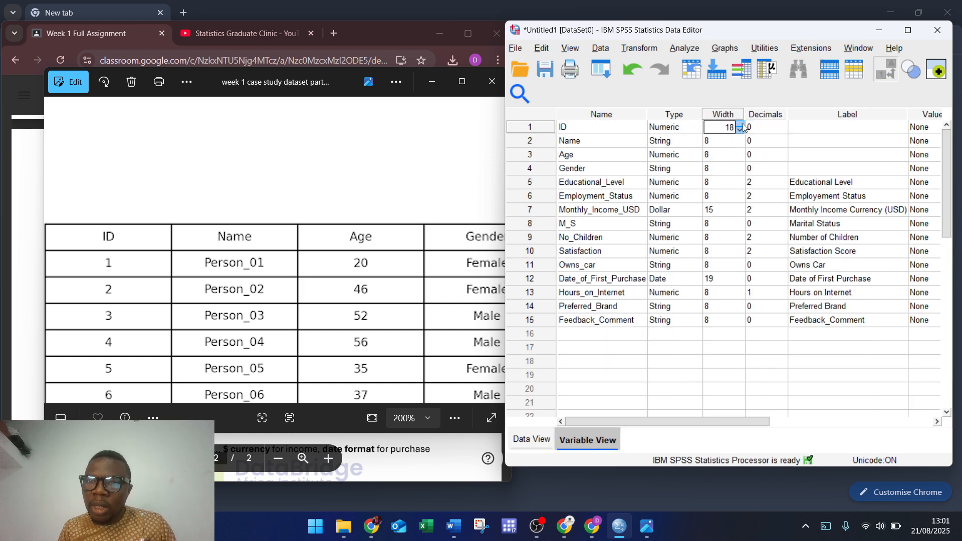
pyautogui.click(743, 123)
pyautogui.click(742, 124)
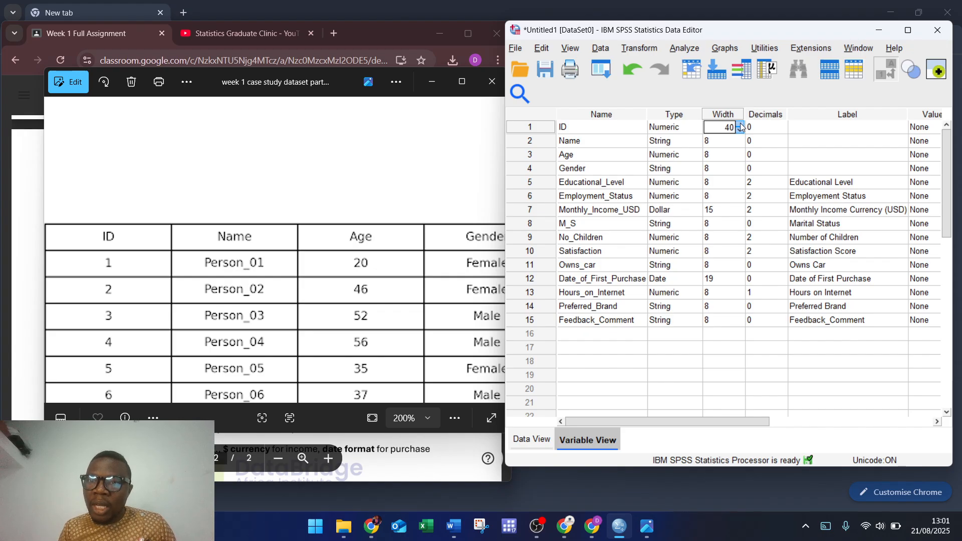
# Step: Correct row 1's name by adding a missing letter
pyautogui.click(531, 440)
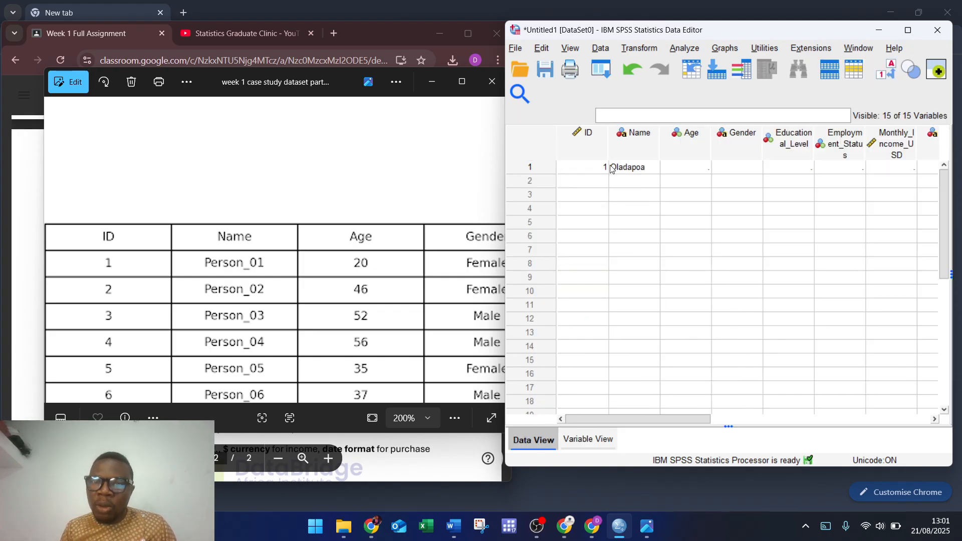
pyautogui.click(646, 166)
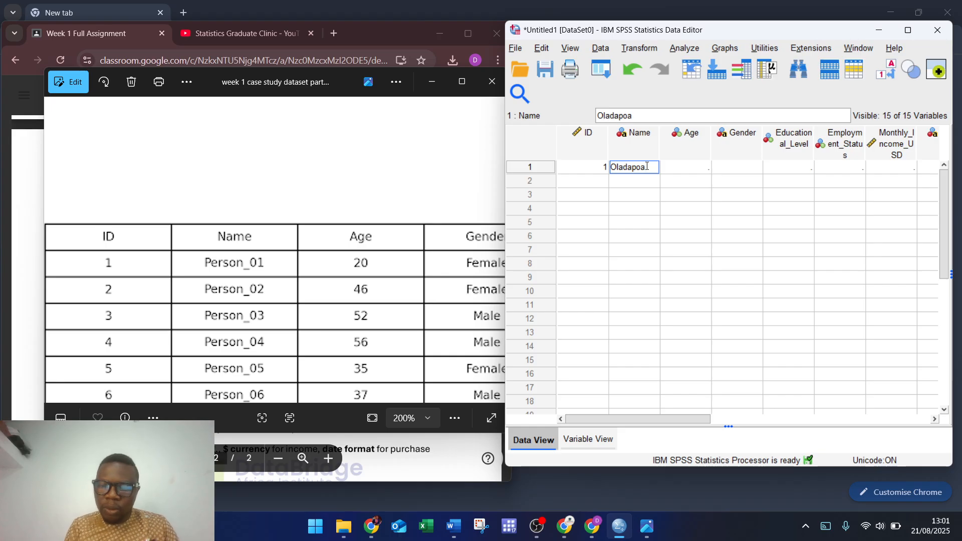
pyautogui.write('a')
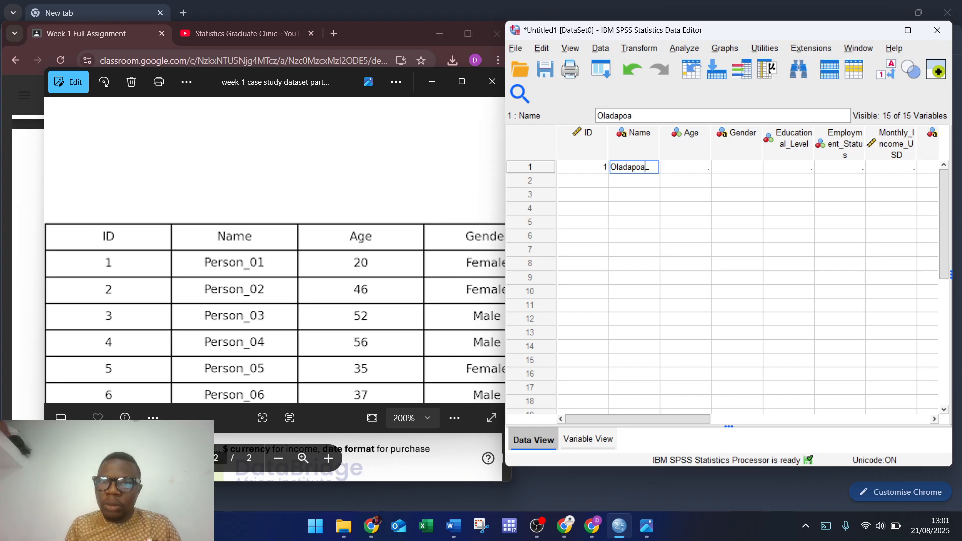
# Step: Increase the Name variable's width so the full name displays
pyautogui.click(586, 439)
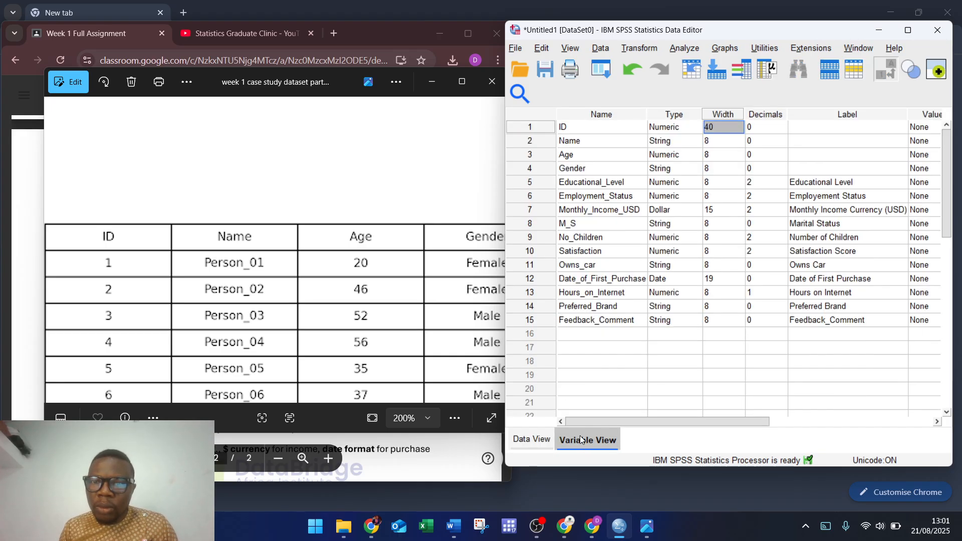
pyautogui.click(729, 141)
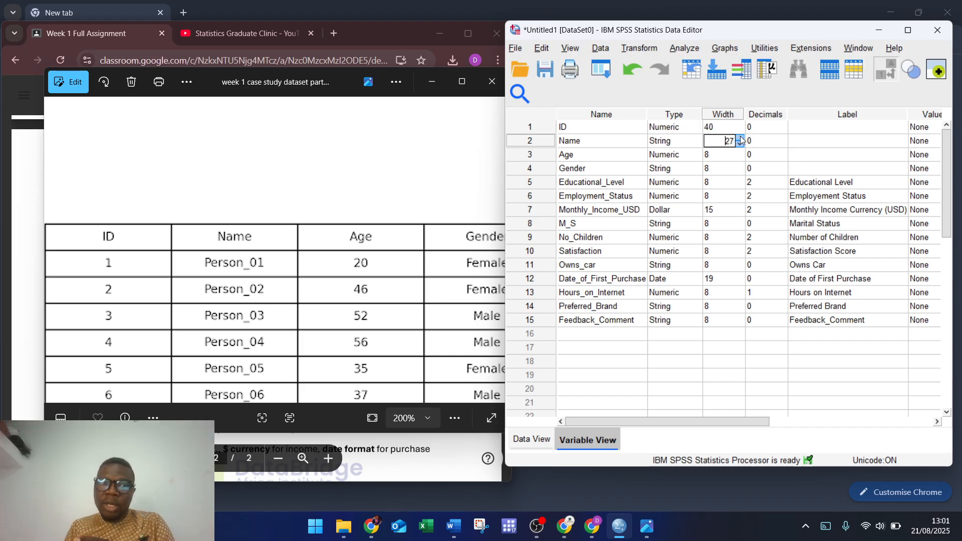
pyautogui.click(740, 138)
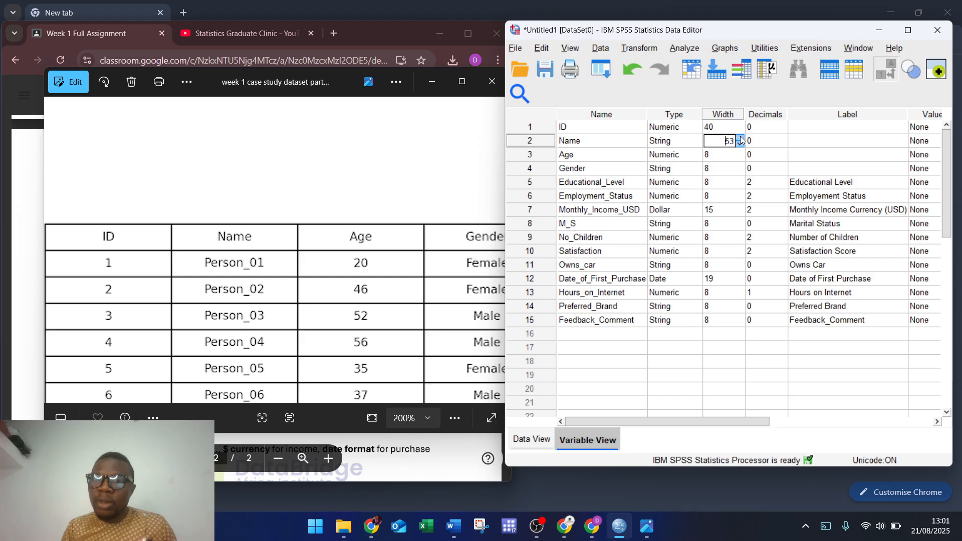
pyautogui.click(531, 442)
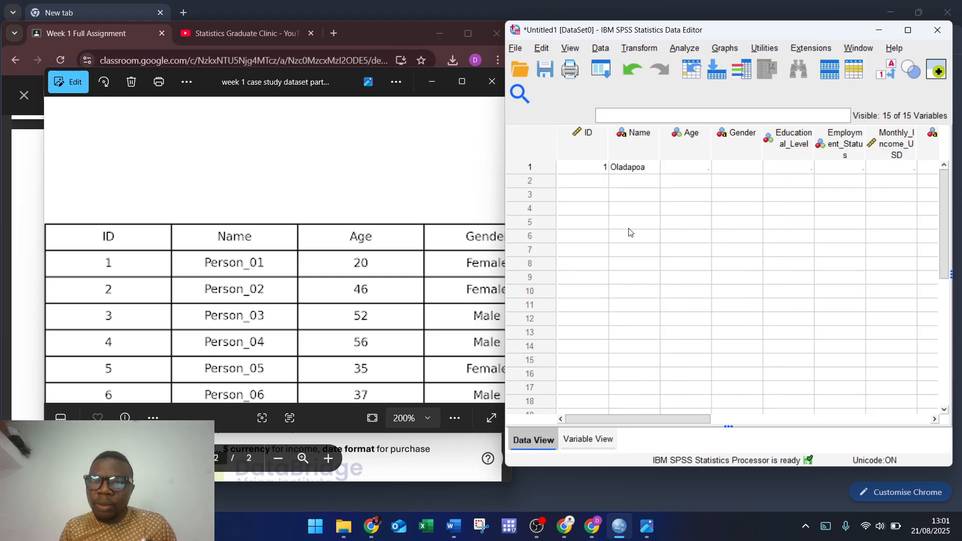
# Step: Replace row 1's name with the presenter's full name, fixing a surname typo
pyautogui.doubleClick(654, 172)
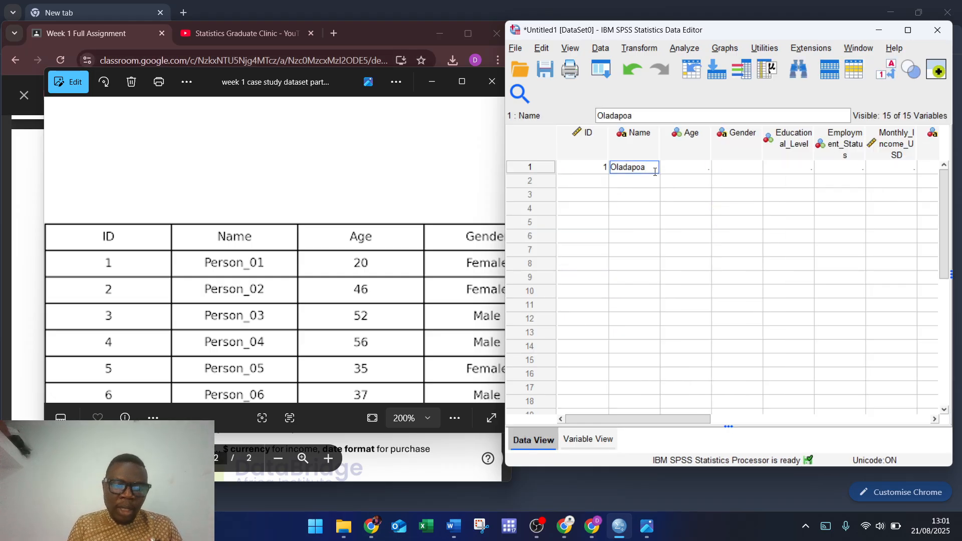
pyautogui.write('D')
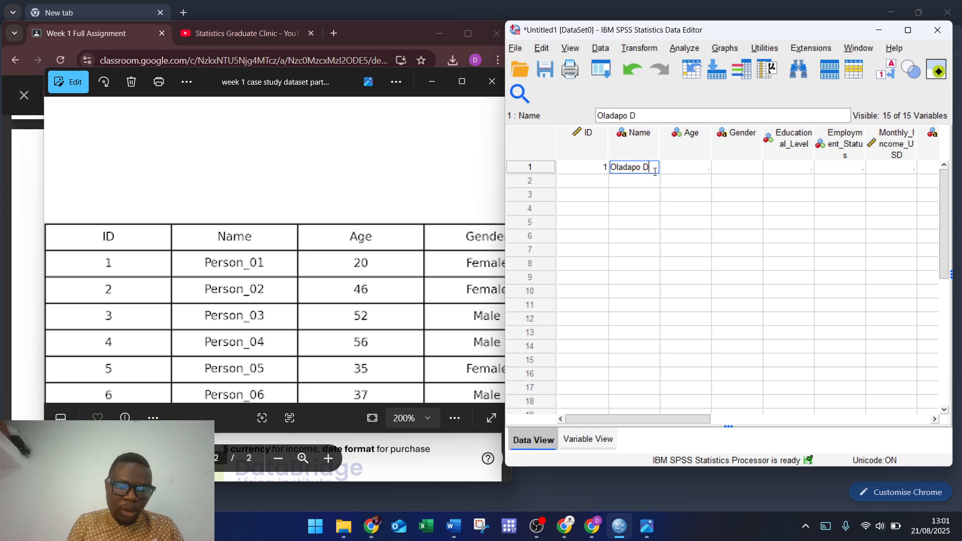
pyautogui.write('avid Ifeoliuwa')
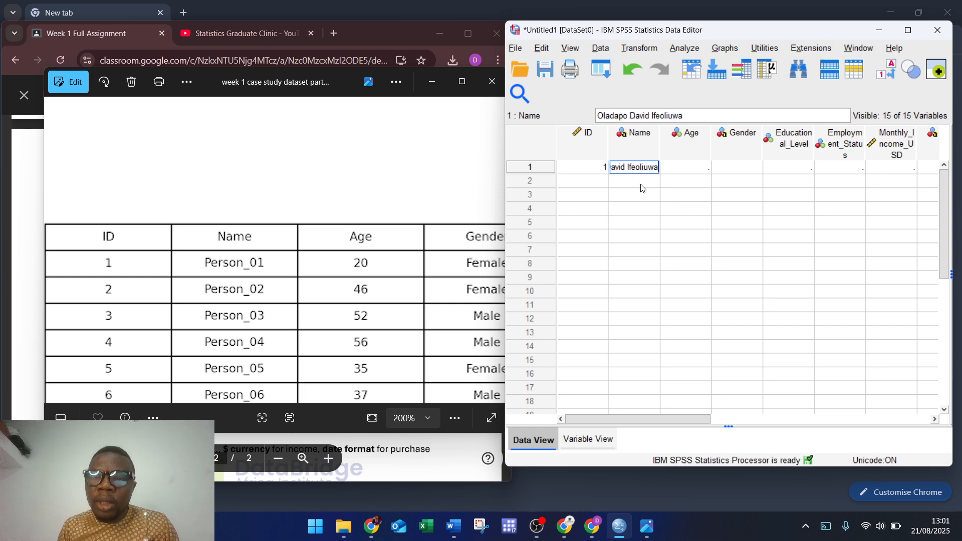
pyautogui.press('BackSpace')
pyautogui.press('BackSpace')
pyautogui.press('BackSpace')
pyautogui.press('BackSpace')
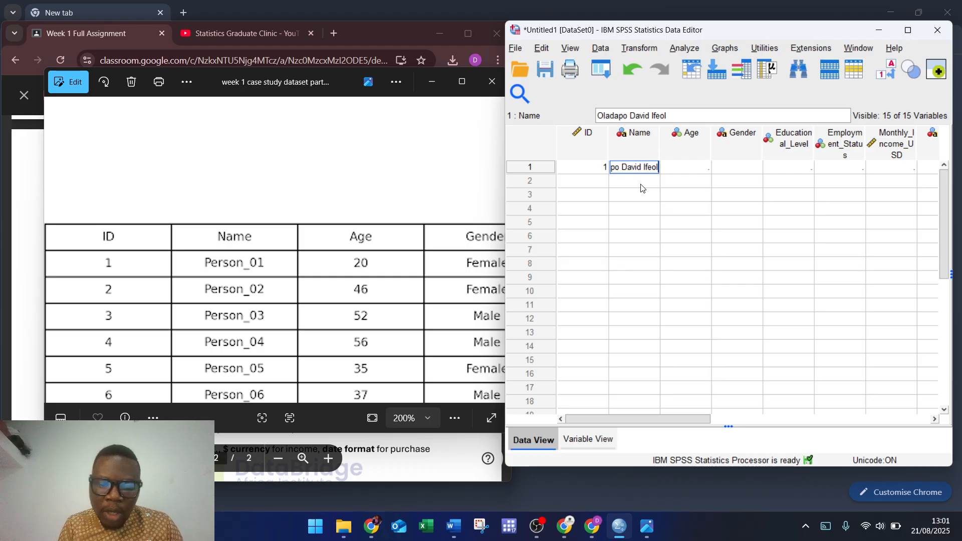
pyautogui.write('uwa')
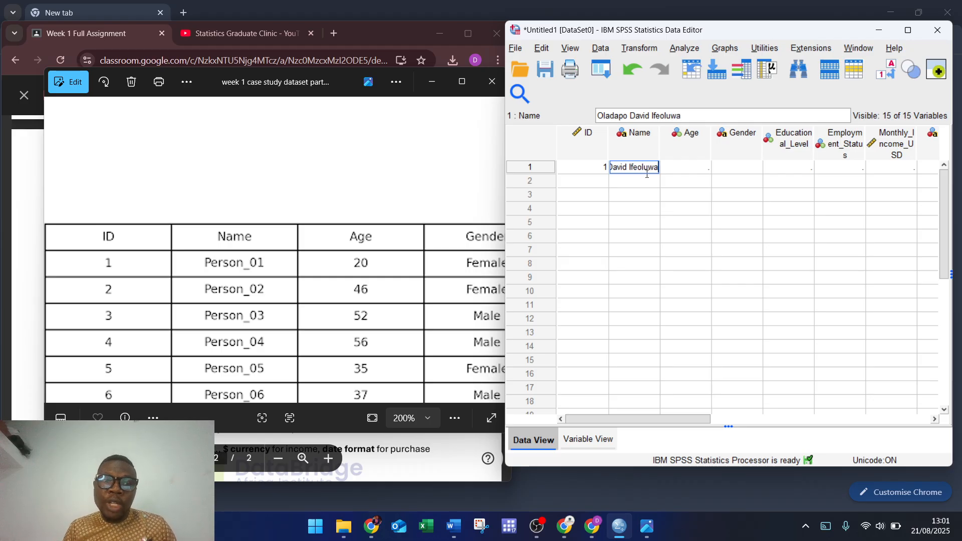
pyautogui.click(685, 170)
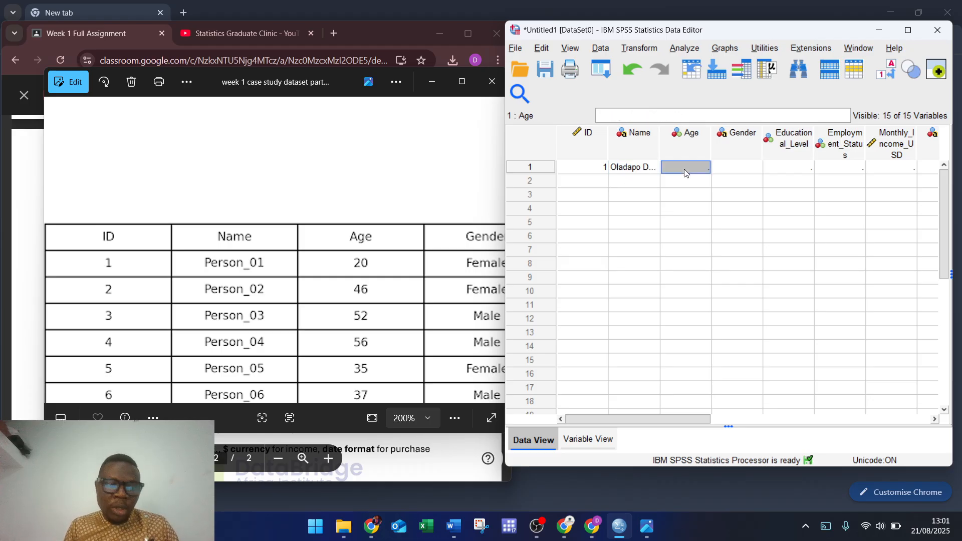
# Step: Enter Age 20 and Gender Female in row 1
pyautogui.write('20')
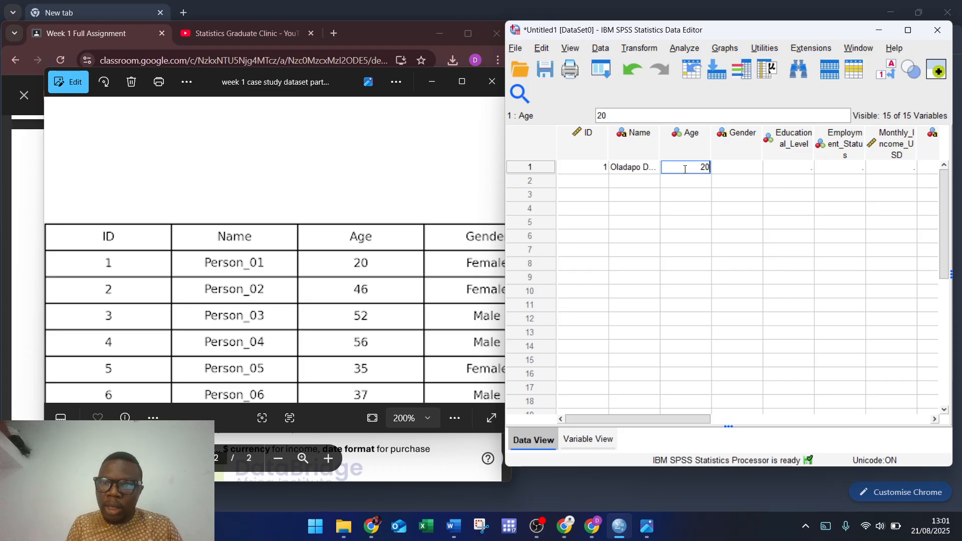
pyautogui.click(736, 174)
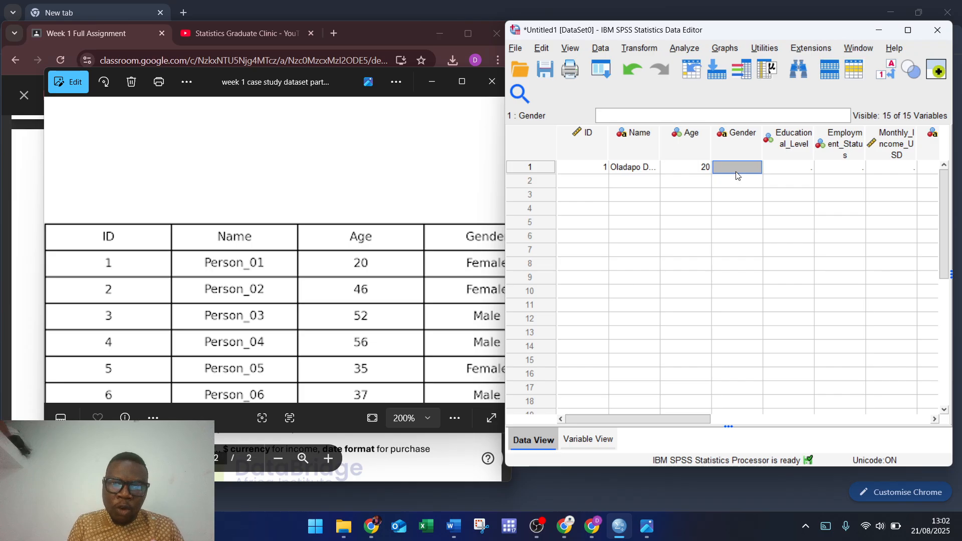
pyautogui.write('Female')
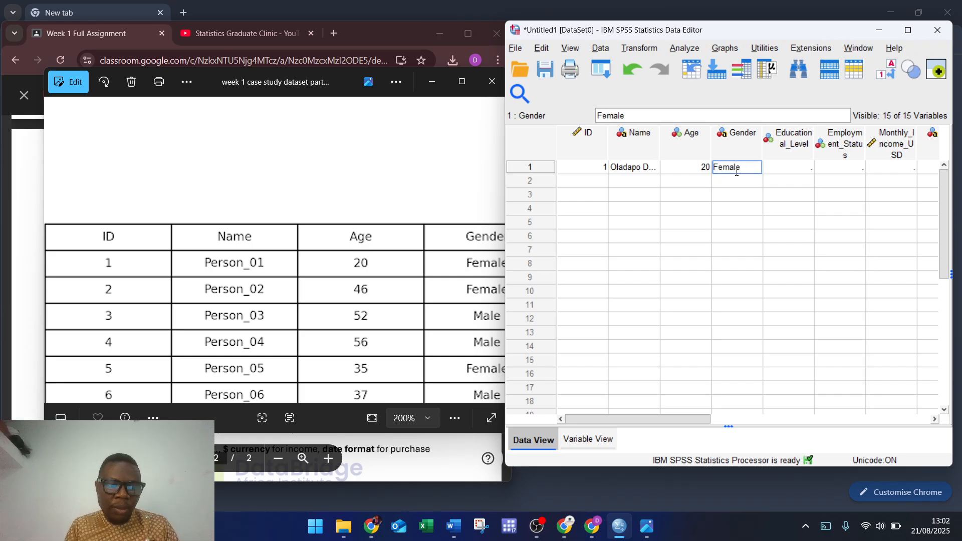
pyautogui.press('Tab')
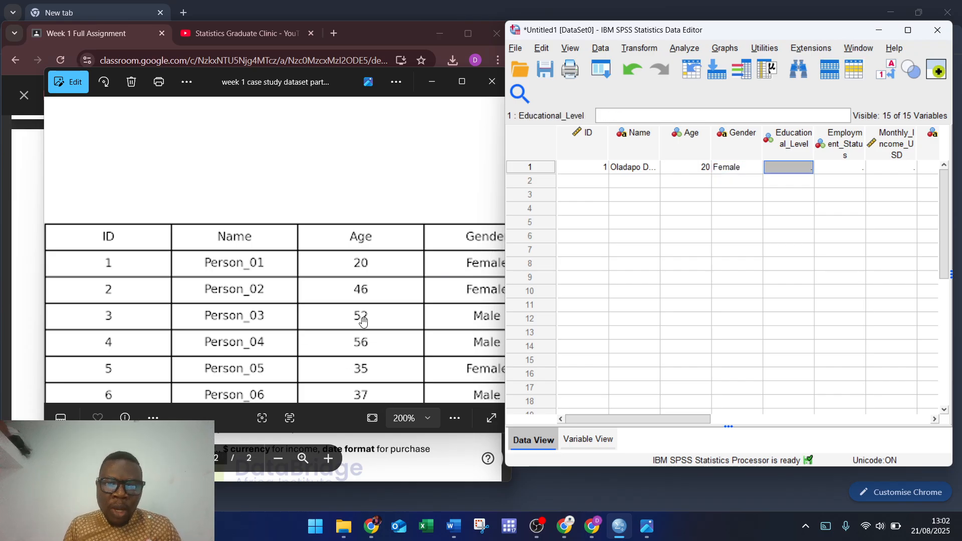
pyautogui.moveTo(381, 334); pyautogui.dragTo(189, 316)
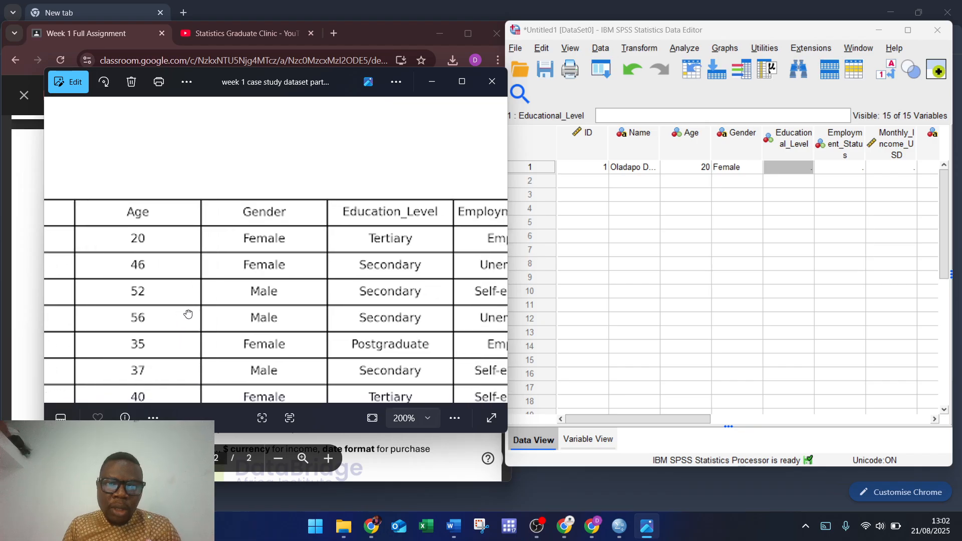
pyautogui.click(833, 173)
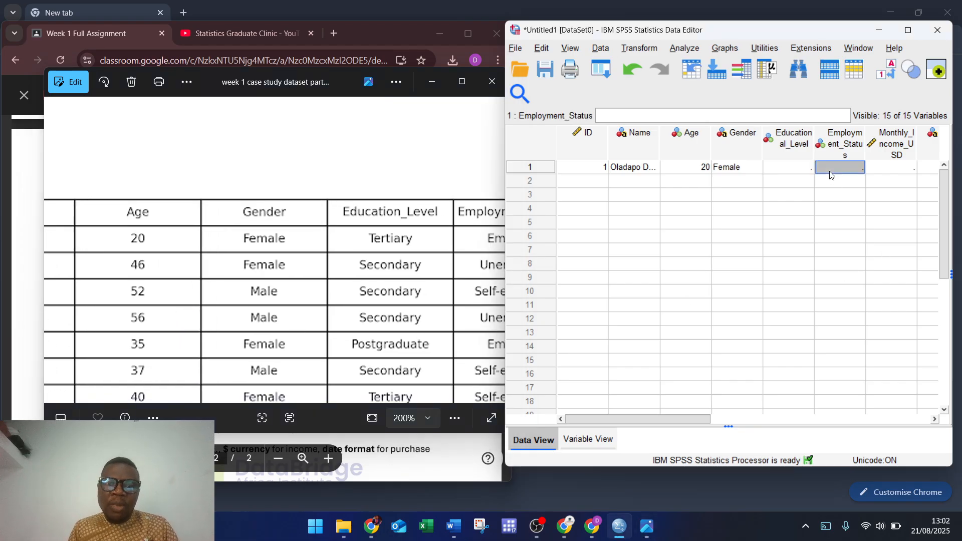
# Step: Bring the assignment briefing back and scroll through its instructions
pyautogui.click(23, 238)
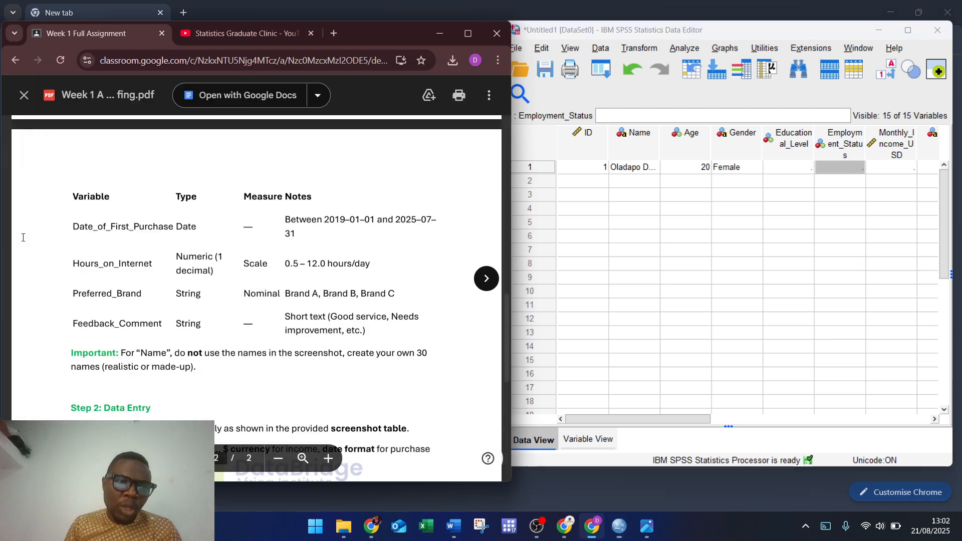
pyautogui.scroll(-4, 253, 299)
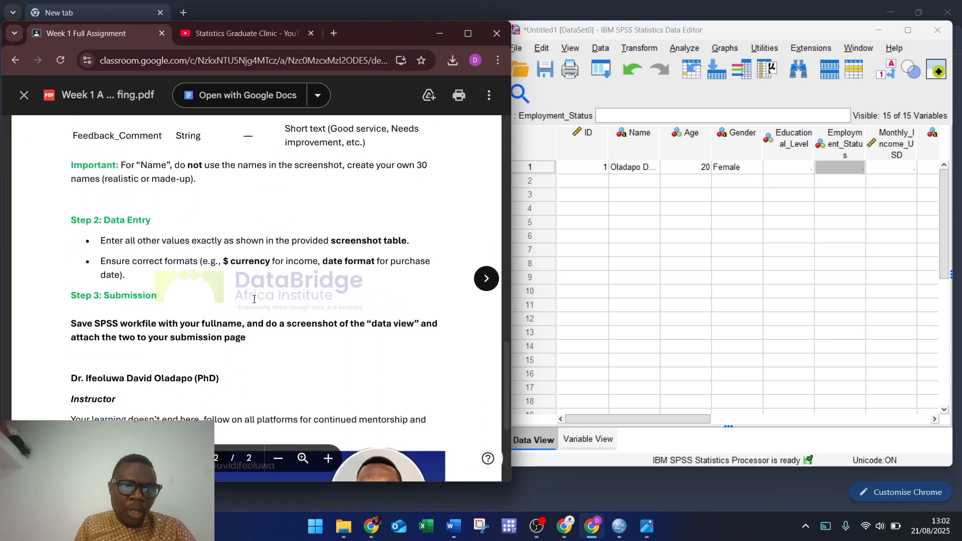
pyautogui.scroll(4, 254, 299)
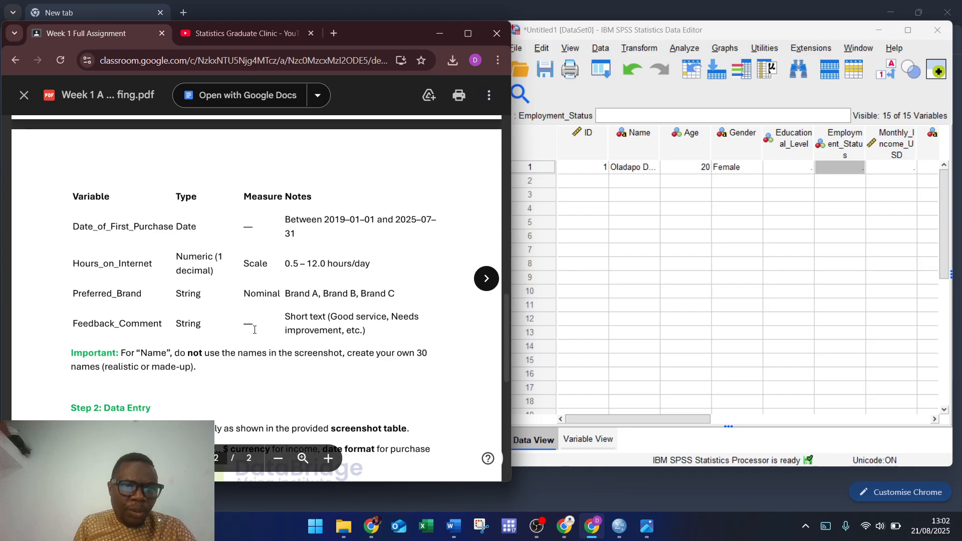
pyautogui.scroll(-3, 231, 352)
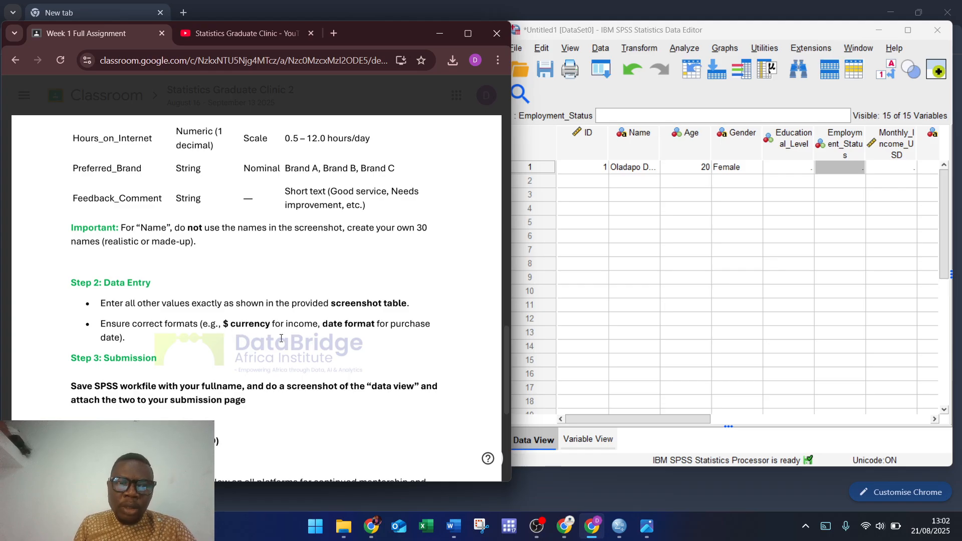
pyautogui.scroll(-3, 254, 331)
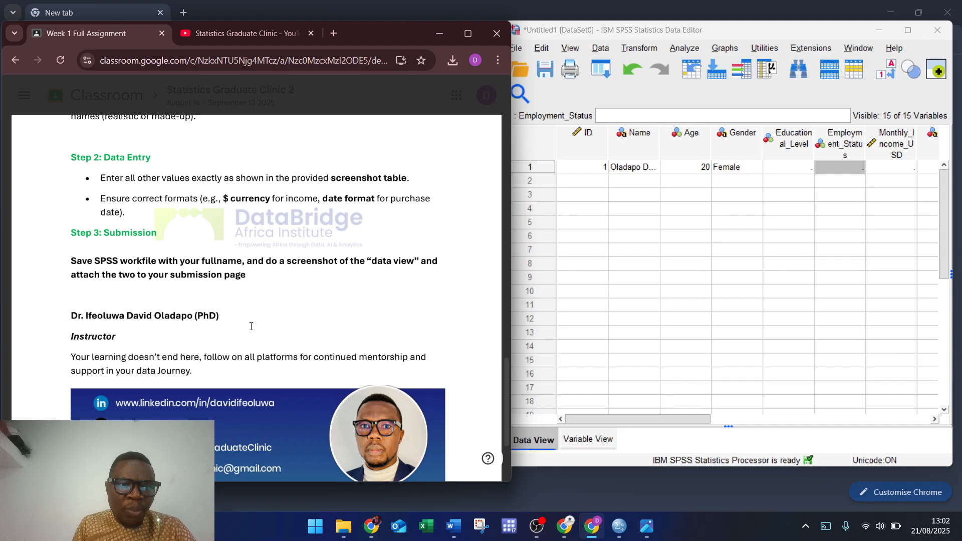
pyautogui.scroll(4, 251, 326)
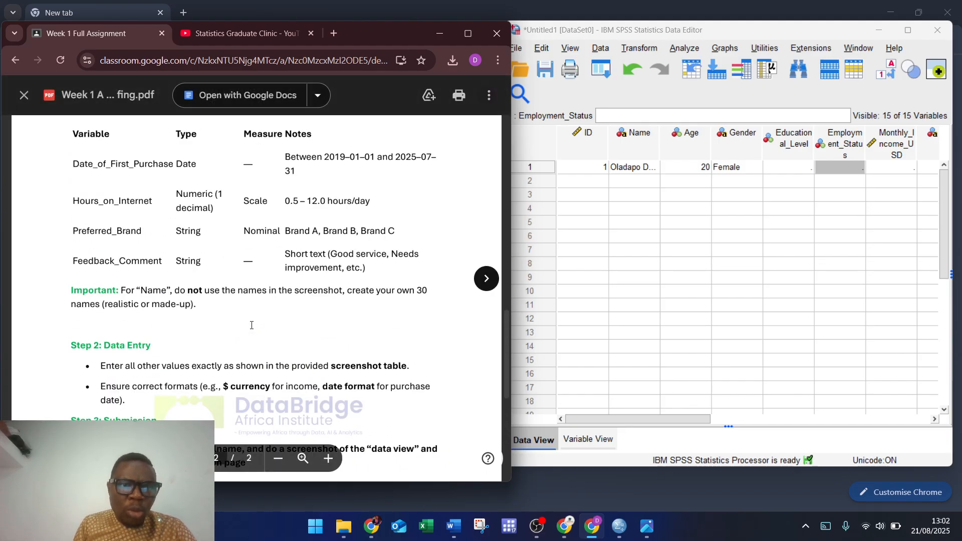
pyautogui.scroll(4, 252, 325)
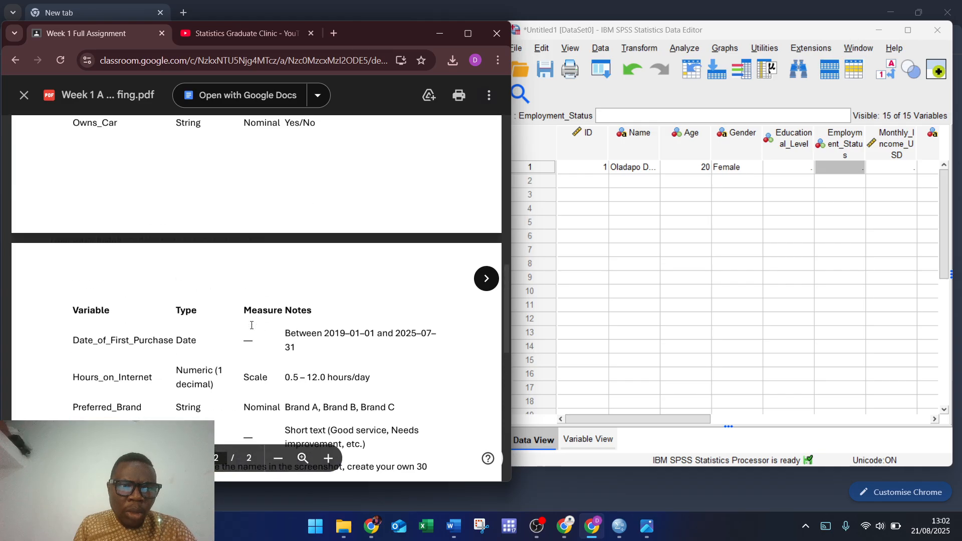
pyautogui.scroll(12, 251, 325)
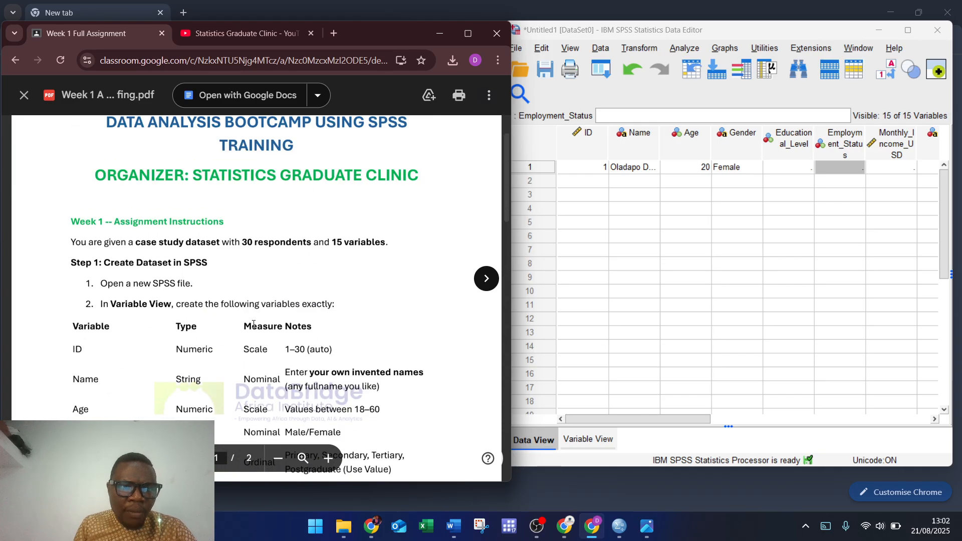
pyautogui.scroll(-12, 259, 321)
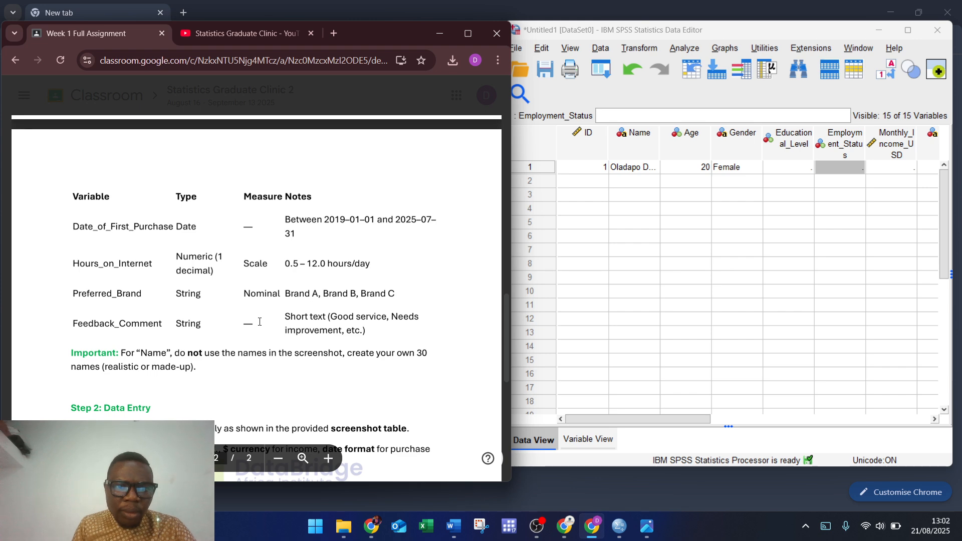
pyautogui.scroll(-1, 259, 322)
pyautogui.scroll(-4, 260, 322)
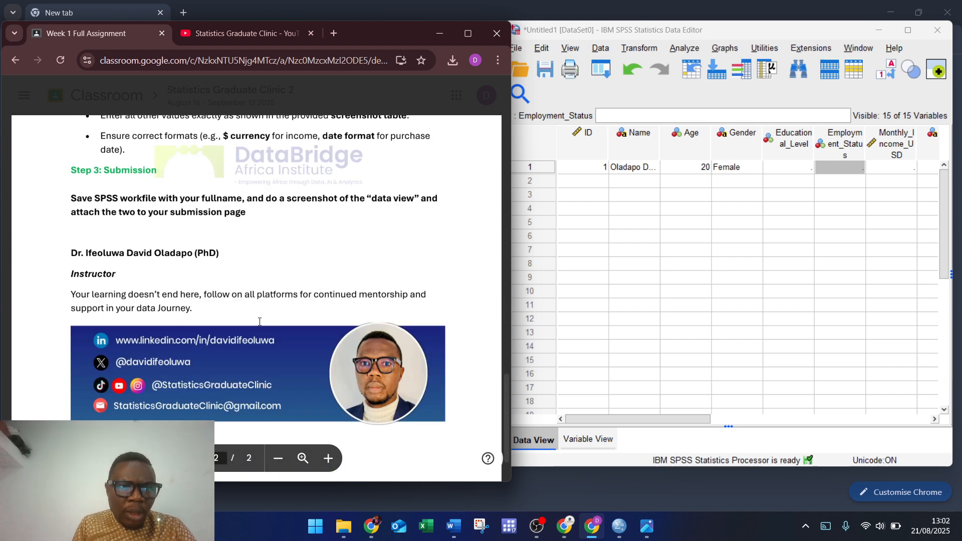
pyautogui.scroll(4, 223, 314)
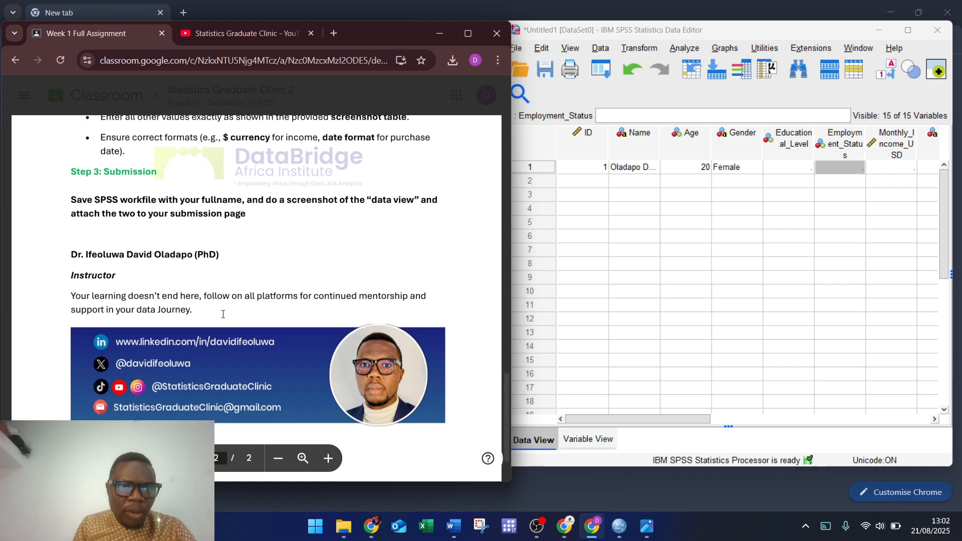
pyautogui.scroll(-1, 223, 314)
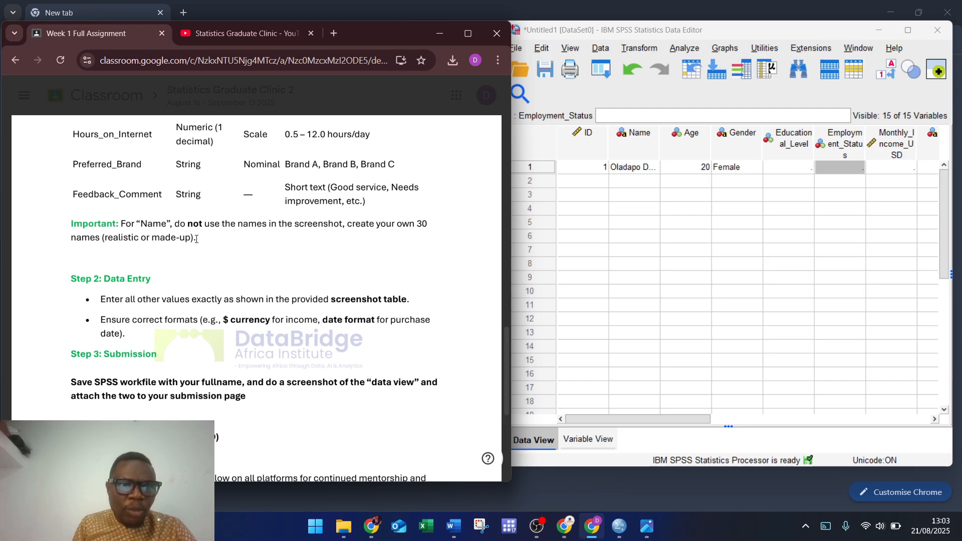
pyautogui.scroll(10, 250, 255)
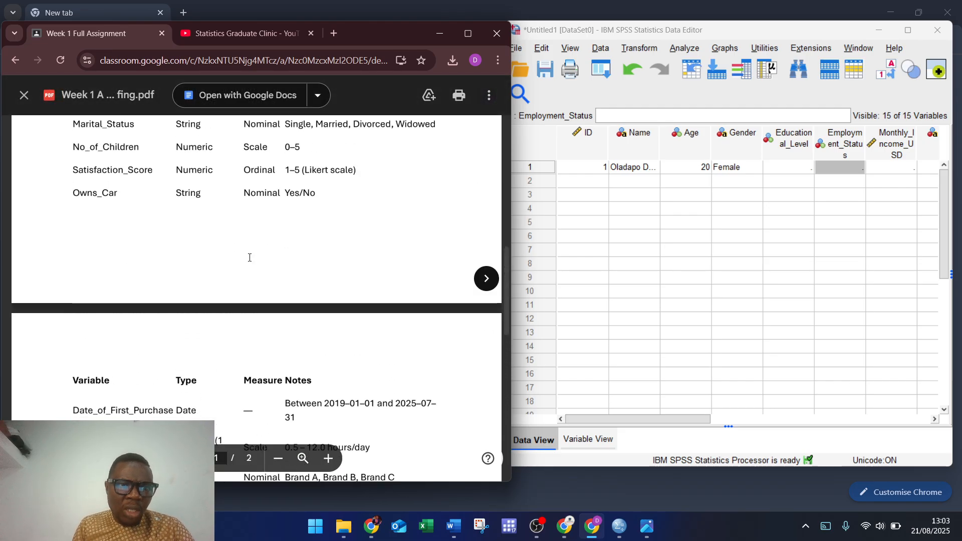
pyautogui.scroll(-1, 250, 258)
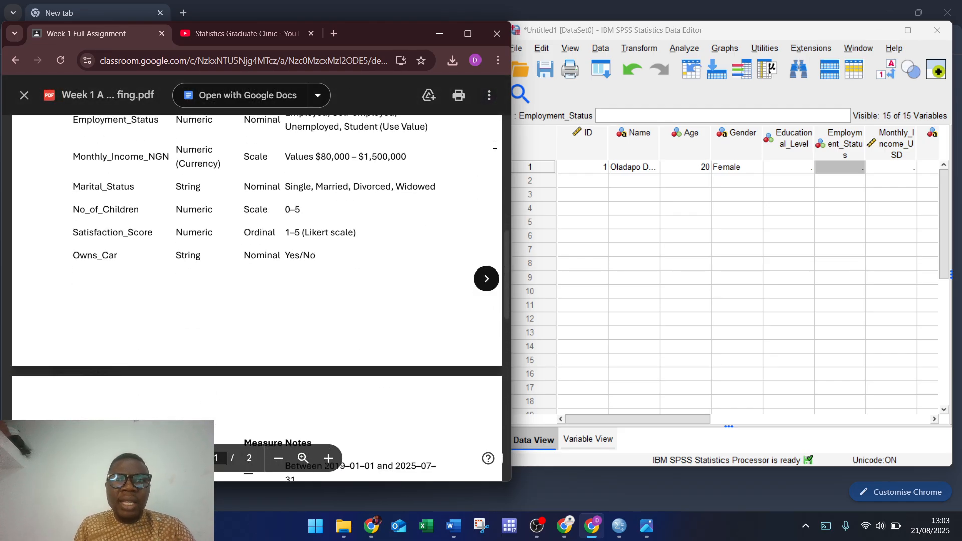
# Step: Close the briefing PDF to return to the assignment page's class comments
pyautogui.click(474, 32)
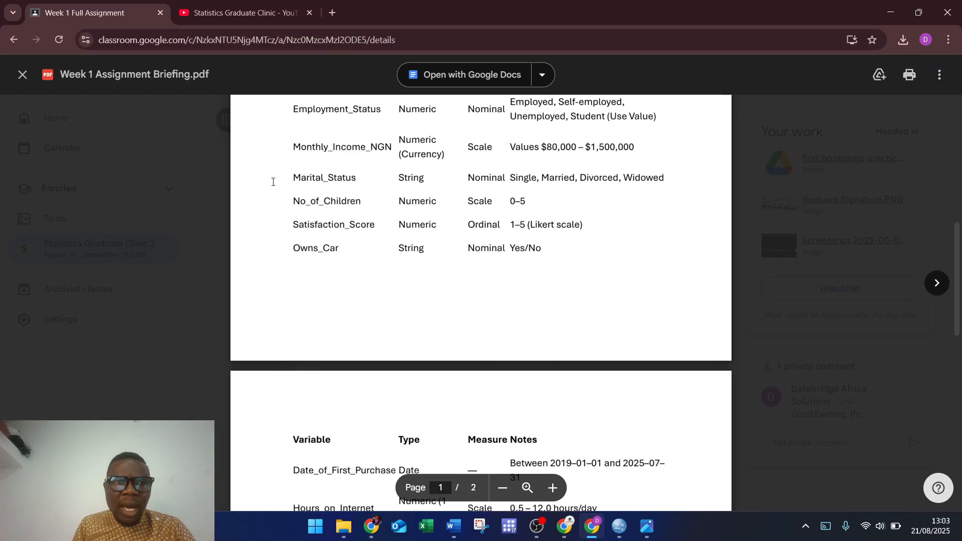
pyautogui.click(21, 76)
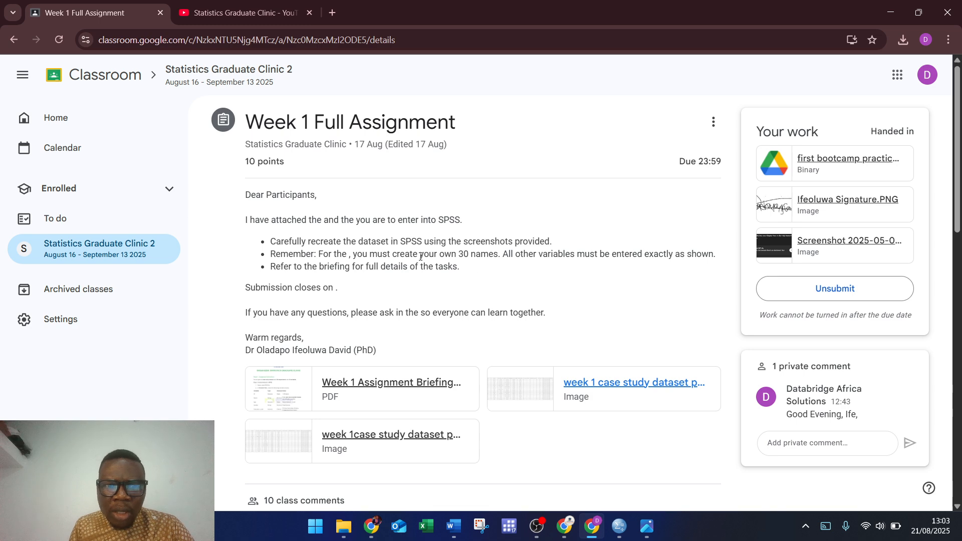
pyautogui.scroll(-5, 432, 258)
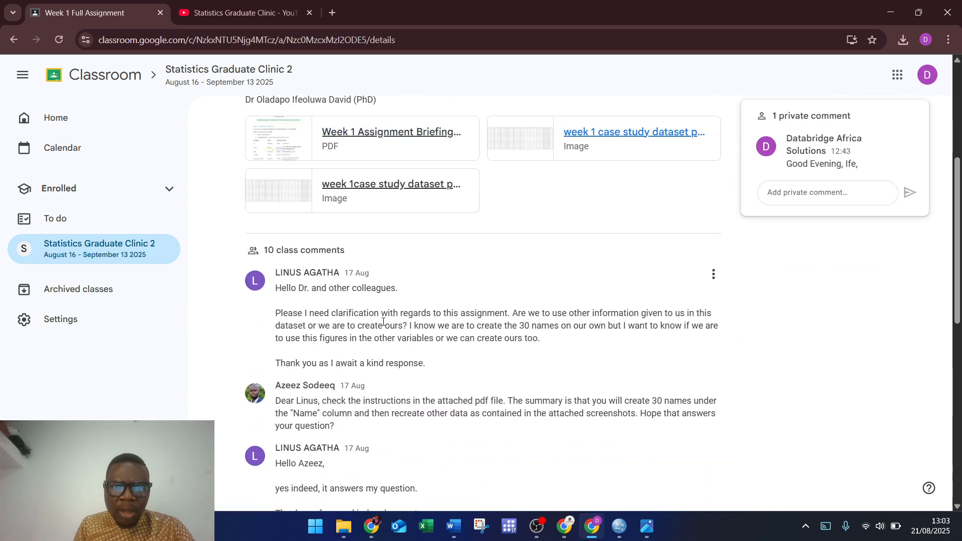
# Step: Type Tertiary and Employed into row 1's Education_Level and Employment_Status cells
pyautogui.click(892, 13)
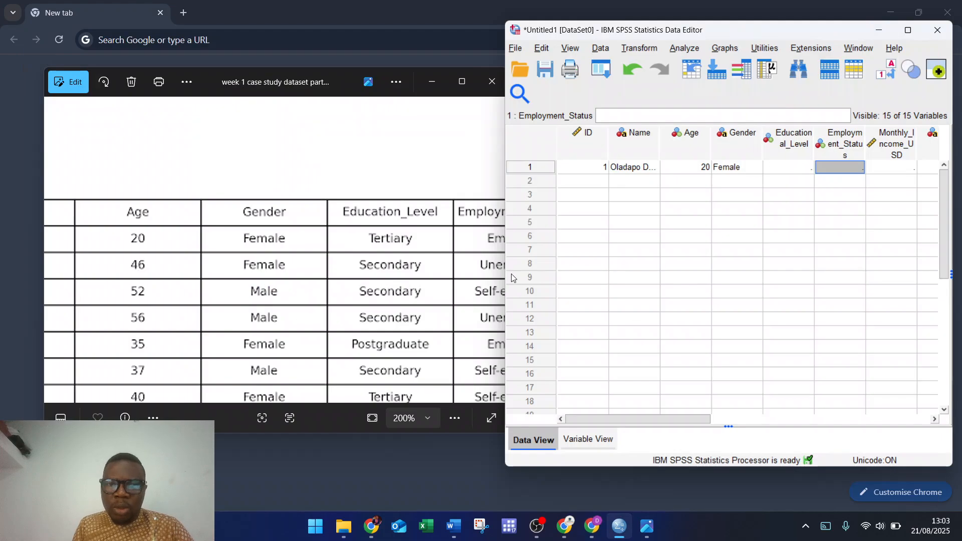
pyautogui.moveTo(384, 279); pyautogui.dragTo(272, 268)
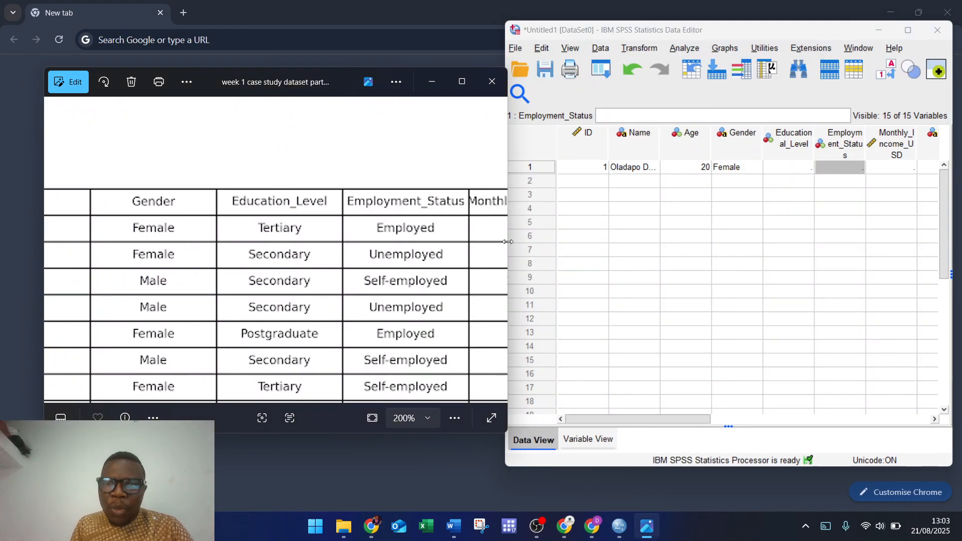
pyautogui.click(783, 172)
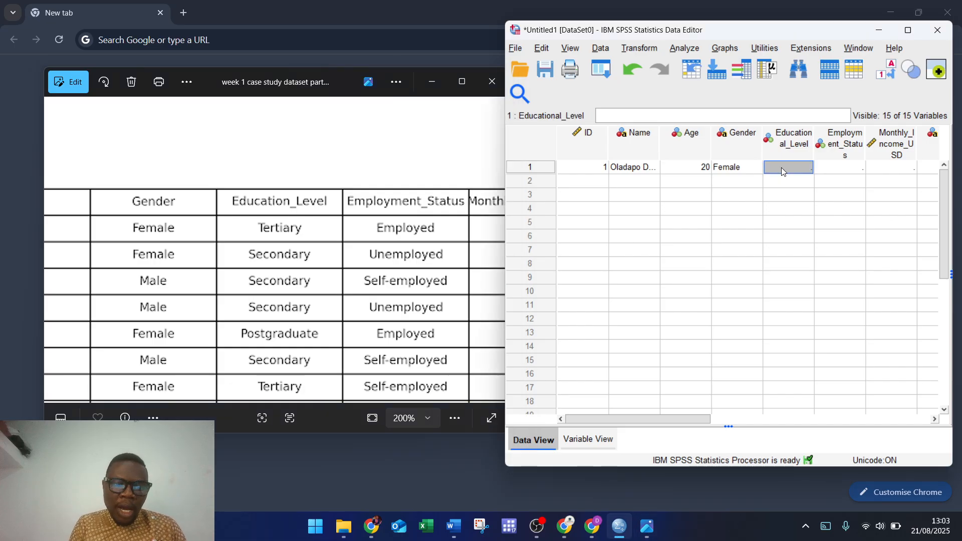
pyautogui.write('TErtiar')
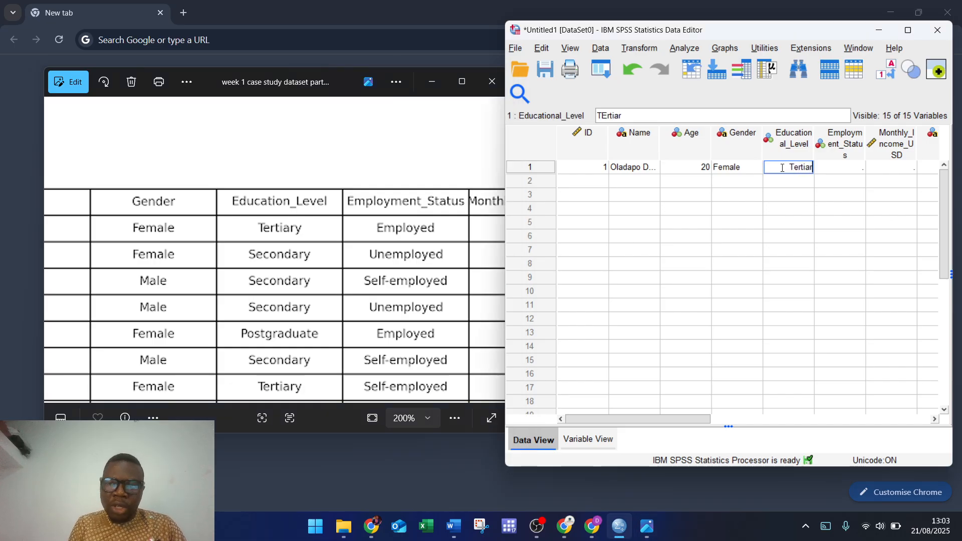
pyautogui.write('y')
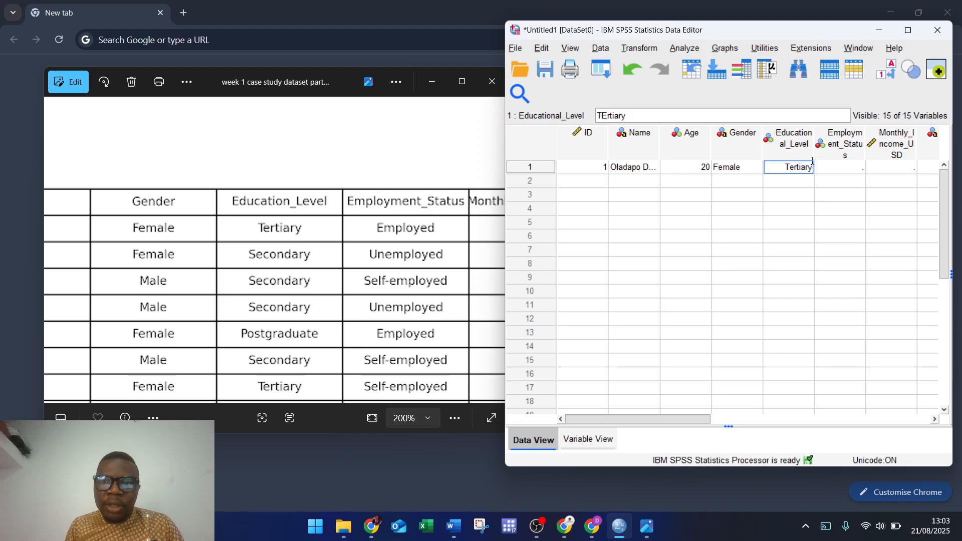
pyautogui.click(829, 168)
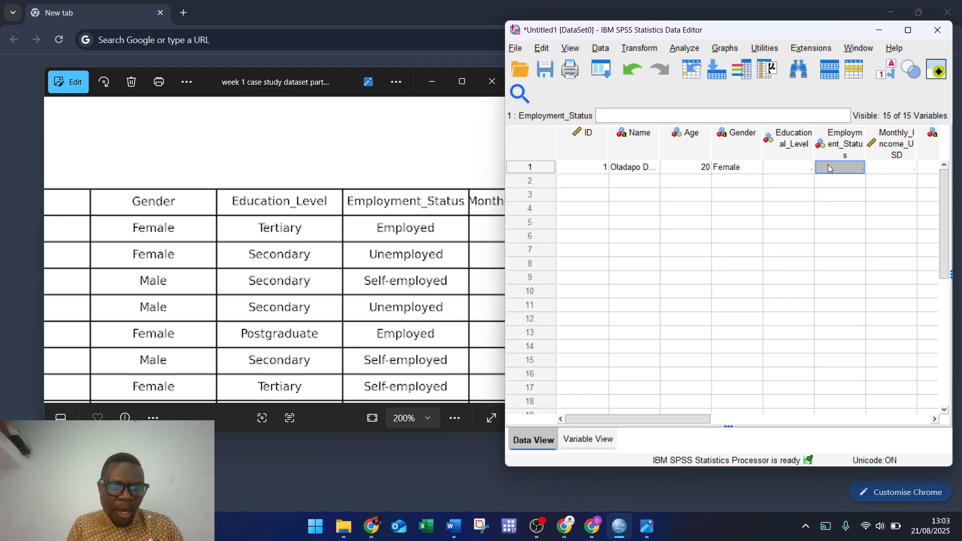
pyautogui.write('Em')
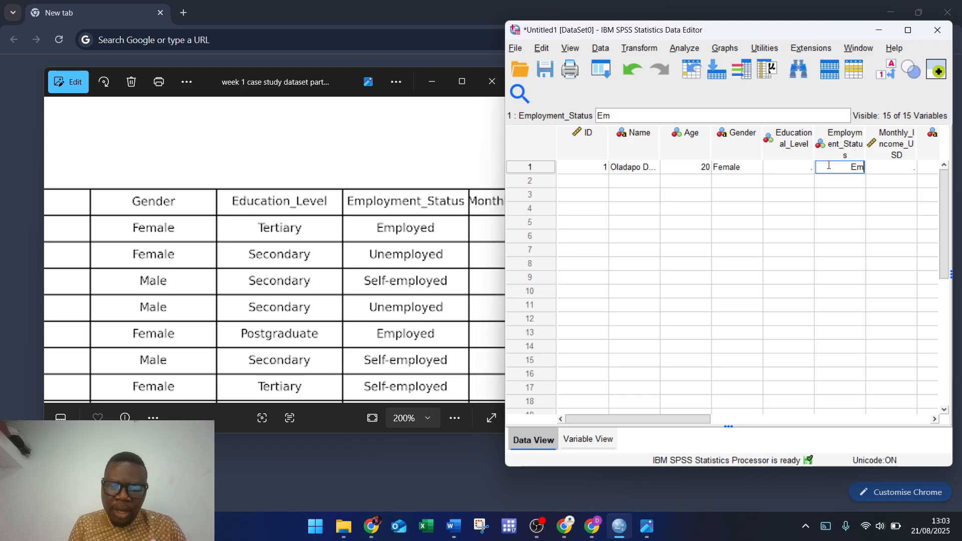
pyautogui.write('ployEd')
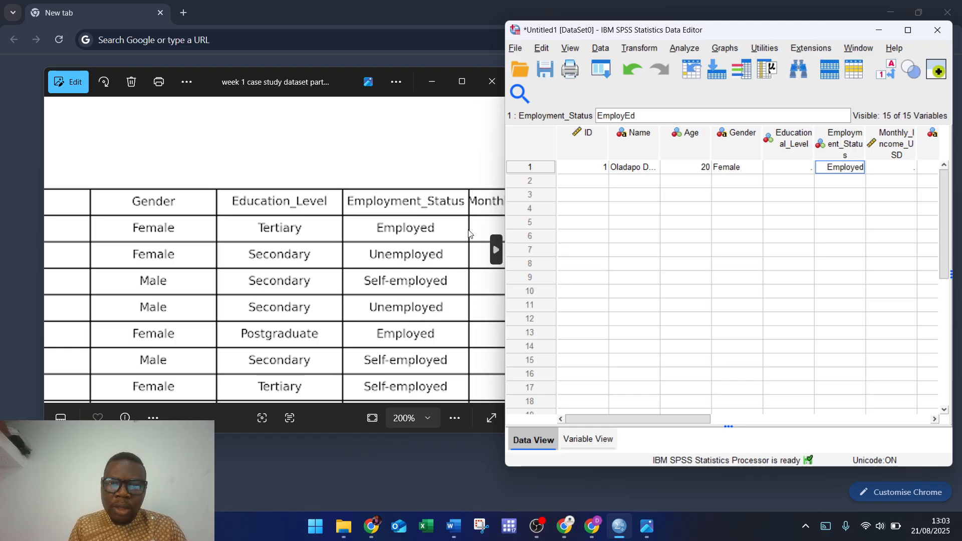
# Step: Switch to Variable View to show all 15 variable definitions
pyautogui.moveTo(403, 300); pyautogui.dragTo(178, 281)
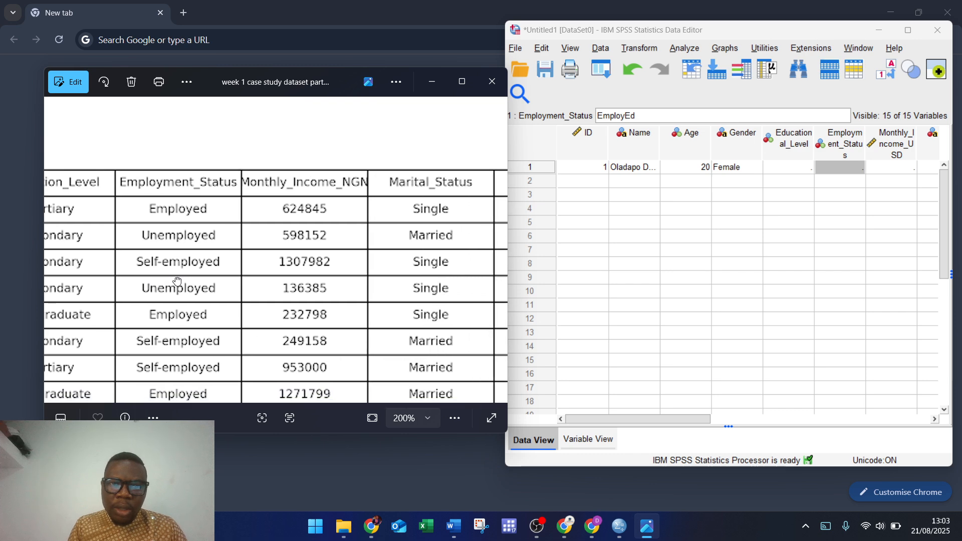
pyautogui.click(786, 168)
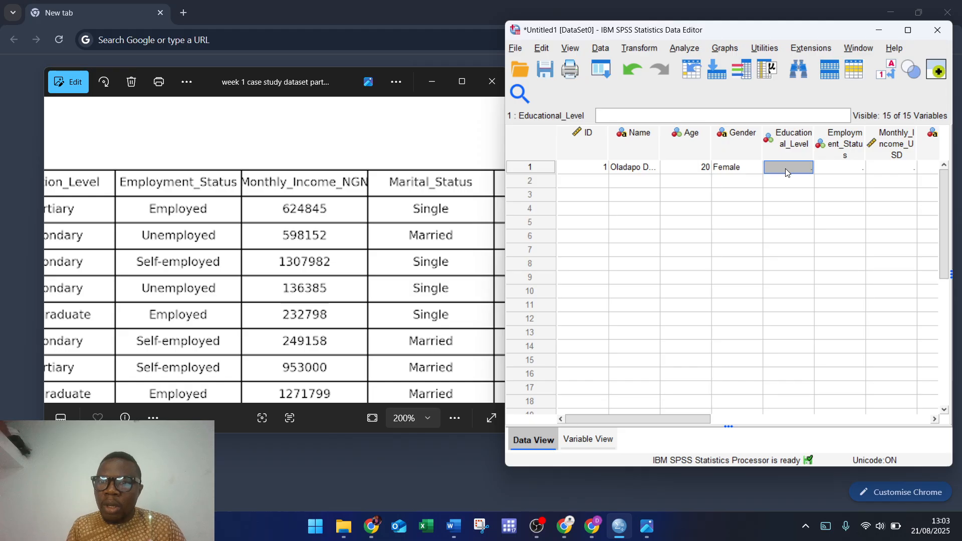
pyautogui.click(583, 439)
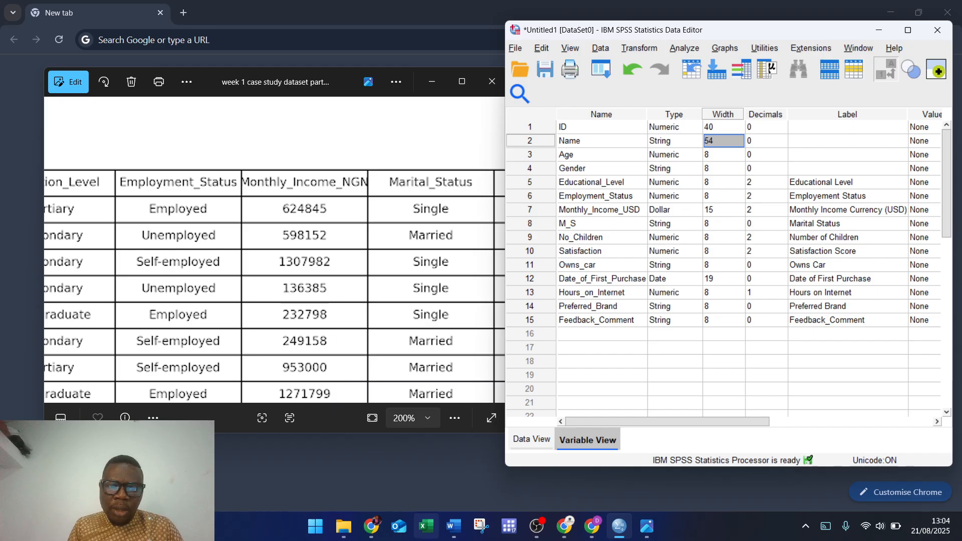
# Step: Open the Week 1 Assignment Briefing PDF in Classroom and review it
pyautogui.click(589, 529)
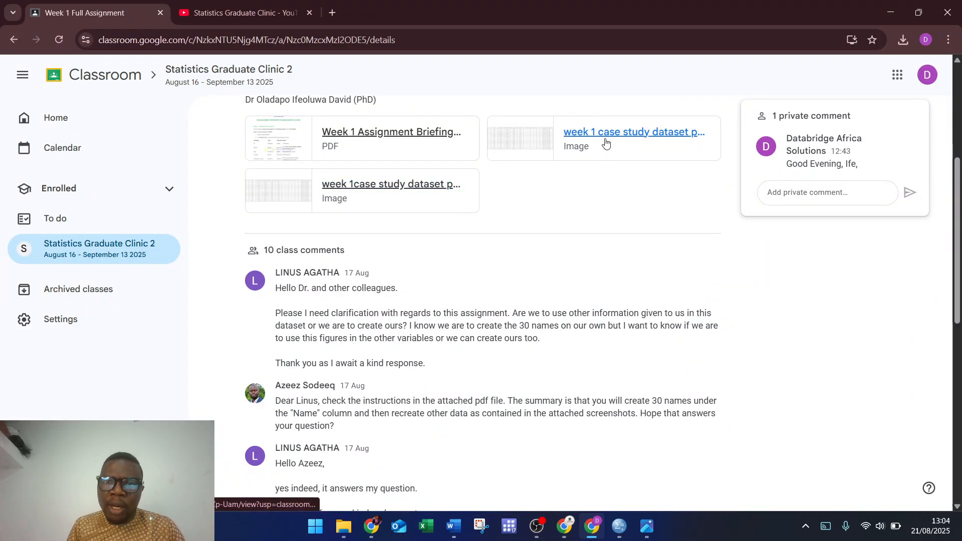
pyautogui.click(378, 141)
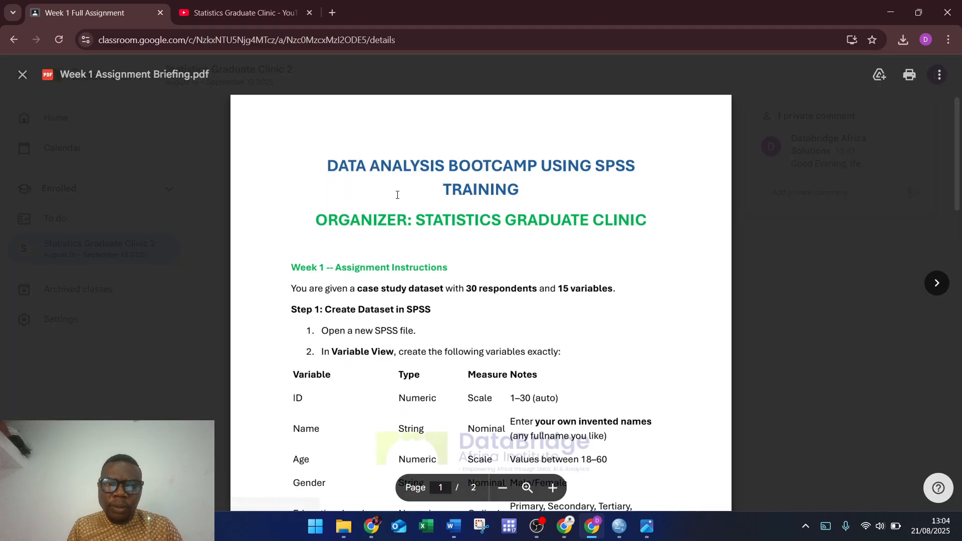
pyautogui.scroll(-5, 406, 299)
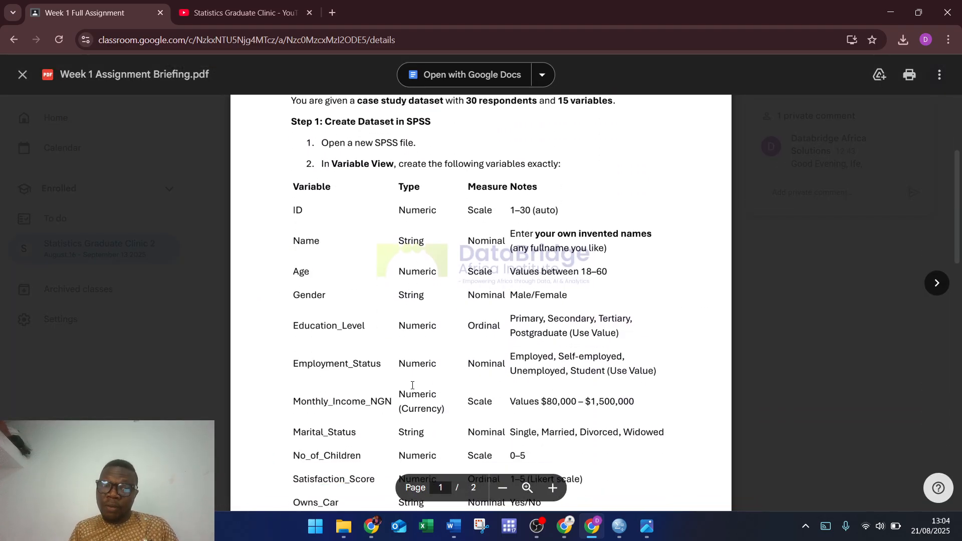
pyautogui.click(891, 12)
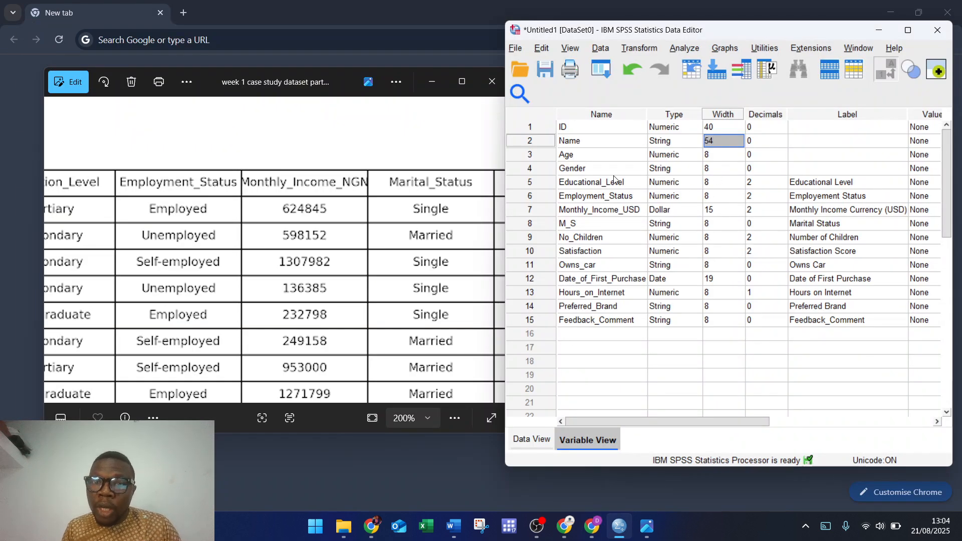
# Step: Place the briefing window beside SPSS and open Educational_Level's value labels
pyautogui.click(690, 184)
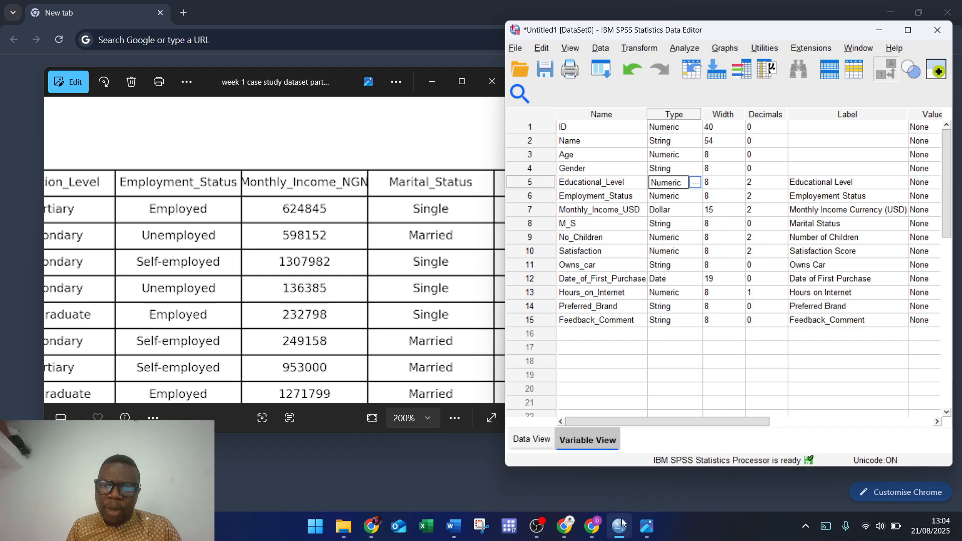
pyautogui.click(595, 533)
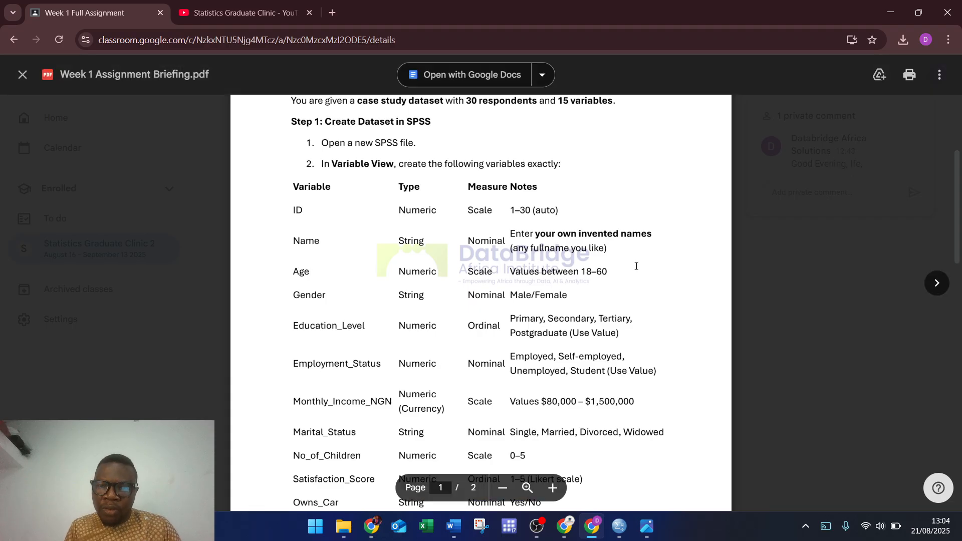
pyautogui.click(918, 12)
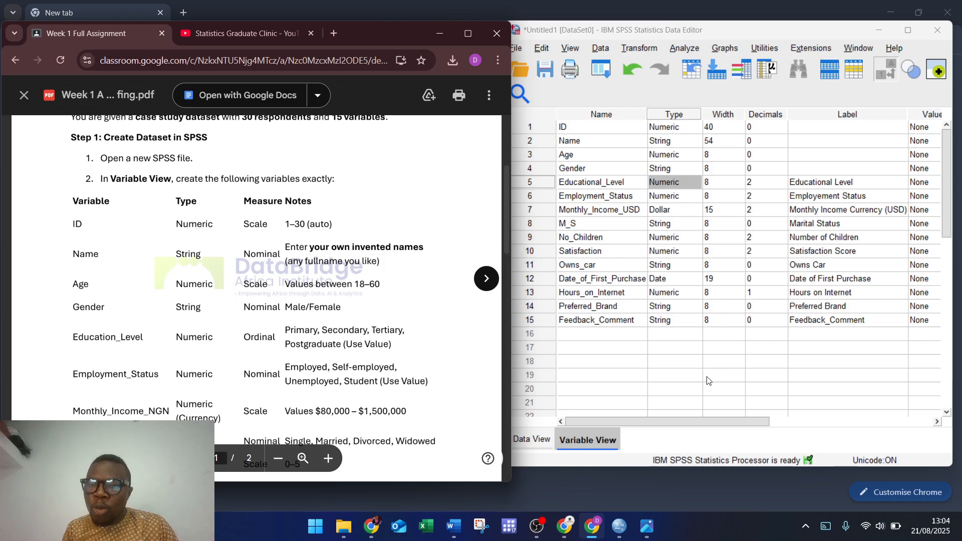
pyautogui.moveTo(683, 417); pyautogui.dragTo(717, 418)
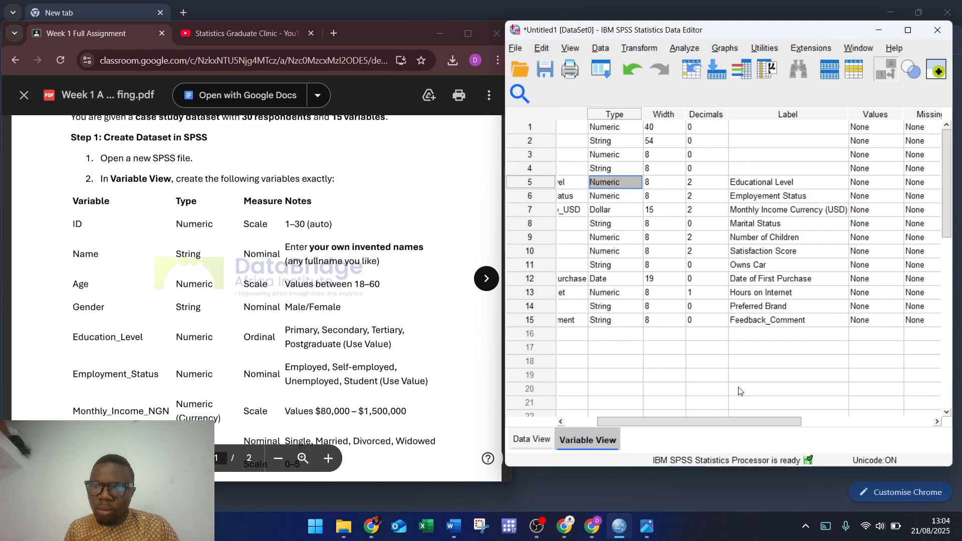
pyautogui.click(882, 182)
# Step: Add value labels 1 = Primary and 2 = Secondary, fixing the Secondary typo
pyautogui.click(896, 182)
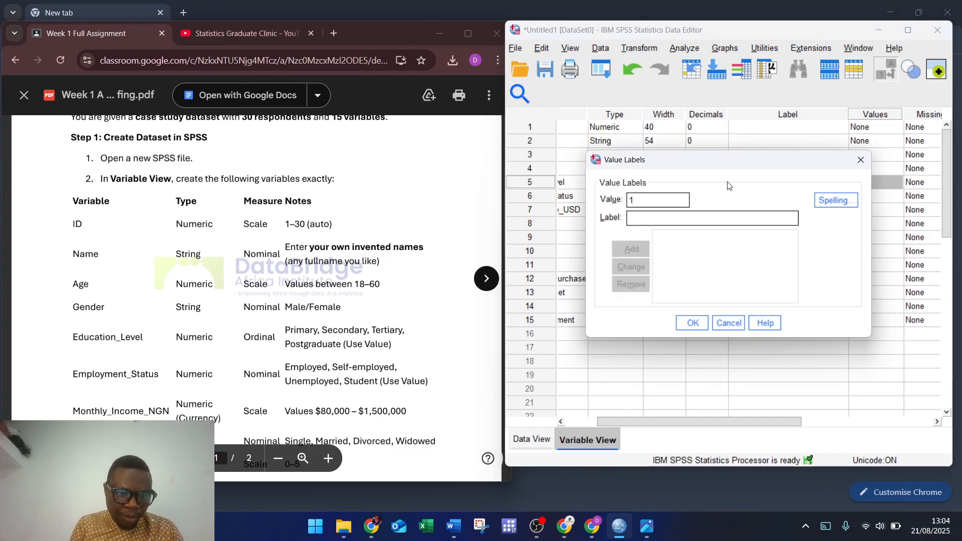
pyautogui.write('Primary')
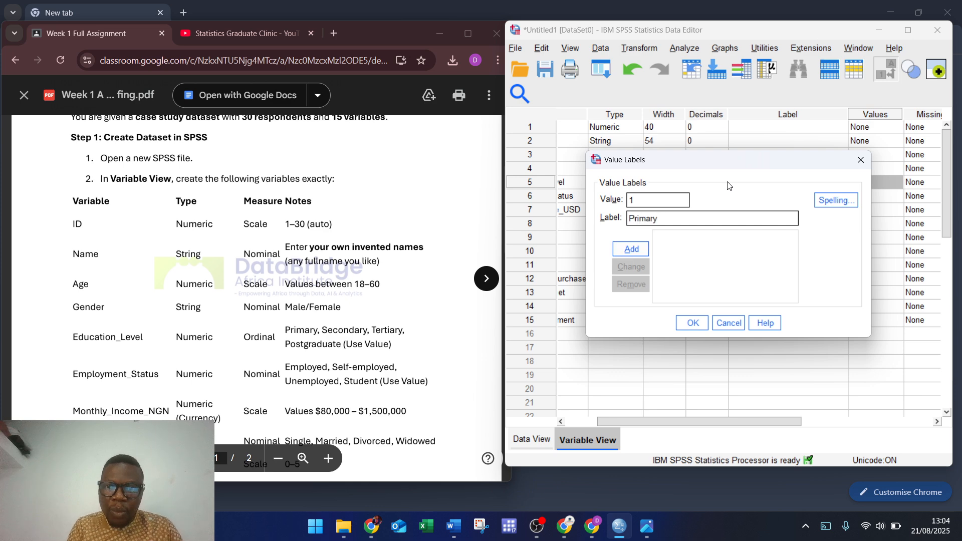
pyautogui.press('Return')
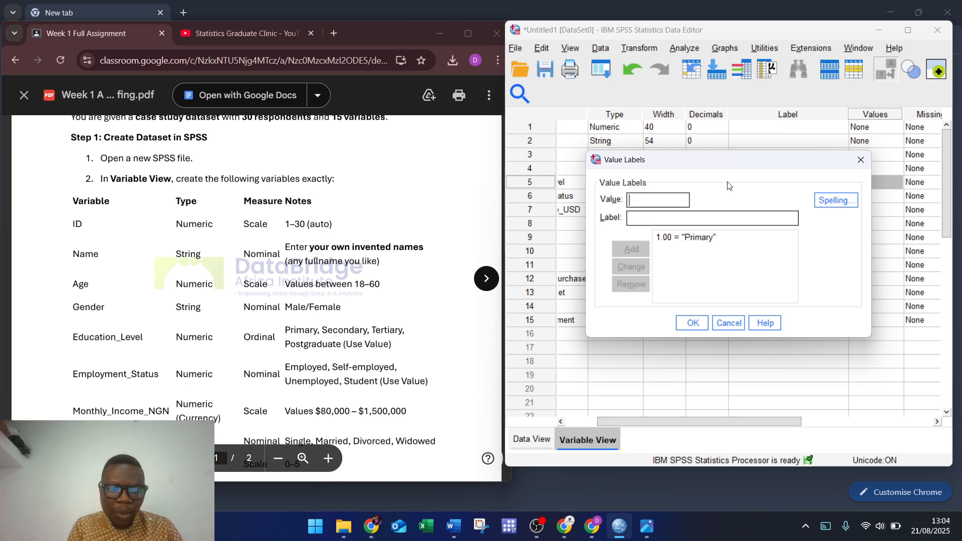
pyautogui.write('2S')
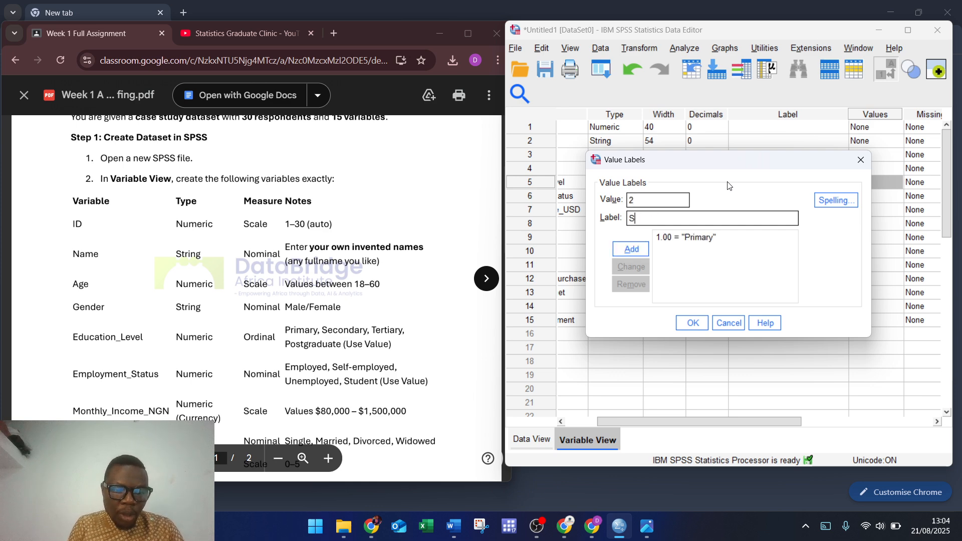
pyautogui.write('ecomndary')
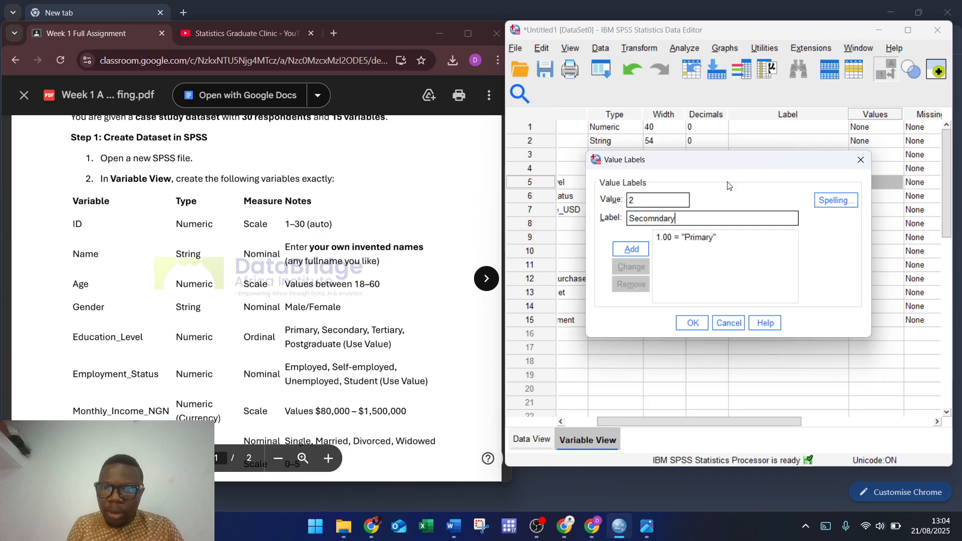
pyautogui.press('Left')
pyautogui.press('Left')
pyautogui.press('Left')
pyautogui.press('Left')
pyautogui.press('Left')
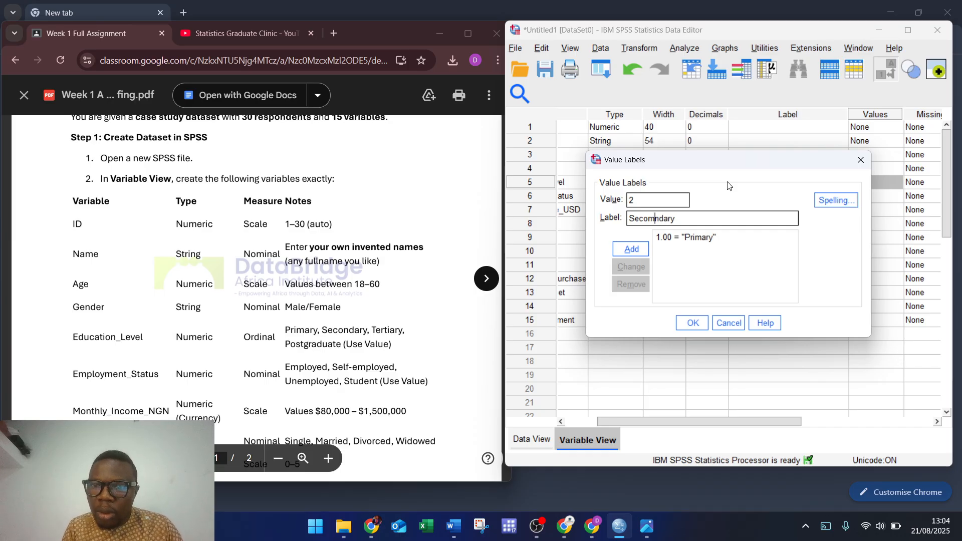
pyautogui.press('BackSpace')
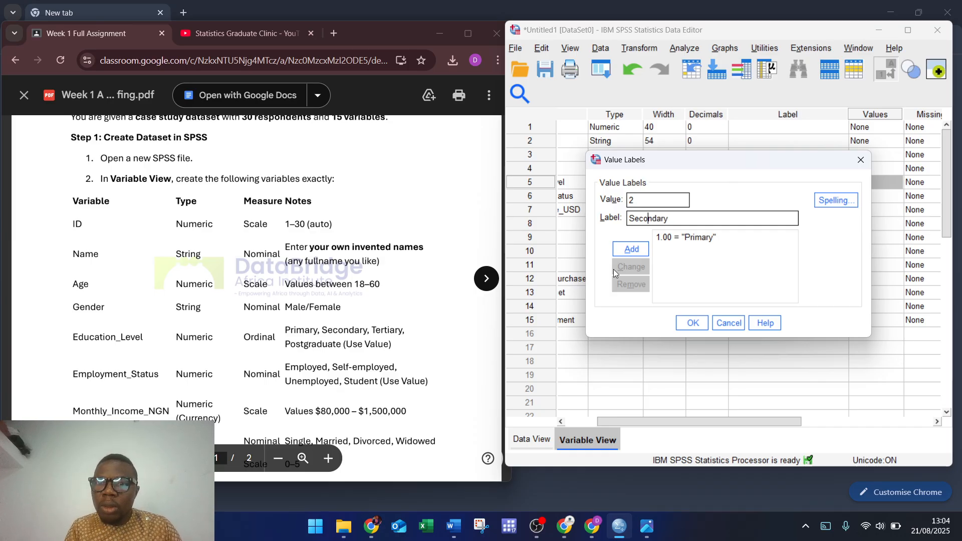
pyautogui.click(634, 249)
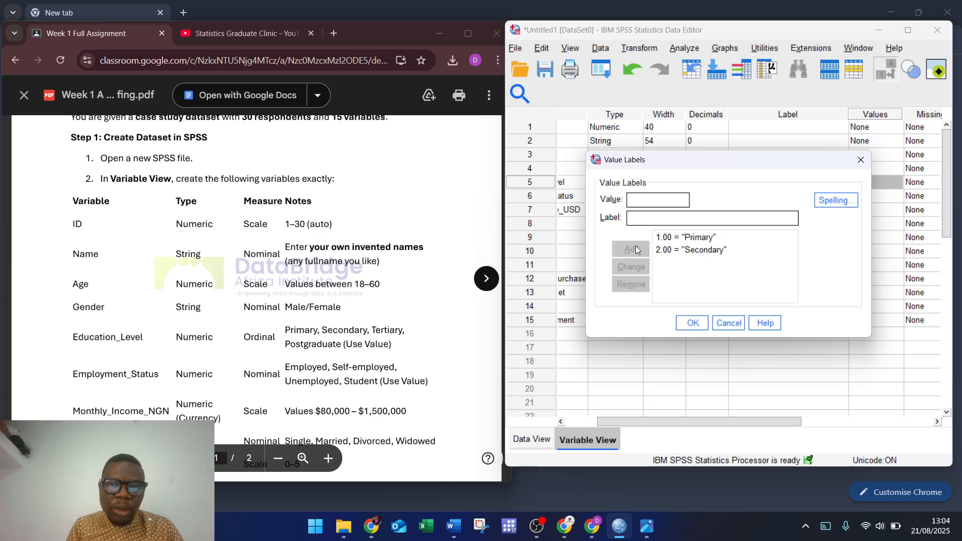
# Step: Add 3 = Tertiary and 4 = Postgraduate, then confirm the labels
pyautogui.write('3')
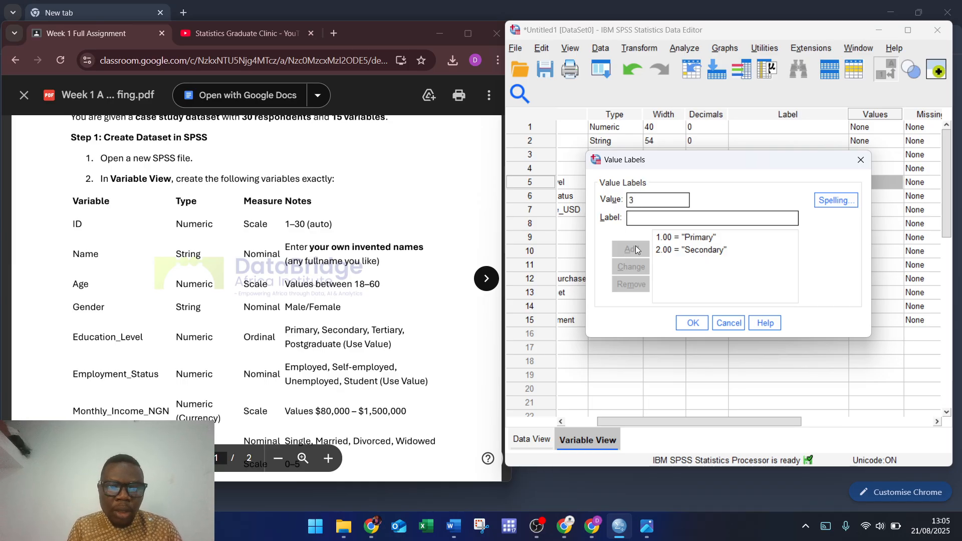
pyautogui.write('Ter')
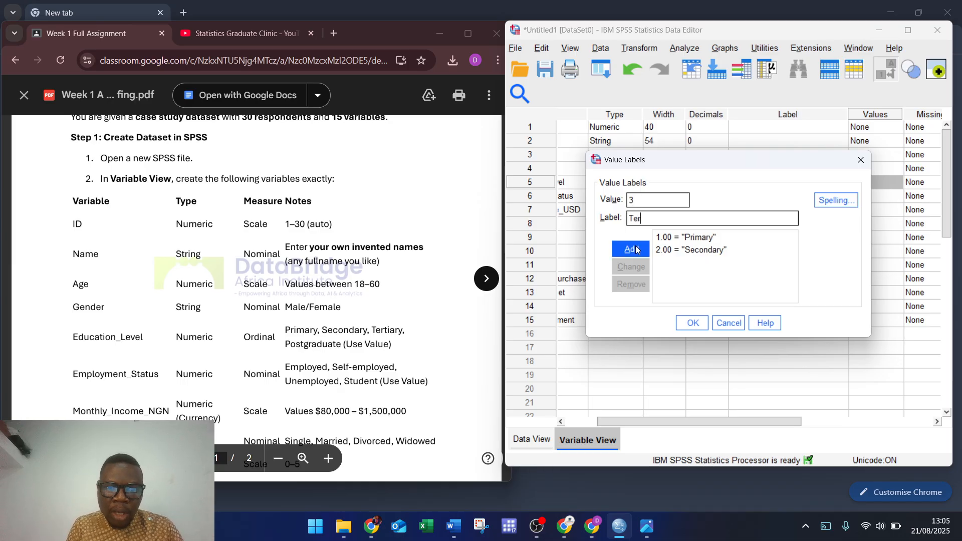
pyautogui.write('tiary')
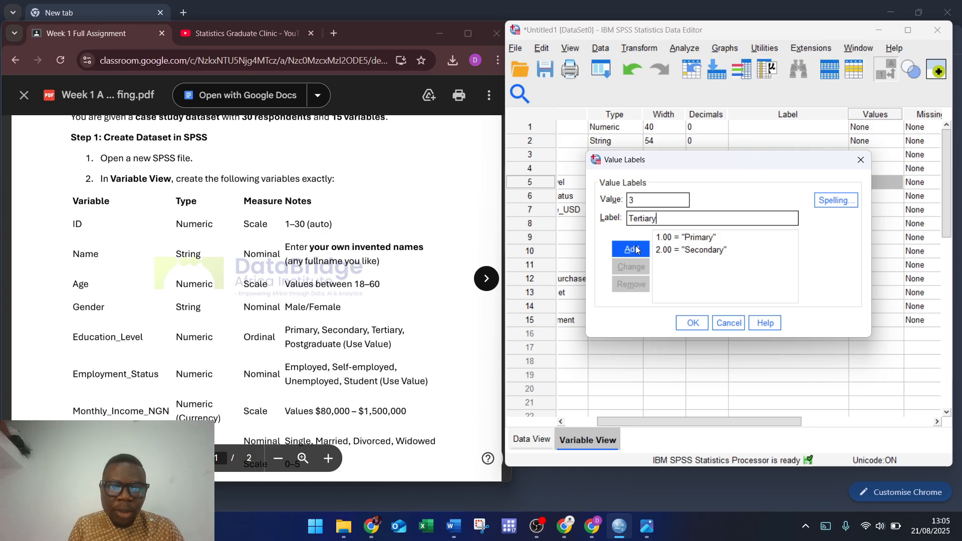
pyautogui.click(637, 249)
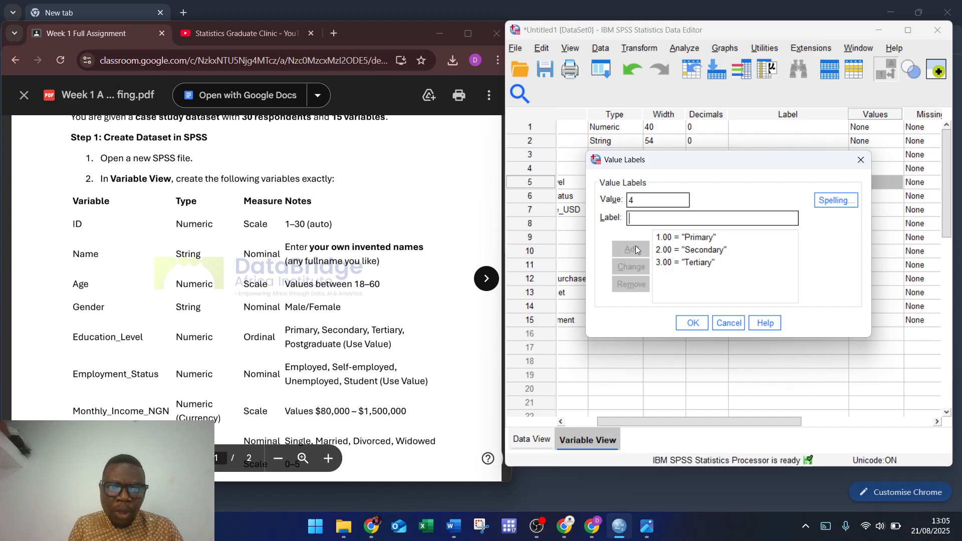
pyautogui.write('Post')
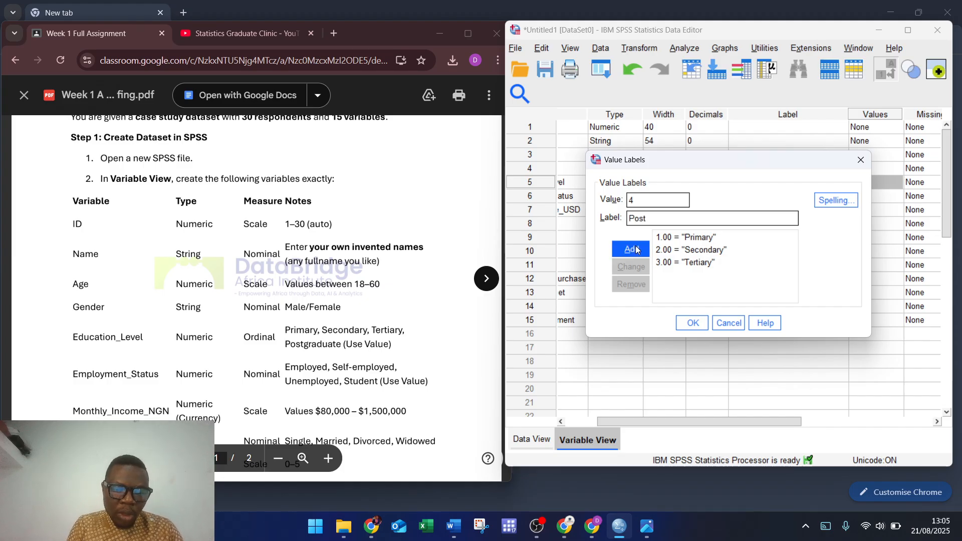
pyautogui.write('graduate')
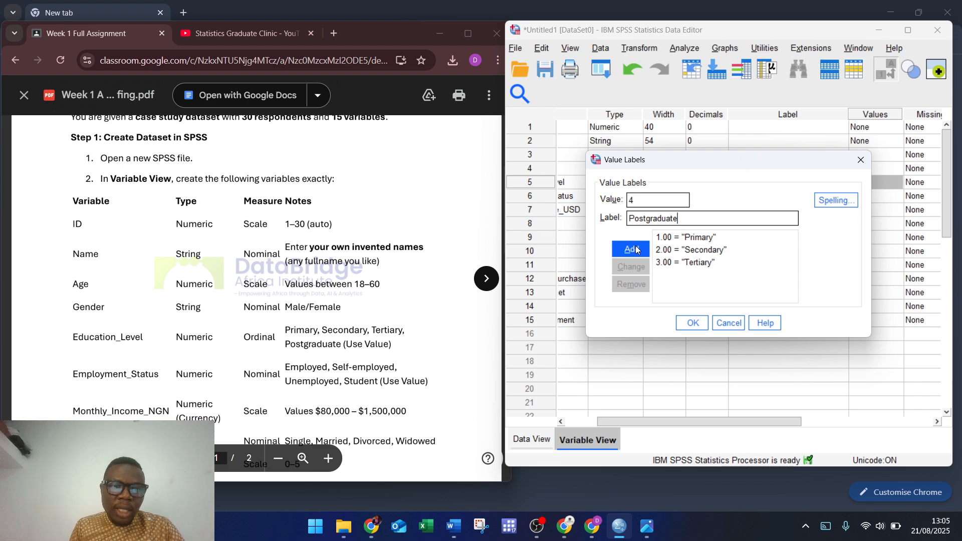
pyautogui.click(632, 249)
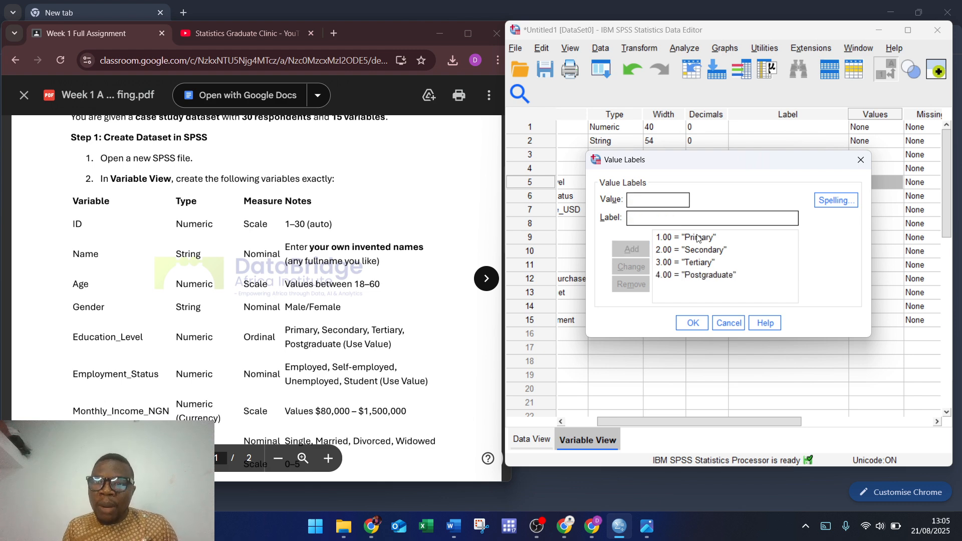
pyautogui.click(694, 316)
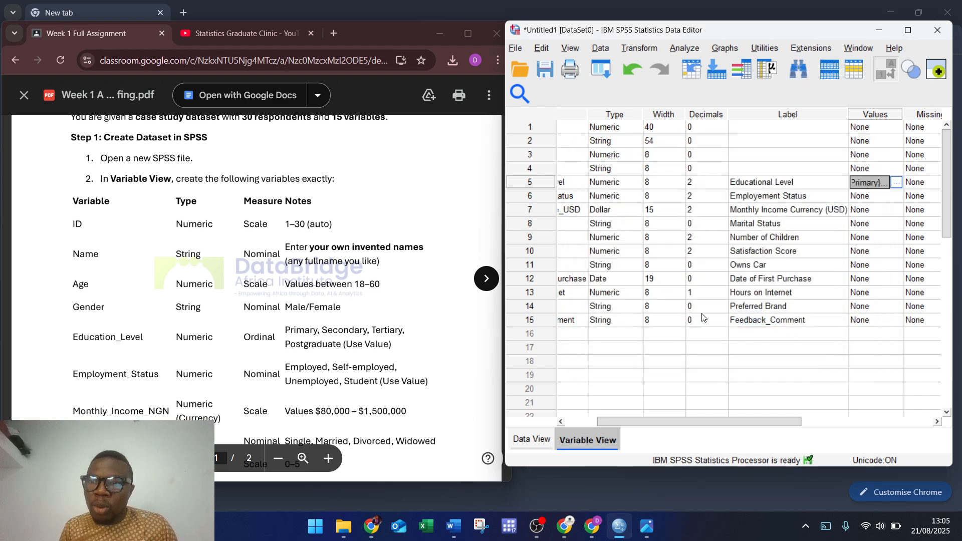
pyautogui.moveTo(734, 418); pyautogui.dragTo(852, 427)
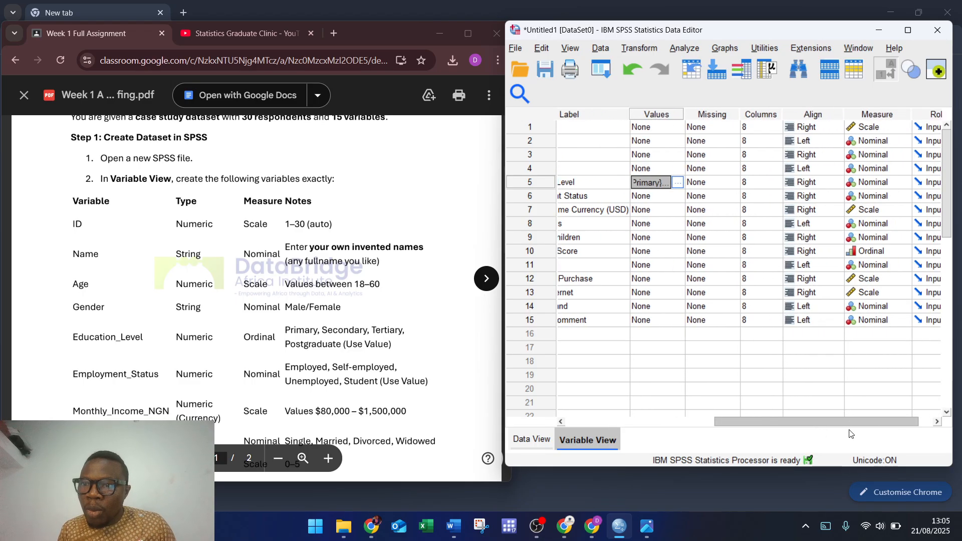
# Step: Set Educational Level's measure to Ordinal, then check Data View and return
pyautogui.click(904, 182)
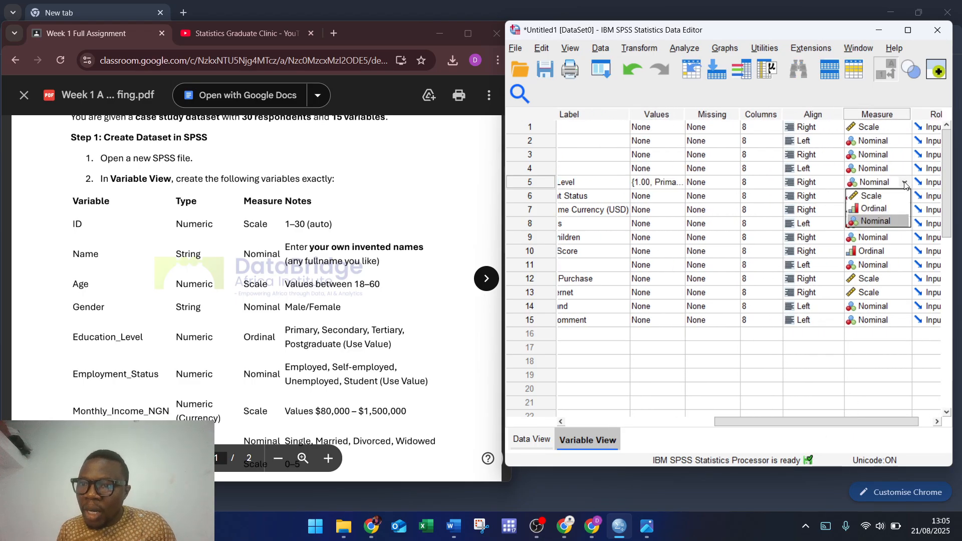
pyautogui.click(877, 208)
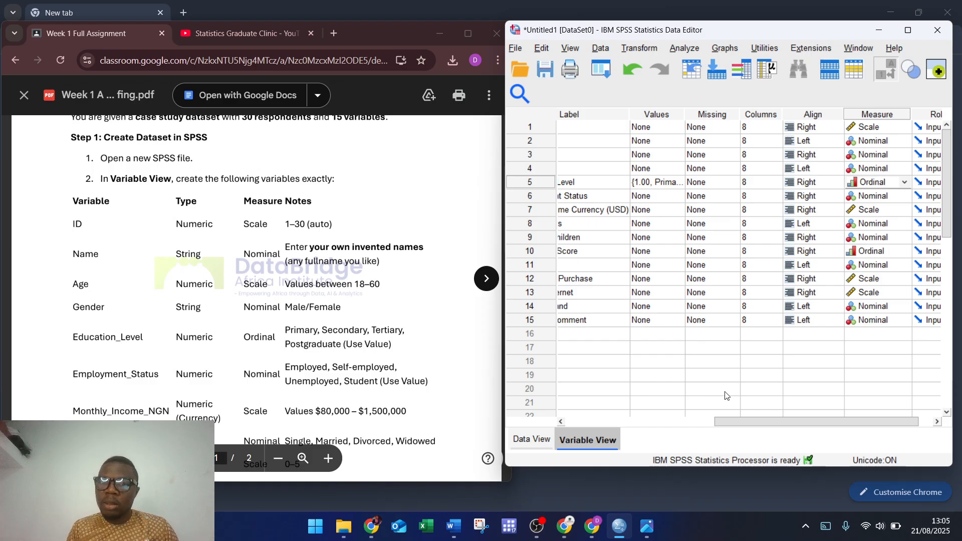
pyautogui.click(529, 442)
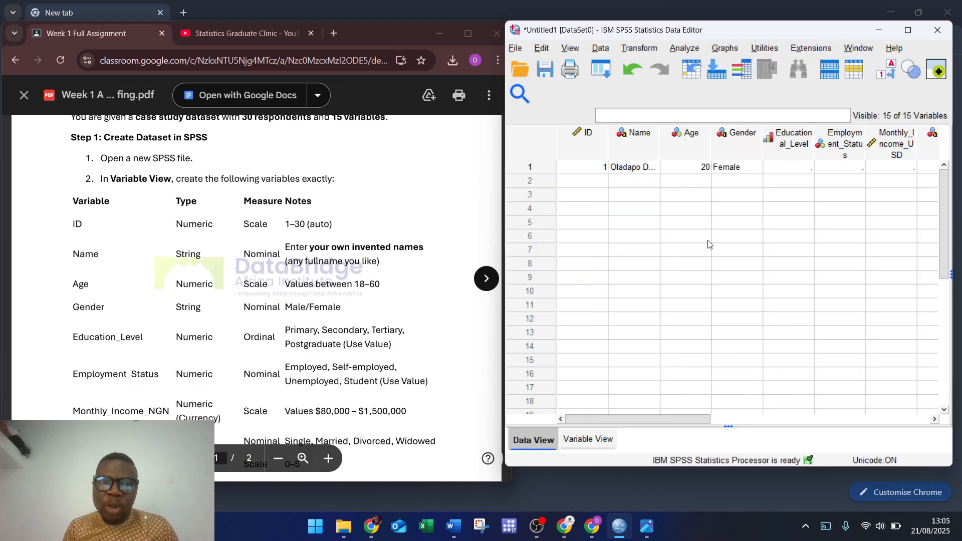
pyautogui.click(590, 439)
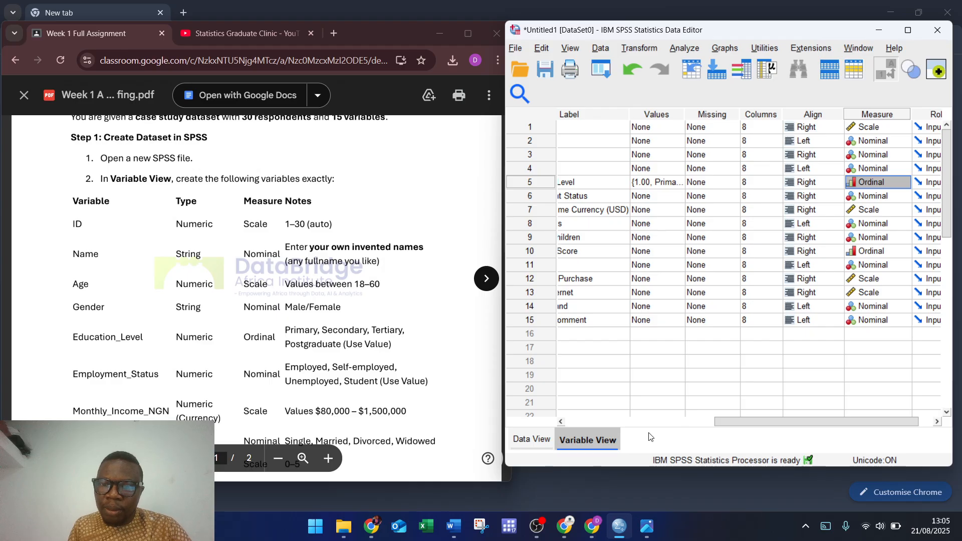
pyautogui.moveTo(719, 424); pyautogui.dragTo(674, 433)
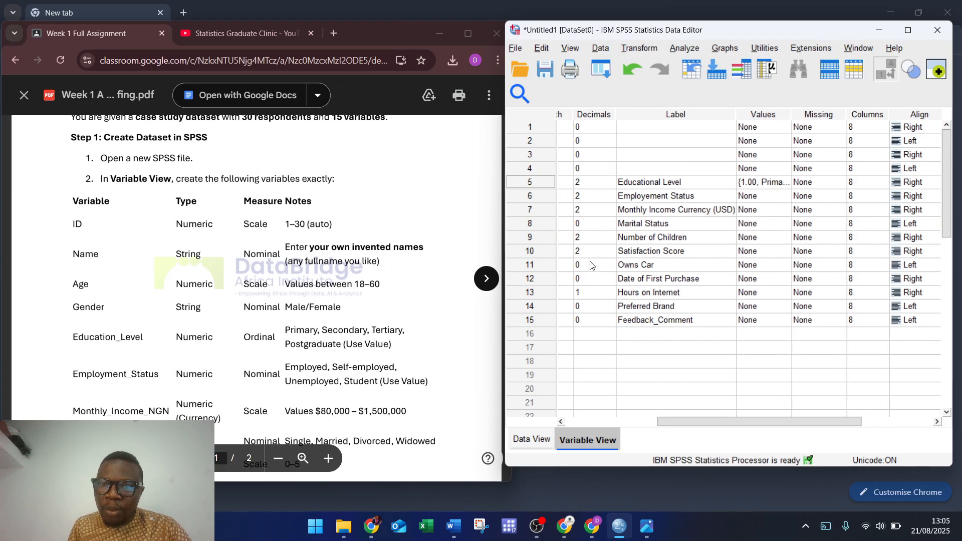
# Step: Add Employment Status labels 1 = Employed and 2 = Self Employed
pyautogui.click(782, 196)
pyautogui.click(785, 197)
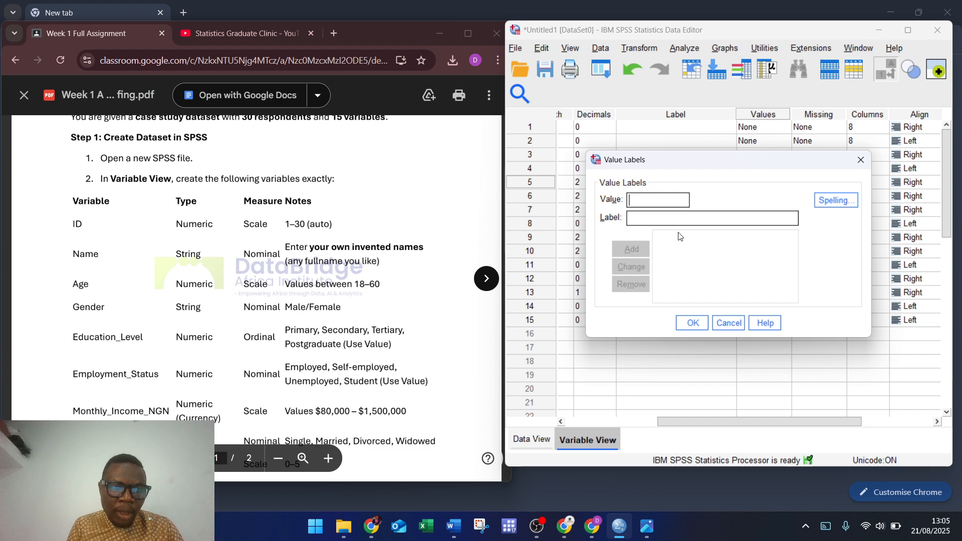
pyautogui.write('1')
pyautogui.press('Tab')
pyautogui.write('Employed')
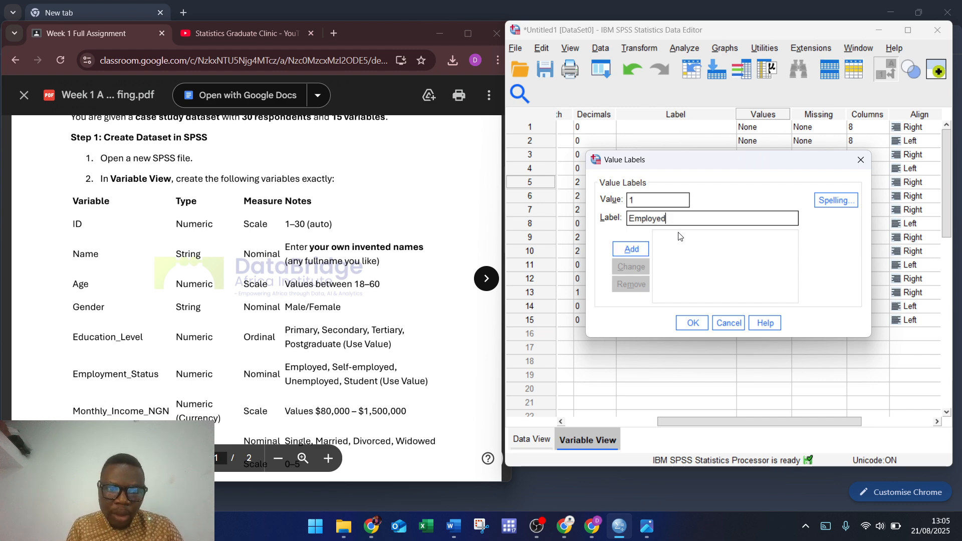
pyautogui.press('Return')
pyautogui.write('2')
pyautogui.press('Tab')
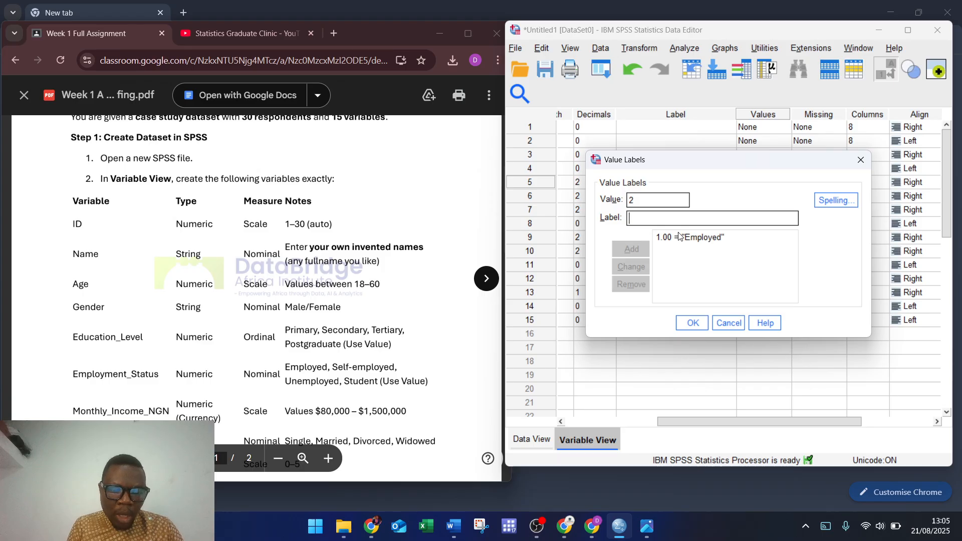
pyautogui.write('Se')
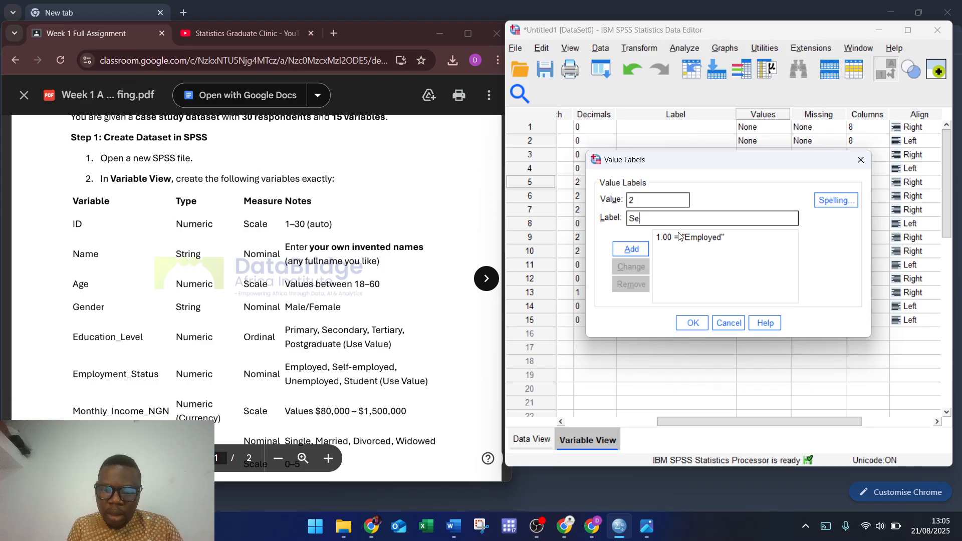
pyautogui.write('lf Employed')
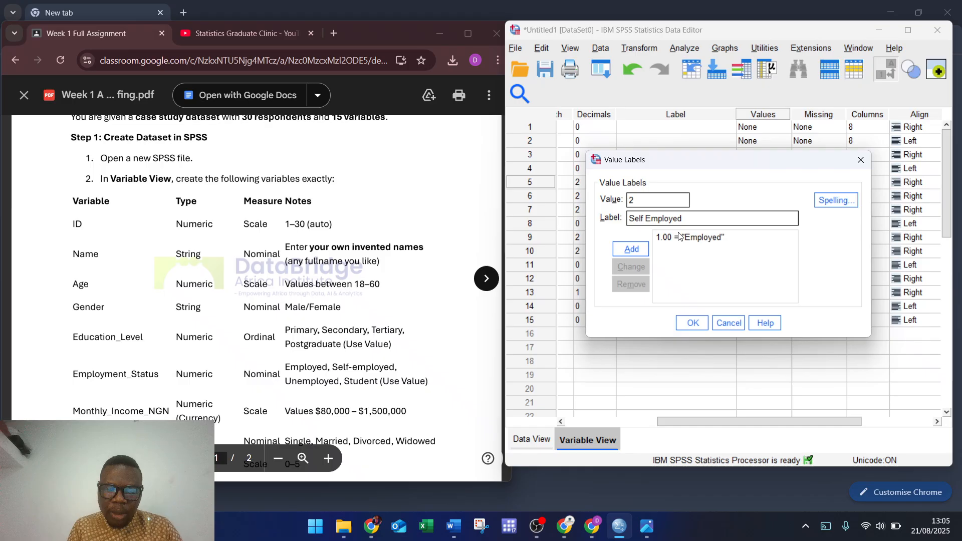
pyautogui.press('Return')
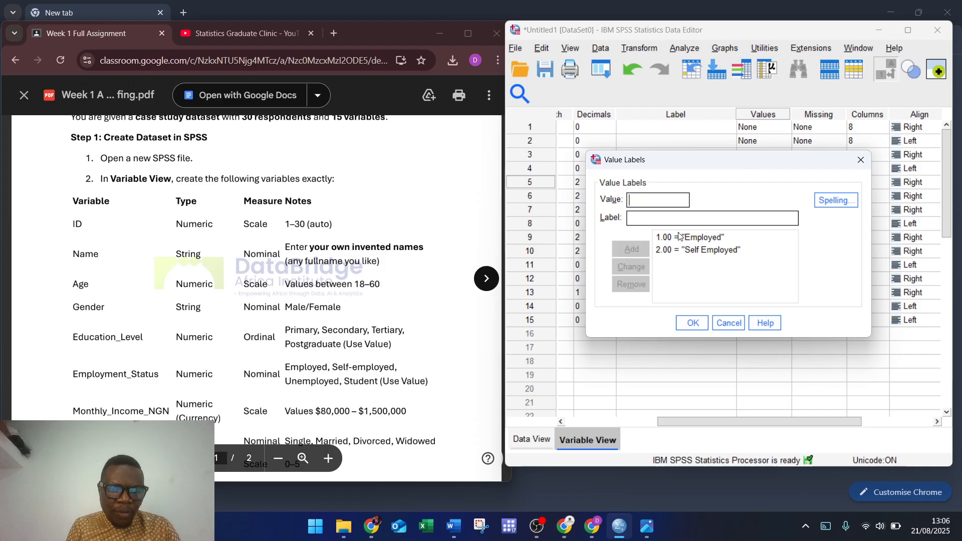
# Step: Add 3 = Umemployed and 4 = Students, then confirm the labels
pyautogui.write('3')
pyautogui.write('Um')
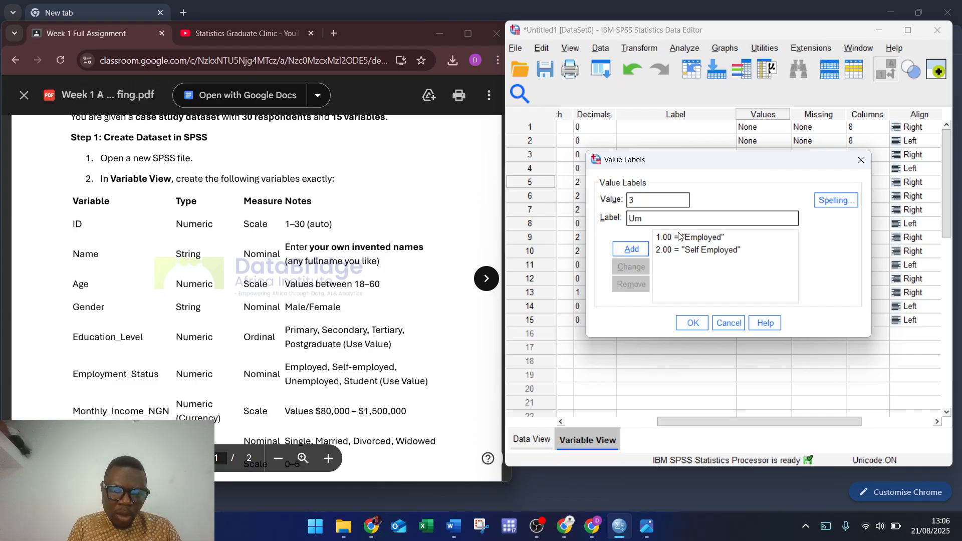
pyautogui.write('employed')
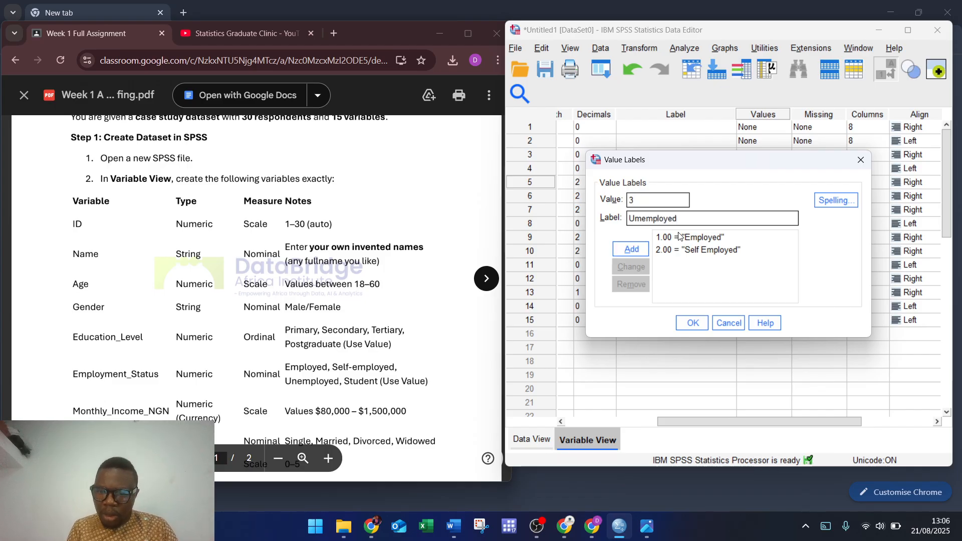
pyautogui.press('Return')
pyautogui.write('4')
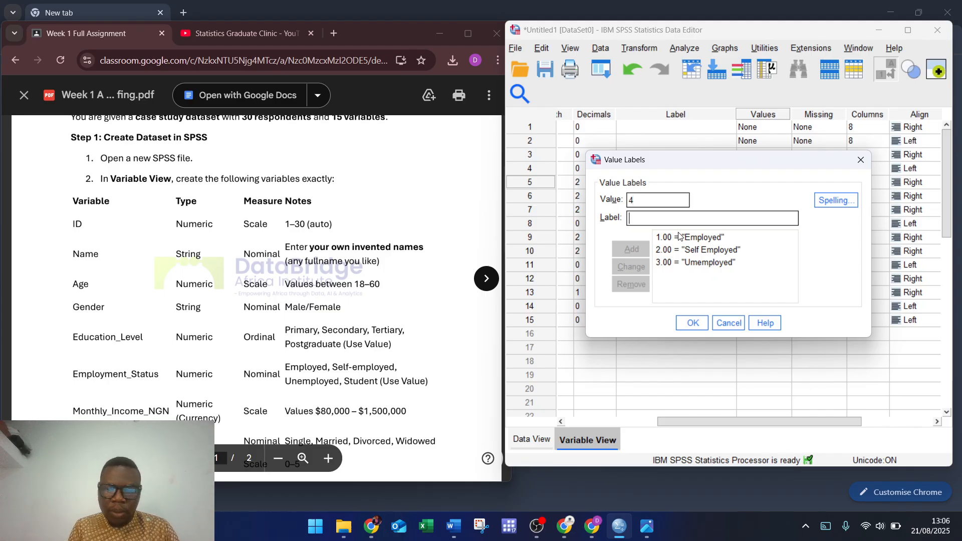
pyautogui.write('Studn')
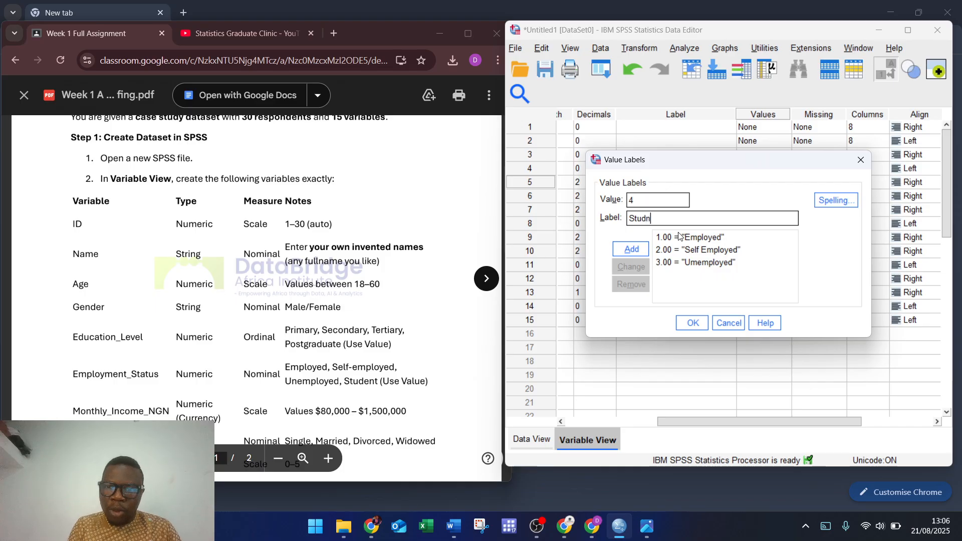
pyautogui.press('BackSpace')
pyautogui.write('ents')
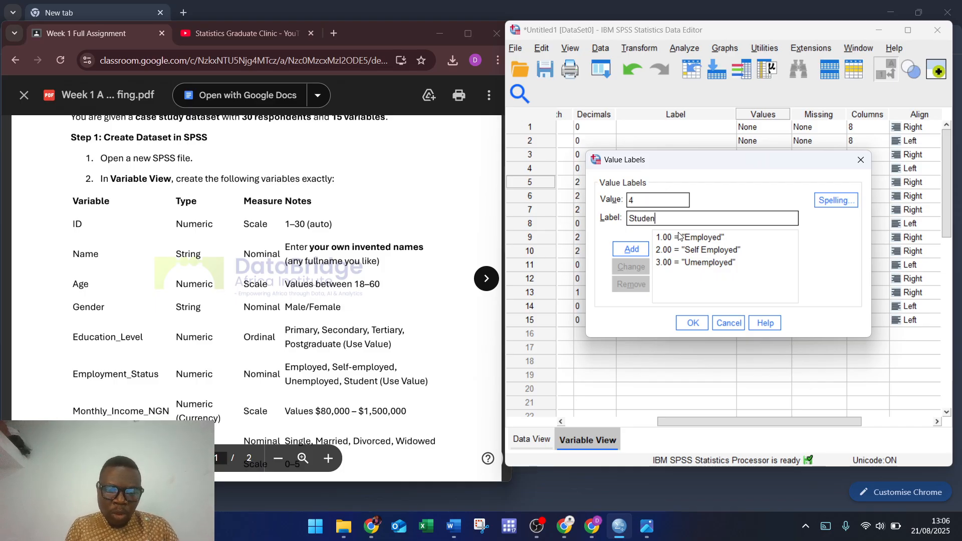
pyautogui.press('Return')
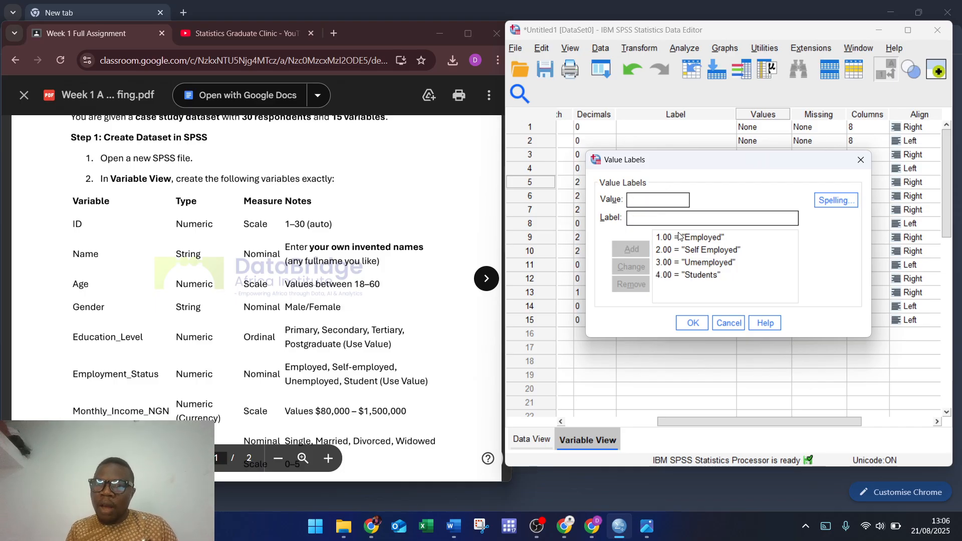
pyautogui.click(681, 323)
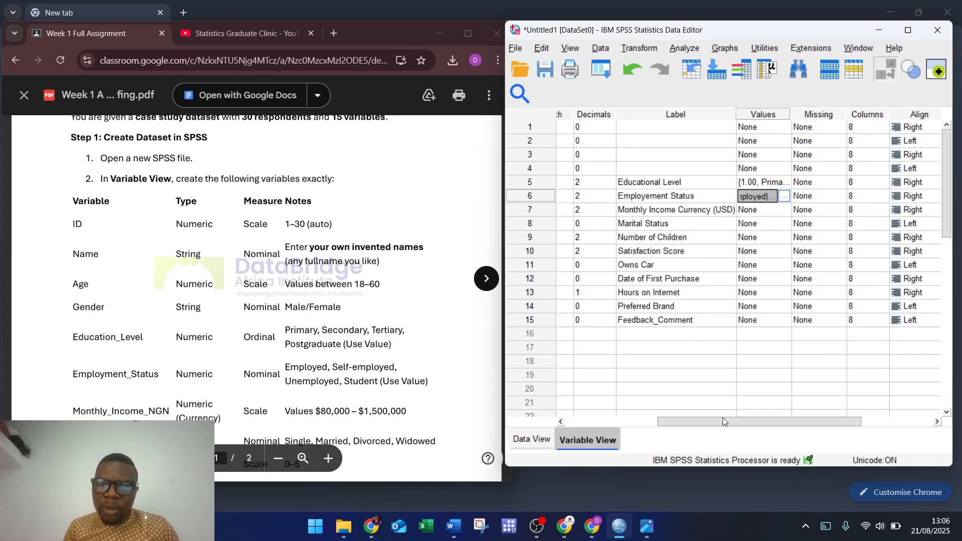
# Step: Enter 3 (Tertiary) for education and 1 (Employed) for employment in row 1
pyautogui.moveTo(705, 422); pyautogui.dragTo(611, 423)
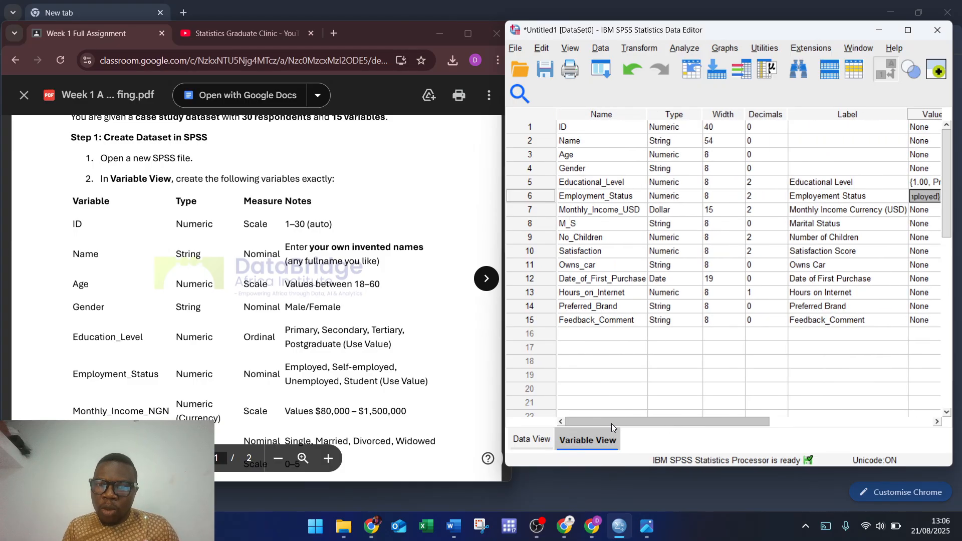
pyautogui.click(532, 440)
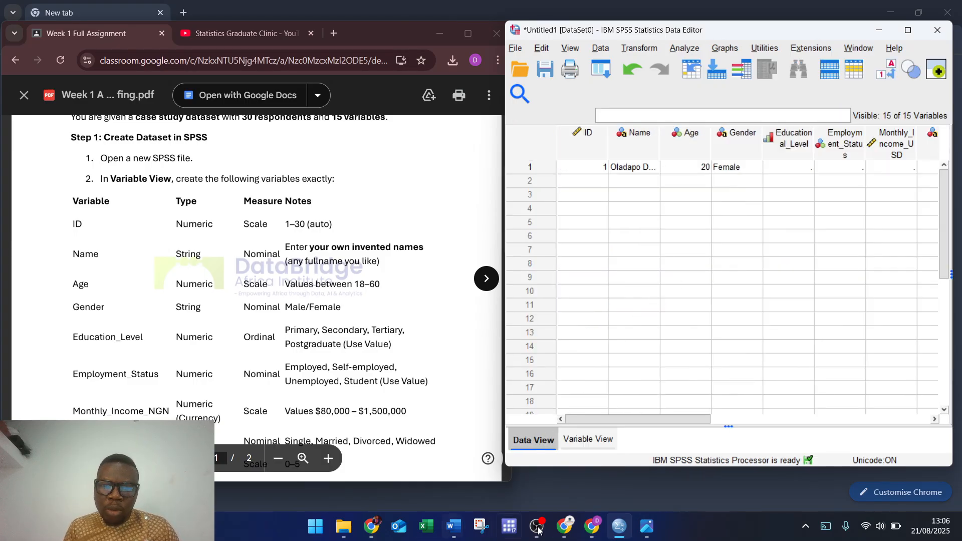
pyautogui.click(647, 526)
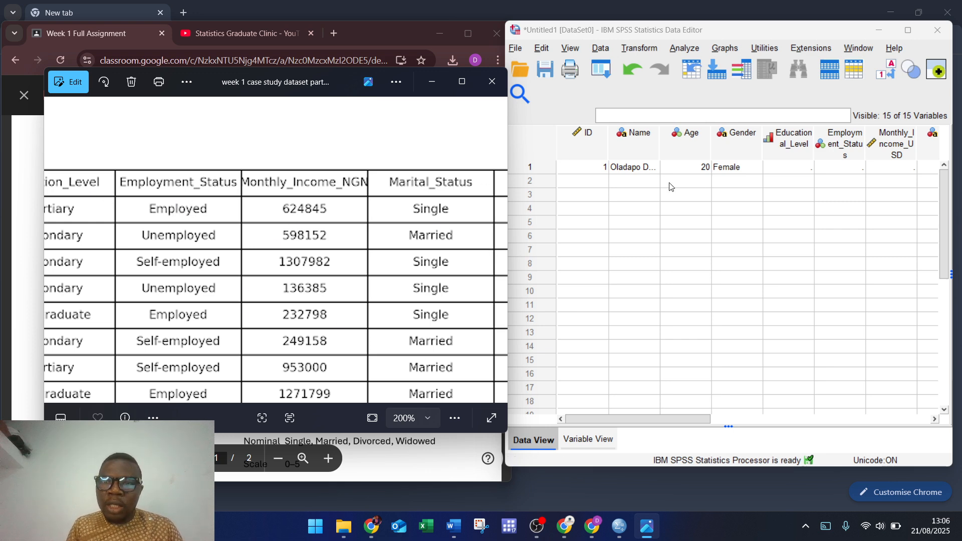
pyautogui.click(779, 176)
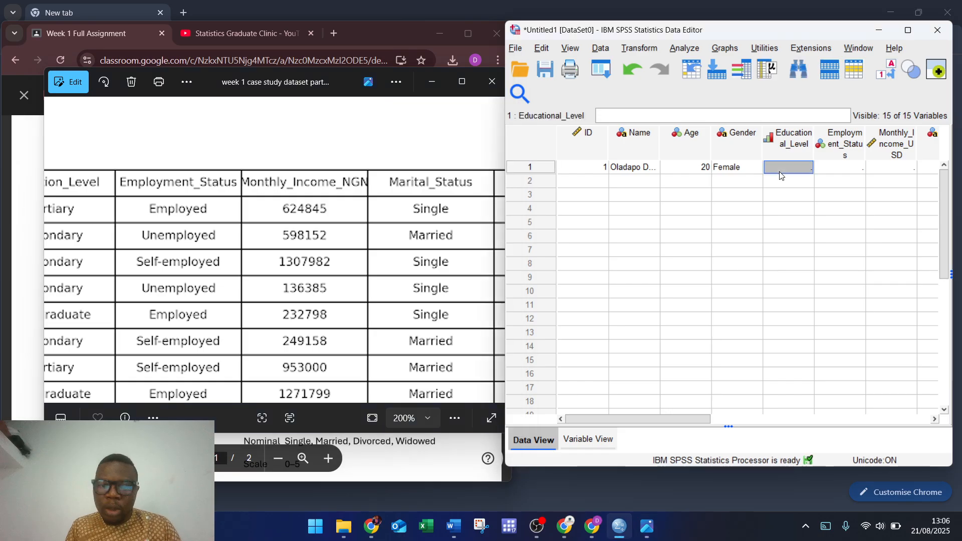
pyautogui.write('3')
pyautogui.click(836, 170)
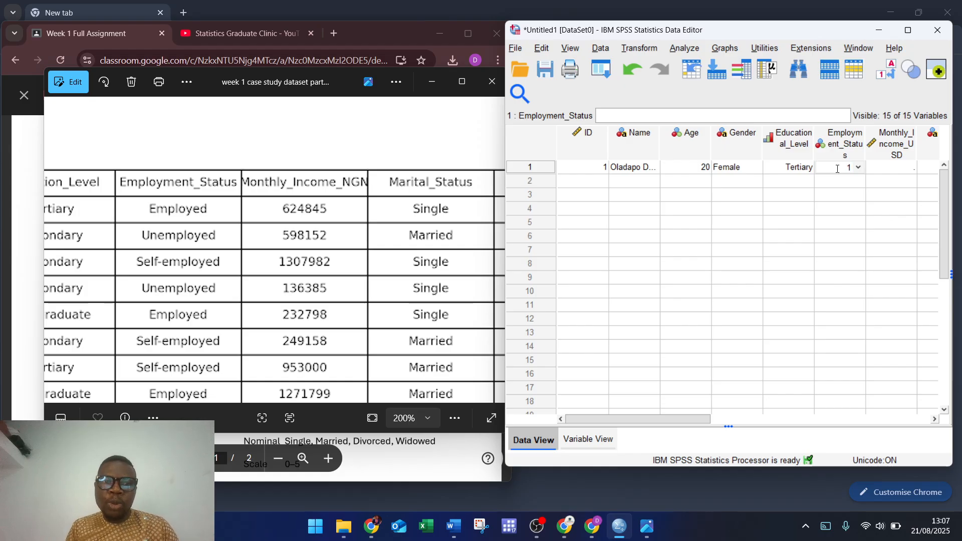
pyautogui.write('1')
# Step: Enter row 1's monthly income 624,845 and marital status Single
pyautogui.click(881, 171)
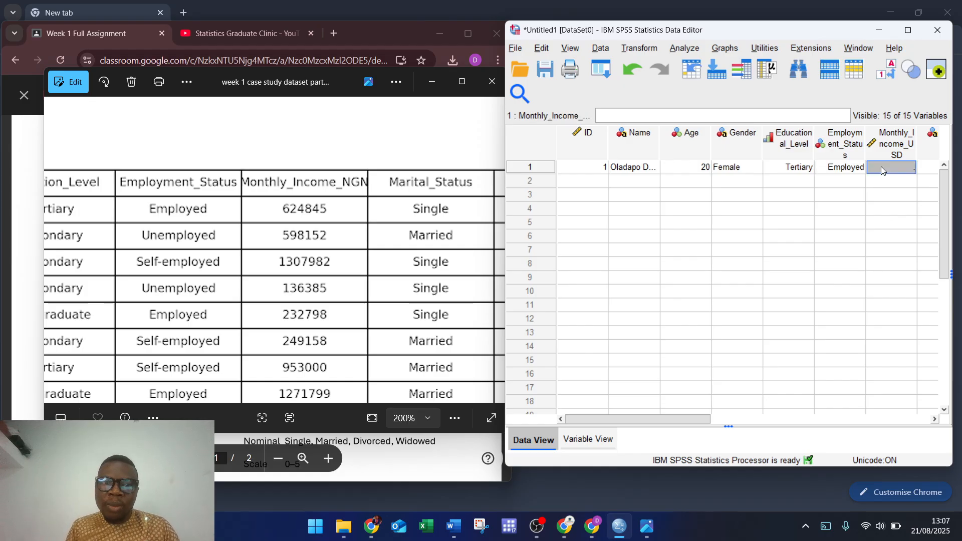
pyautogui.write('6')
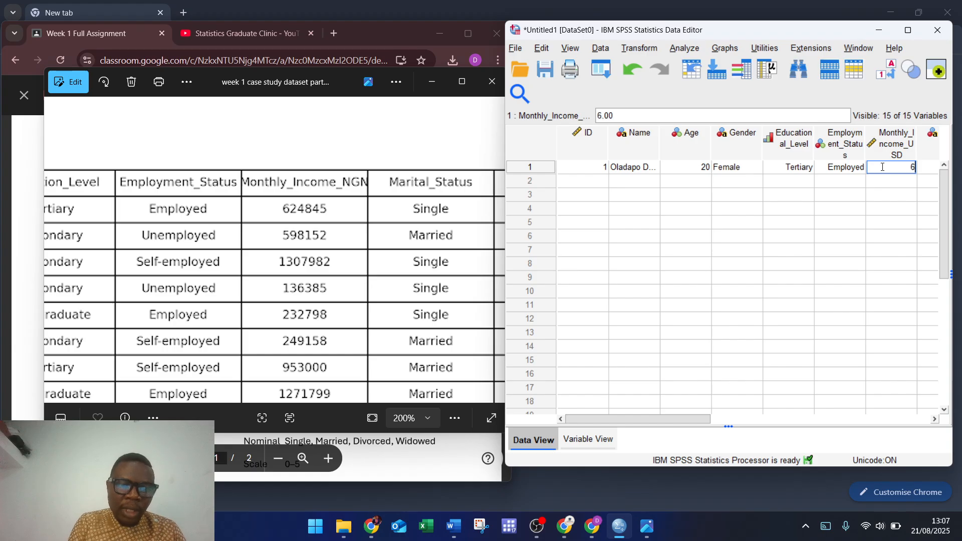
pyautogui.write('24')
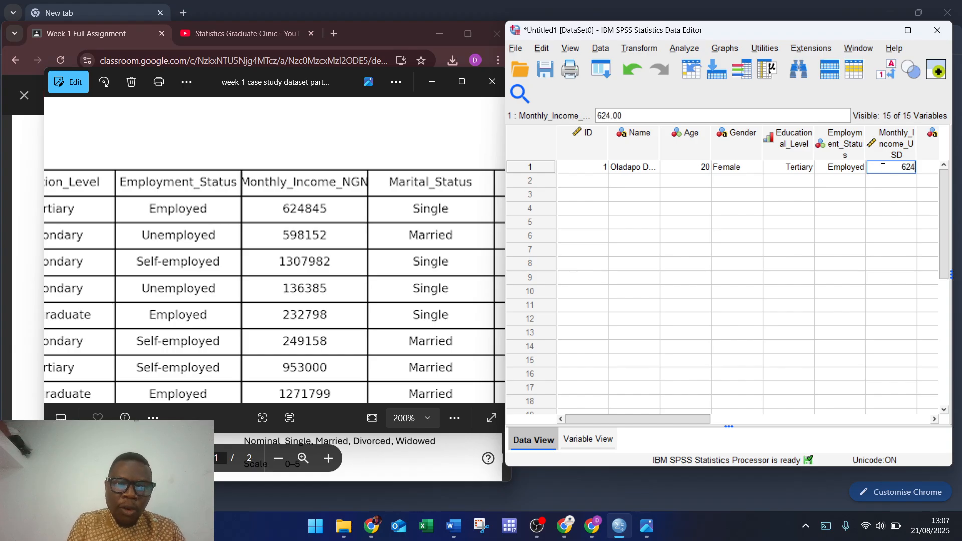
pyautogui.write(',8')
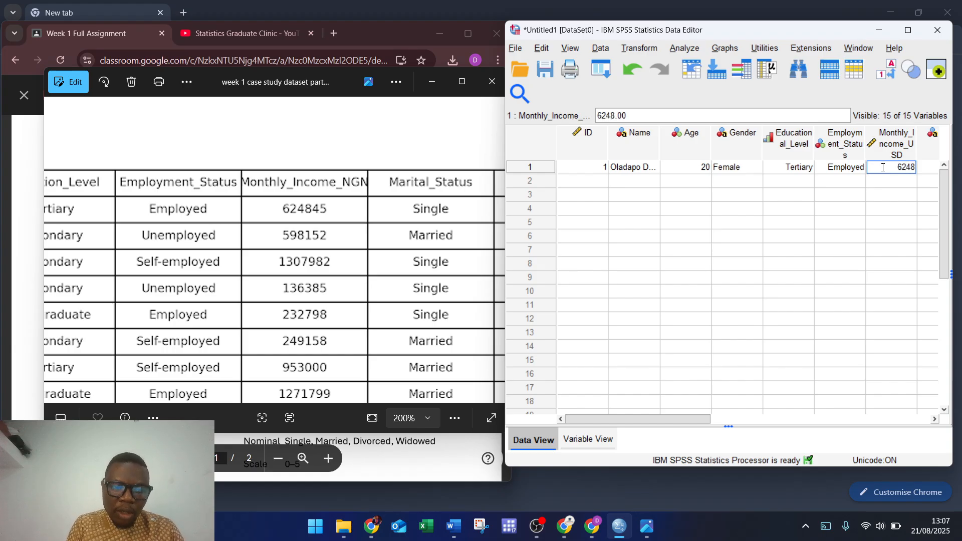
pyautogui.write('45')
pyautogui.press('Tab')
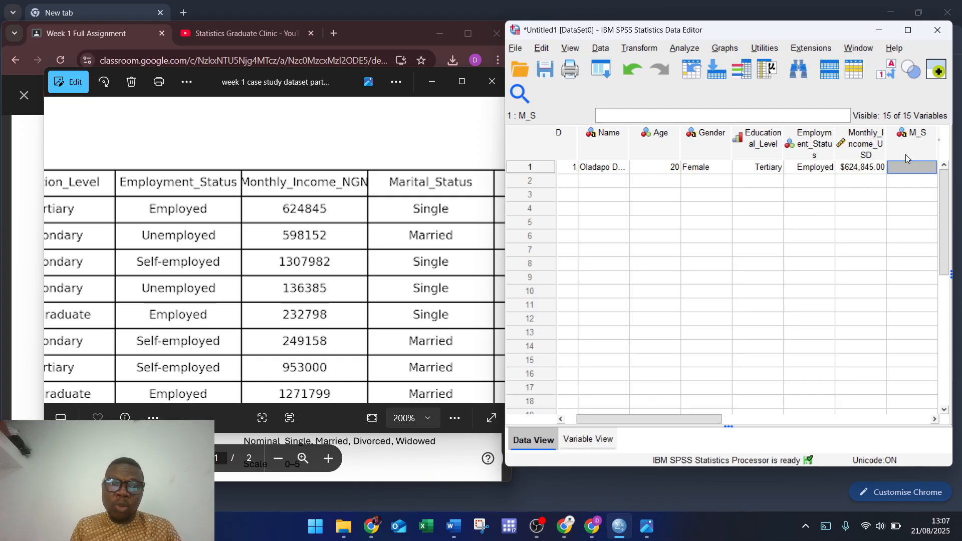
pyautogui.write('Single')
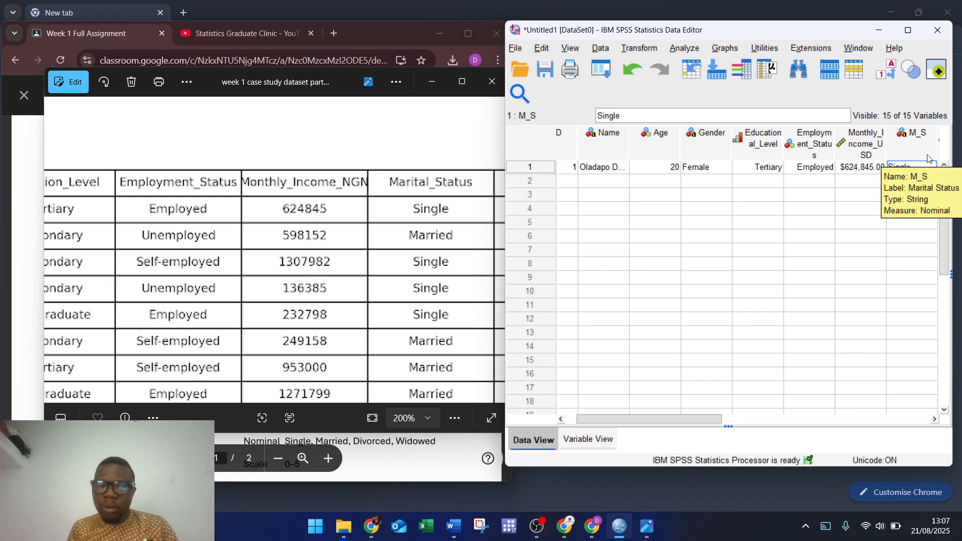
pyautogui.press('Tab')
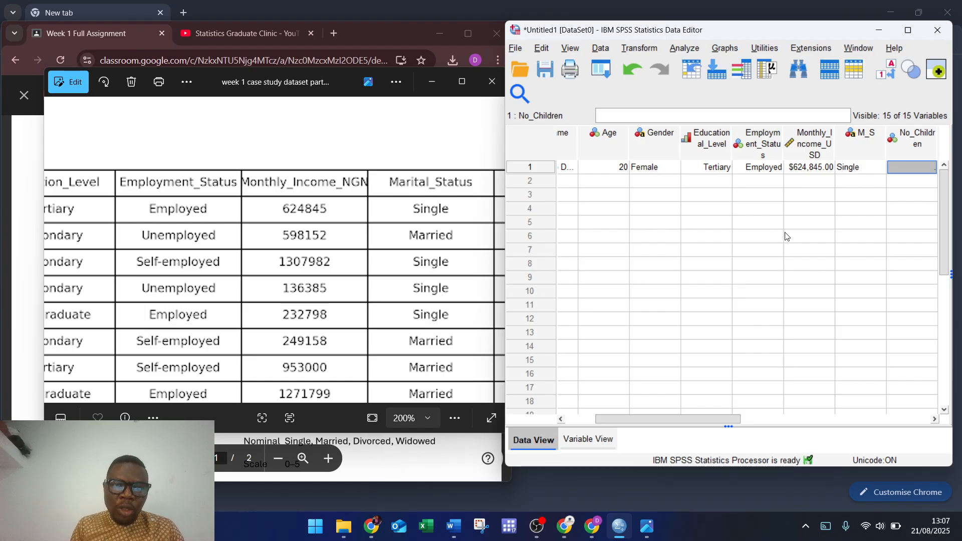
# Step: Show page 2 of the dataset image at 200%, panned to the Owns_Car and date columns
pyautogui.click(355, 327)
pyautogui.press('Right')
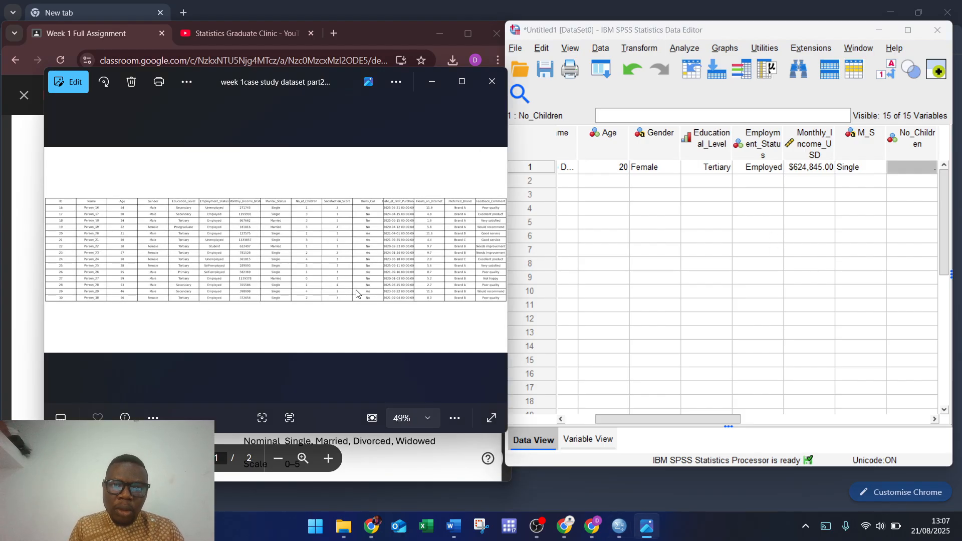
pyautogui.click(428, 420)
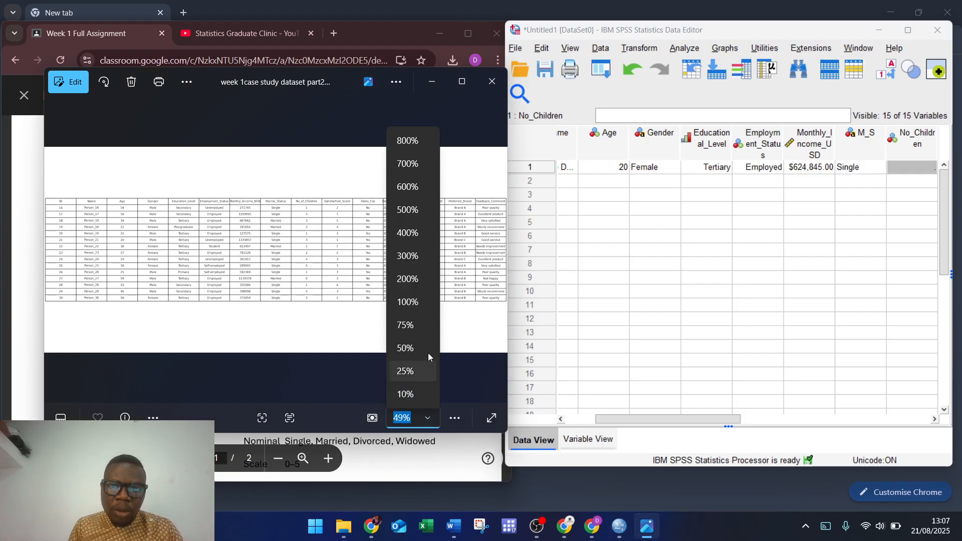
pyautogui.click(410, 282)
pyautogui.moveTo(407, 209); pyautogui.dragTo(250, 355)
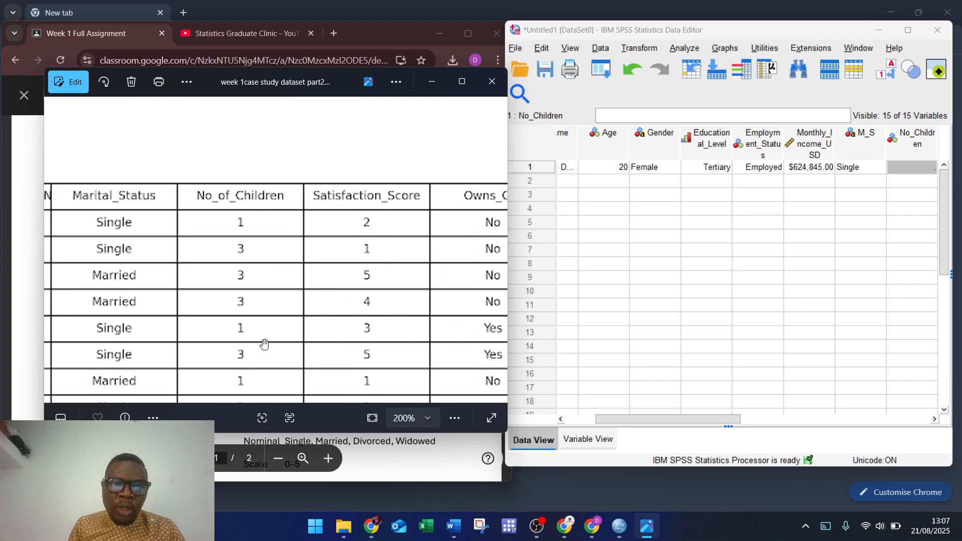
pyautogui.moveTo(339, 318); pyautogui.dragTo(249, 323)
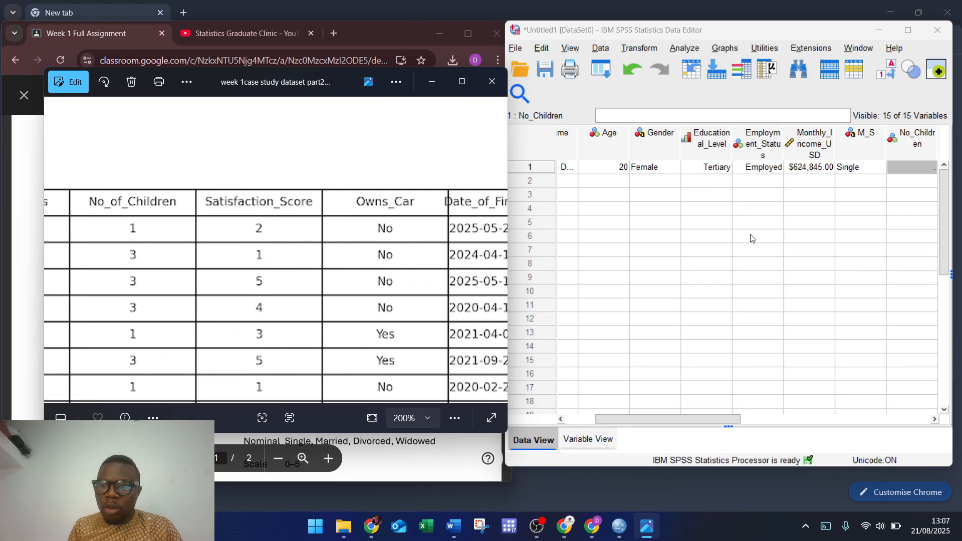
# Step: Enter row 1's values: 1 child, satisfaction 2, and Owns_car No
pyautogui.click(683, 424)
pyautogui.moveTo(685, 422); pyautogui.dragTo(755, 421)
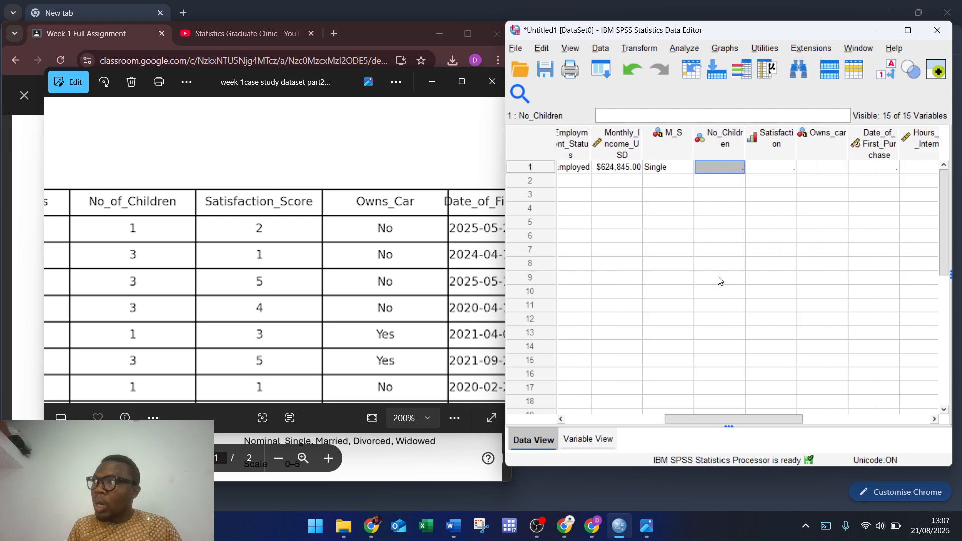
pyautogui.write('1')
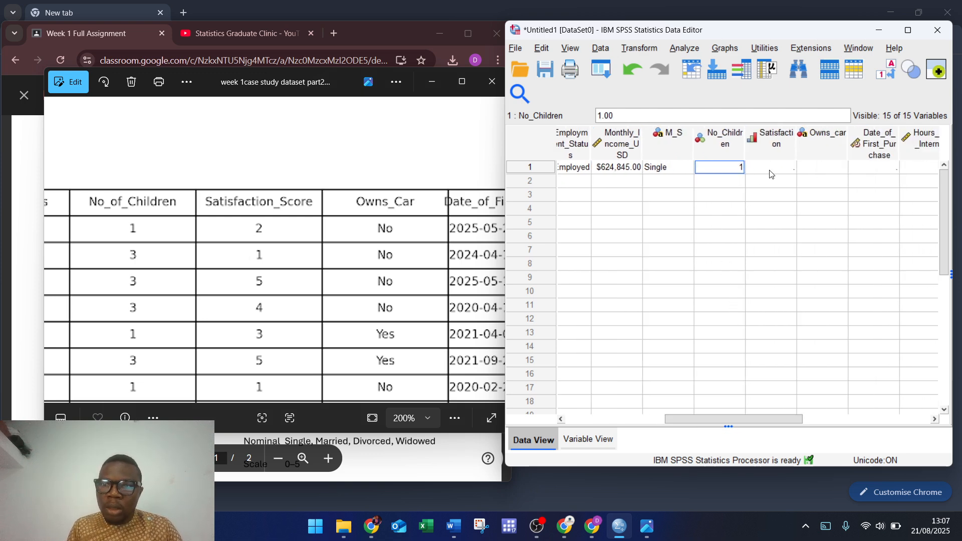
pyautogui.click(770, 167)
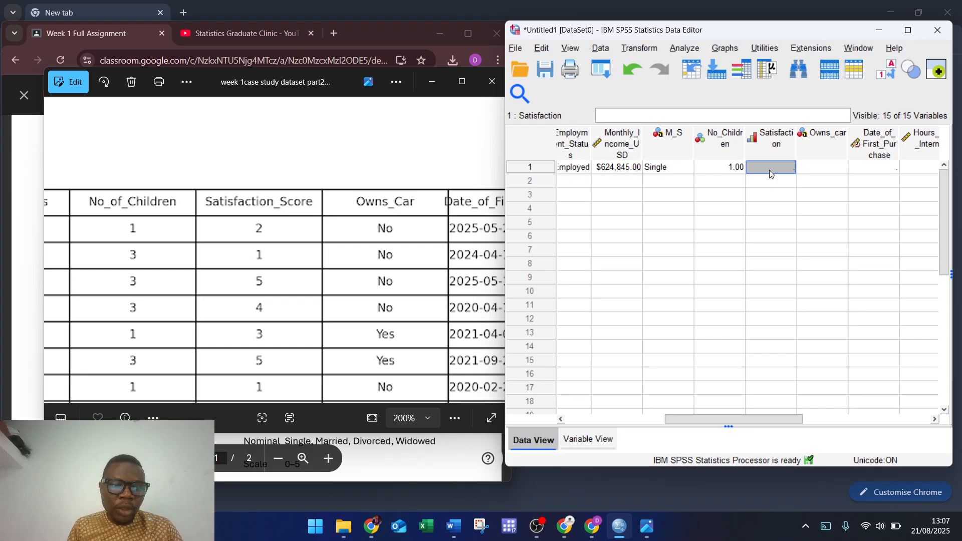
pyautogui.write('2')
pyautogui.click(821, 173)
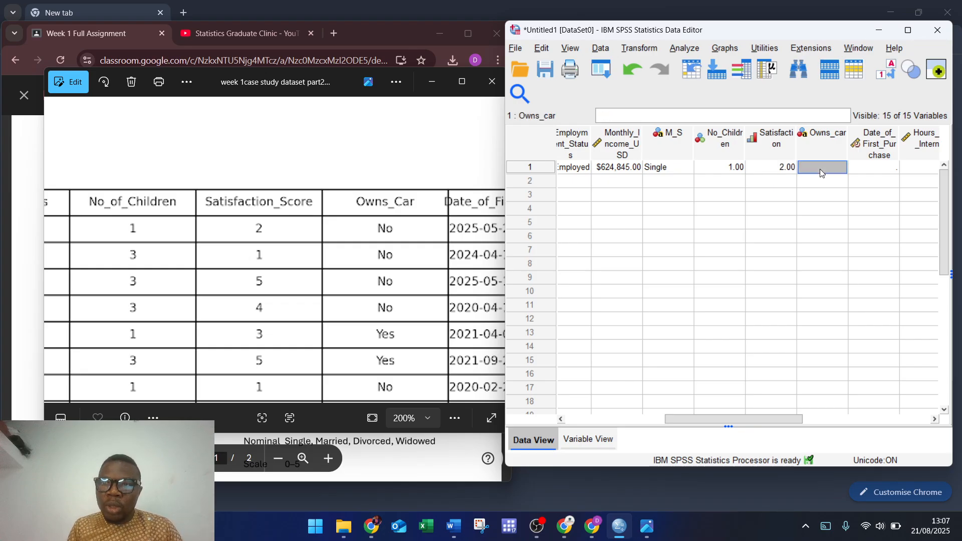
pyautogui.write('No')
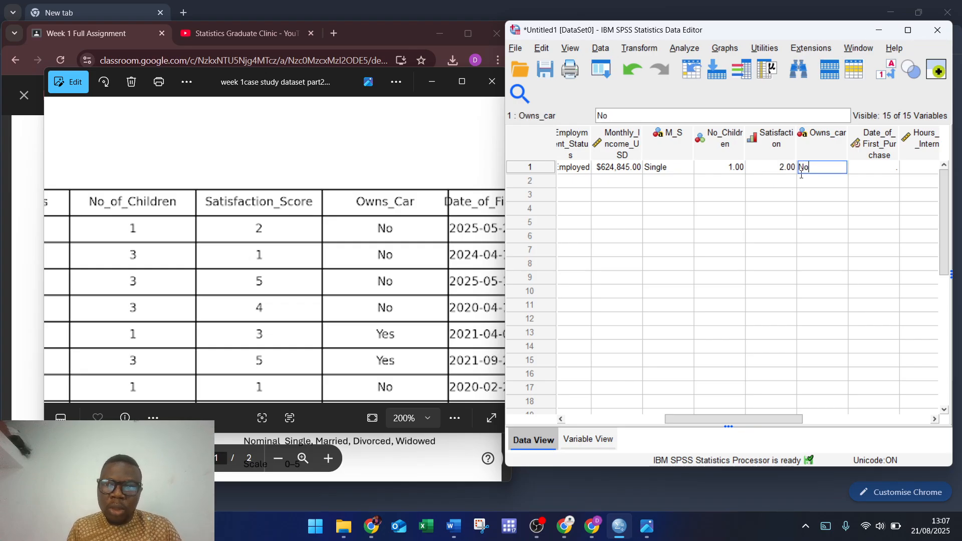
# Step: Enter row 1's first purchase date 2025-05-21 and widen the Date_of_First_Purchase column
pyautogui.moveTo(396, 350); pyautogui.dragTo(259, 342)
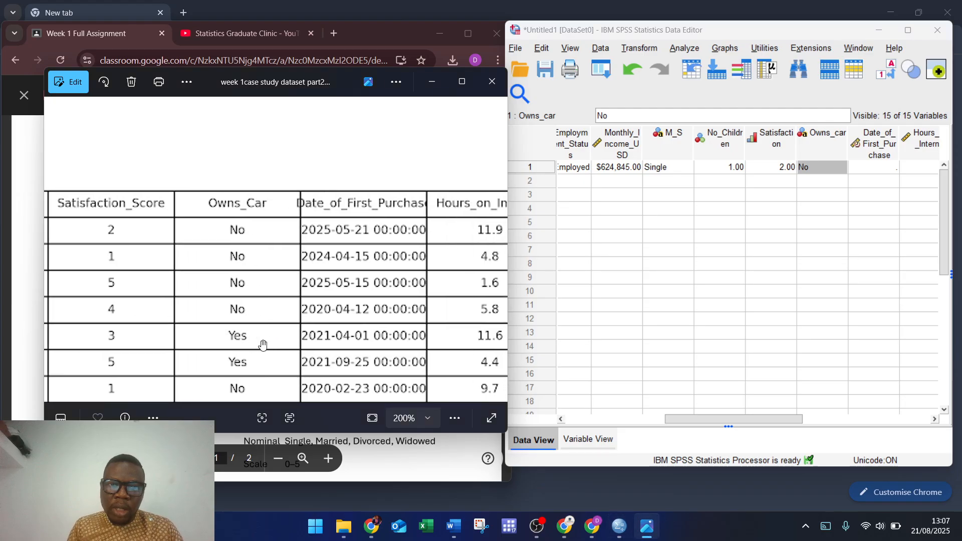
pyautogui.click(861, 169)
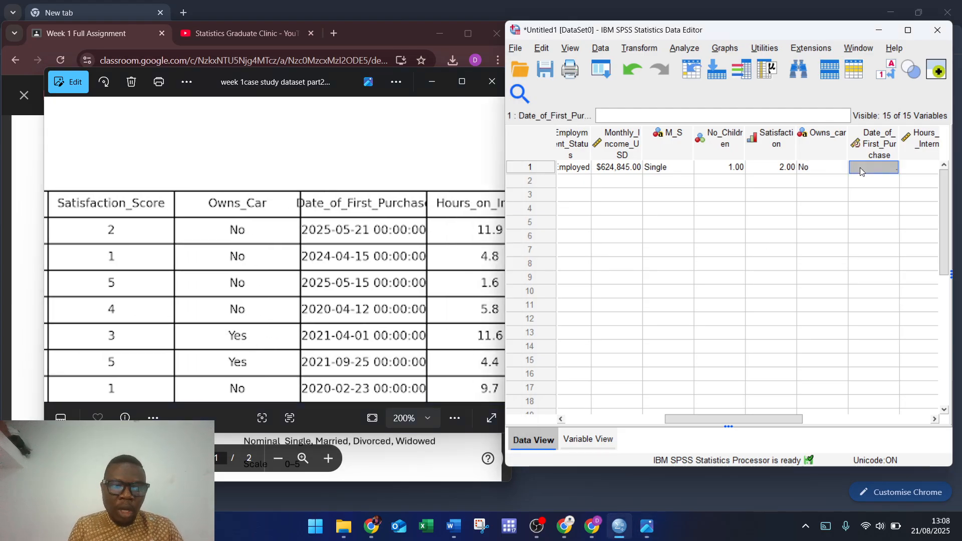
pyautogui.write('2025')
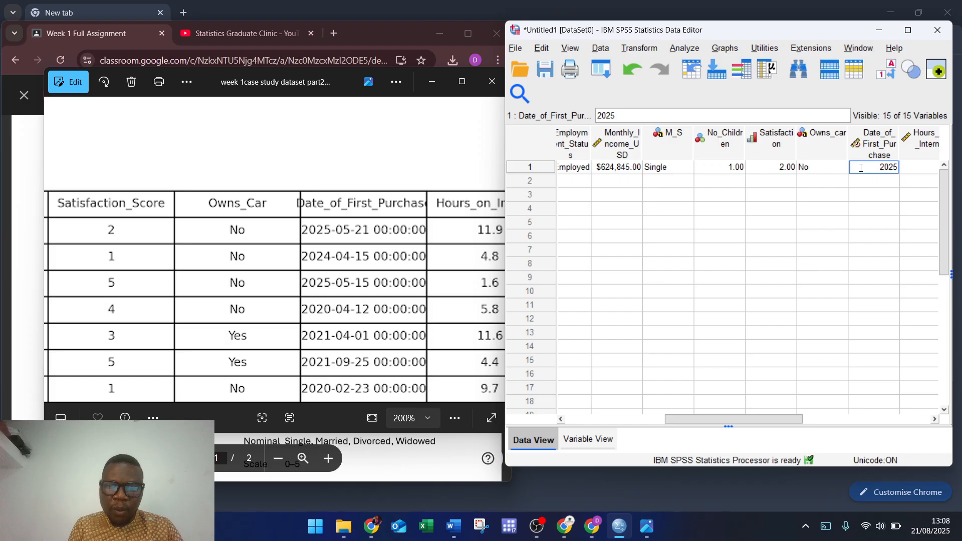
pyautogui.write('-05')
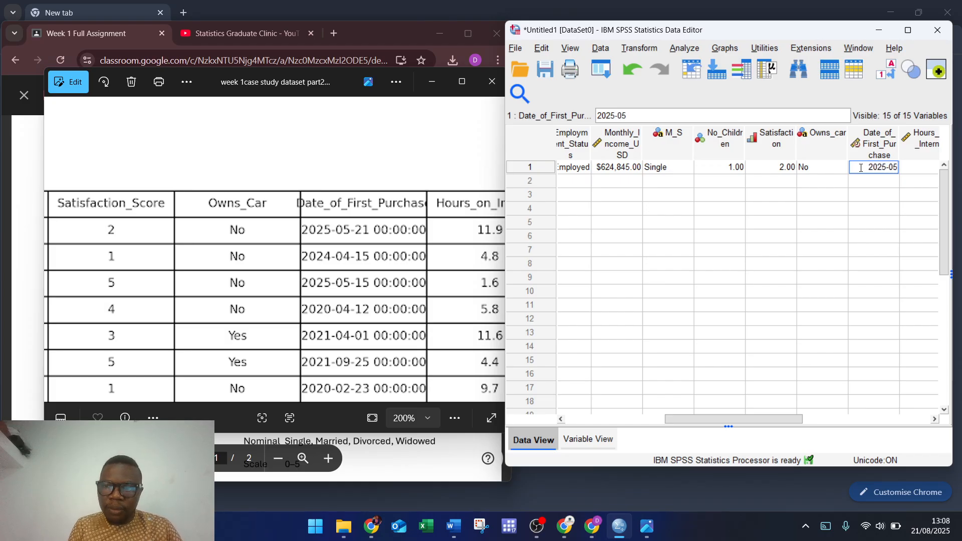
pyautogui.write('-')
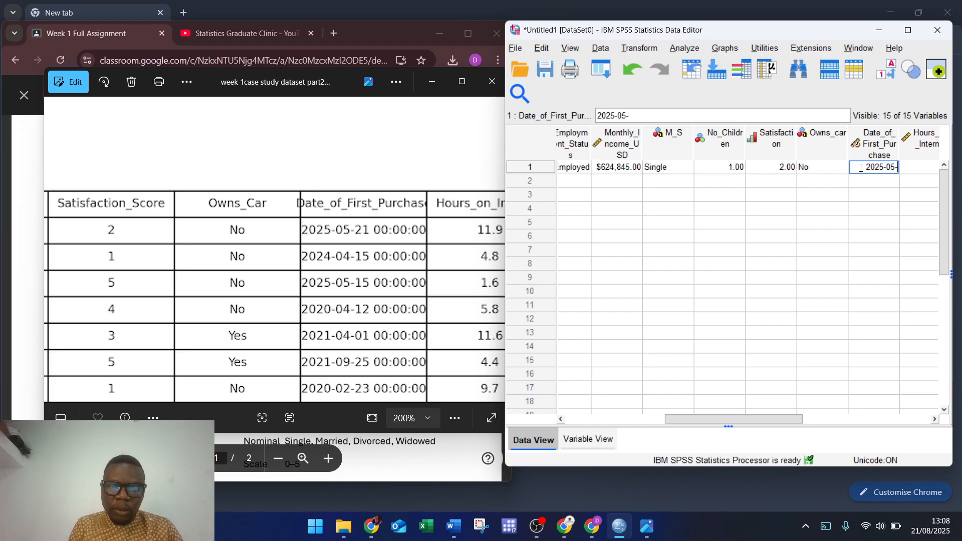
pyautogui.write('21')
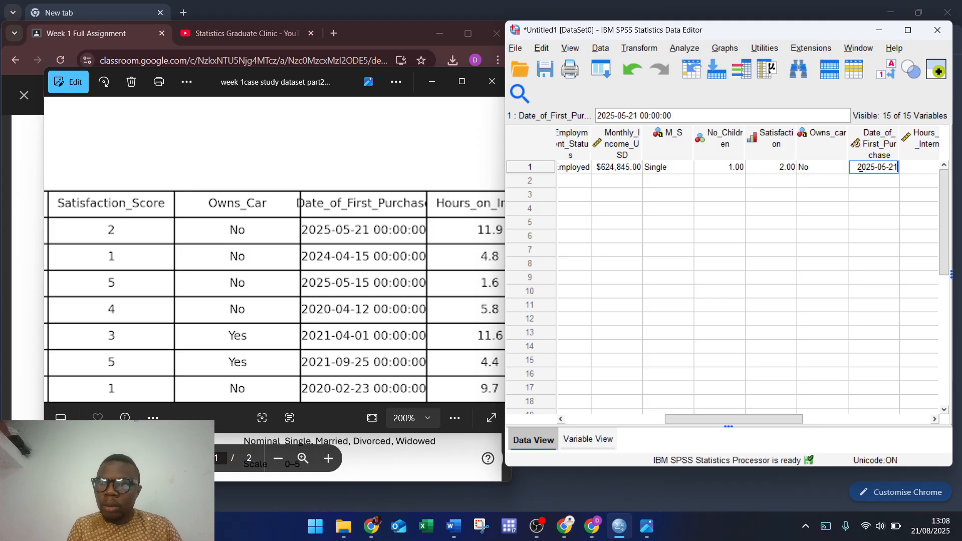
pyautogui.click(920, 170)
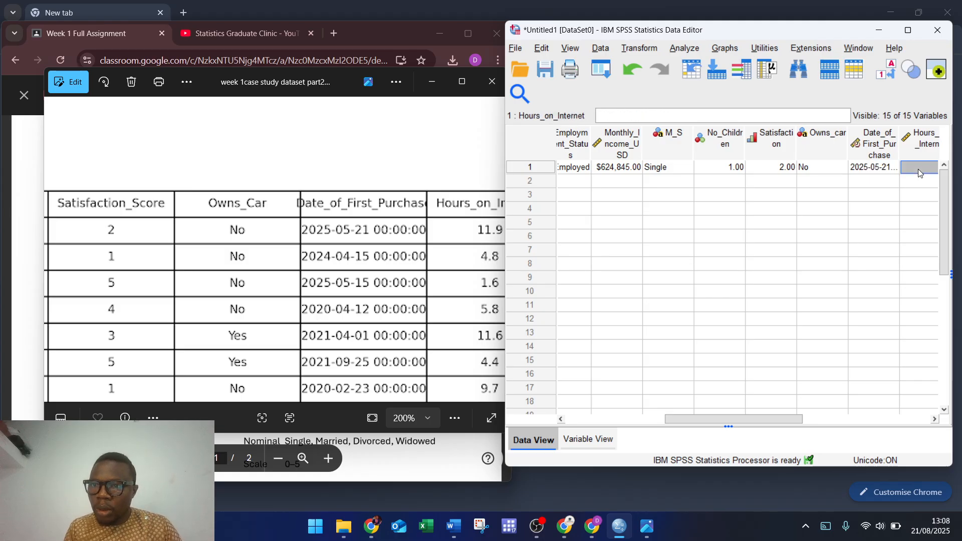
pyautogui.moveTo(895, 149); pyautogui.dragTo(932, 146)
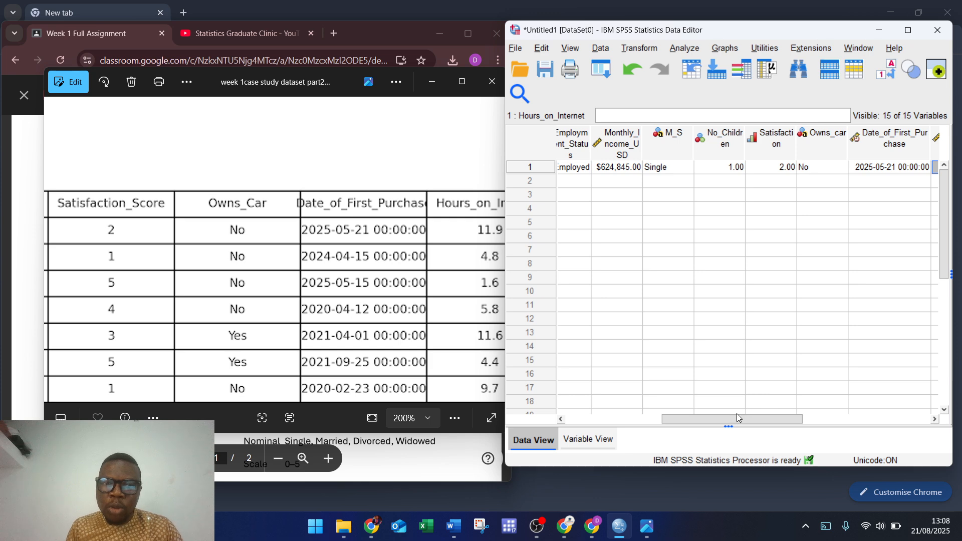
pyautogui.moveTo(738, 417); pyautogui.dragTo(771, 419)
pyautogui.moveTo(414, 304); pyautogui.dragTo(123, 309)
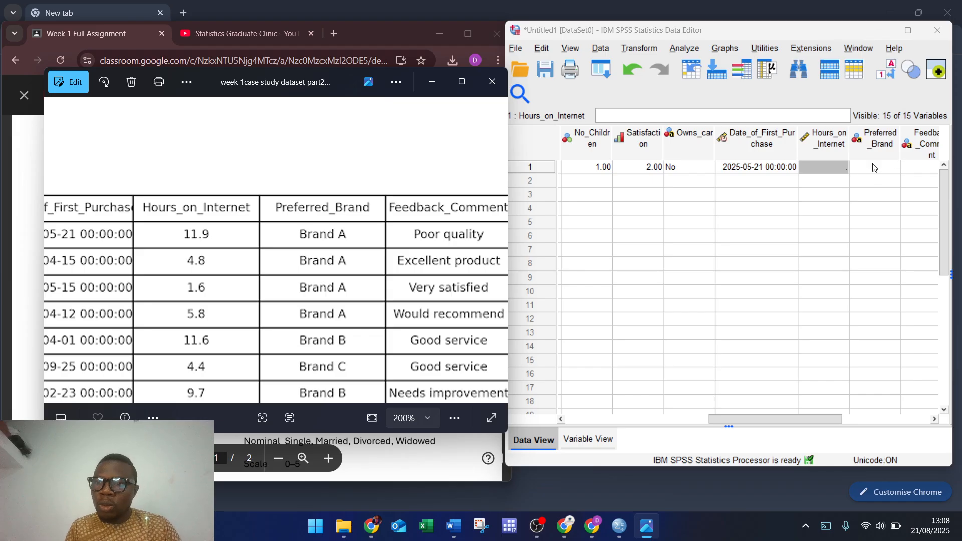
# Step: Enter 11.9 internet hours and Brand A, then begin the comment 'Poor Q'
pyautogui.click(830, 168)
pyautogui.write('11')
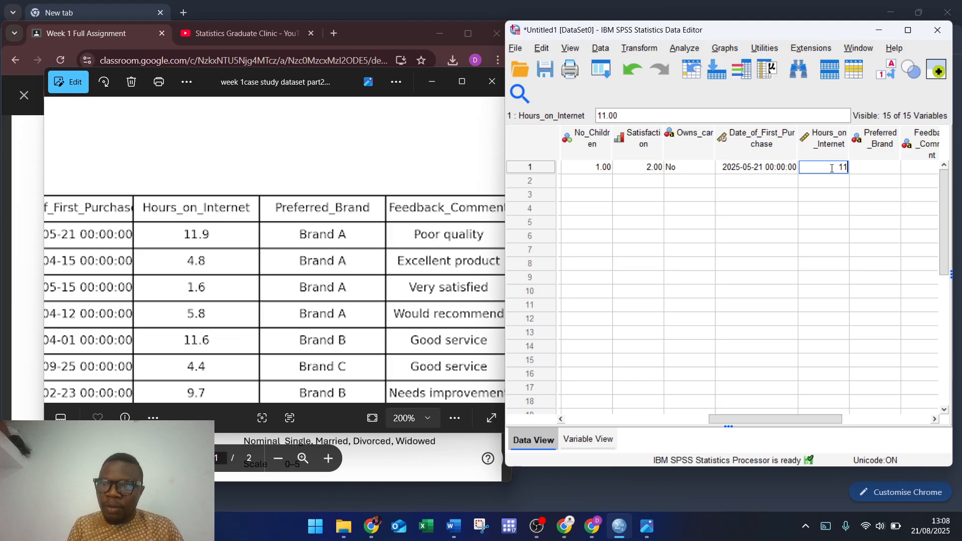
pyautogui.press('Tab')
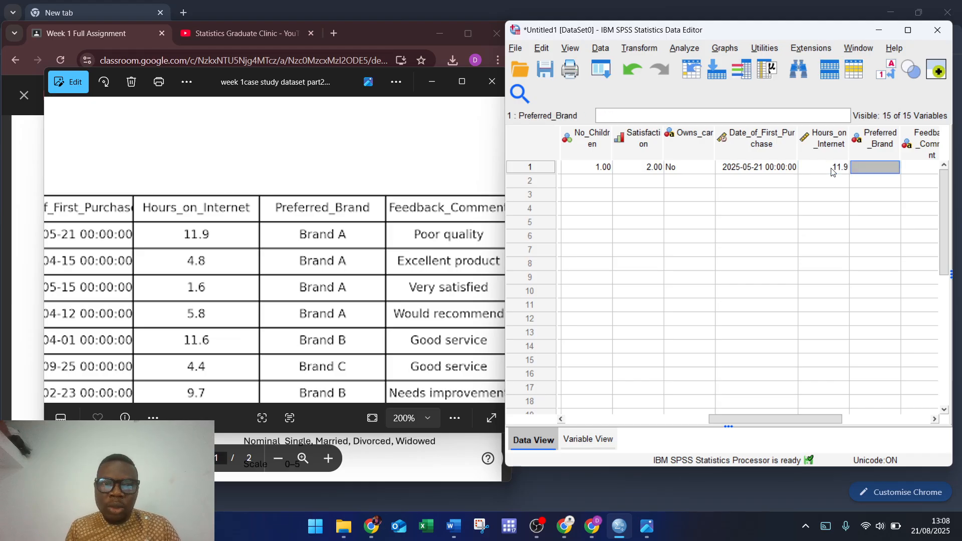
pyautogui.write('B')
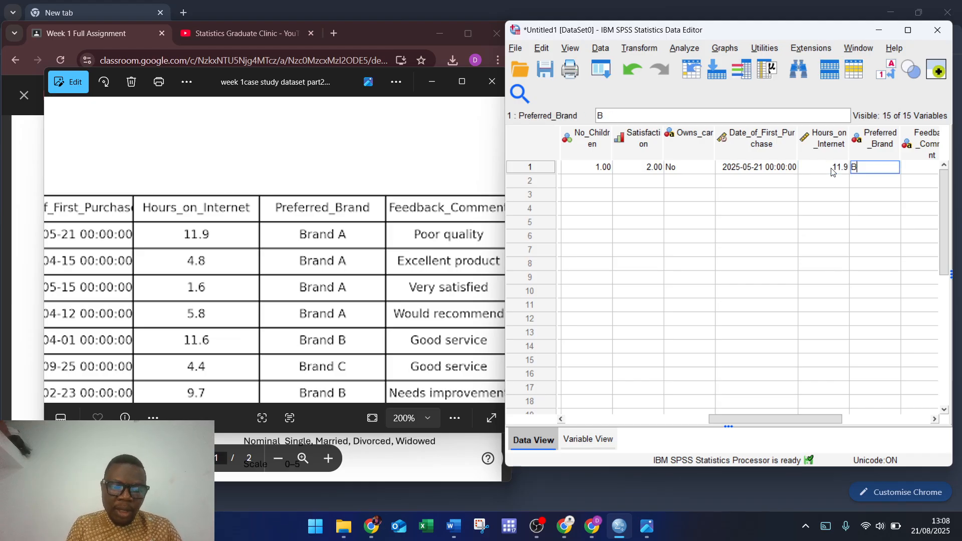
pyautogui.write('rand A')
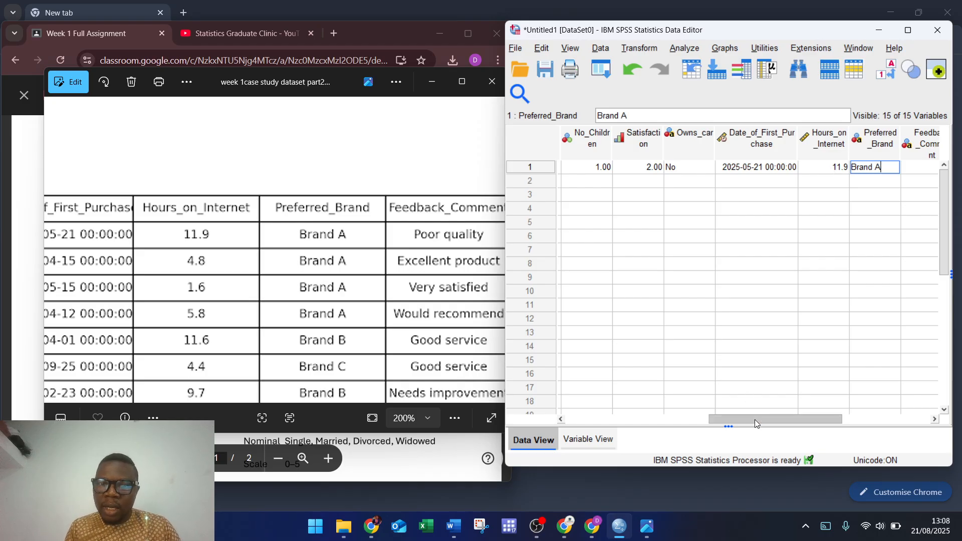
pyautogui.moveTo(754, 419); pyautogui.dragTo(787, 424)
pyautogui.click(840, 171)
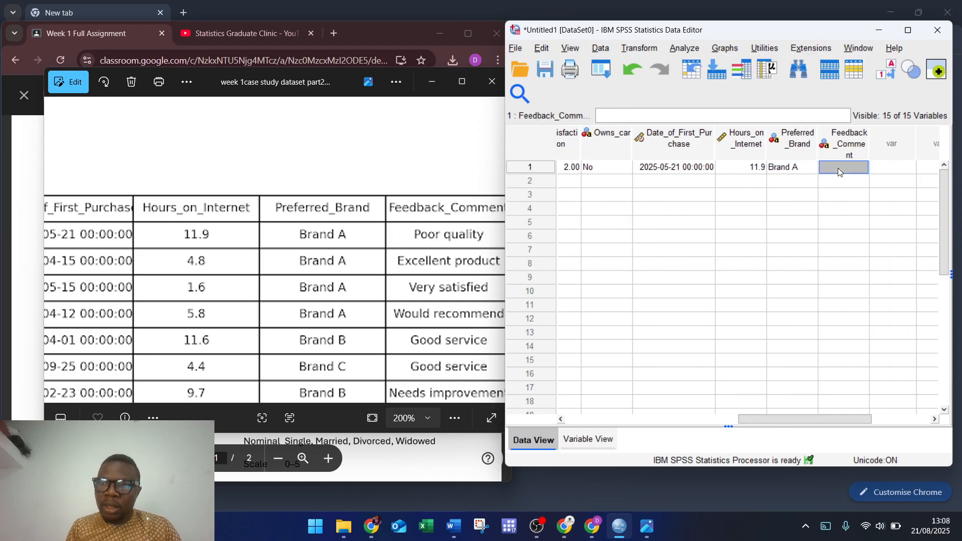
pyautogui.write('Poo')
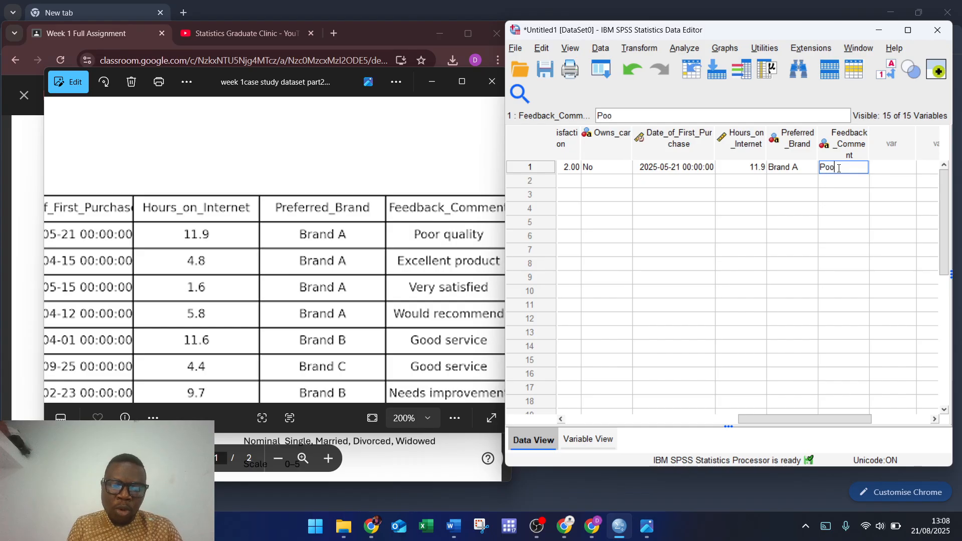
pyautogui.write('r Qua')
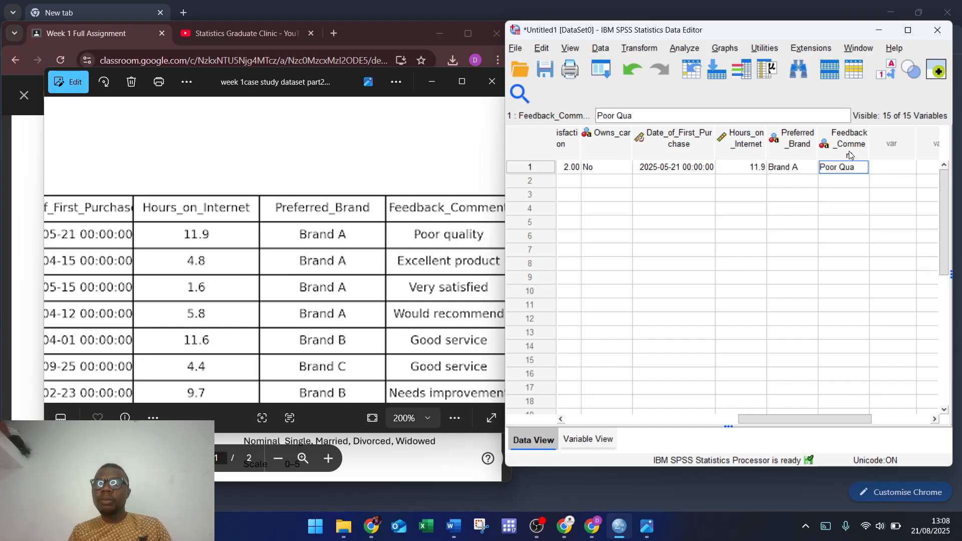
# Step: Raise the Feedback_Comment variable's width to 22 in Variable View
pyautogui.click(587, 443)
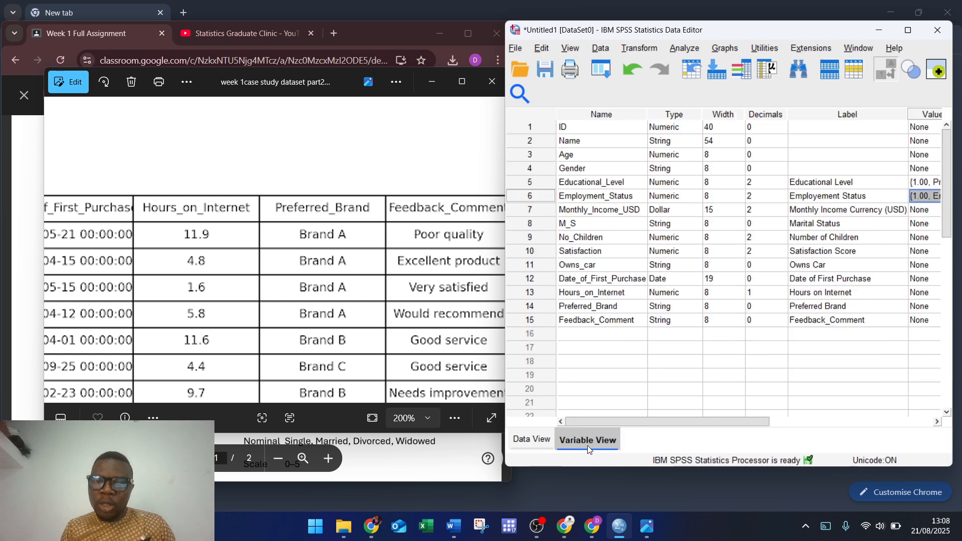
pyautogui.click(727, 322)
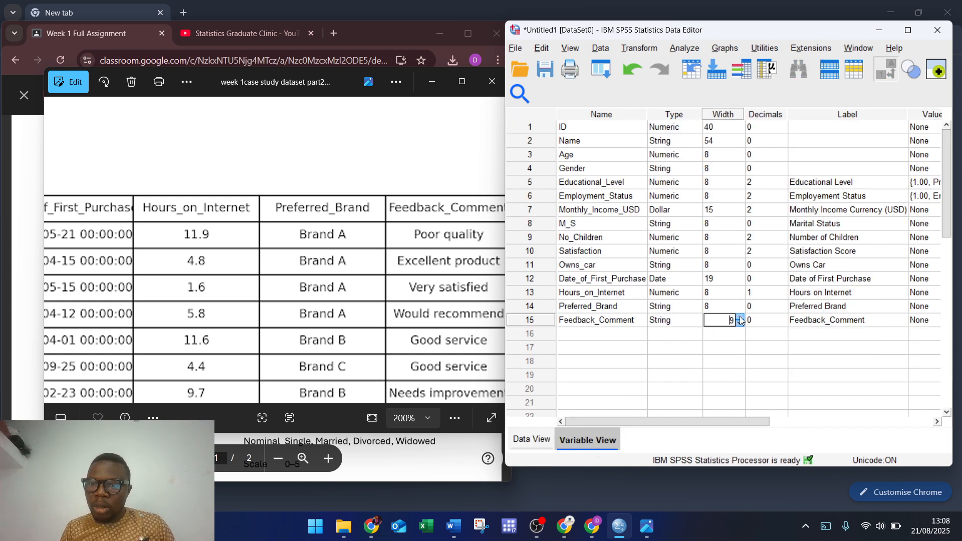
pyautogui.click(740, 317)
pyautogui.click(740, 317)
pyautogui.click(740, 317)
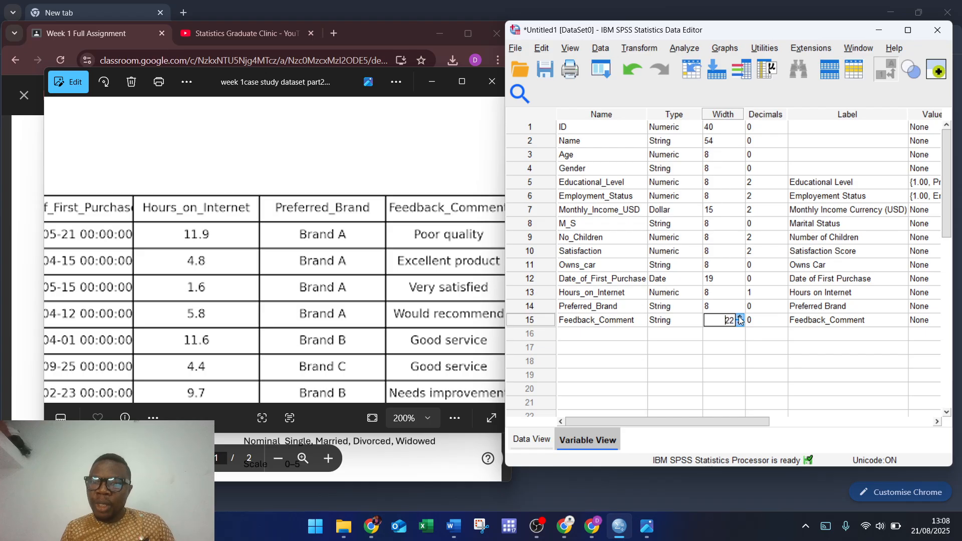
pyautogui.click(740, 317)
# Step: Complete row 1's comment as 'Poor Quality' and maximize the Data Editor
pyautogui.click(533, 440)
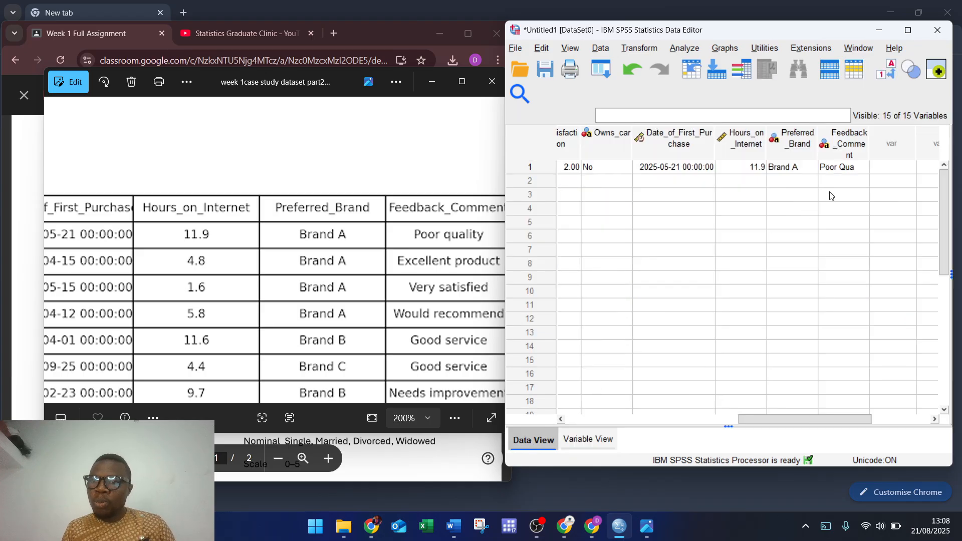
pyautogui.click(851, 167)
pyautogui.doubleClick(856, 168)
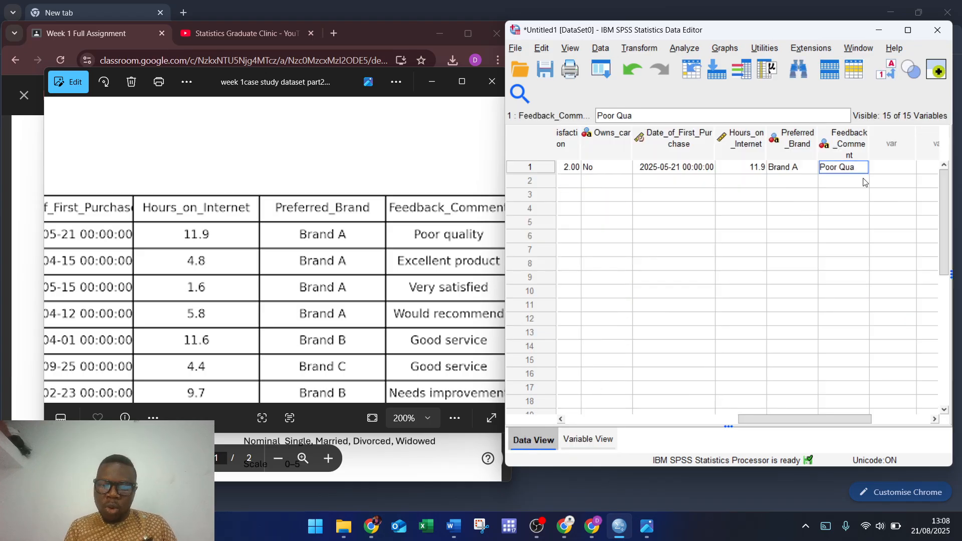
pyautogui.write('lity')
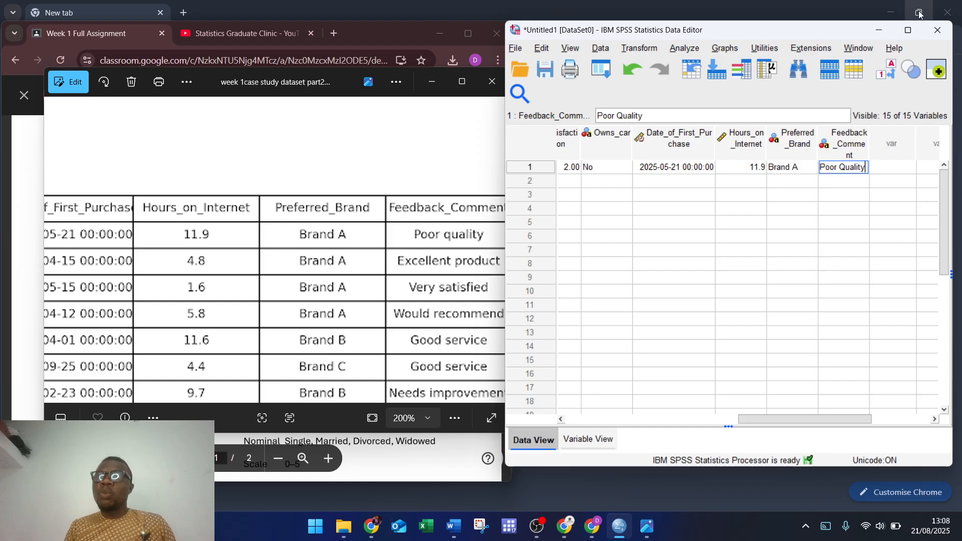
pyautogui.click(907, 31)
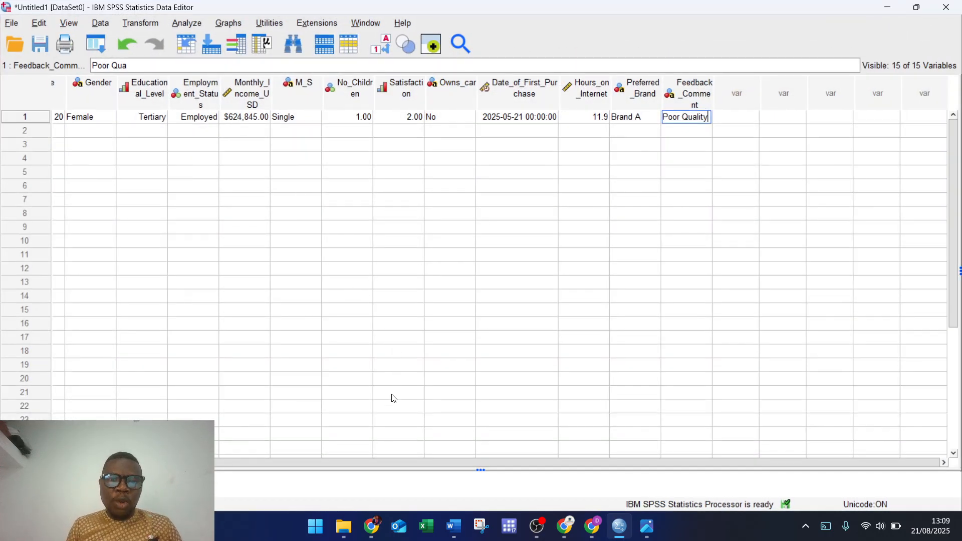
pyautogui.moveTo(323, 457); pyautogui.dragTo(220, 451)
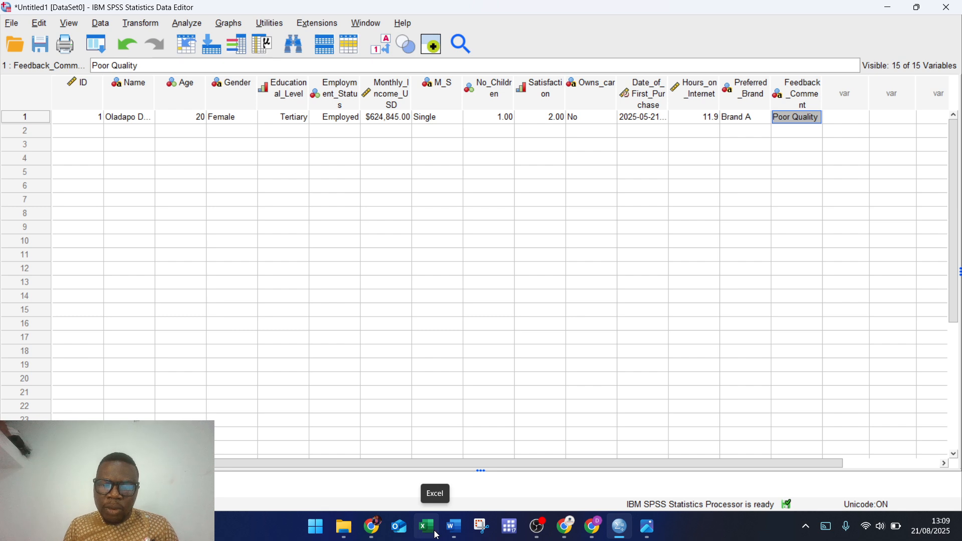
# Step: Open 'first bootcamp practical data entry' from the Downloads folder via File Explorer
pyautogui.click(351, 535)
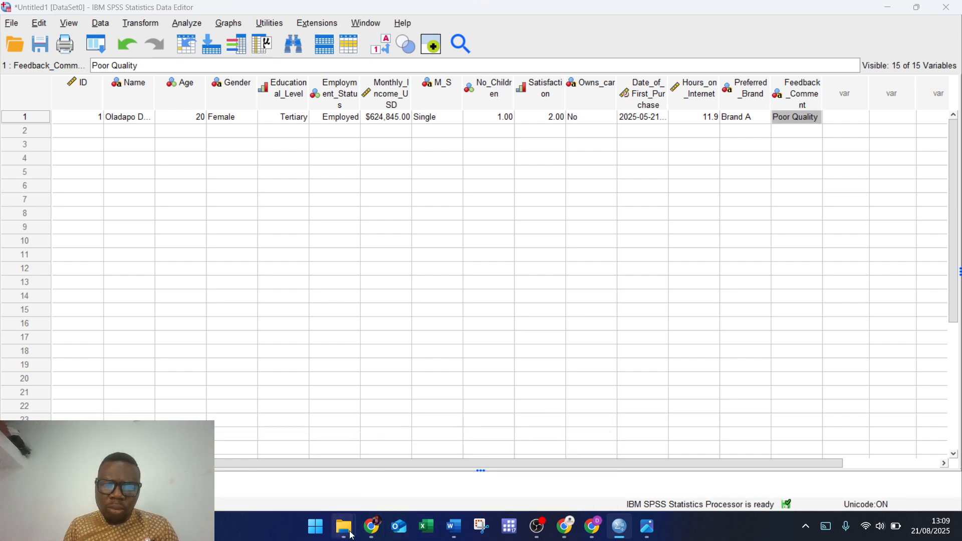
pyautogui.click(228, 461)
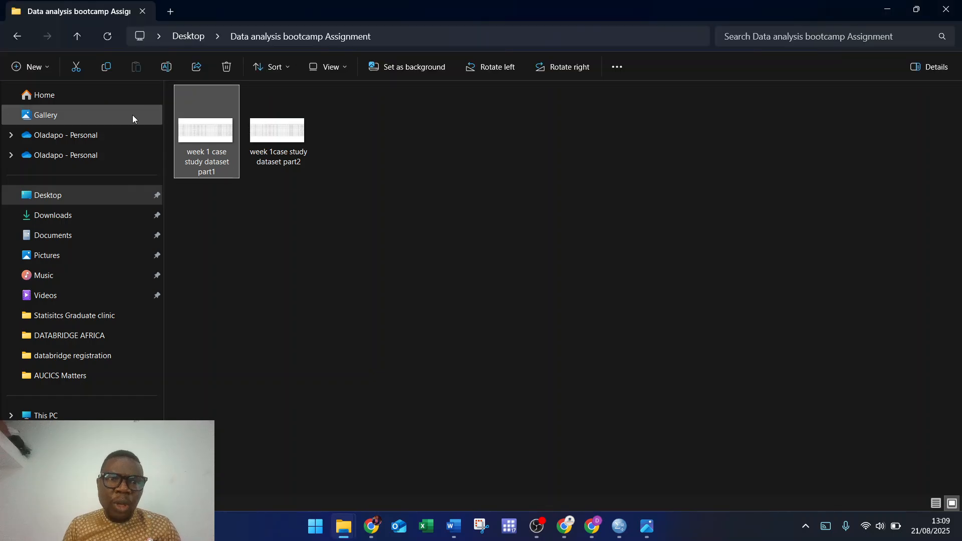
pyautogui.click(194, 37)
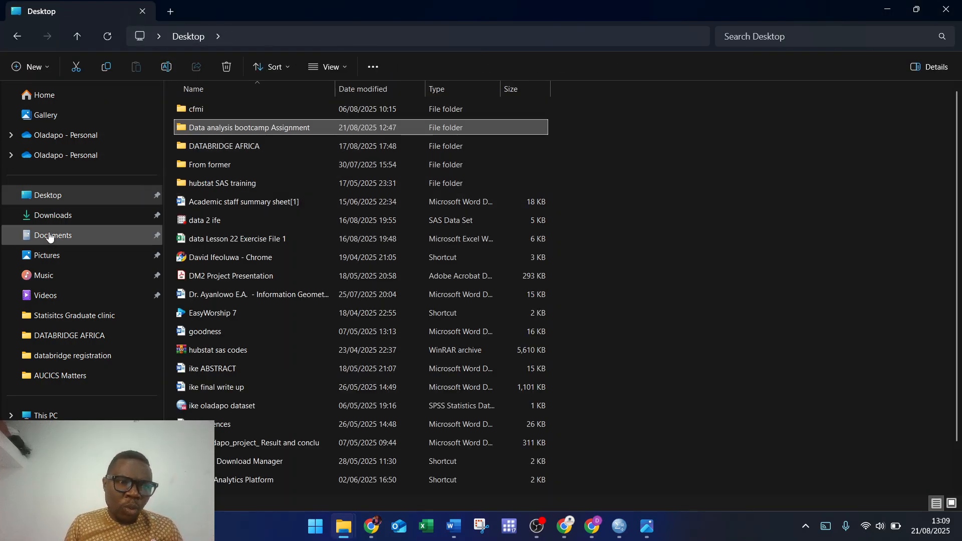
pyautogui.click(61, 219)
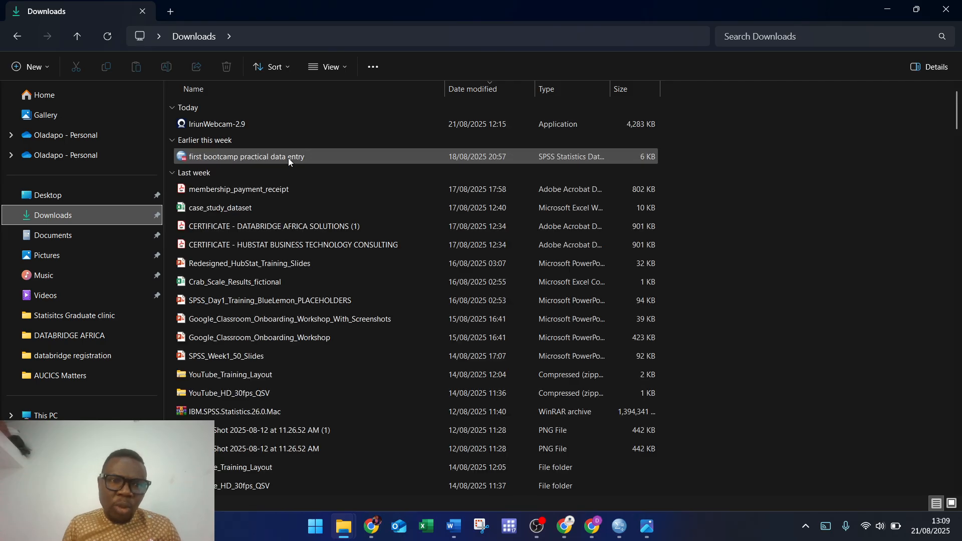
pyautogui.doubleClick(258, 158)
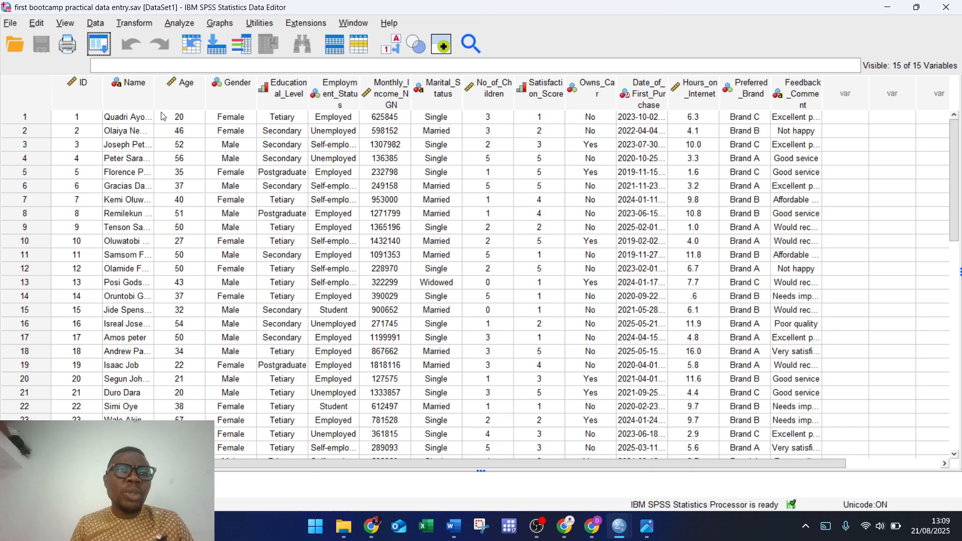
# Step: Widen the Name column and select rows 1–30 from ID through Feedback_Comment
pyautogui.doubleClick(154, 105)
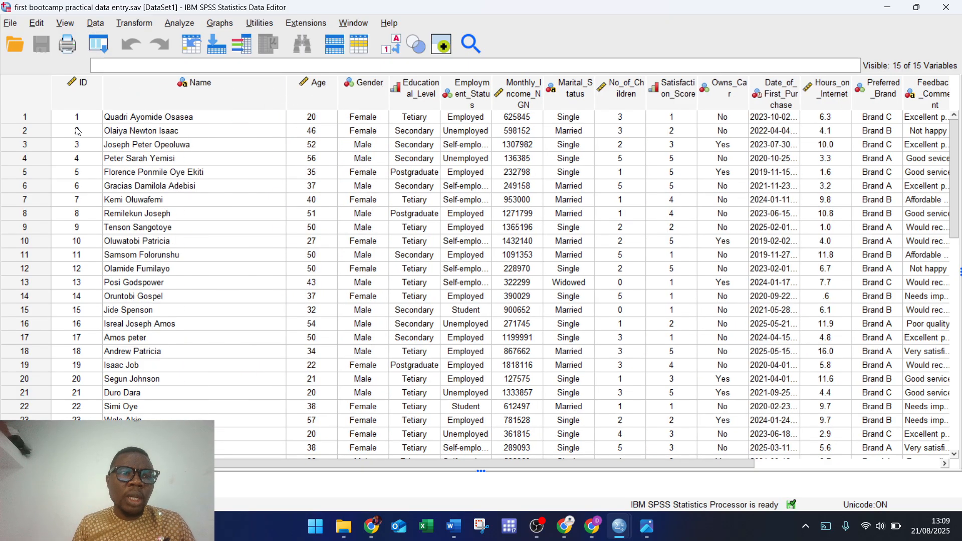
pyautogui.click(78, 119)
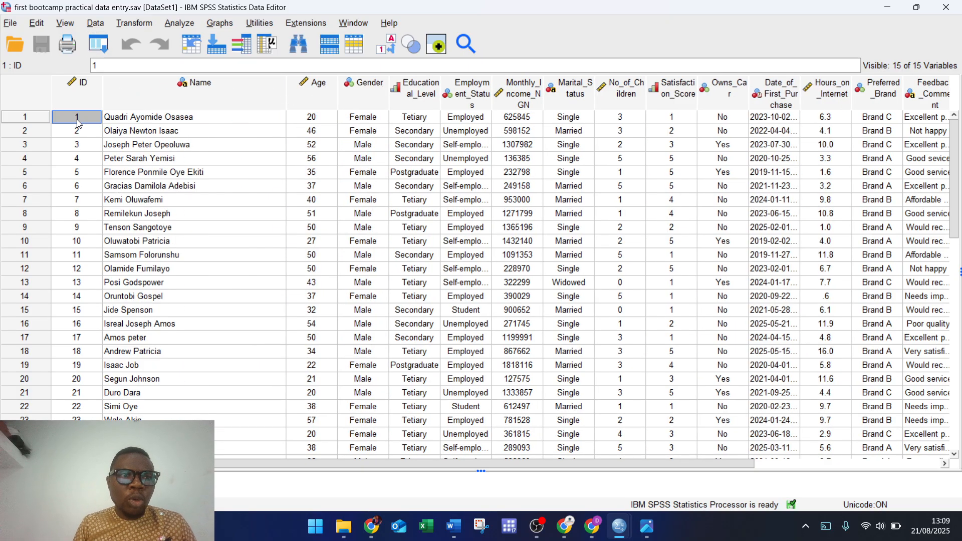
pyautogui.hotkey('shift', 'Down')
pyautogui.hotkey('shift', 'Down')
pyautogui.hotkey('shift', 'Down')
pyautogui.hotkey('shift', 'Down')
pyautogui.hotkey('shift', 'Down')
pyautogui.hotkey('shift', 'Down')
pyautogui.hotkey('shift', 'Down')
pyautogui.hotkey('shift', 'Down')
pyautogui.hotkey('shift', 'Down')
pyautogui.hotkey('shift', 'Down')
pyautogui.hotkey('shift', 'Down')
pyautogui.hotkey('shift', 'Down')
pyautogui.hotkey('shift', 'Down')
pyautogui.hotkey('shift', 'Down')
pyautogui.hotkey('shift', 'Down')
pyautogui.hotkey('shift', 'Down')
pyautogui.hotkey('shift', 'Down')
pyautogui.hotkey('shift', 'Down')
pyautogui.hotkey('shift', 'Down')
pyautogui.hotkey('shift', 'Down')
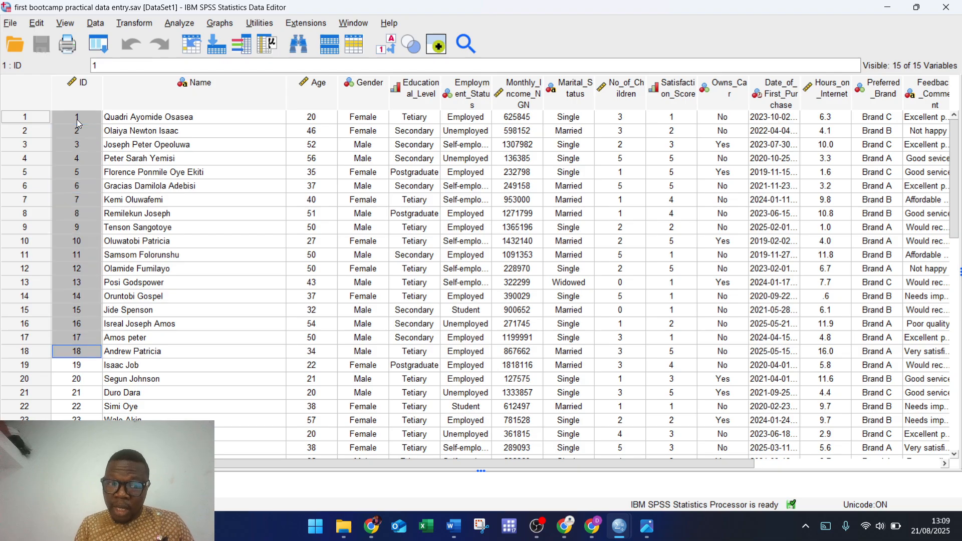
pyautogui.hotkey('shift', 'Up')
pyautogui.hotkey('shift', 'Up')
pyautogui.hotkey('shift', 'Up')
pyautogui.hotkey('shift', 'Up')
pyautogui.hotkey('shift', 'Up')
pyautogui.hotkey('shift', 'Up')
pyautogui.hotkey('shift', 'Up')
pyautogui.hotkey('shift', 'Up')
pyautogui.hotkey('shift', 'Up')
pyautogui.hotkey('shift', 'Up')
pyautogui.hotkey('shift', 'Up')
pyautogui.hotkey('shift', 'Up')
pyautogui.hotkey('shift', 'Up')
pyautogui.hotkey('shift', 'Up')
pyautogui.hotkey('shift', 'Up')
pyautogui.hotkey('shift', 'Up')
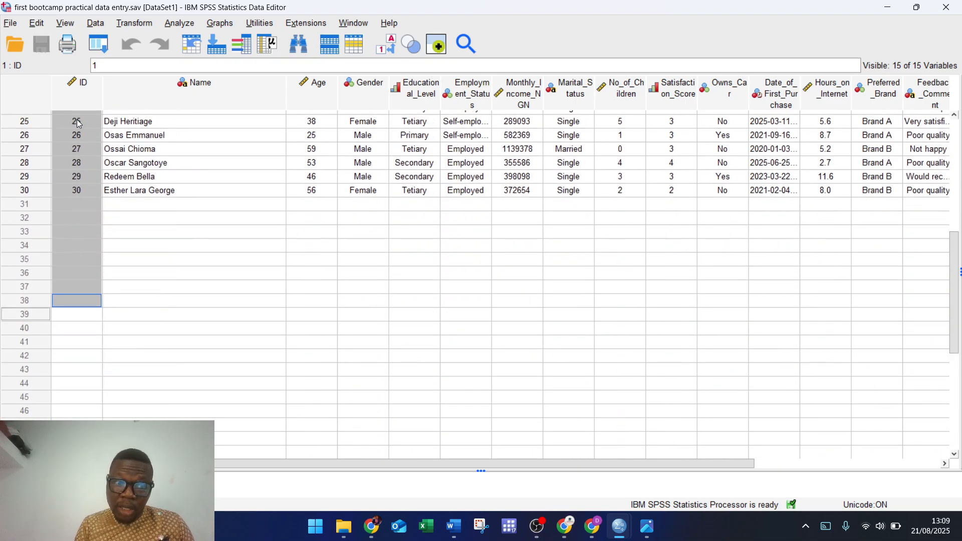
pyautogui.hotkey('shift', 'Right')
pyautogui.hotkey('shift', 'Right')
pyautogui.hotkey('shift', 'Right')
pyautogui.hotkey('shift', 'Right')
pyautogui.hotkey('shift', 'Right')
pyautogui.hotkey('shift', 'Right')
pyautogui.hotkey('shift', 'Right')
pyautogui.hotkey('shift', 'Right')
pyautogui.hotkey('shift', 'Right')
pyautogui.hotkey('shift', 'Right')
pyautogui.hotkey('shift', 'Right')
pyautogui.hotkey('shift', 'Right')
pyautogui.hotkey('shift', 'Right')
pyautogui.hotkey('shift', 'Right')
pyautogui.hotkey('shift', 'Right')
pyautogui.hotkey('shift', 'Right')
pyautogui.hotkey('shift', 'Right')
pyautogui.hotkey('shift', 'Right')
pyautogui.hotkey('shift', 'Right')
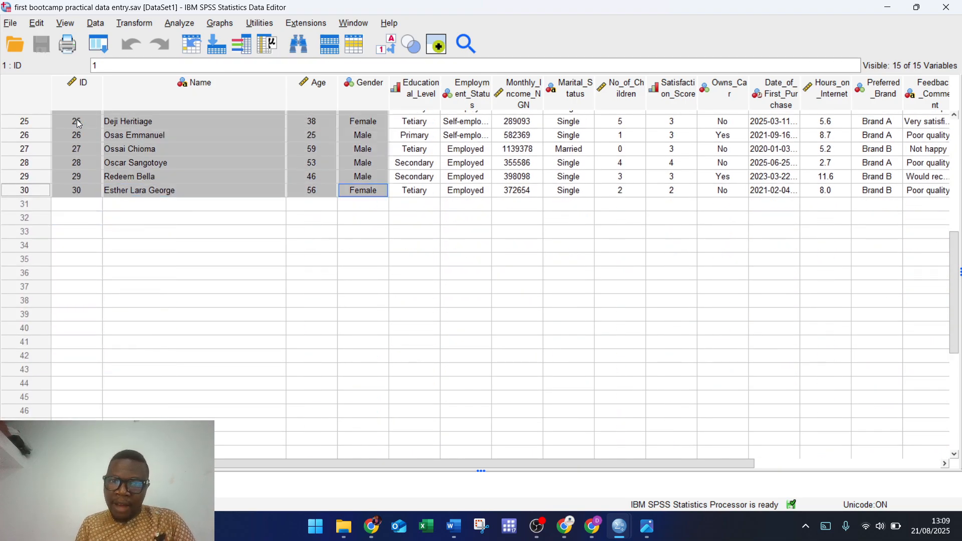
pyautogui.hotkey('shift', 'Left')
pyautogui.hotkey('shift', 'Left')
pyautogui.hotkey('shift', 'Left')
pyautogui.hotkey('shift', 'Left')
pyautogui.hotkey('shift', 'Left')
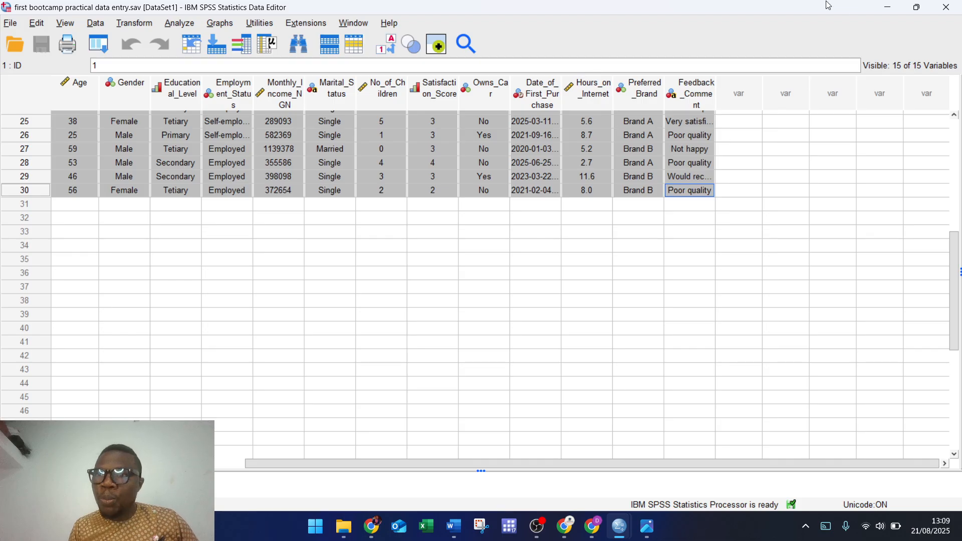
# Step: Paste the copied records into the Untitled dataset starting at row 1's ID cell
pyautogui.click(884, 6)
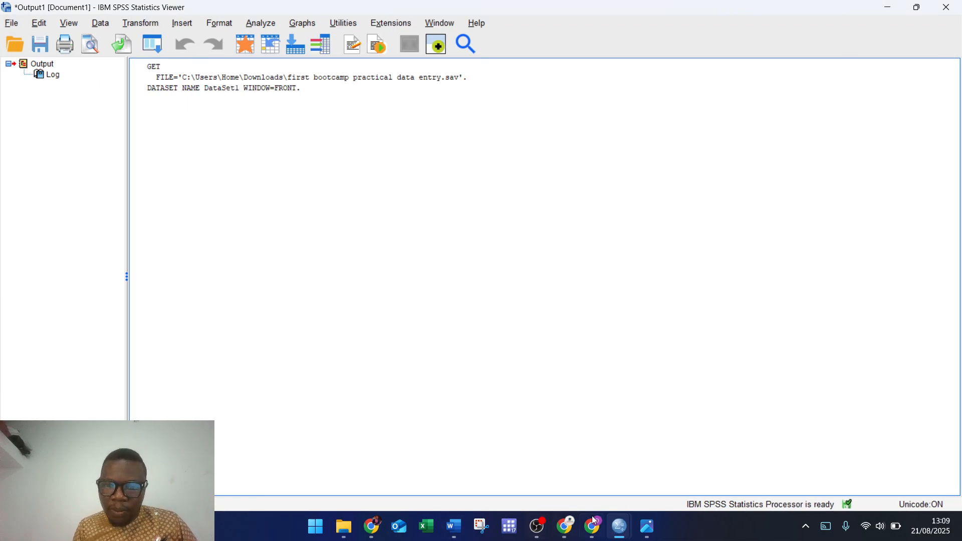
pyautogui.moveTo(619, 530)
pyautogui.click(492, 478)
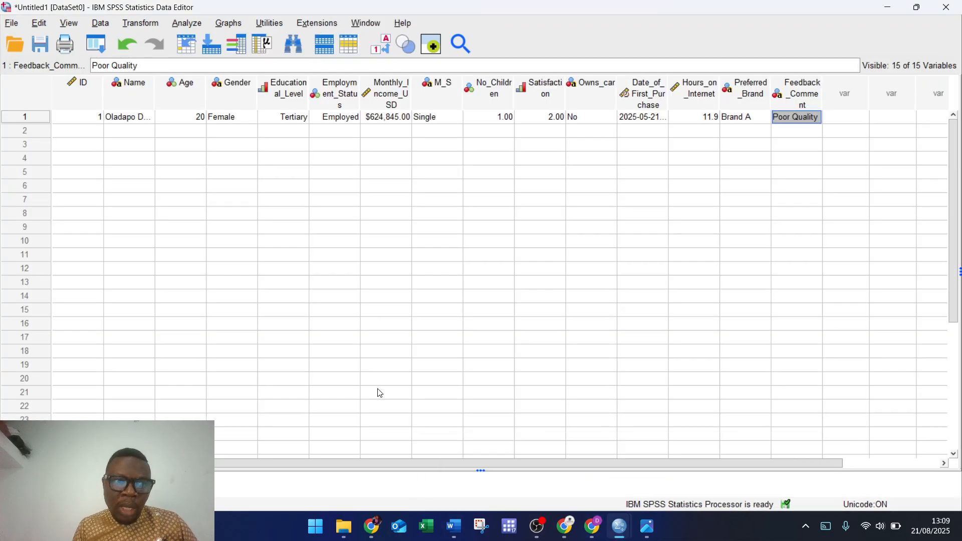
pyautogui.click(82, 120)
pyautogui.hotkey('ctrl', 'v')
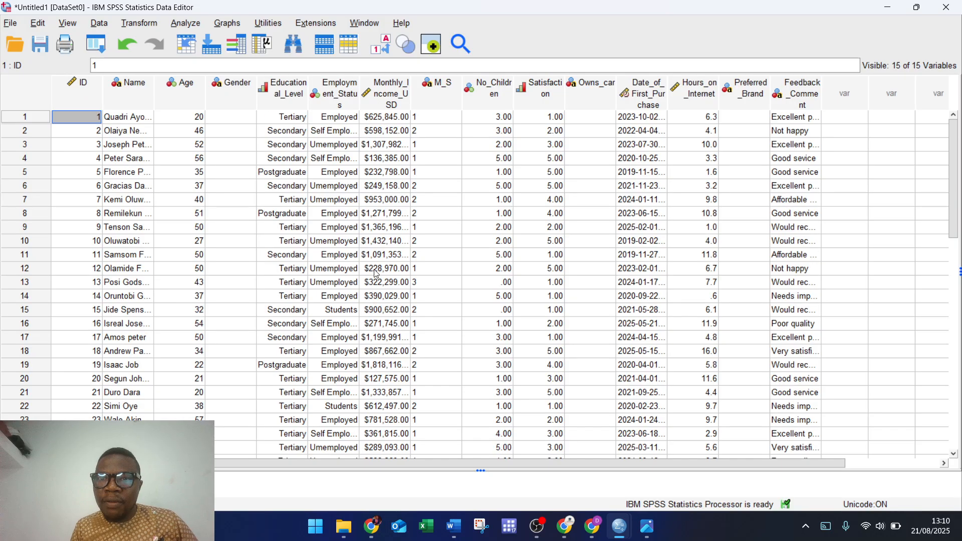
# Step: Replace row 1's Name with the presenter's full name and widen the Name column
pyautogui.scroll(-1, 371, 265)
pyautogui.scroll(1, 331, 253)
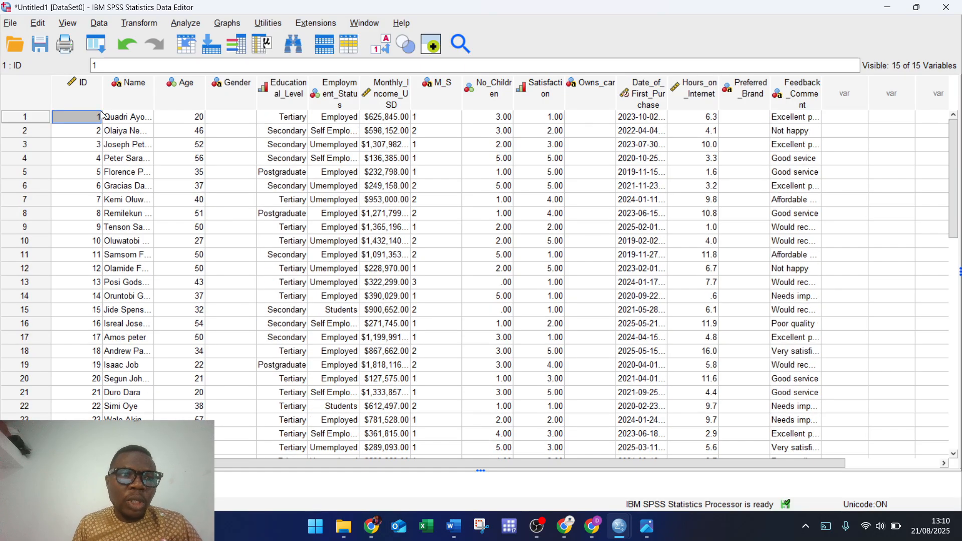
pyautogui.click(120, 121)
pyautogui.write('O')
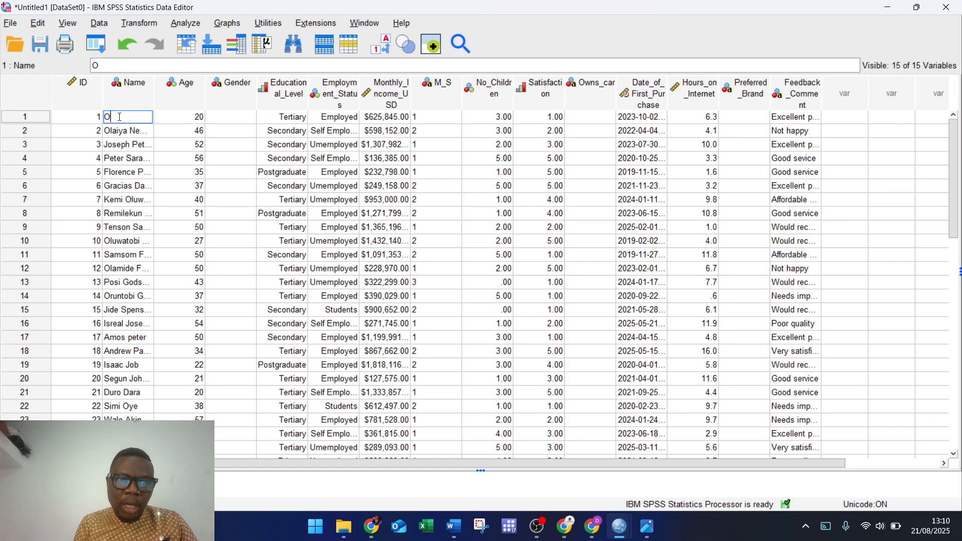
pyautogui.write('ladap')
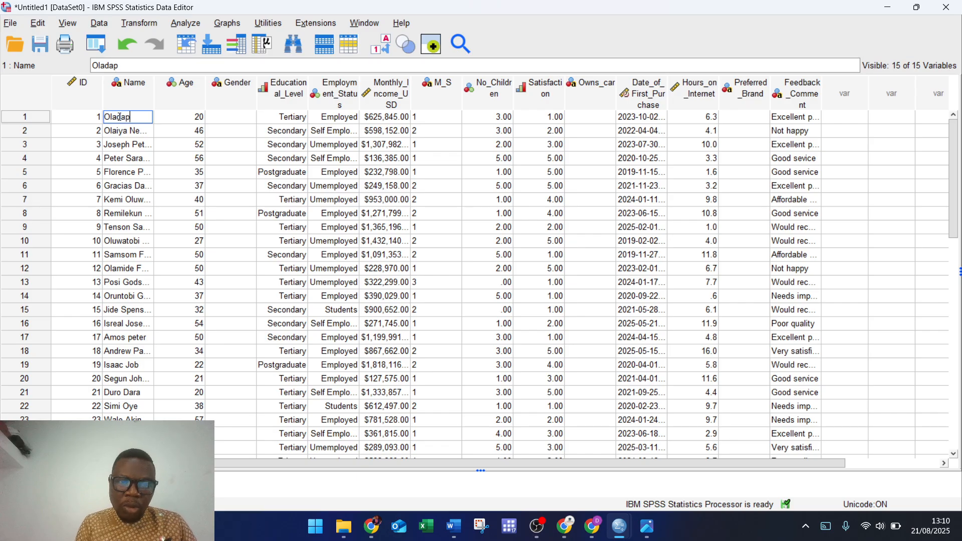
pyautogui.write('o David')
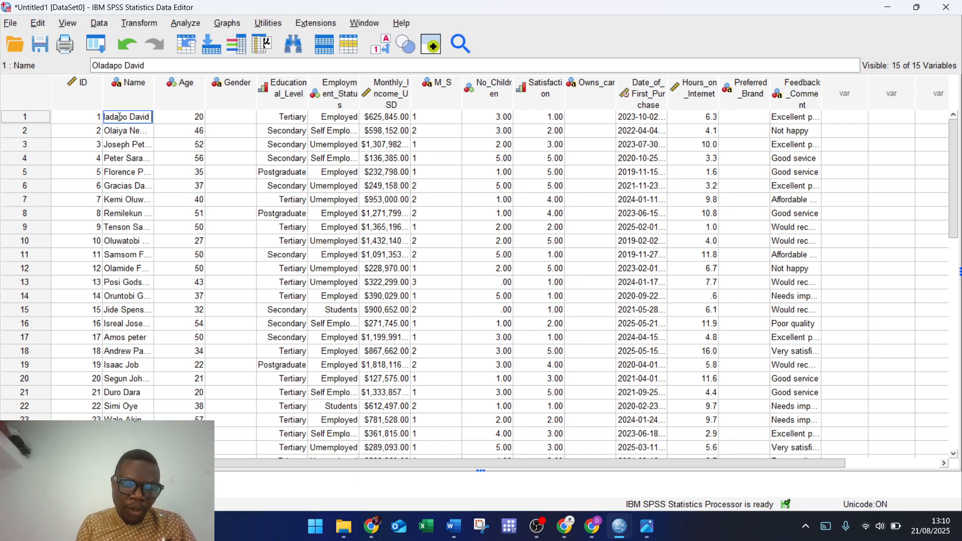
pyautogui.write(' Ifeoluwa')
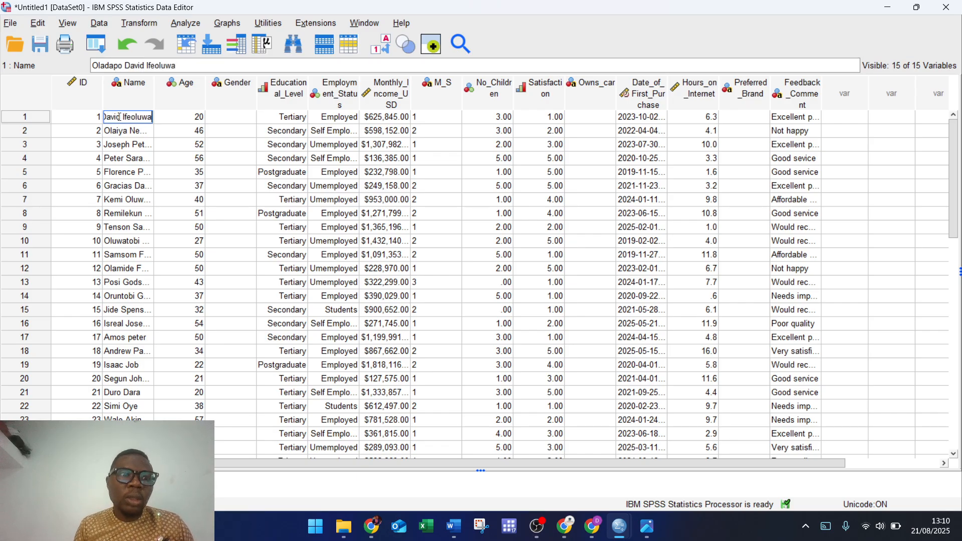
pyautogui.moveTo(155, 103); pyautogui.dragTo(239, 108)
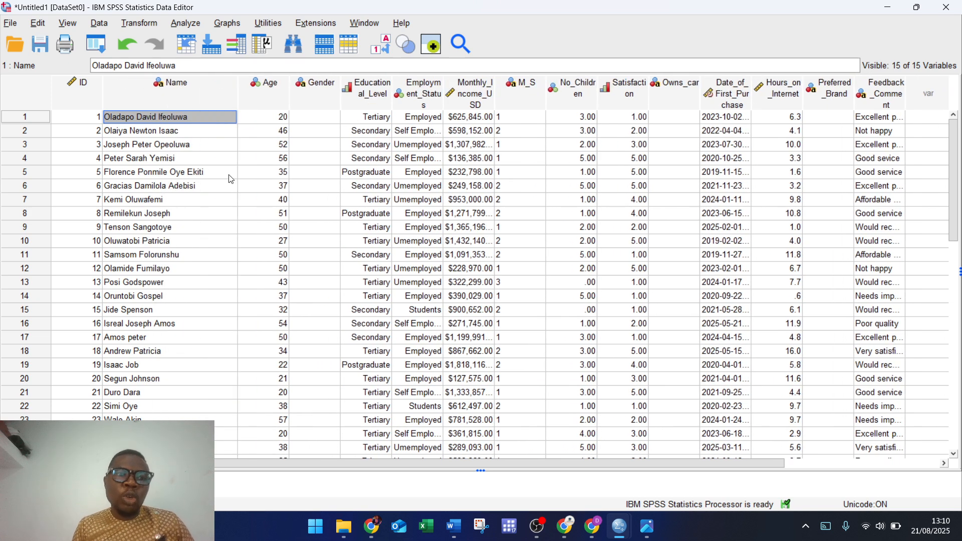
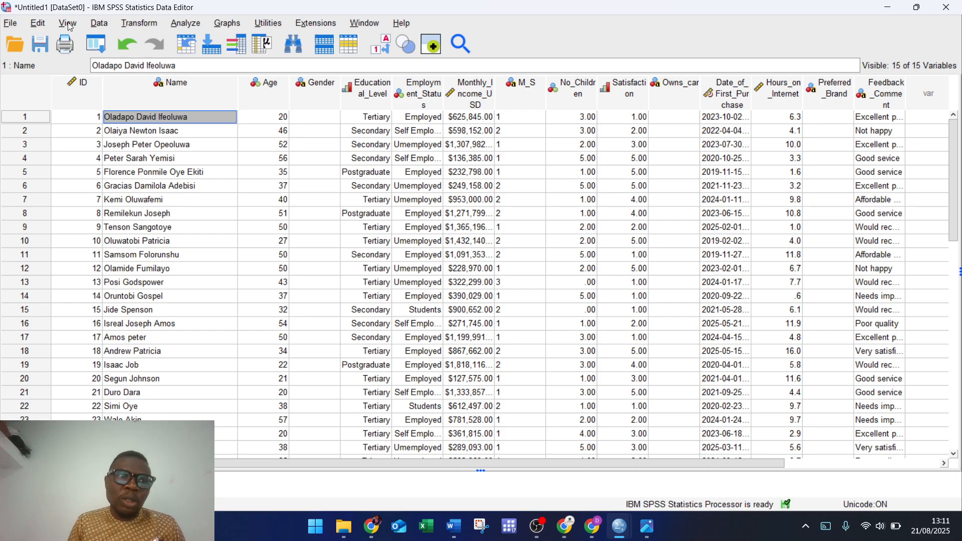
# Step: Turn off Value Labels in the untitled dataset, check Variable View, and select an empty row-11 cell
pyautogui.click(68, 25)
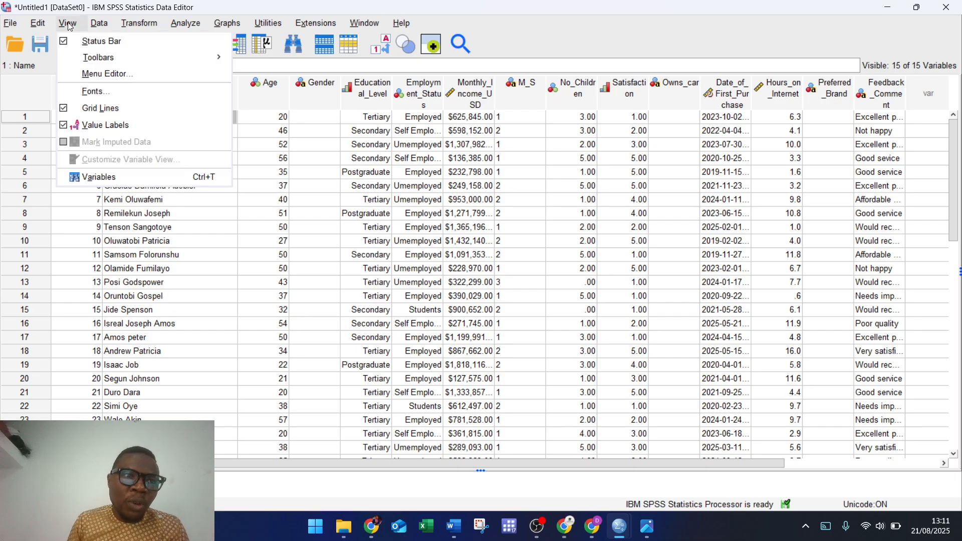
pyautogui.click(101, 129)
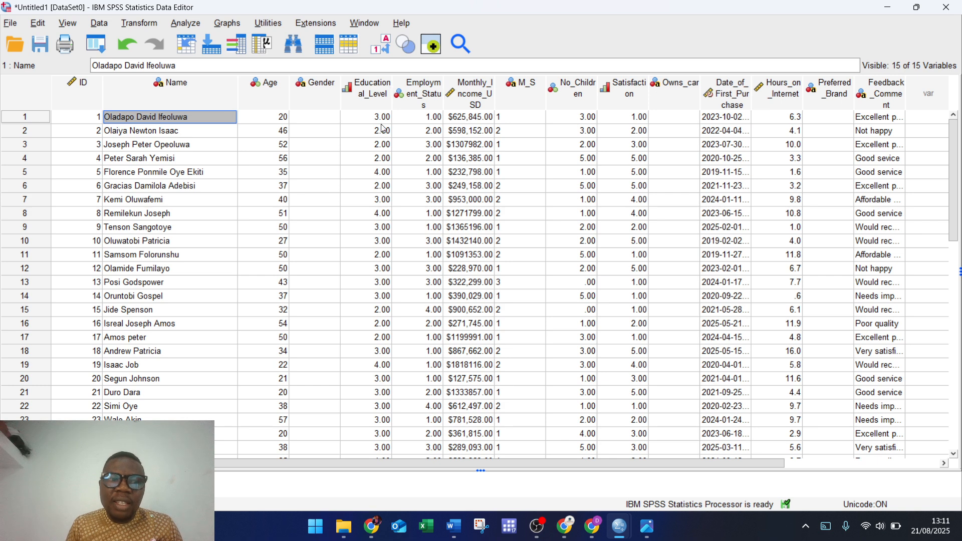
pyautogui.hotkey('ctrl', 't')
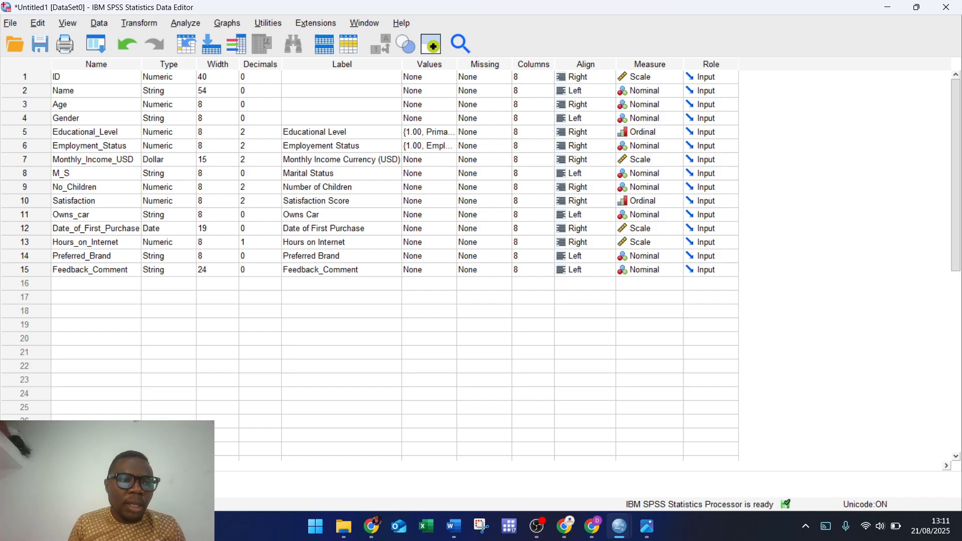
pyautogui.hotkey('ctrl', 't')
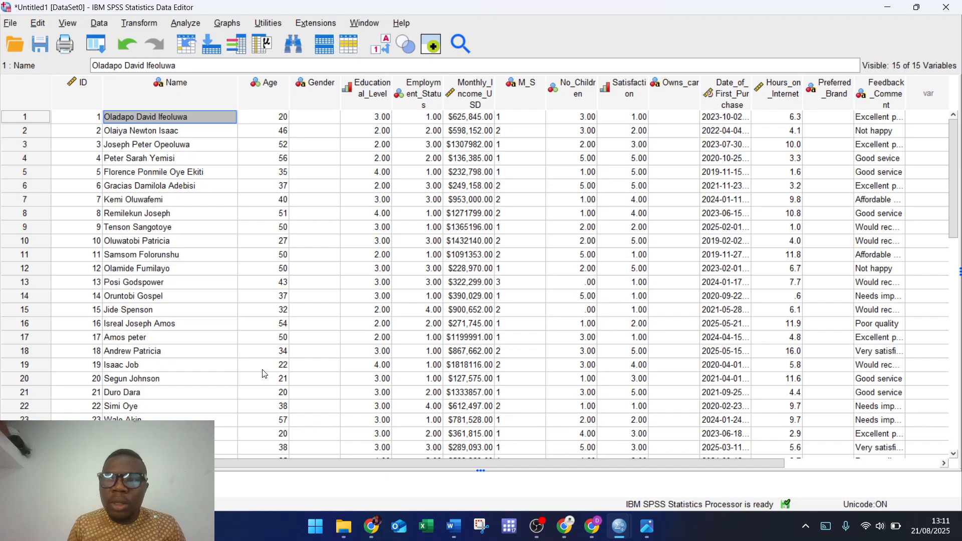
pyautogui.scroll(-1, 265, 374)
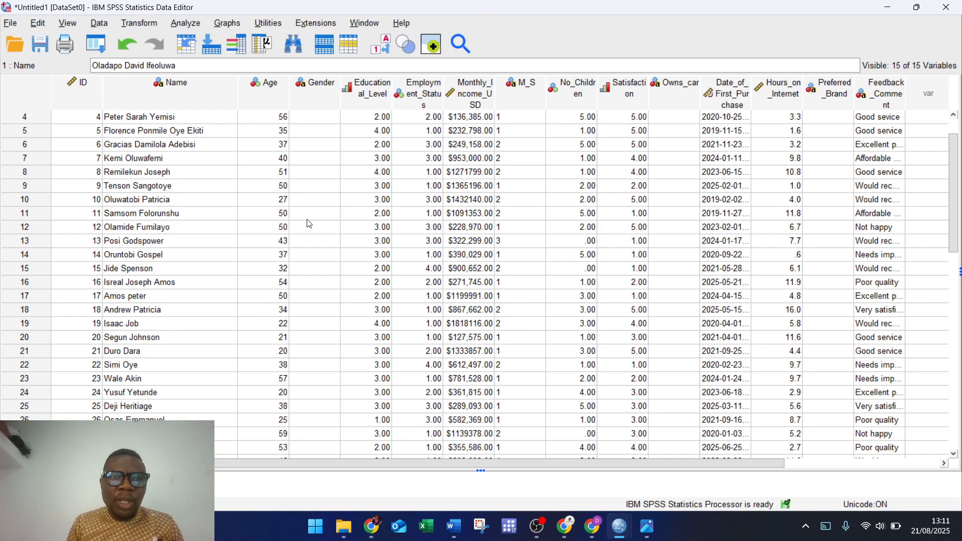
pyautogui.click(946, 213)
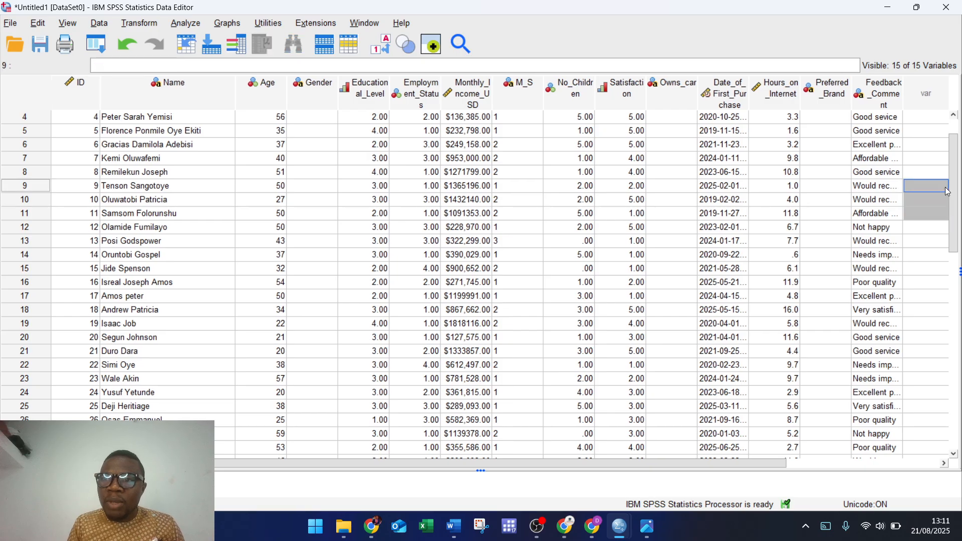
pyautogui.scroll(1, 953, 200)
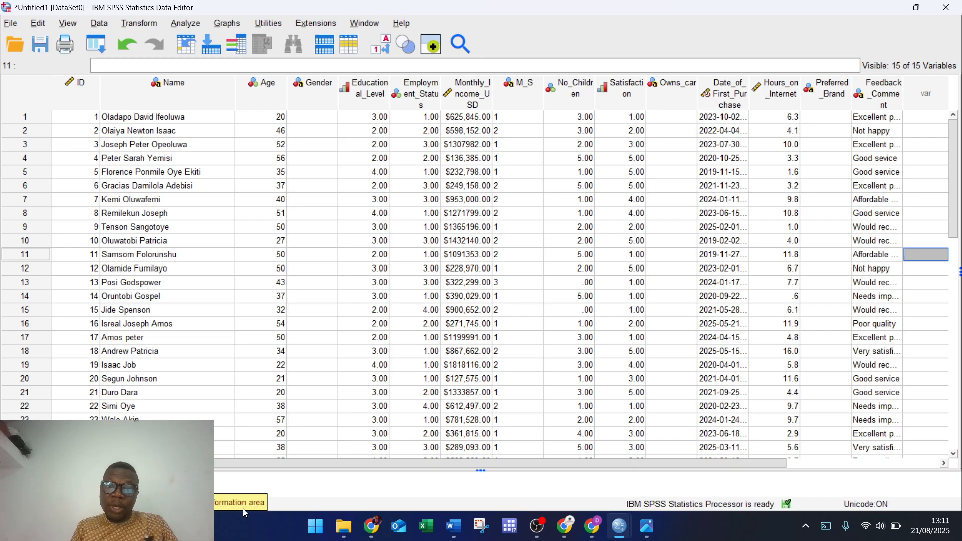
# Step: Bring the bootcamp dataset forward and inspect row 3's Gender and row 9's Name cells
pyautogui.moveTo(654, 535)
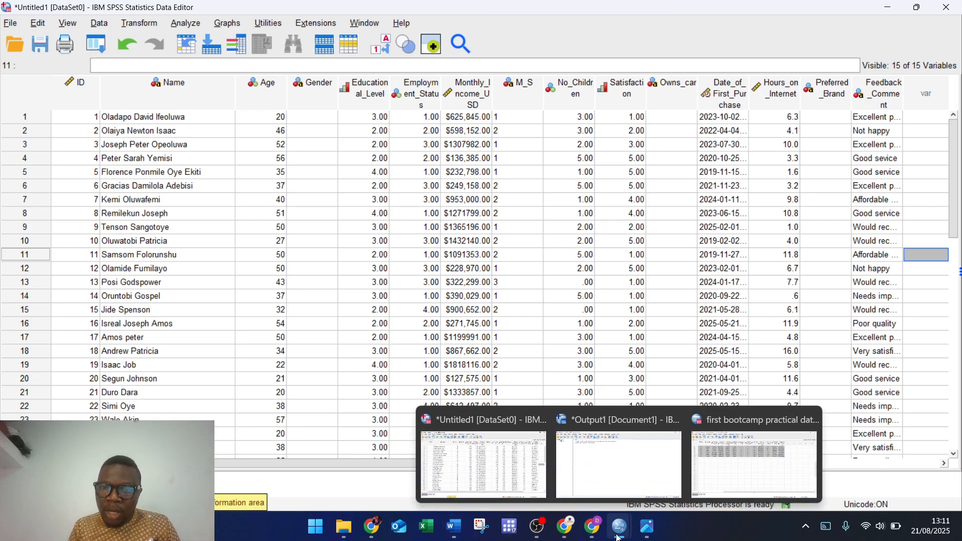
pyautogui.click(714, 470)
pyautogui.scroll(8, 421, 418)
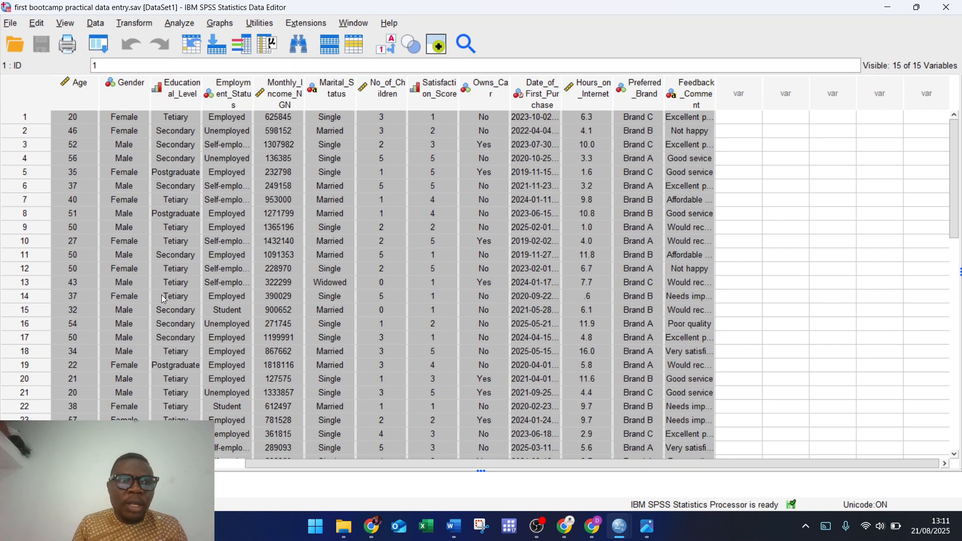
pyautogui.doubleClick(123, 145)
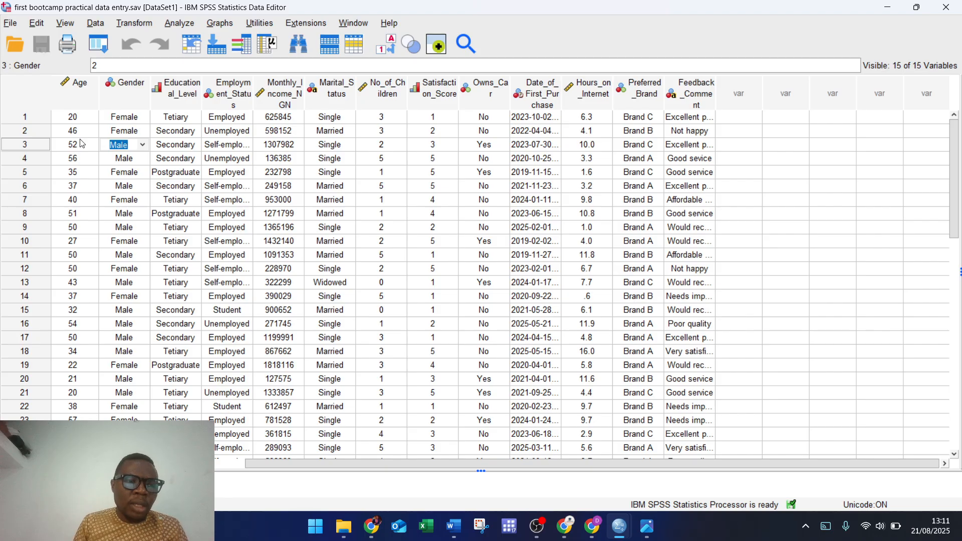
pyautogui.hscroll(-3, 308, 462)
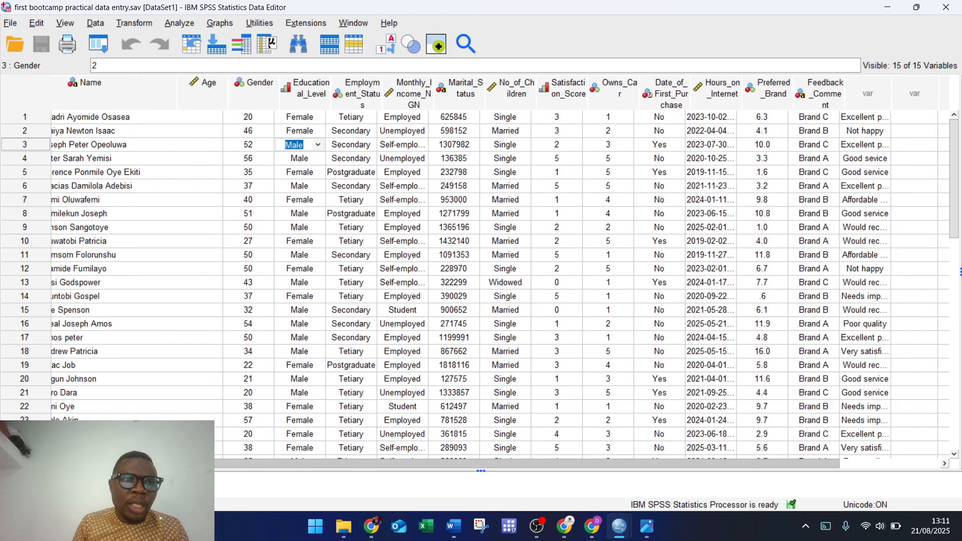
pyautogui.hscroll(-3, 308, 462)
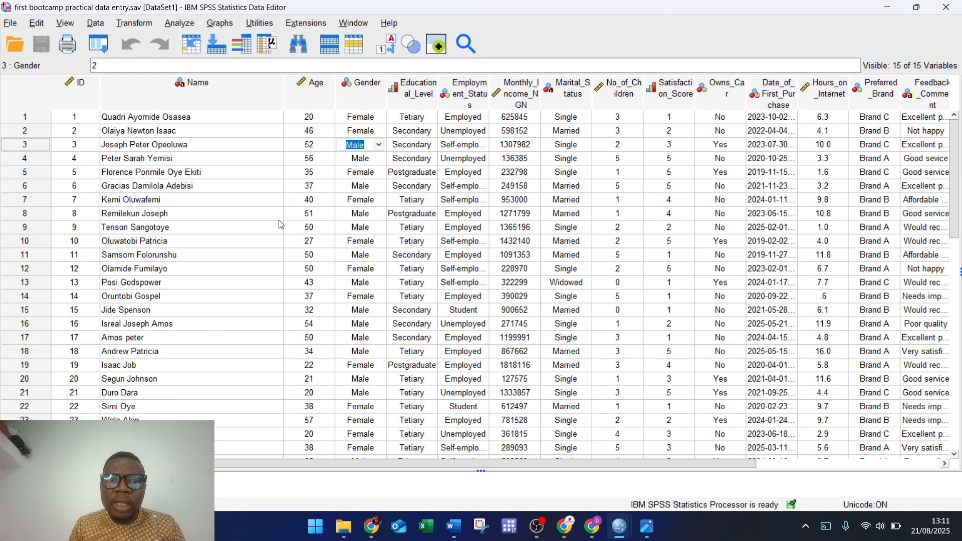
pyautogui.click(277, 228)
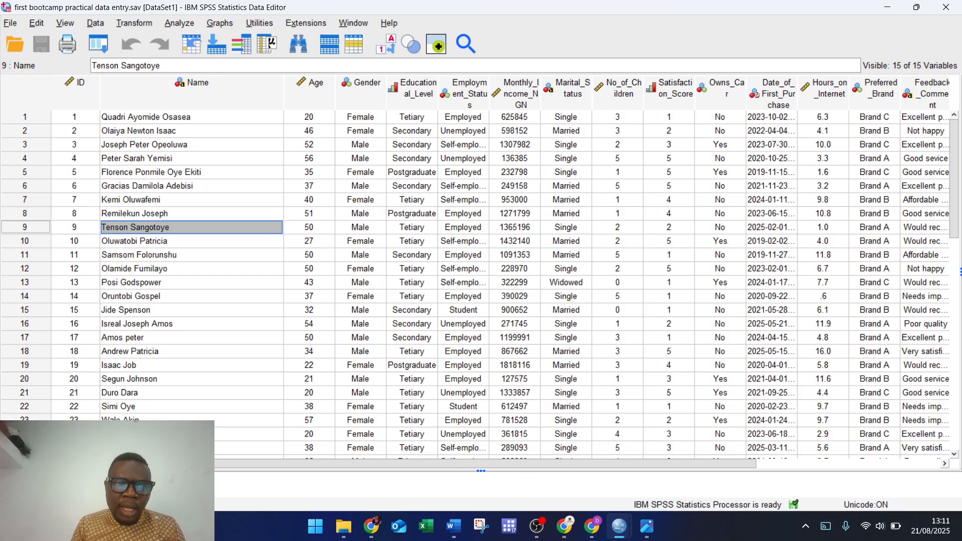
# Step: Compare the variable definitions of the untitled and bootcamp datasets side by side
pyautogui.moveTo(619, 530)
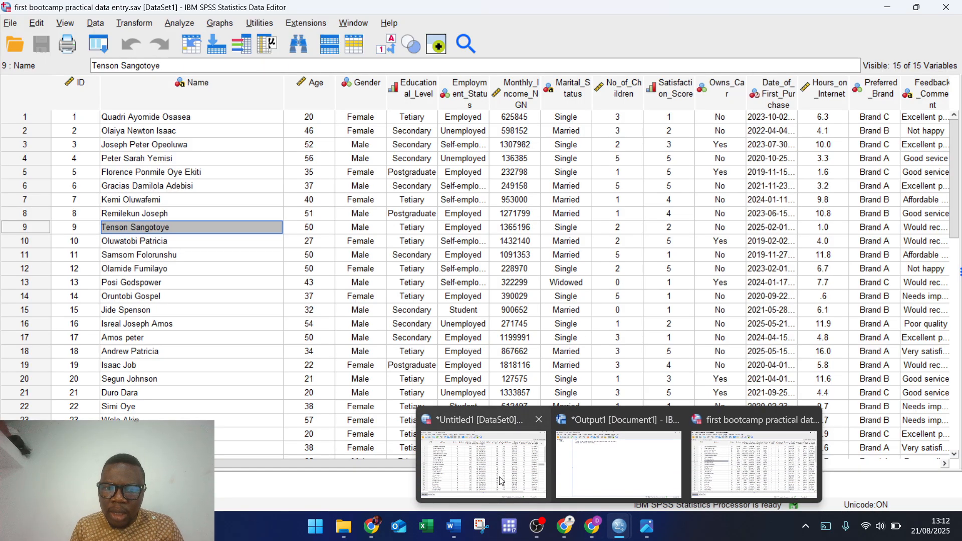
pyautogui.click(441, 453)
pyautogui.hotkey('ctrl', 't')
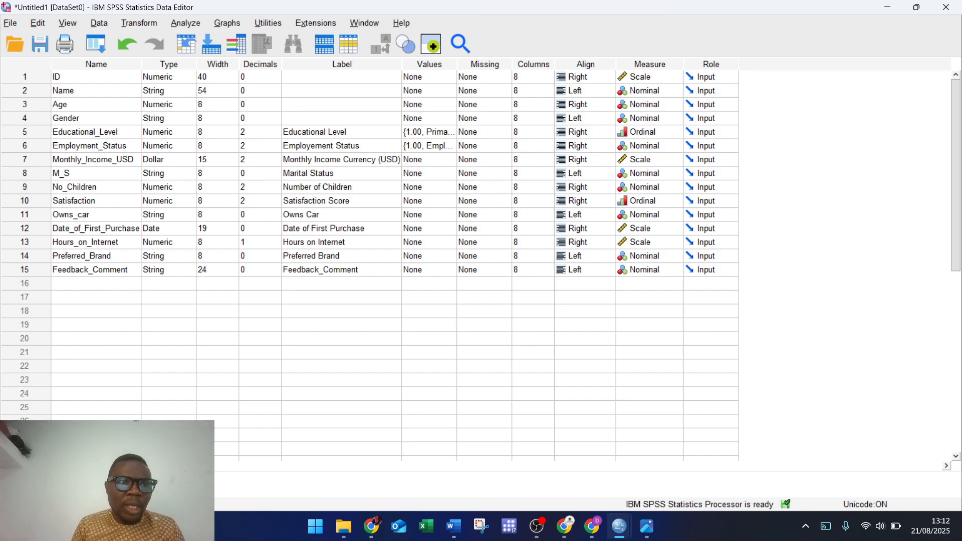
pyautogui.hotkey('ctrl', 't')
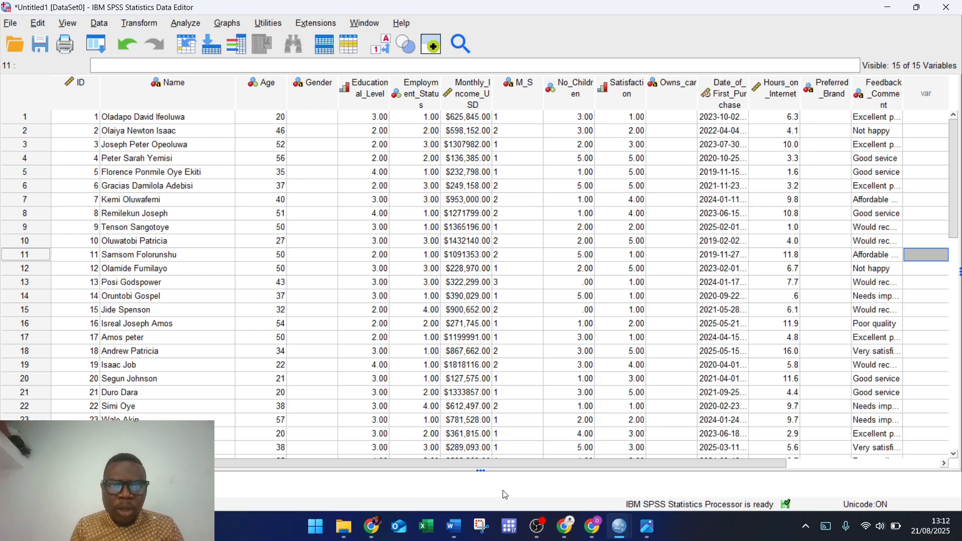
pyautogui.moveTo(624, 538)
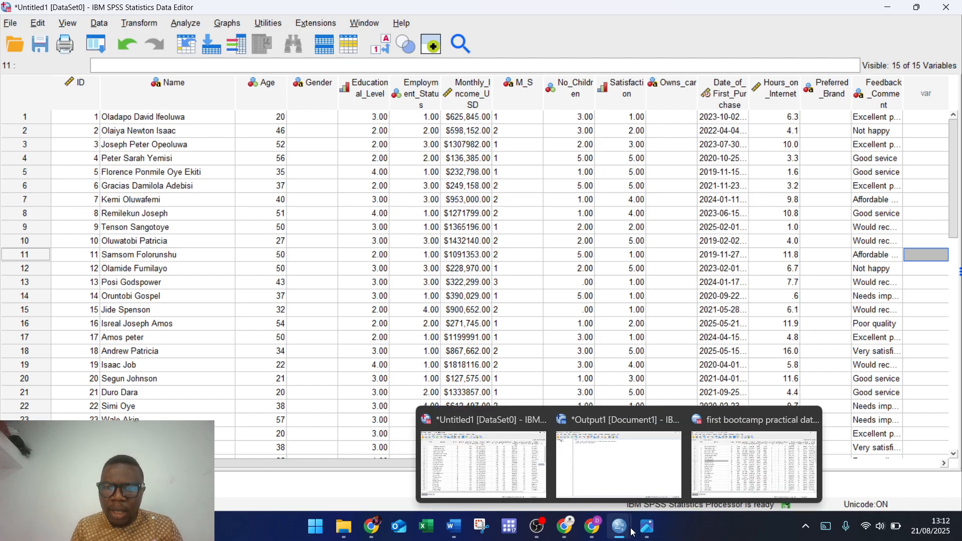
pyautogui.moveTo(751, 482)
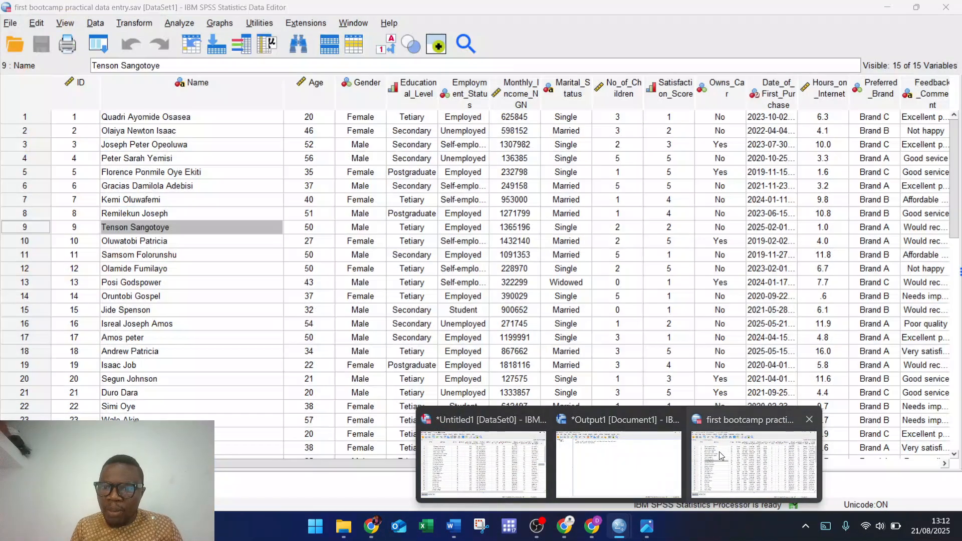
pyautogui.click(720, 452)
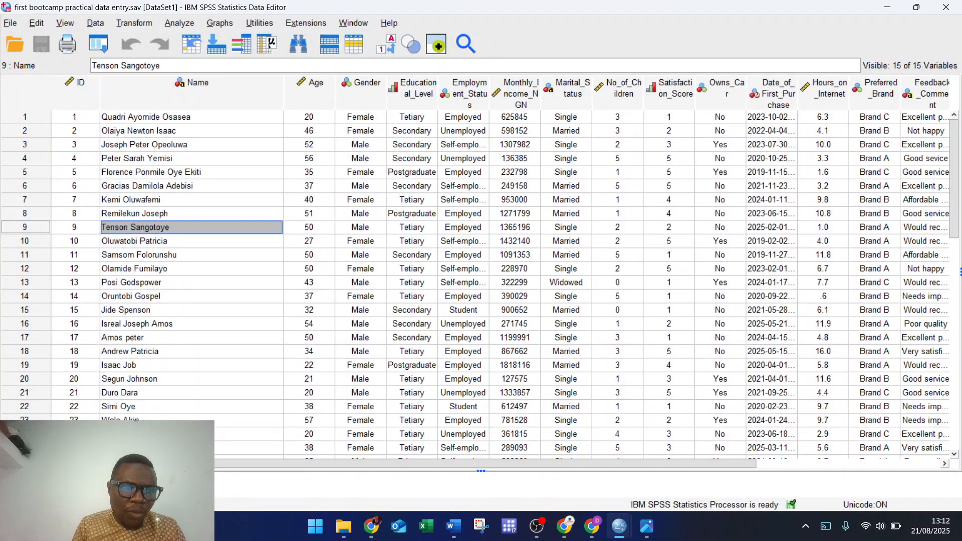
pyautogui.click(131, 483)
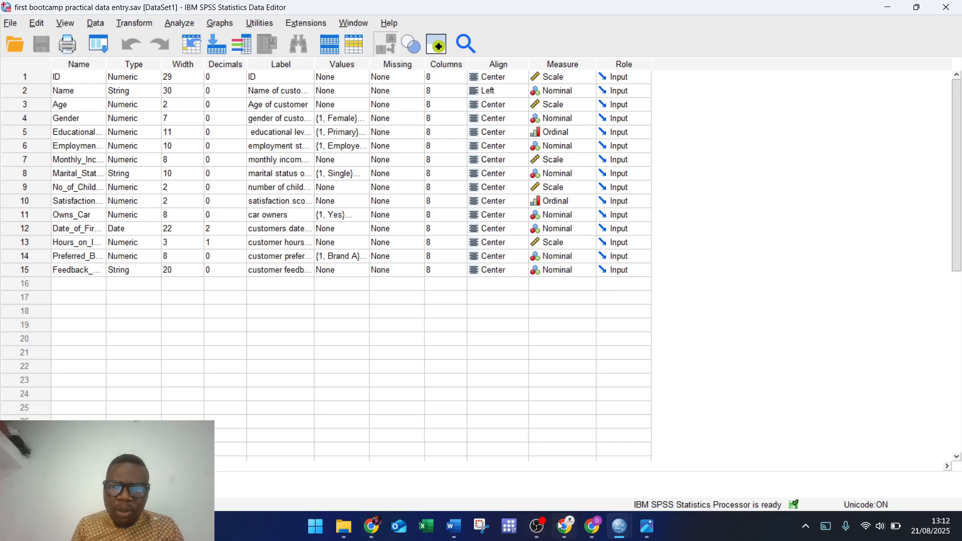
pyautogui.moveTo(620, 526)
pyautogui.click(477, 476)
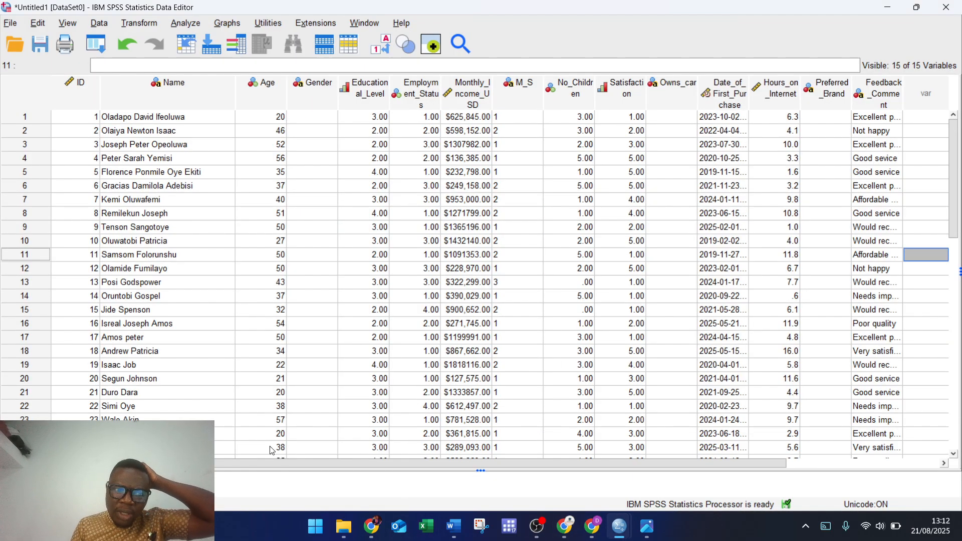
pyautogui.click(131, 484)
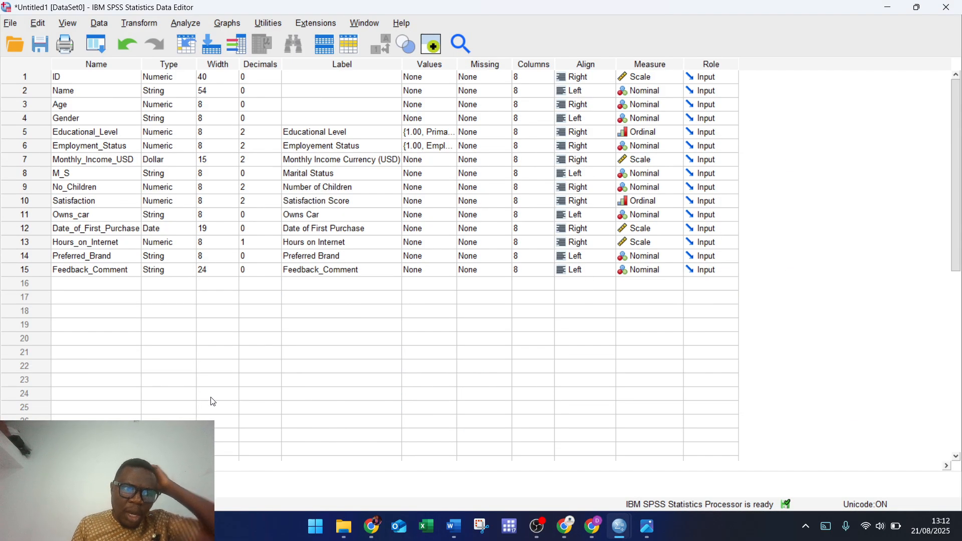
pyautogui.click(75, 483)
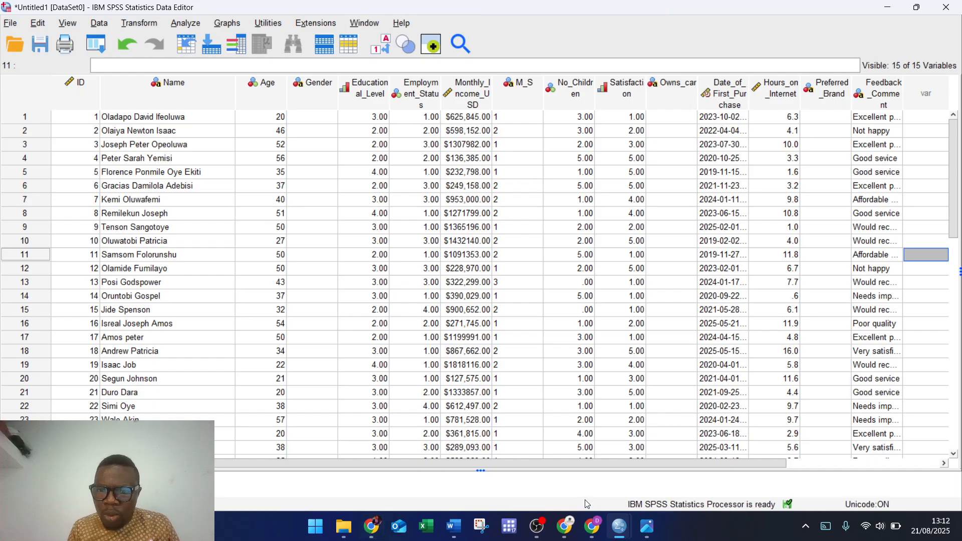
# Step: Select the bootcamp file's Gender values for all 30 cases, then bring Untitled1 forward
pyautogui.moveTo(613, 535)
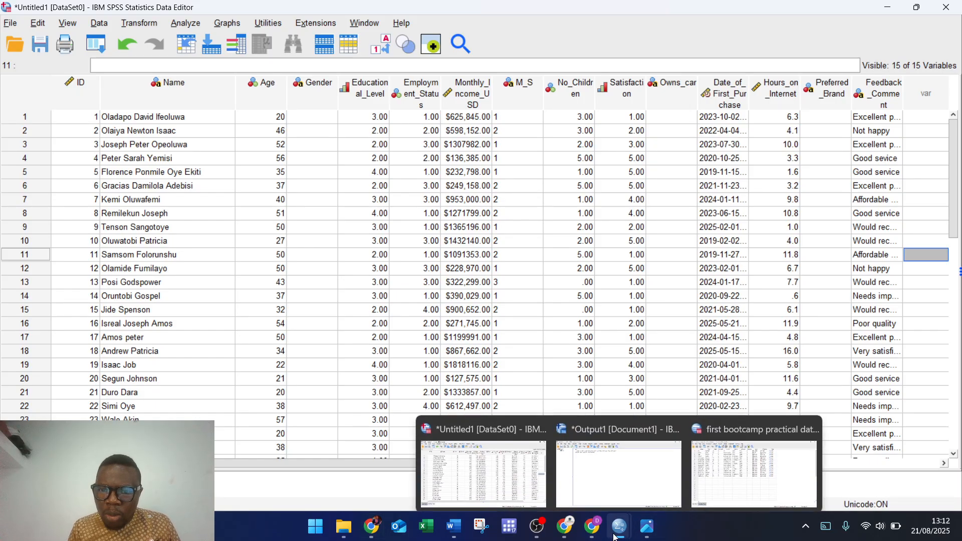
pyautogui.click(711, 478)
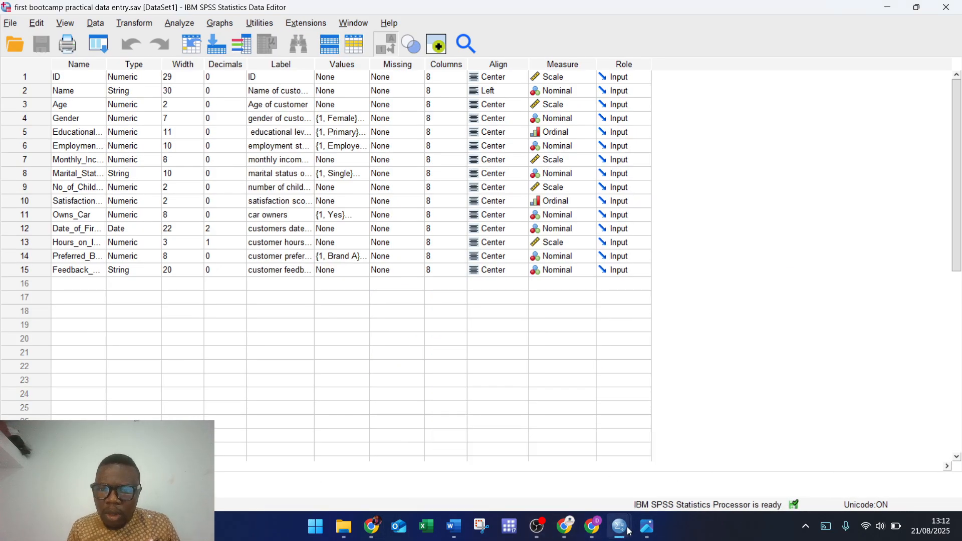
pyautogui.moveTo(619, 526)
pyautogui.click(756, 467)
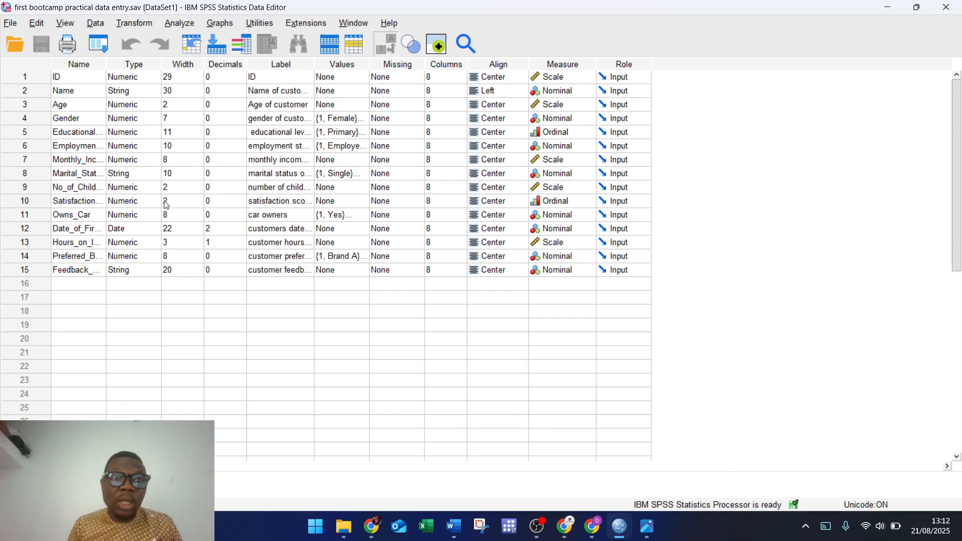
pyautogui.click(26, 482)
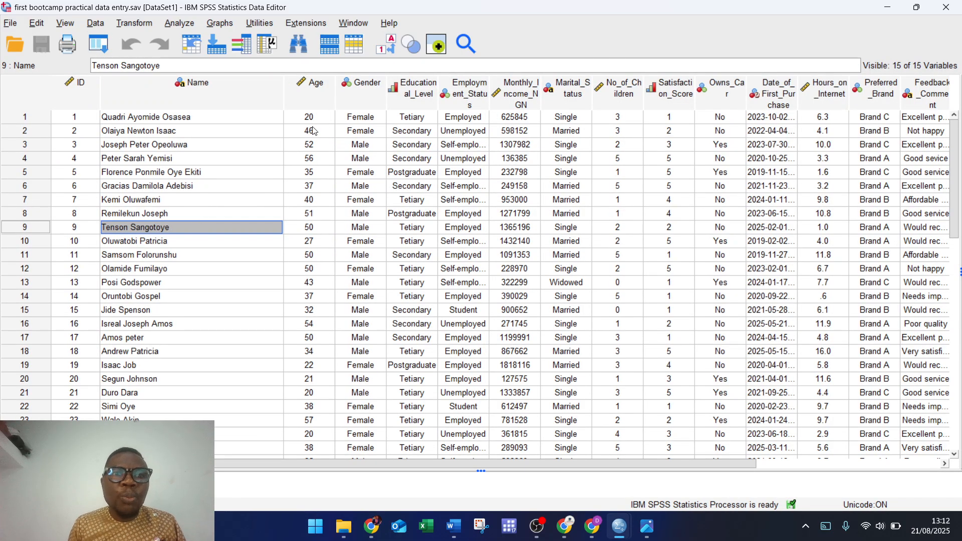
pyautogui.click(362, 121)
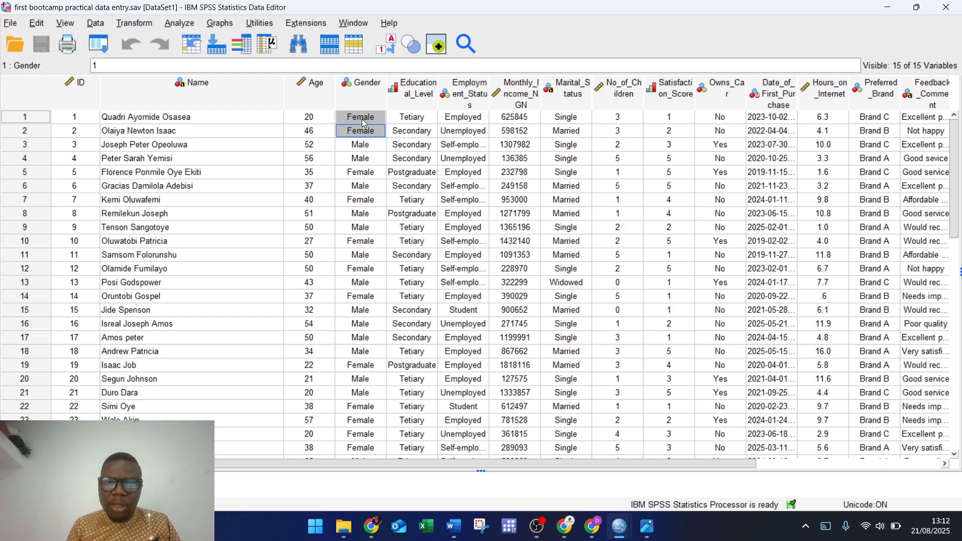
pyautogui.hotkey('shift', 'Down')
pyautogui.hotkey('shift', 'Down')
pyautogui.hotkey('shift', 'Down')
pyautogui.hotkey('shift', 'Down')
pyautogui.hotkey('shift', 'Down')
pyautogui.hotkey('shift', 'Down')
pyautogui.hotkey('shift', 'Down')
pyautogui.hotkey('shift', 'Down')
pyautogui.hotkey('shift', 'Down')
pyautogui.hotkey('shift', 'Down')
pyautogui.hotkey('shift', 'Down')
pyautogui.hotkey('shift', 'Down')
pyautogui.hotkey('shift', 'Down')
pyautogui.hotkey('shift', 'Down')
pyautogui.hotkey('shift', 'Down')
pyautogui.hotkey('shift', 'Down')
pyautogui.hotkey('shift', 'Down')
pyautogui.hotkey('shift', 'Down')
pyautogui.hotkey('shift', 'Down')
pyautogui.hotkey('shift', 'Down')
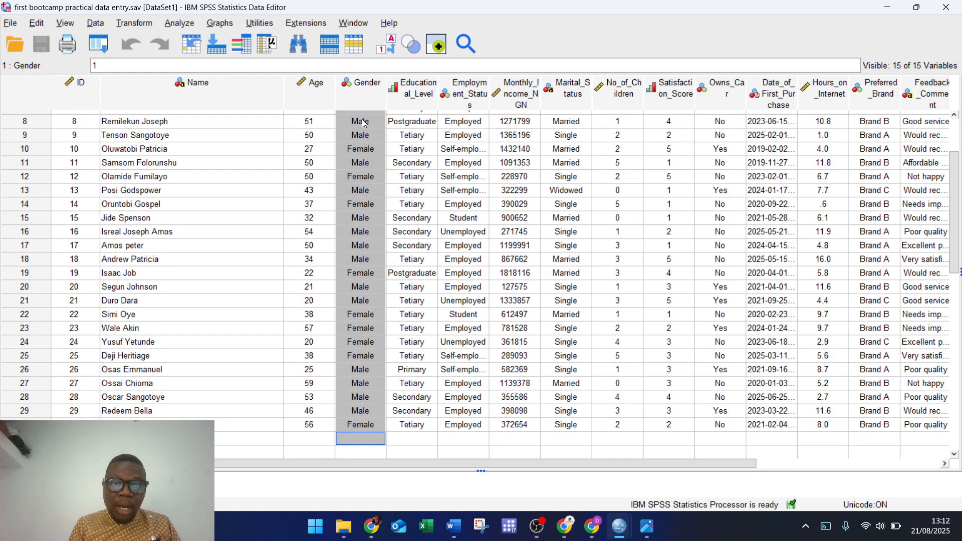
pyautogui.hotkey('shift', 'Up')
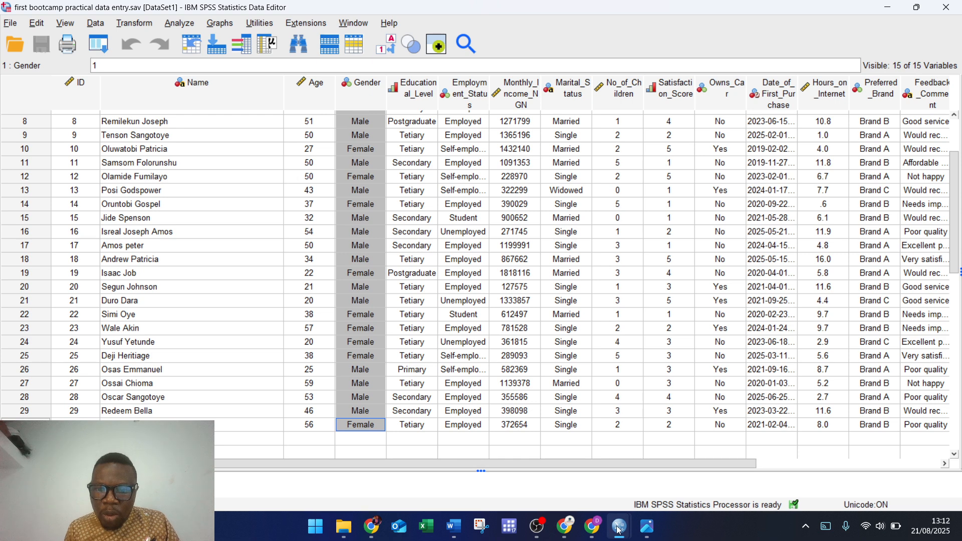
pyautogui.moveTo(619, 526)
pyautogui.click(488, 477)
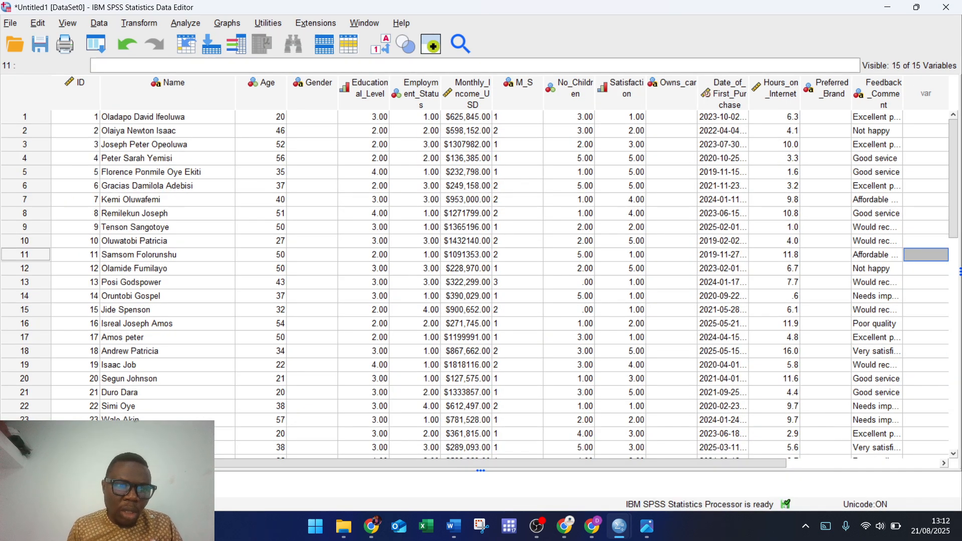
# Step: Enter Female as row 1's Gender in Untitled1, correcting the typo first
pyautogui.click(87, 483)
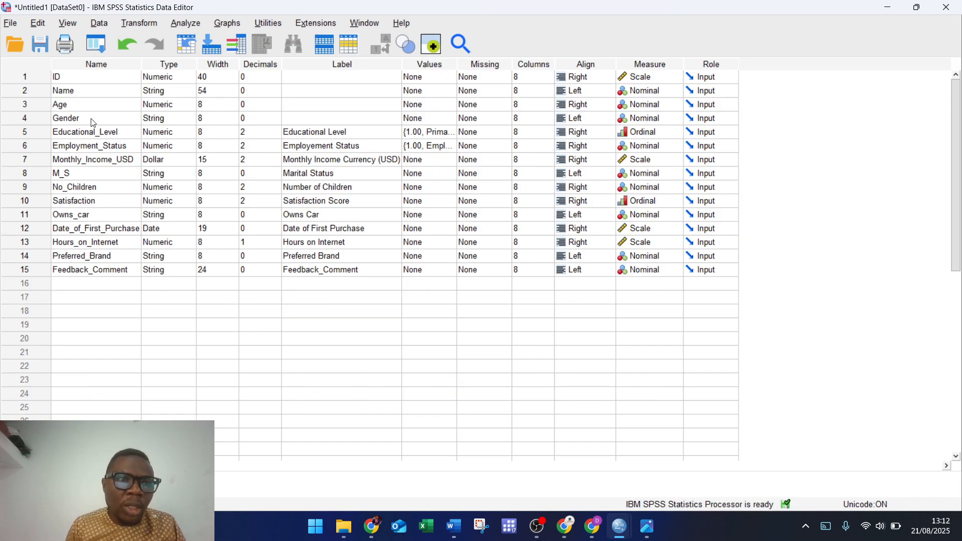
pyautogui.click(29, 484)
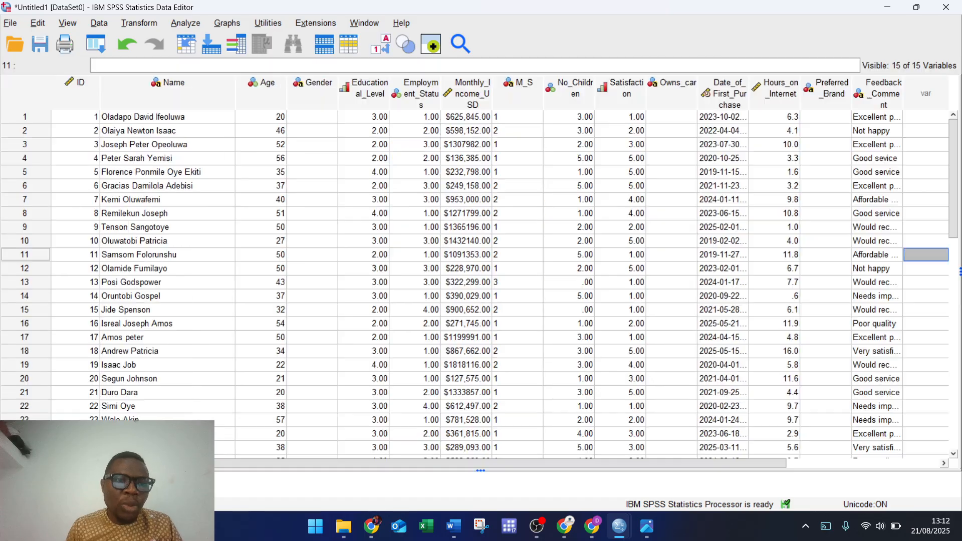
pyautogui.click(312, 118)
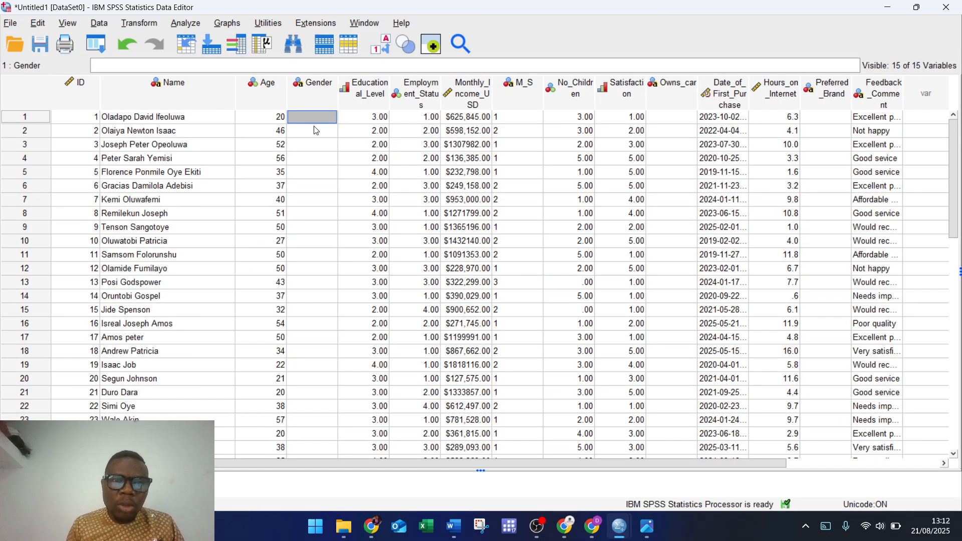
pyautogui.scroll(-1, 310, 120)
pyautogui.scroll(1, 308, 120)
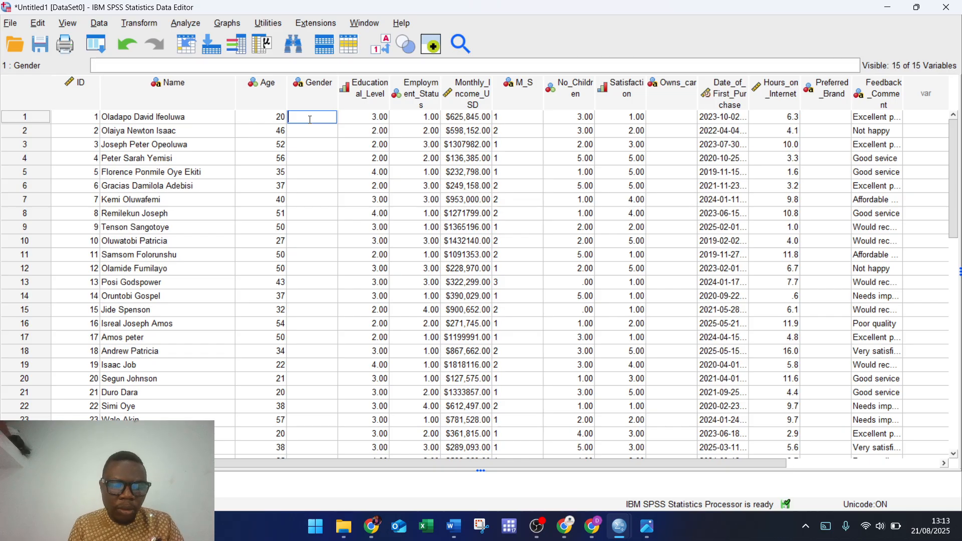
pyautogui.write('Femlae')
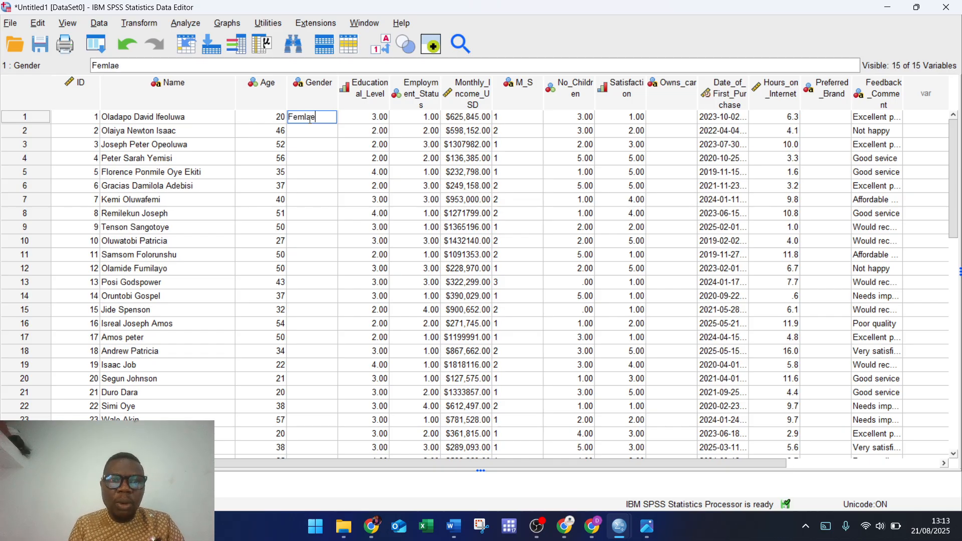
pyautogui.press('BackSpace')
pyautogui.press('BackSpace')
pyautogui.press('BackSpace')
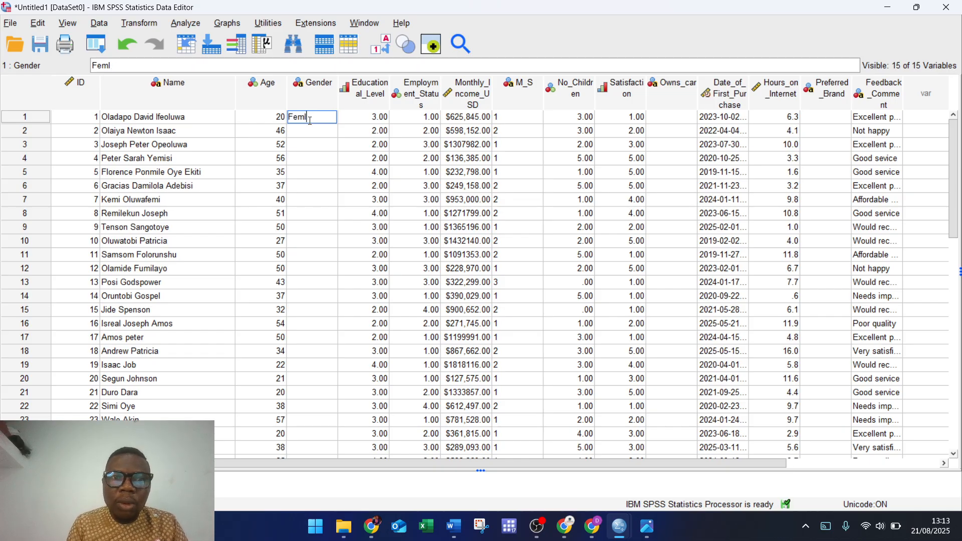
pyautogui.write('ale')
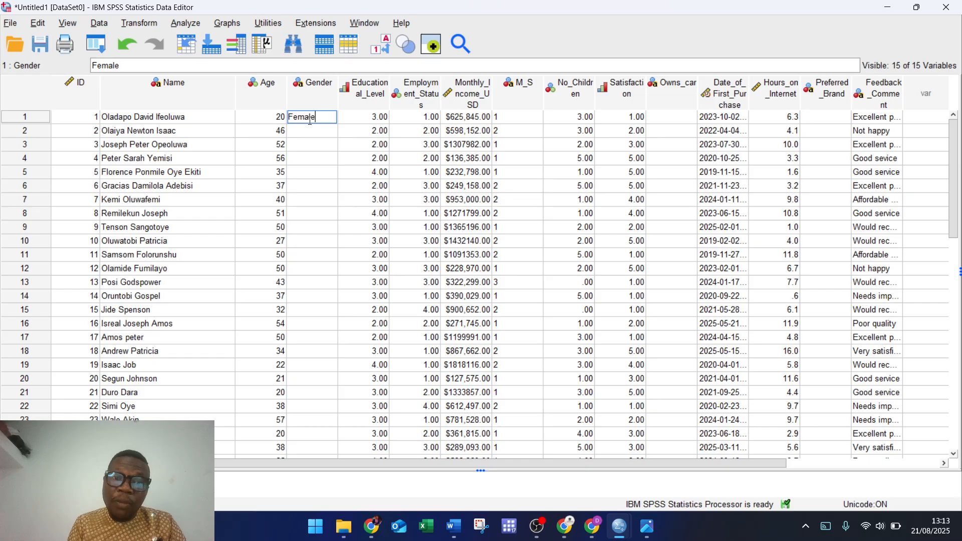
pyautogui.click(309, 131)
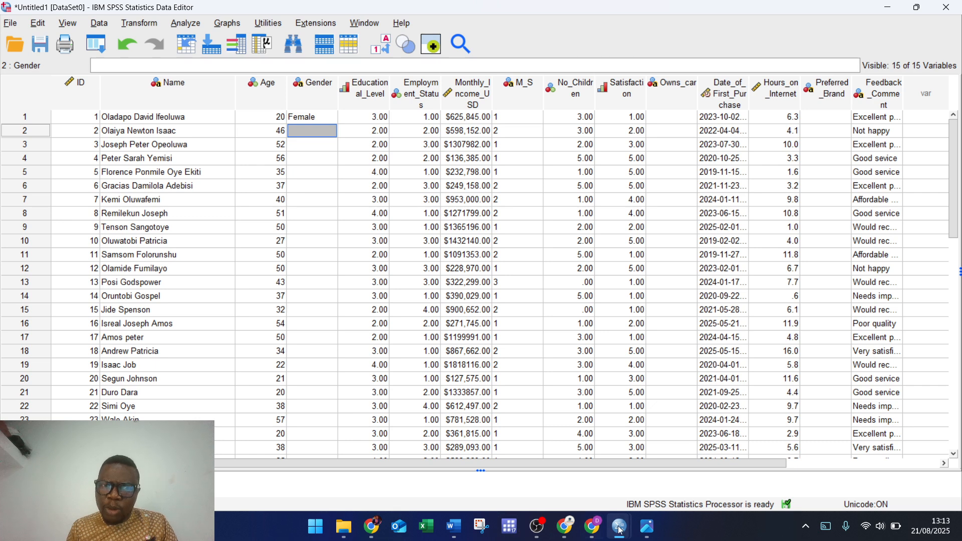
# Step: Switch to the bootcamp dataset and open case 17's Gender choices list
pyautogui.moveTo(620, 529)
pyautogui.click(723, 471)
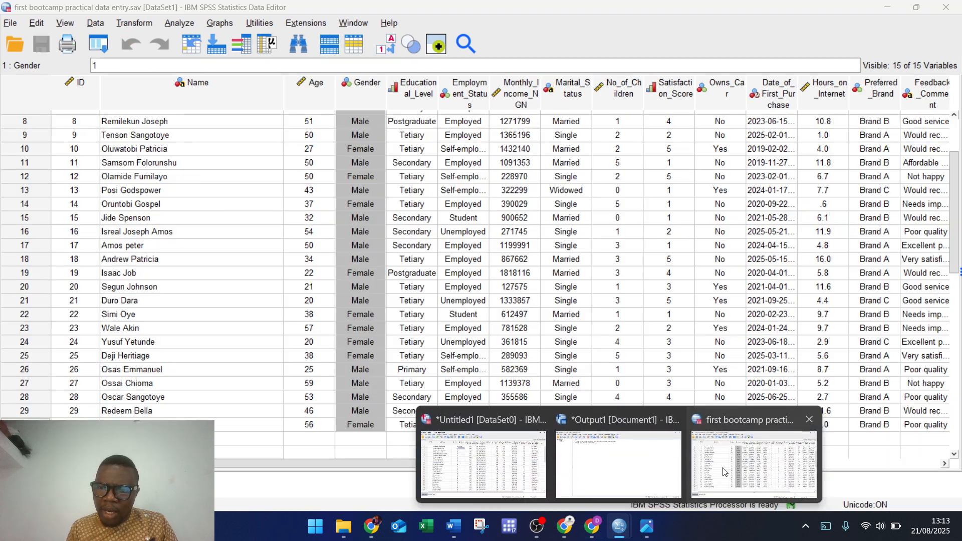
pyautogui.click(359, 246)
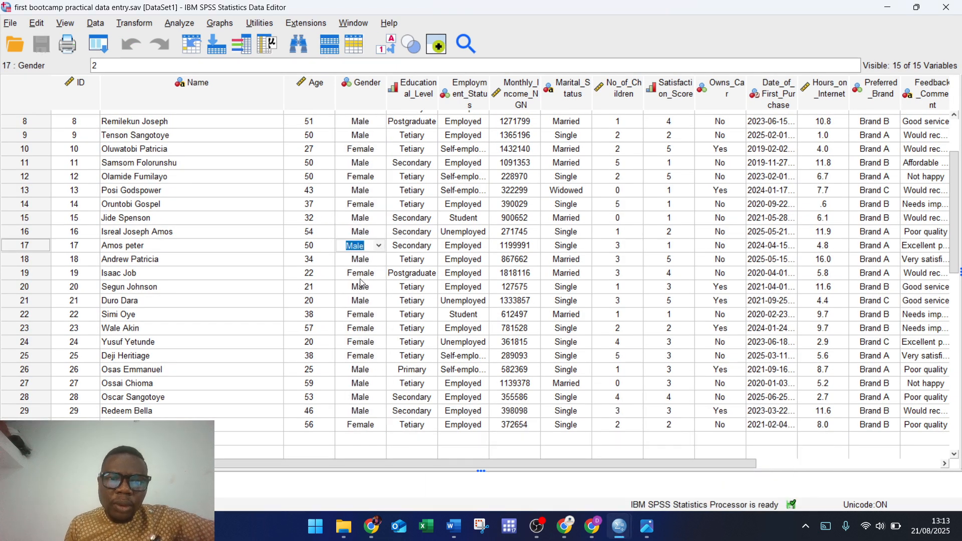
pyautogui.click(378, 246)
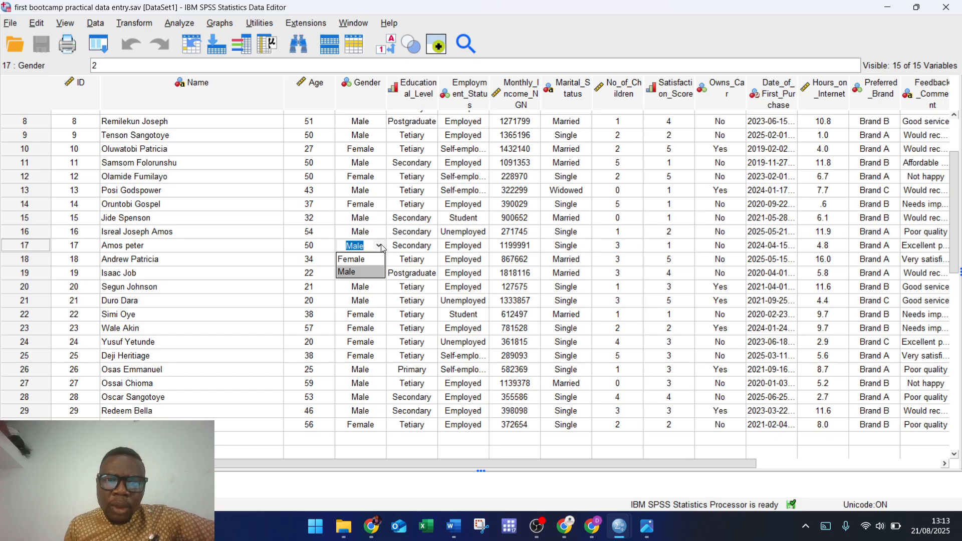
# Step: Close case 17's Gender list unchanged and switch the bootcamp dataset to Variable View
pyautogui.click(381, 248)
pyautogui.scroll(3, 371, 247)
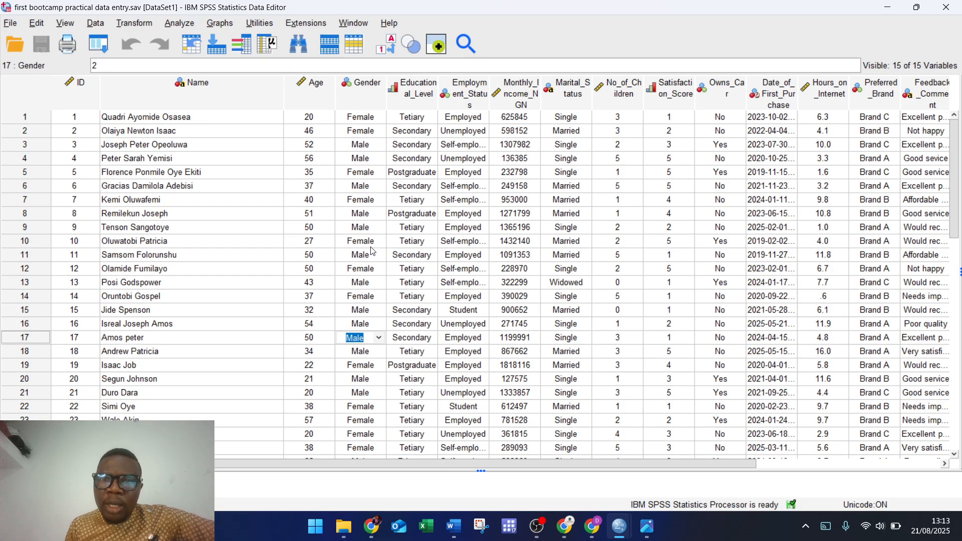
pyautogui.click(131, 483)
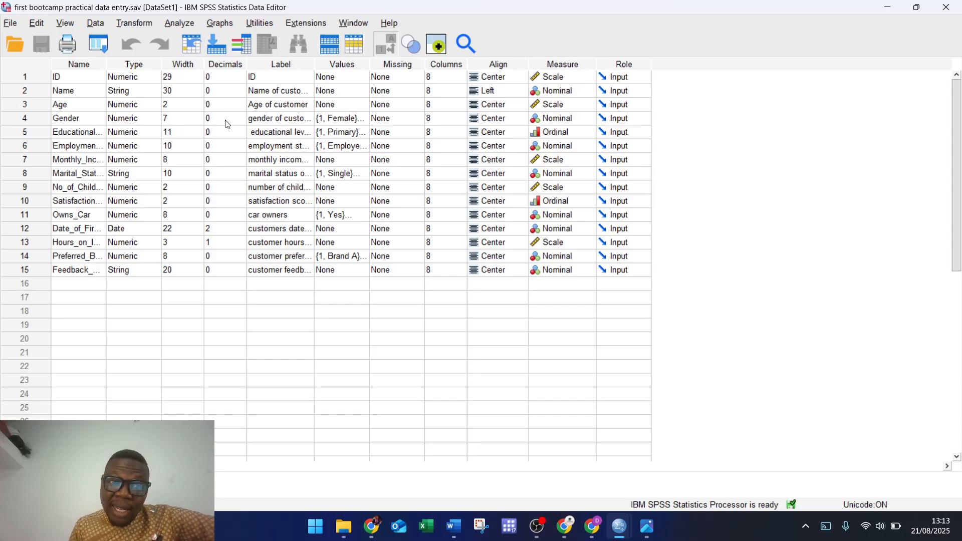
# Step: Confirm Gender's value labels are 1 = Female and 2 = Male, then return to Data View
pyautogui.click(368, 119)
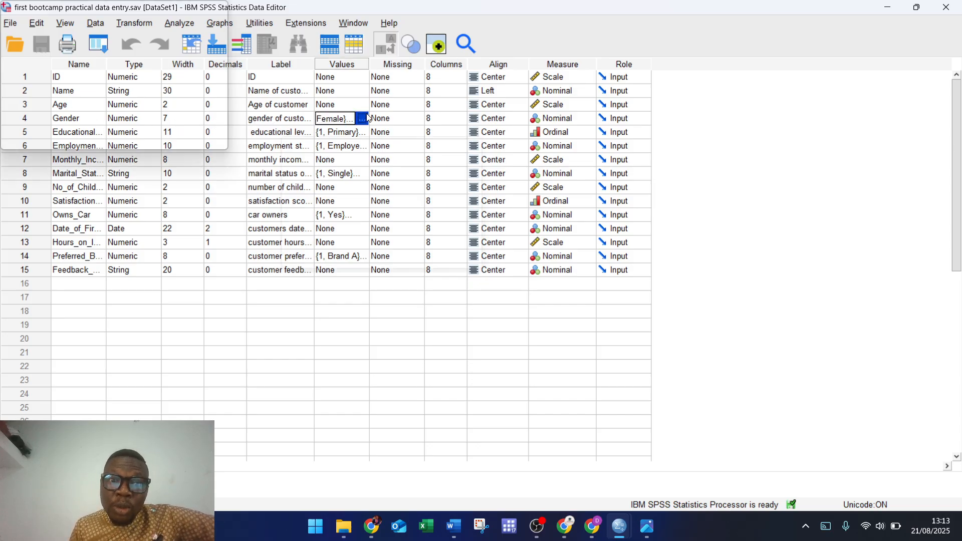
pyautogui.click(368, 119)
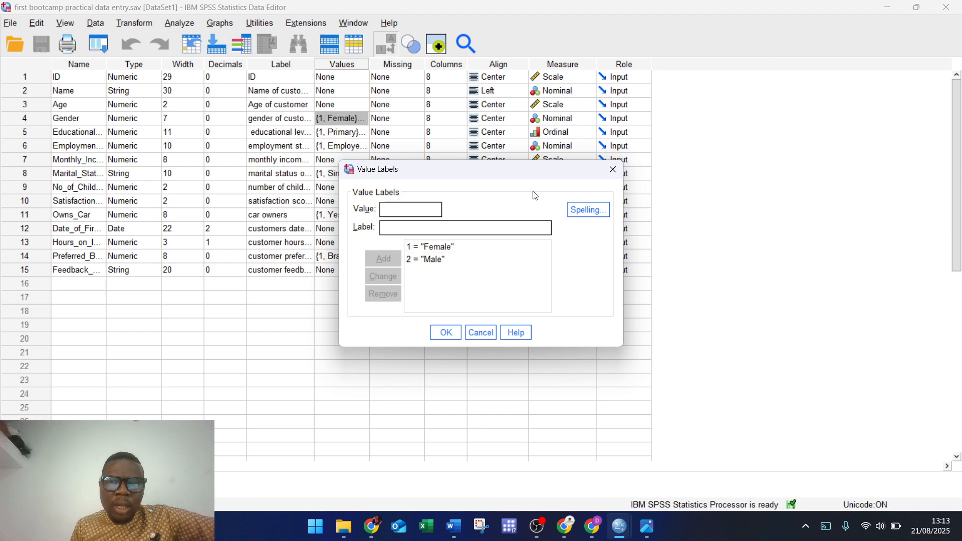
pyautogui.click(612, 169)
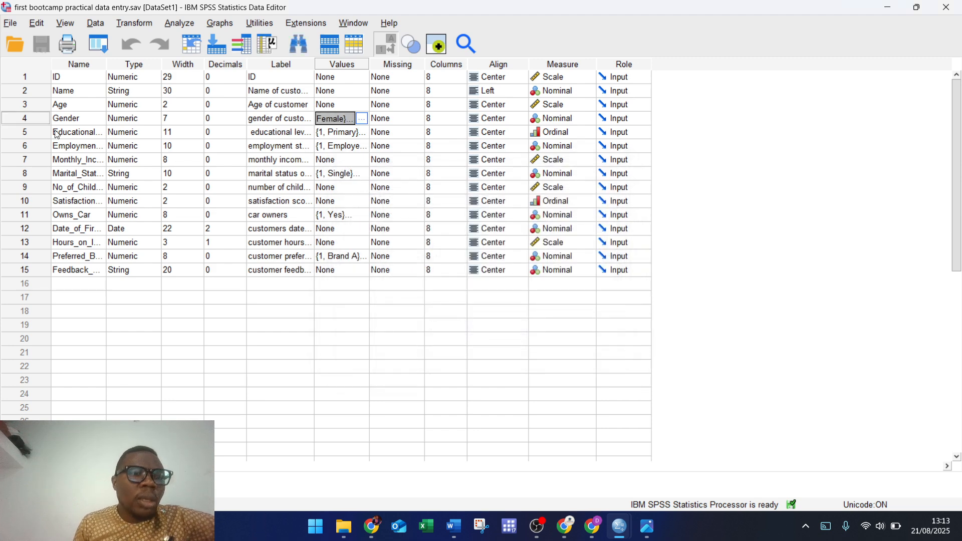
pyautogui.click(36, 484)
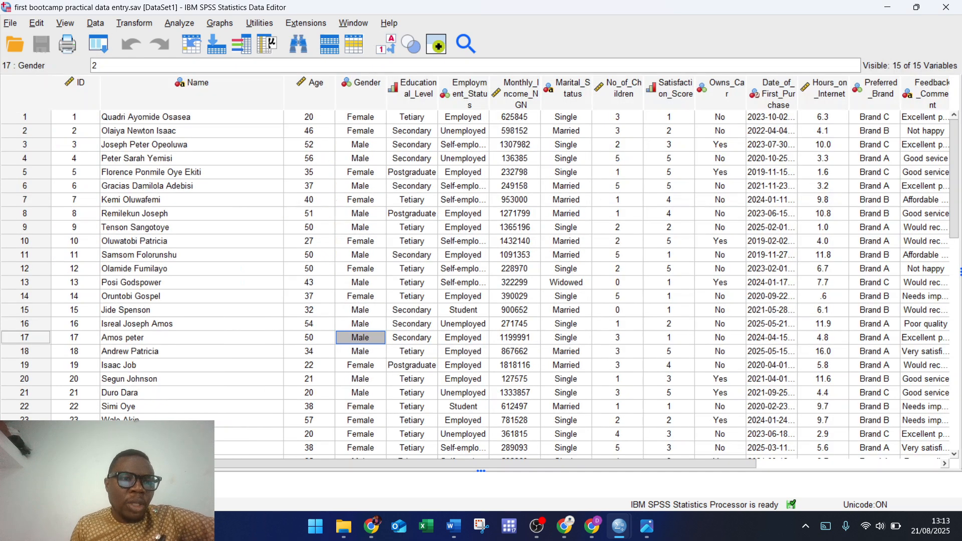
# Step: Uncheck View > Value Labels so the bootcamp grid shows Gender as codes 1 and 2
pyautogui.click(65, 23)
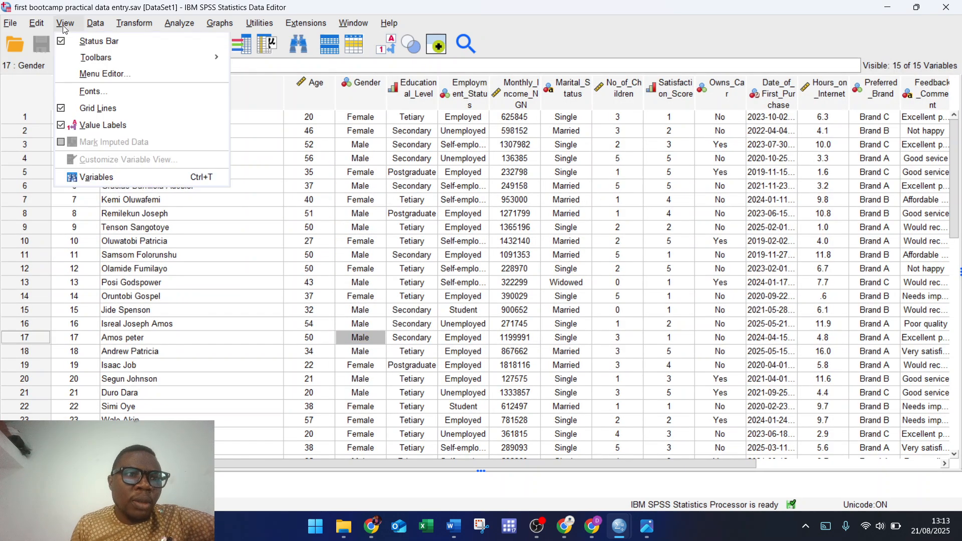
pyautogui.click(93, 130)
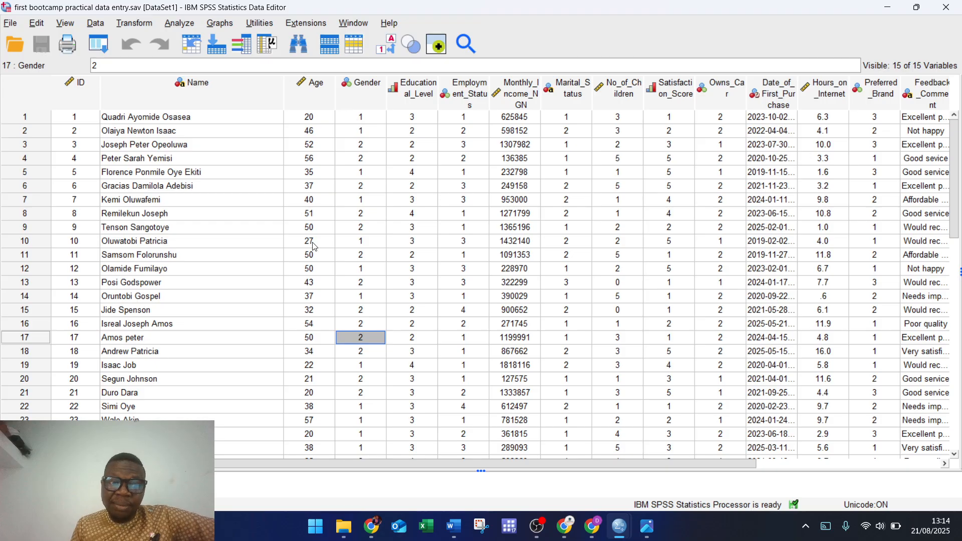
# Step: Check the Week 1 assignment PDF in Chrome, then minimize Untitled1 and return to the bootcamp grid
pyautogui.moveTo(620, 526)
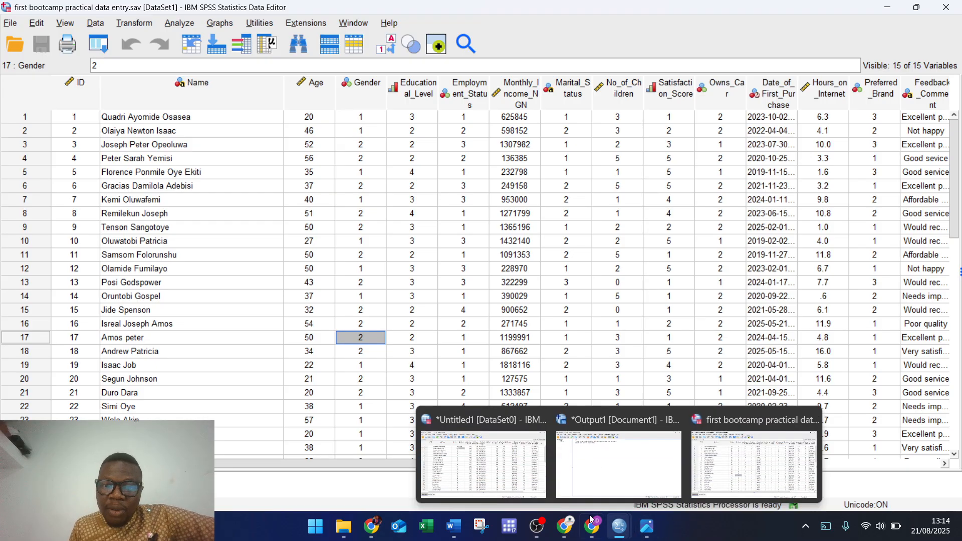
pyautogui.click(493, 475)
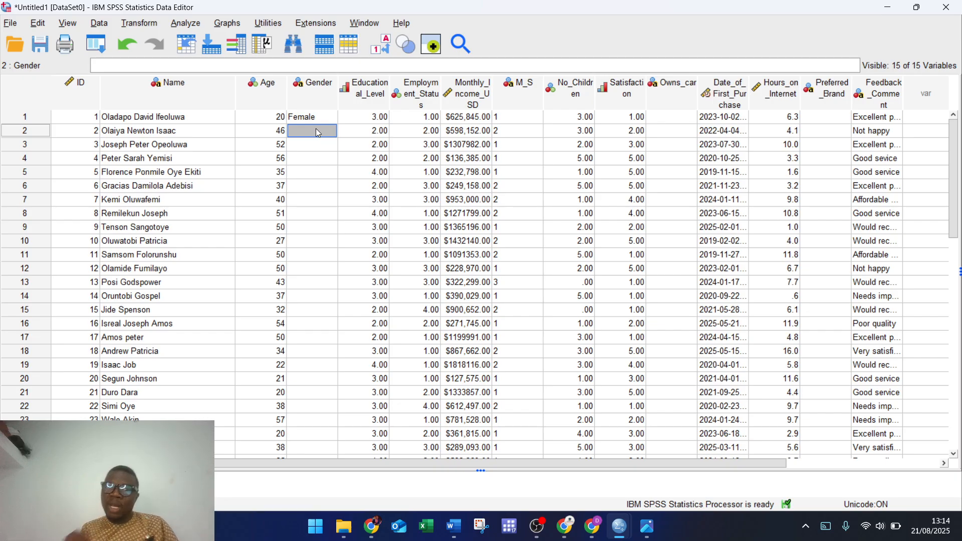
pyautogui.click(596, 534)
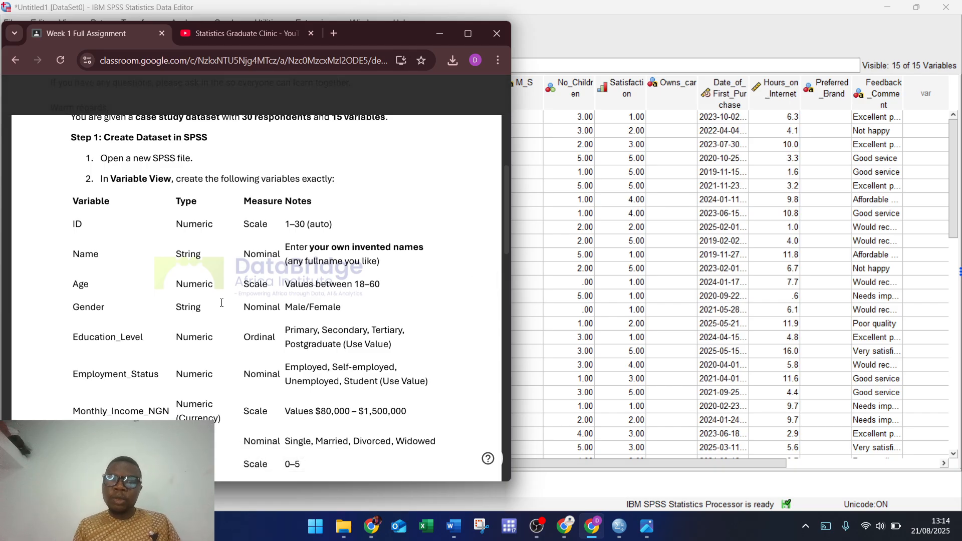
pyautogui.click(600, 19)
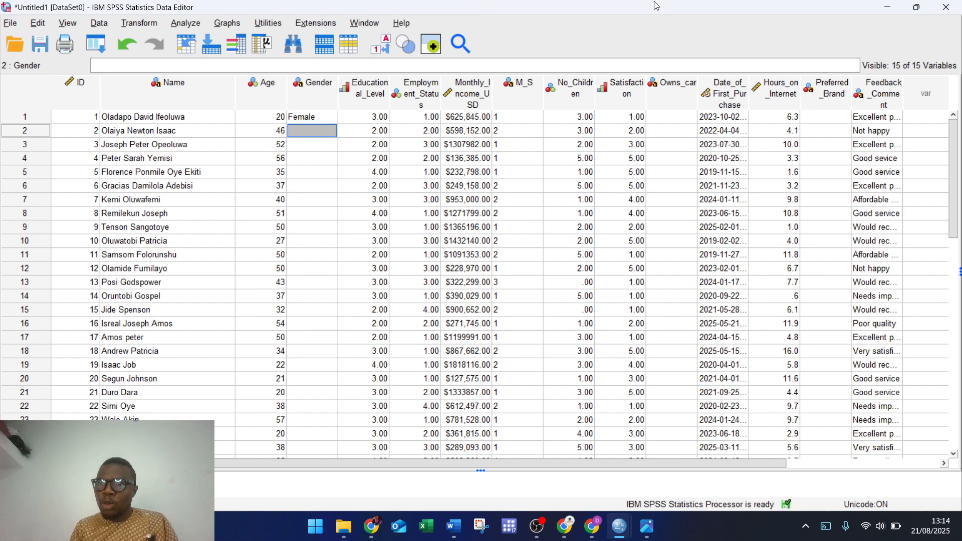
pyautogui.click(886, 8)
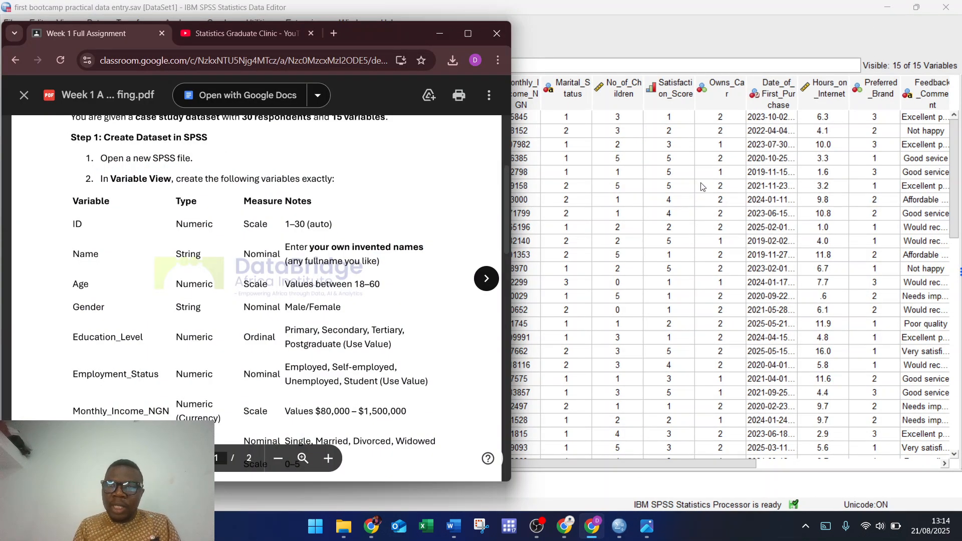
pyautogui.click(660, 185)
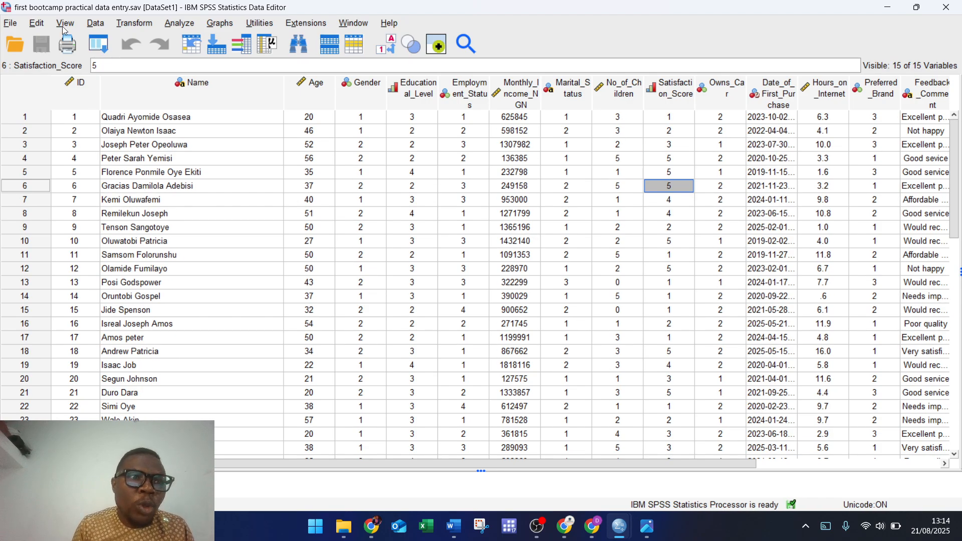
# Step: Tick View > Value Labels so the bootcamp grid shows labels like Female, Tertiary and Employed
pyautogui.click(63, 24)
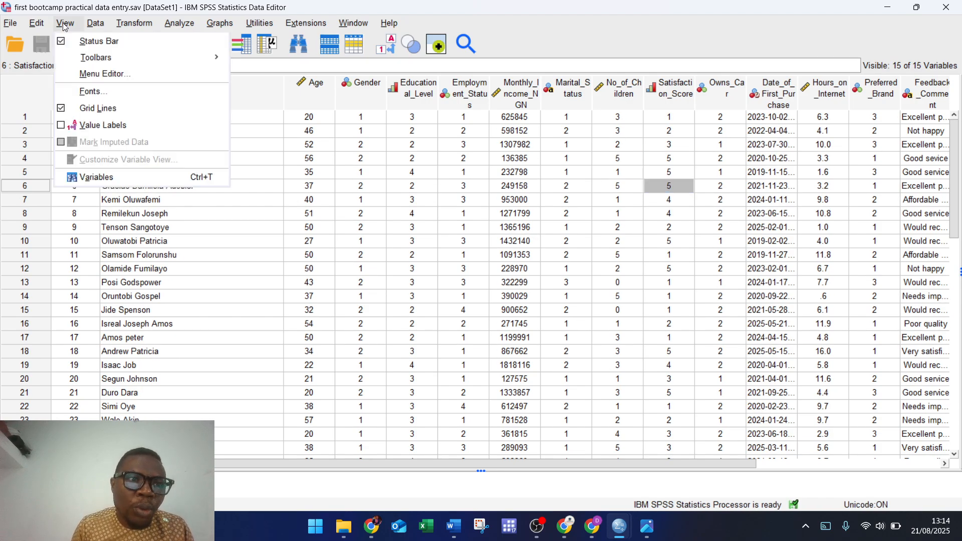
pyautogui.click(89, 131)
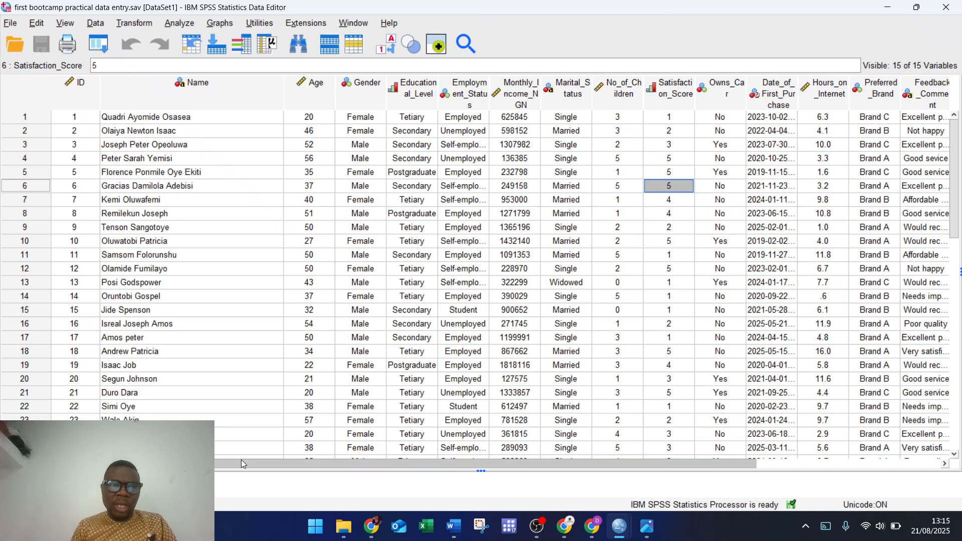
pyautogui.moveTo(241, 459); pyautogui.dragTo(211, 464)
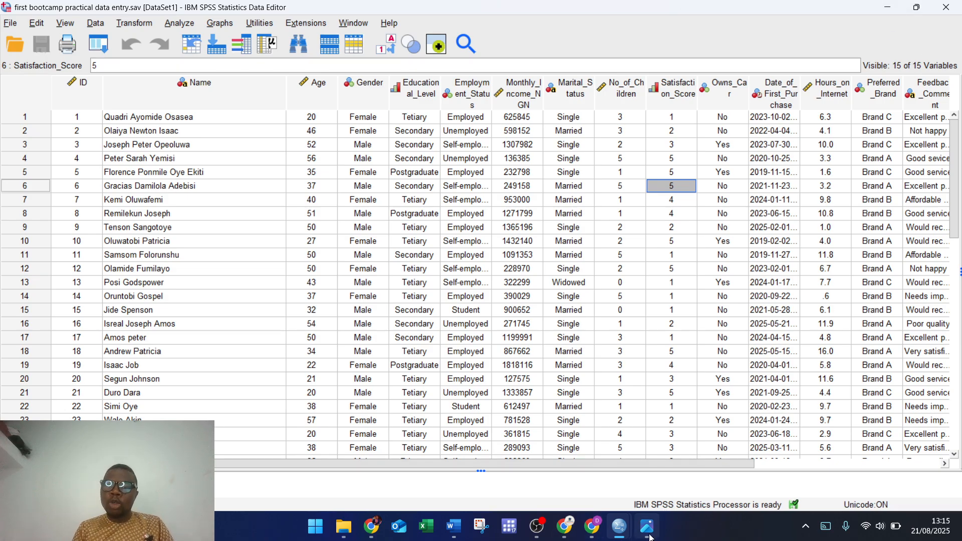
pyautogui.moveTo(595, 535)
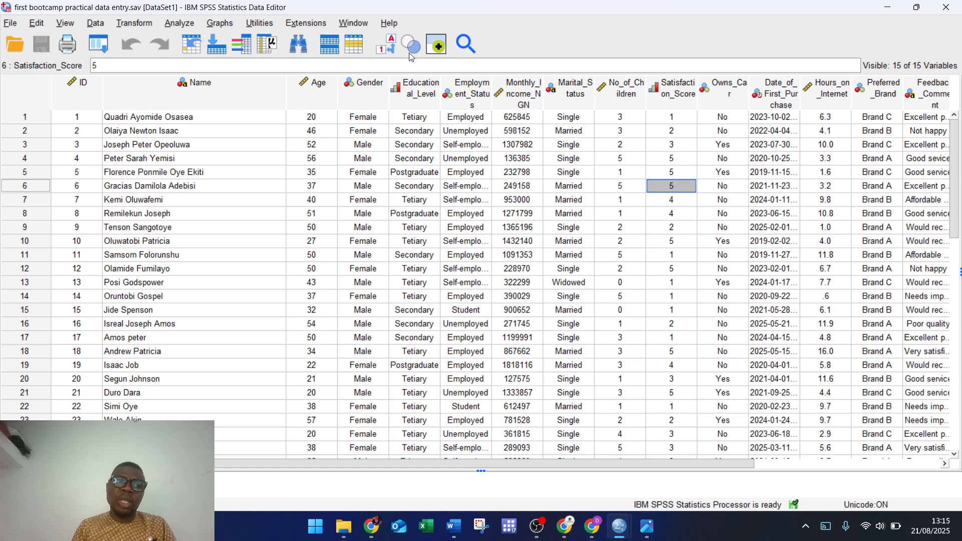
# Step: Minimize the practical data entry window and bring the Untitled1 dataset forward
pyautogui.click(13, 28)
pyautogui.click(887, 7)
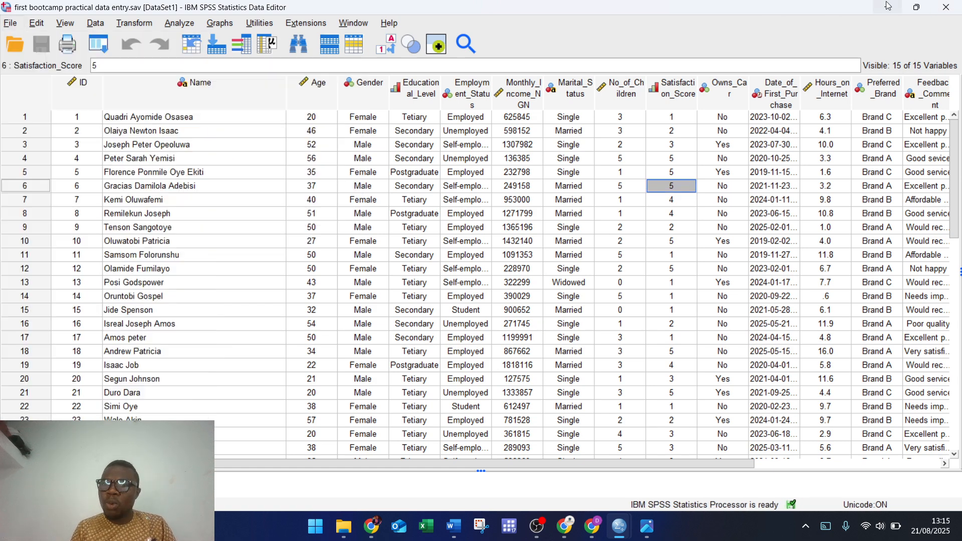
pyautogui.moveTo(619, 525)
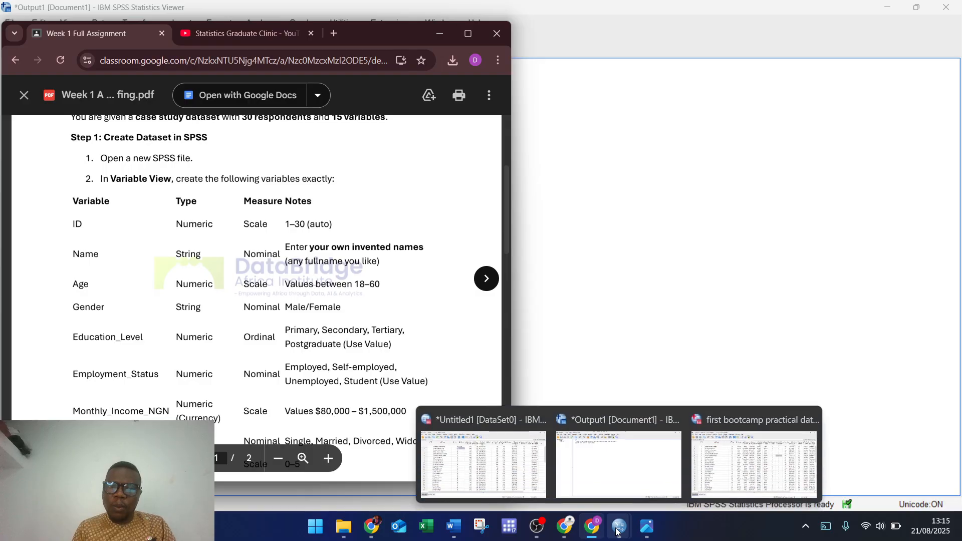
pyautogui.click(493, 478)
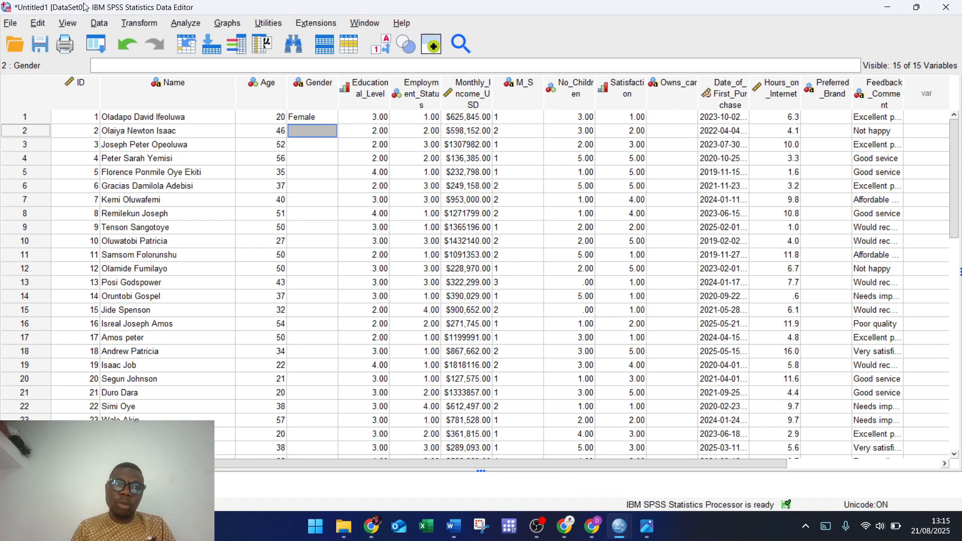
# Step: Save Untitled1 to the Data analysis bootcamp Assignment folder as the student's name plus 'Week 1 submission'
pyautogui.click(9, 26)
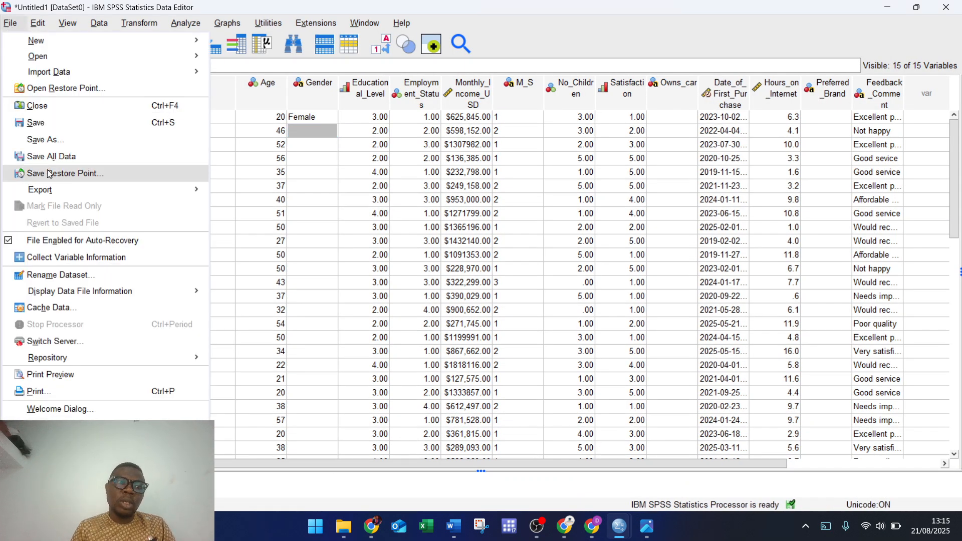
pyautogui.click(44, 126)
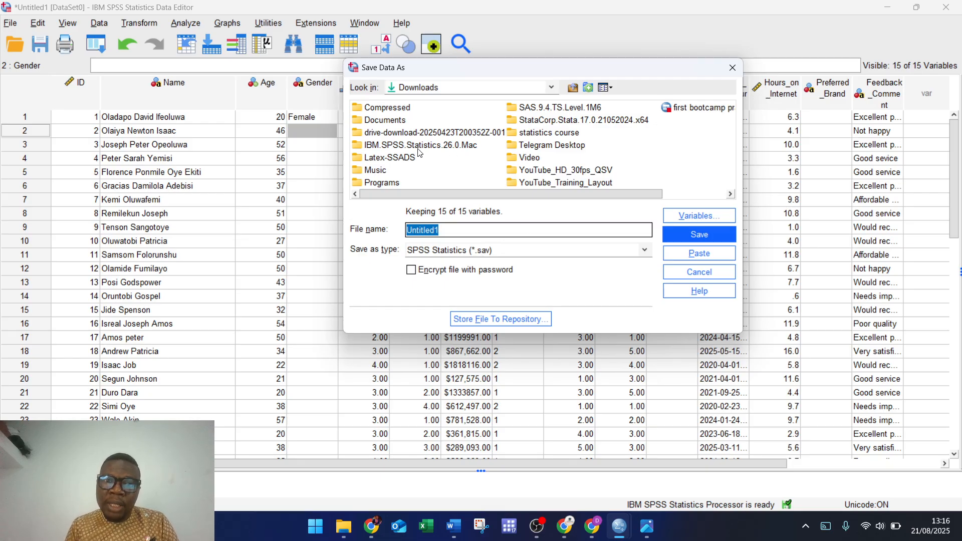
pyautogui.click(551, 87)
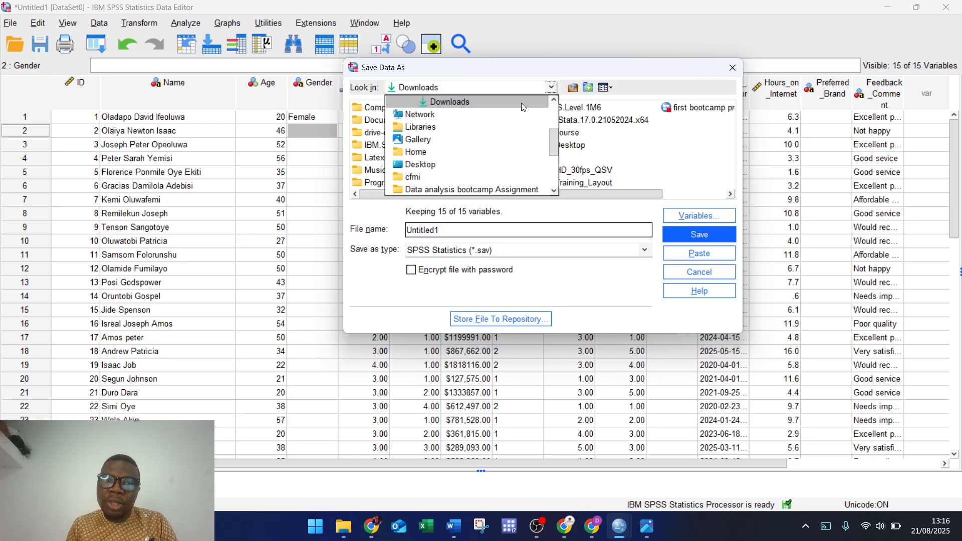
pyautogui.click(439, 191)
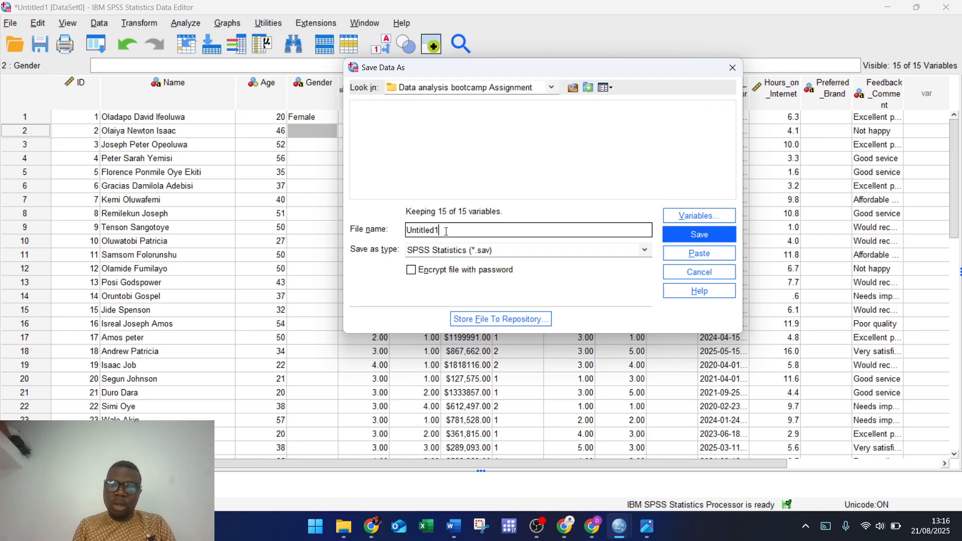
pyautogui.press('BackSpace')
pyautogui.press('BackSpace')
pyautogui.press('BackSpace')
pyautogui.press('BackSpace')
pyautogui.press('BackSpace')
pyautogui.press('BackSpace')
pyautogui.press('BackSpace')
pyautogui.press('BackSpace')
pyautogui.press('BackSpace')
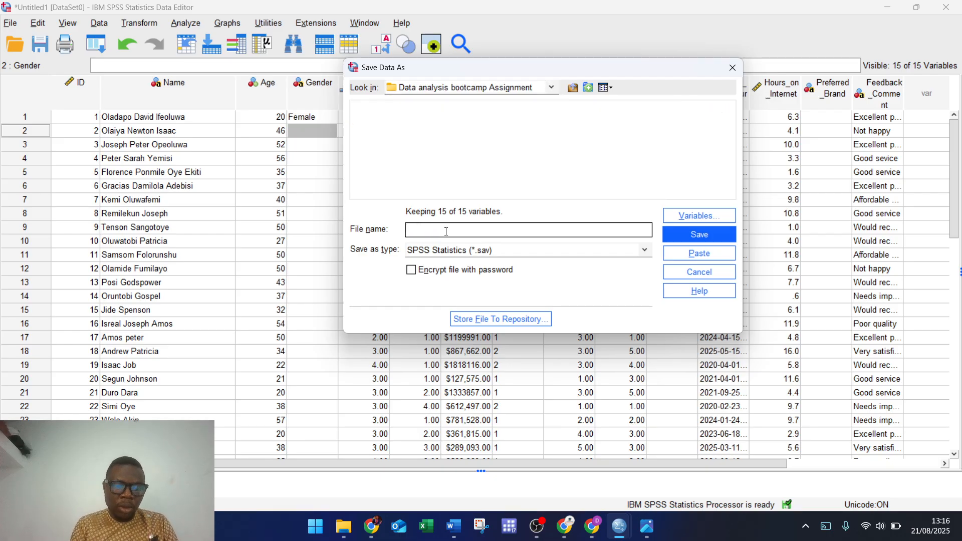
pyautogui.write('Oladapo')
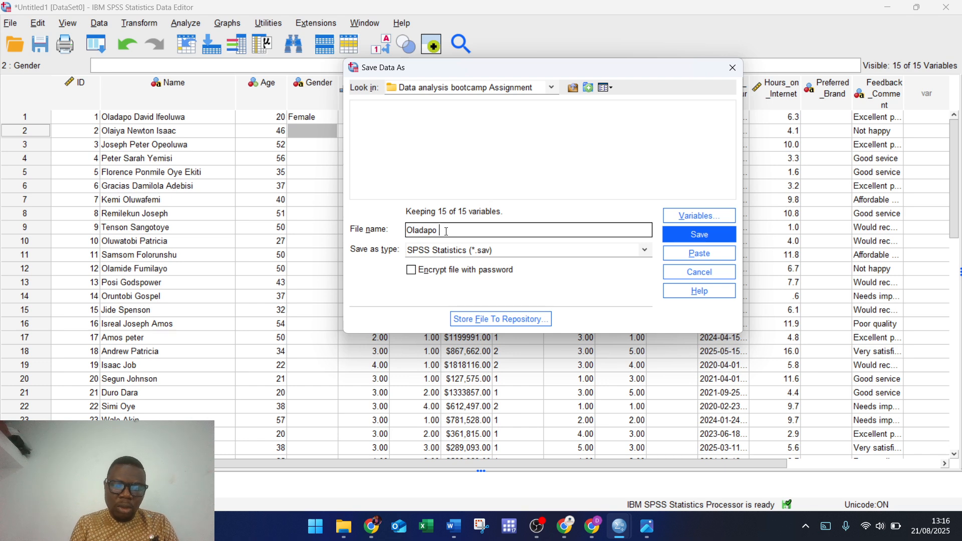
pyautogui.write(' Ifeoluwa')
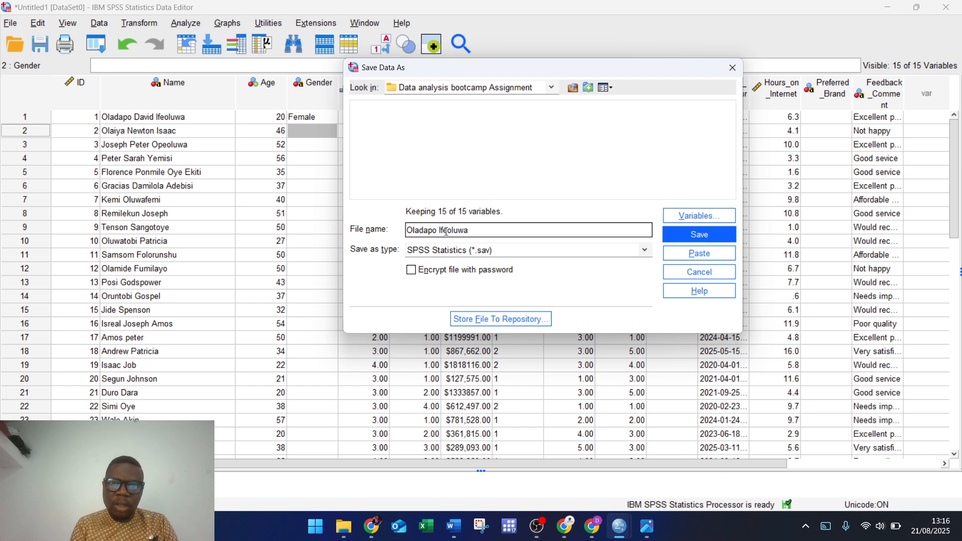
pyautogui.write(' Week 1')
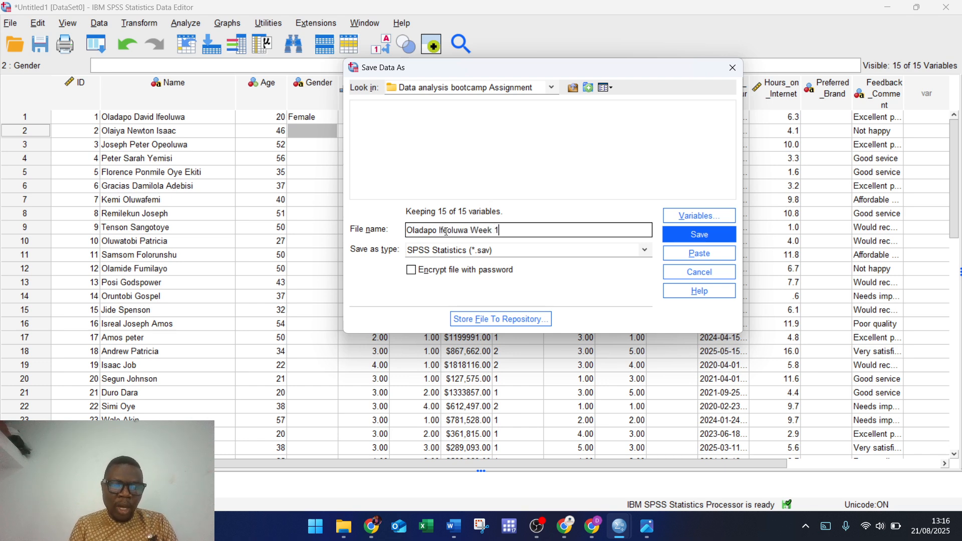
pyautogui.write(' submission')
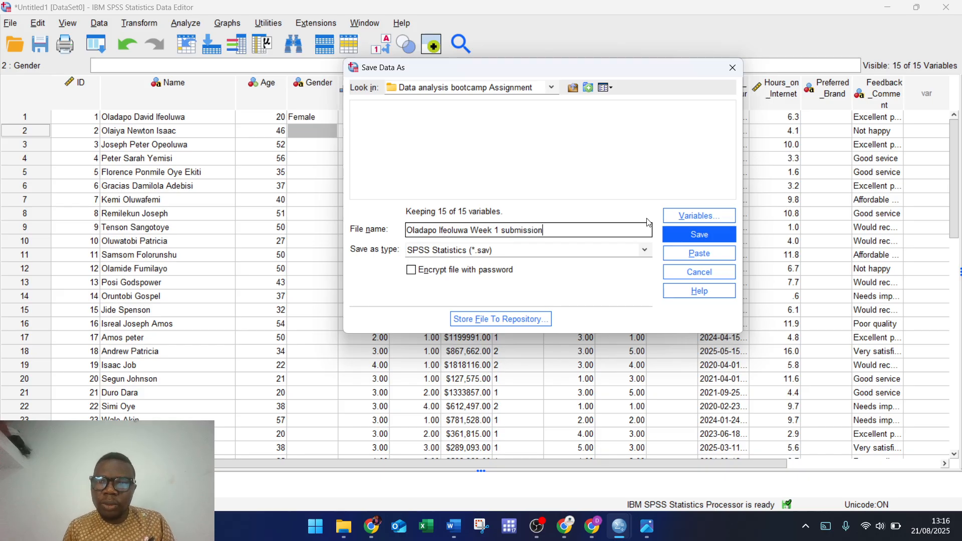
pyautogui.click(666, 237)
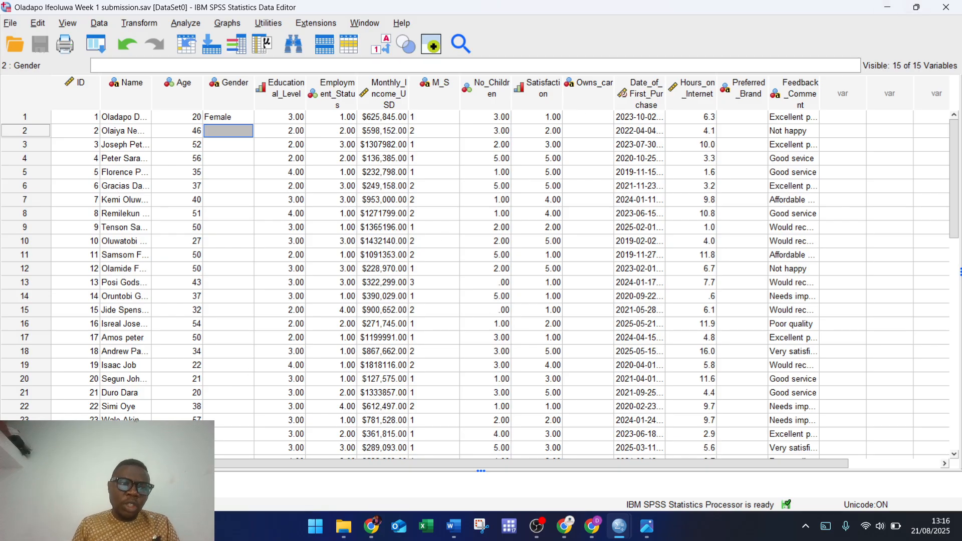
# Step: Capture a Snipping Tool screenshot of the Week 1 submission data rows, then close Snipping Tool
pyautogui.click(86, 483)
pyautogui.click(29, 484)
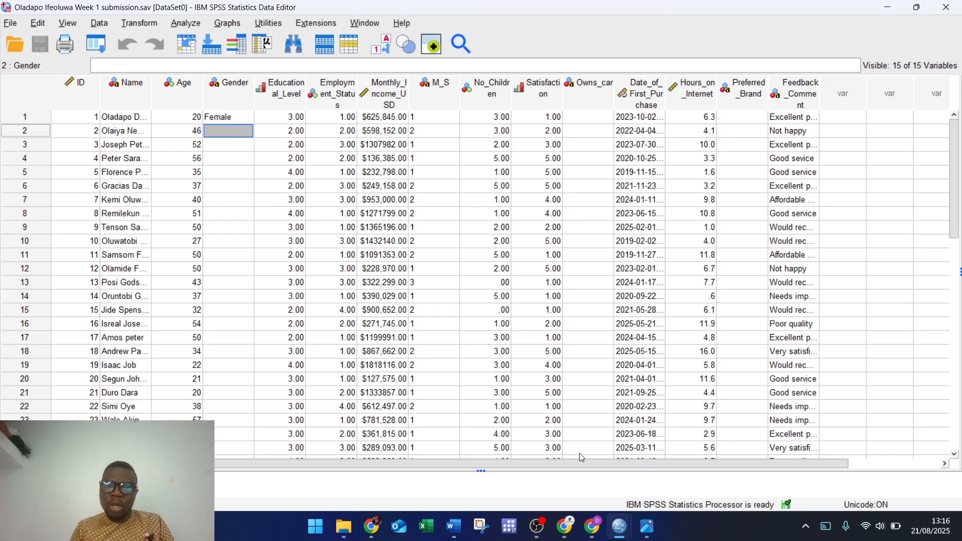
pyautogui.click(483, 532)
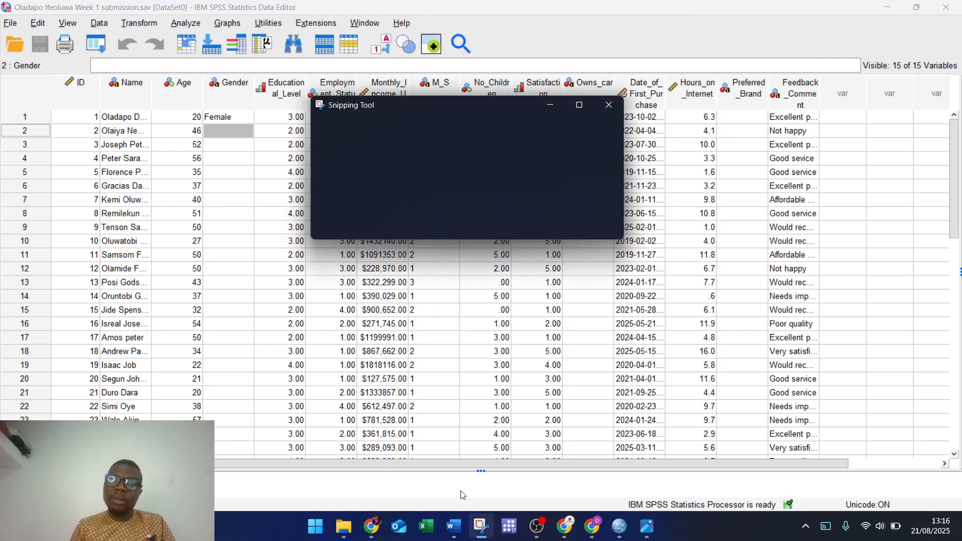
pyautogui.click(338, 131)
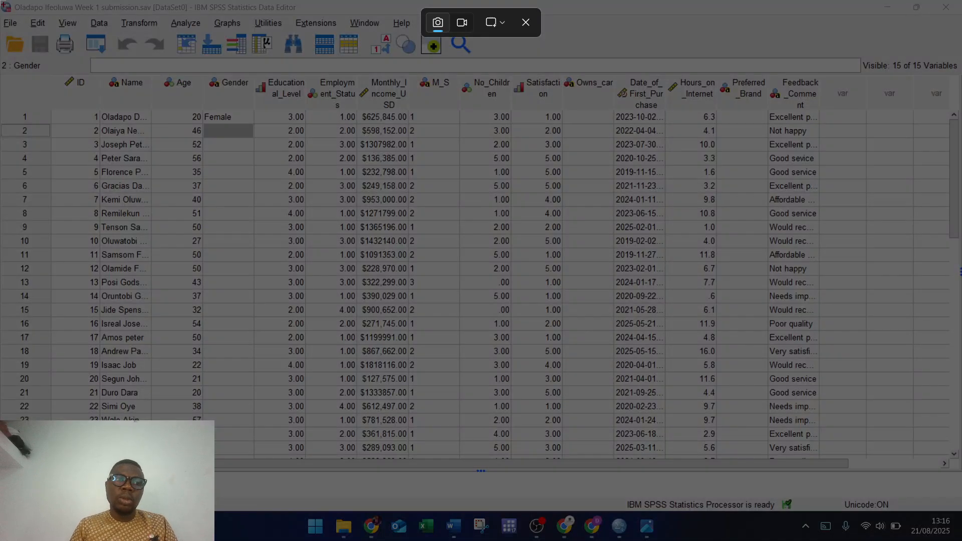
pyautogui.moveTo(1, 1); pyautogui.dragTo(947, 370)
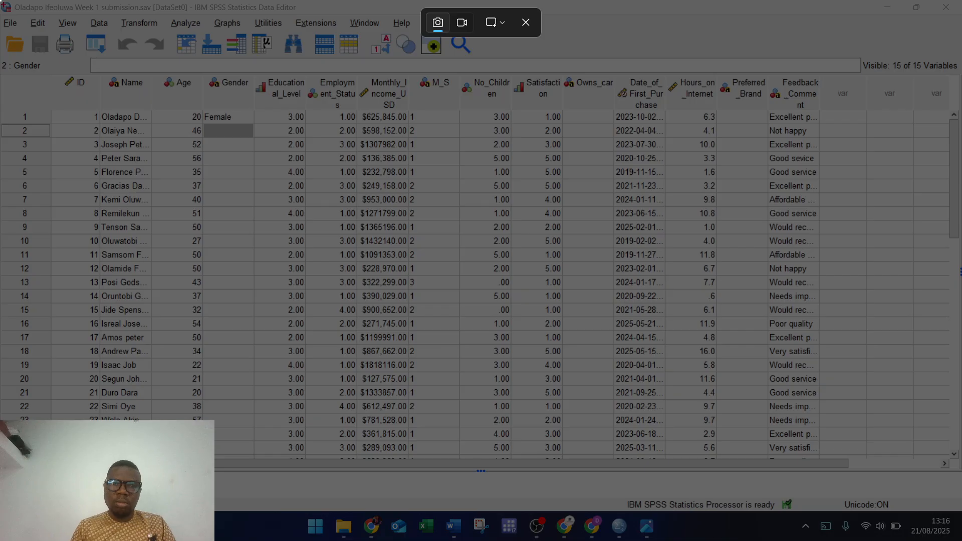
pyautogui.moveTo(1, 1); pyautogui.dragTo(623, 399)
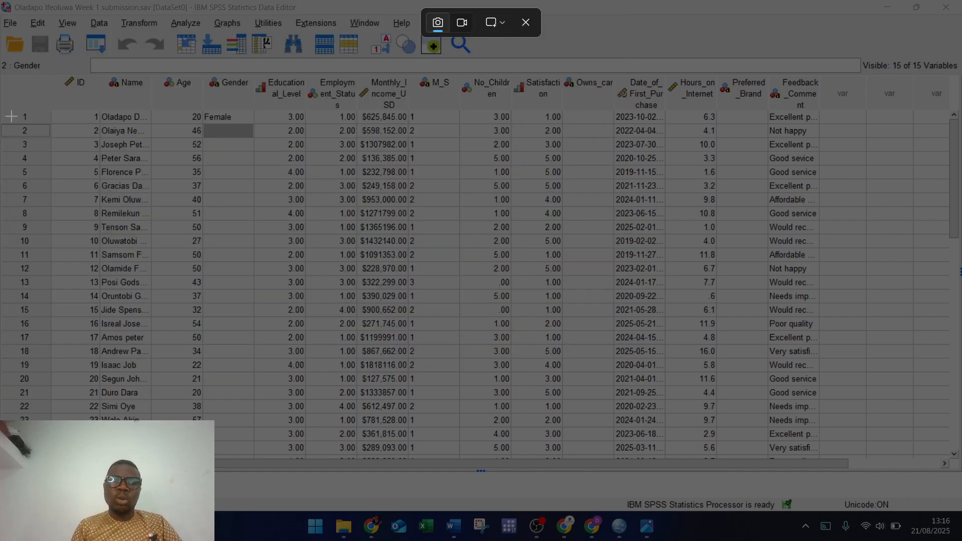
pyautogui.moveTo(6, 90); pyautogui.dragTo(859, 439)
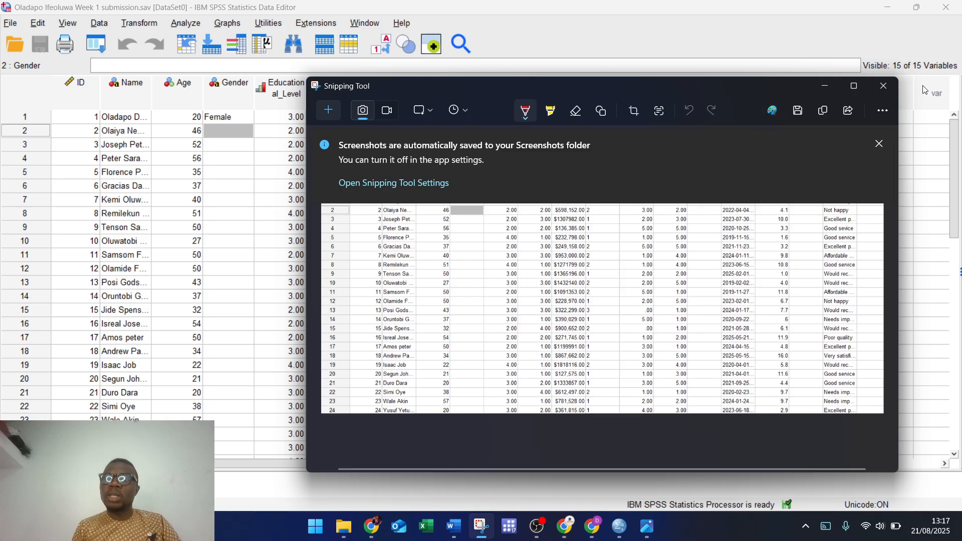
pyautogui.click(884, 86)
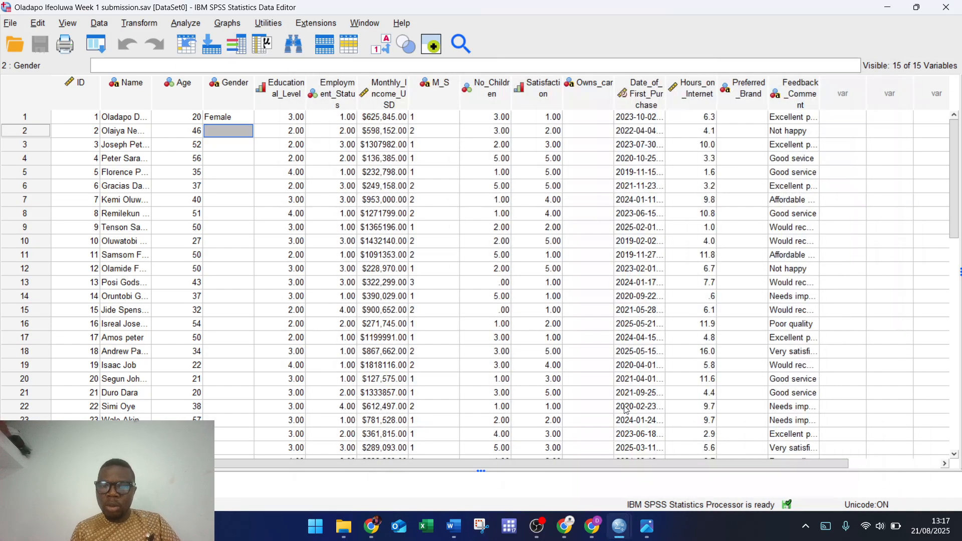
# Step: Bring OBS Studio in front of SPSS and load the camera scene into its preview
pyautogui.moveTo(541, 530)
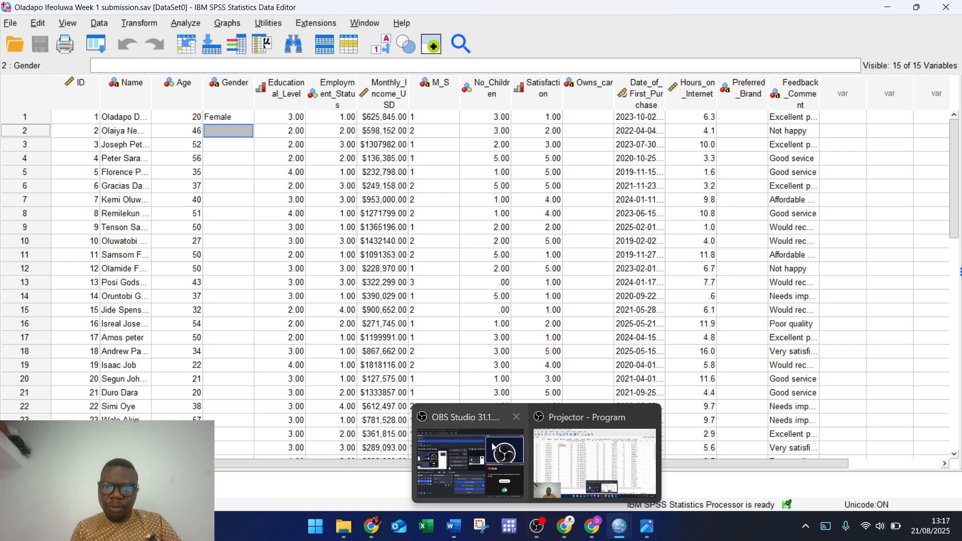
pyautogui.click(484, 428)
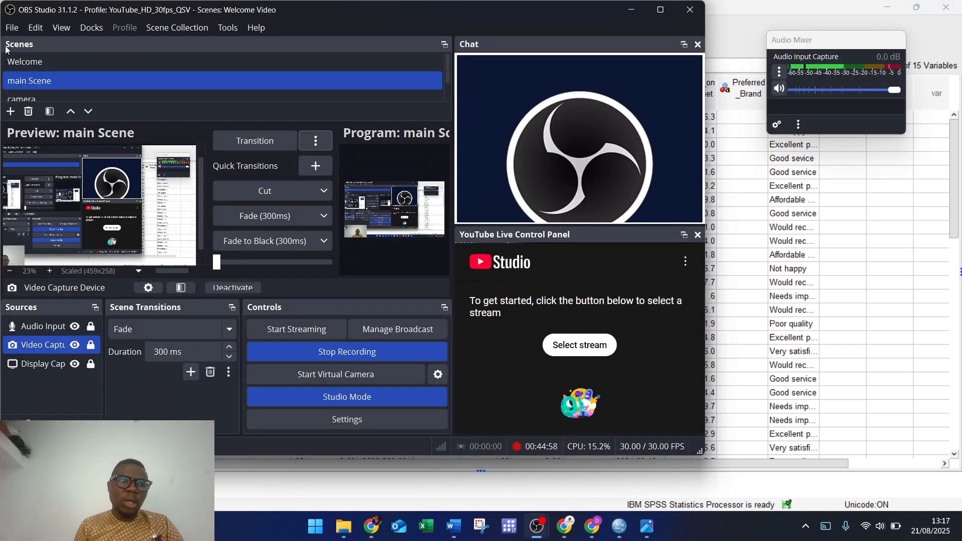
pyautogui.click(28, 100)
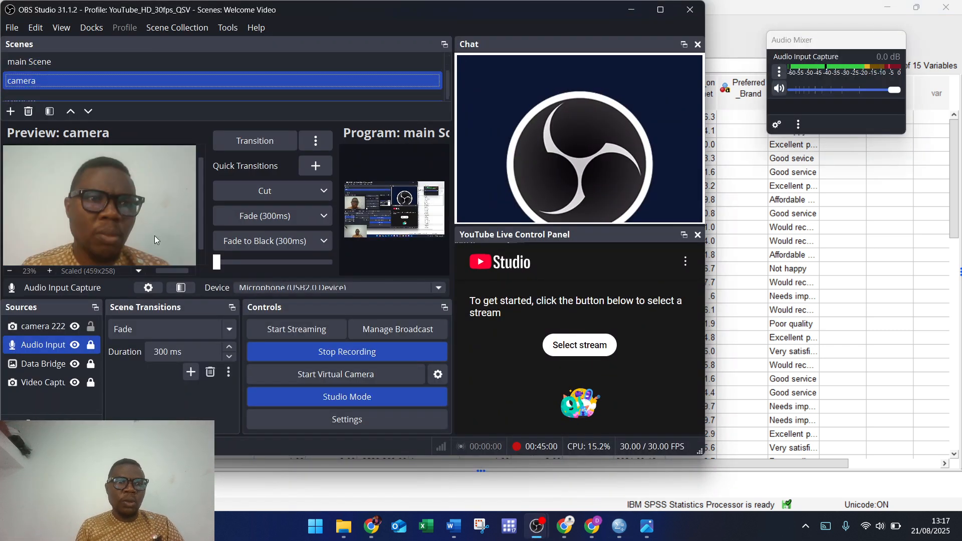